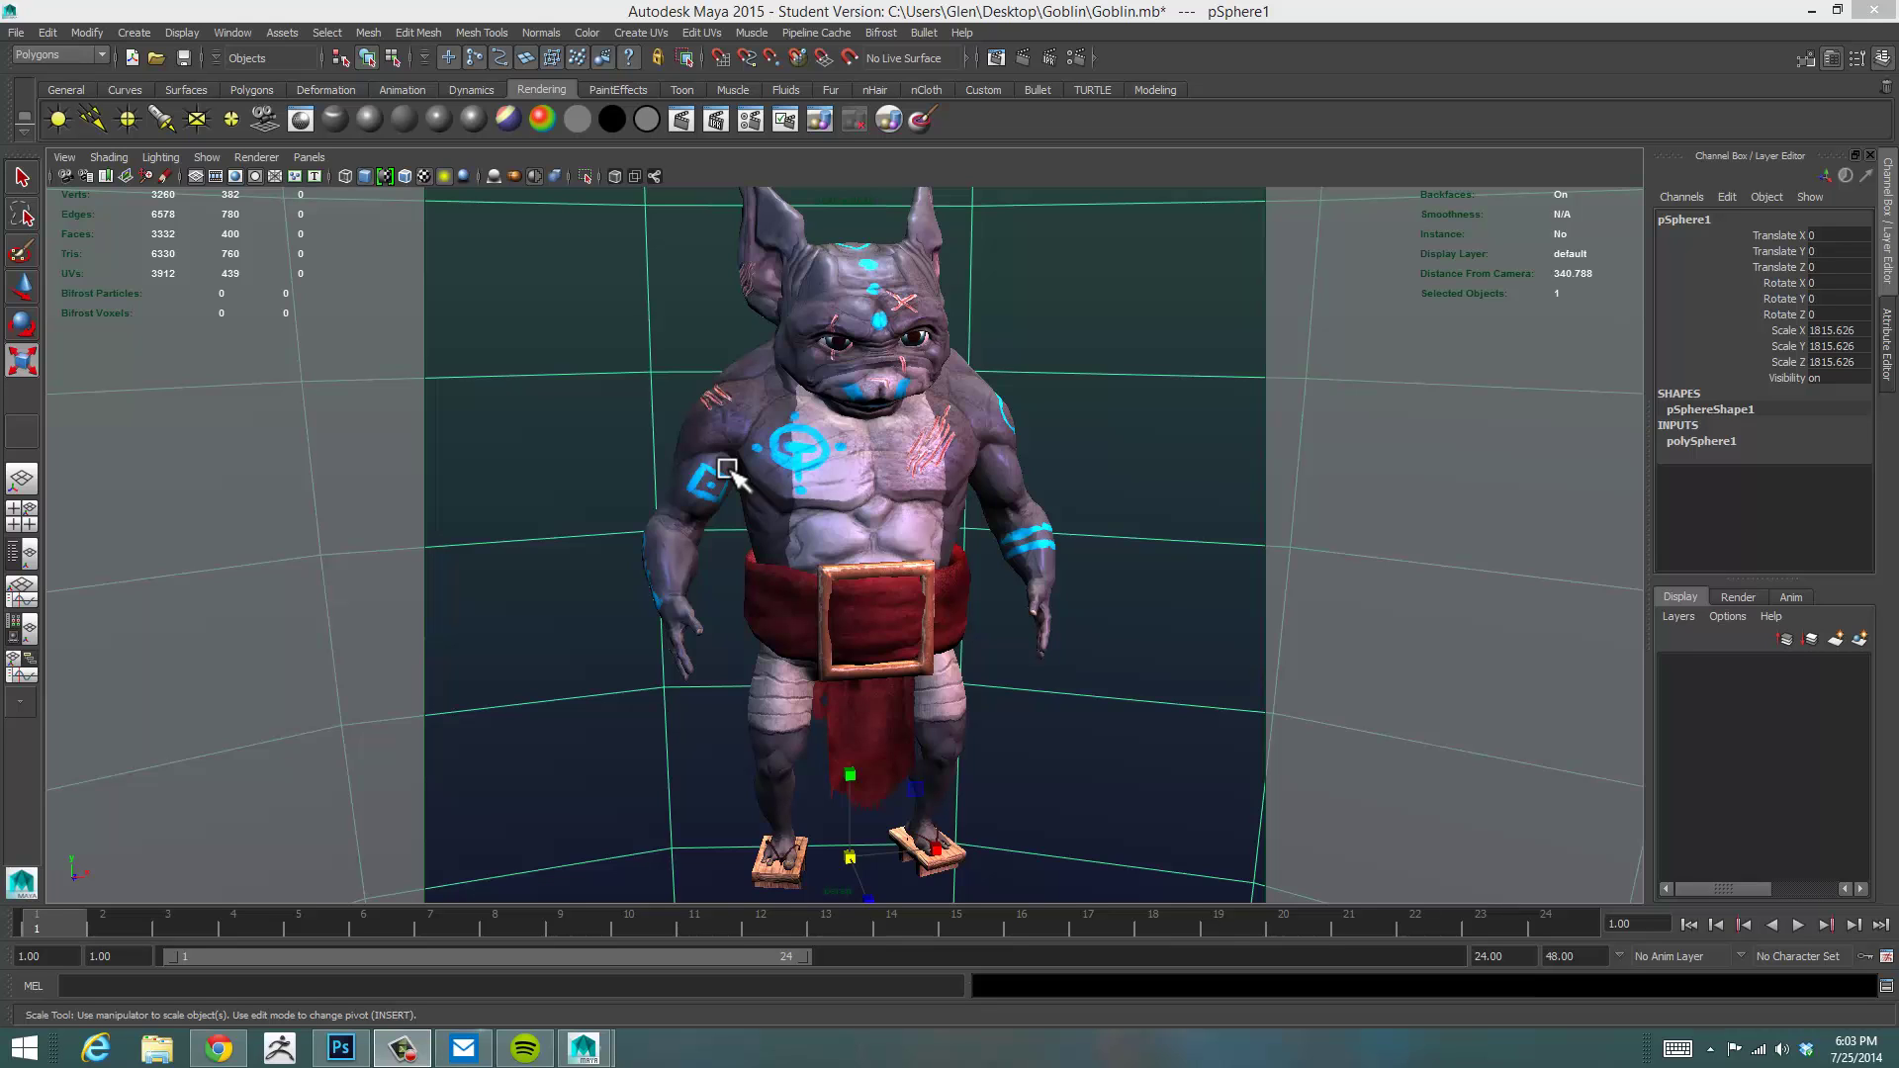
# Examine the goblin mesh and the large background sphere that surrounds it from several angles
pyautogui.click(866, 425)
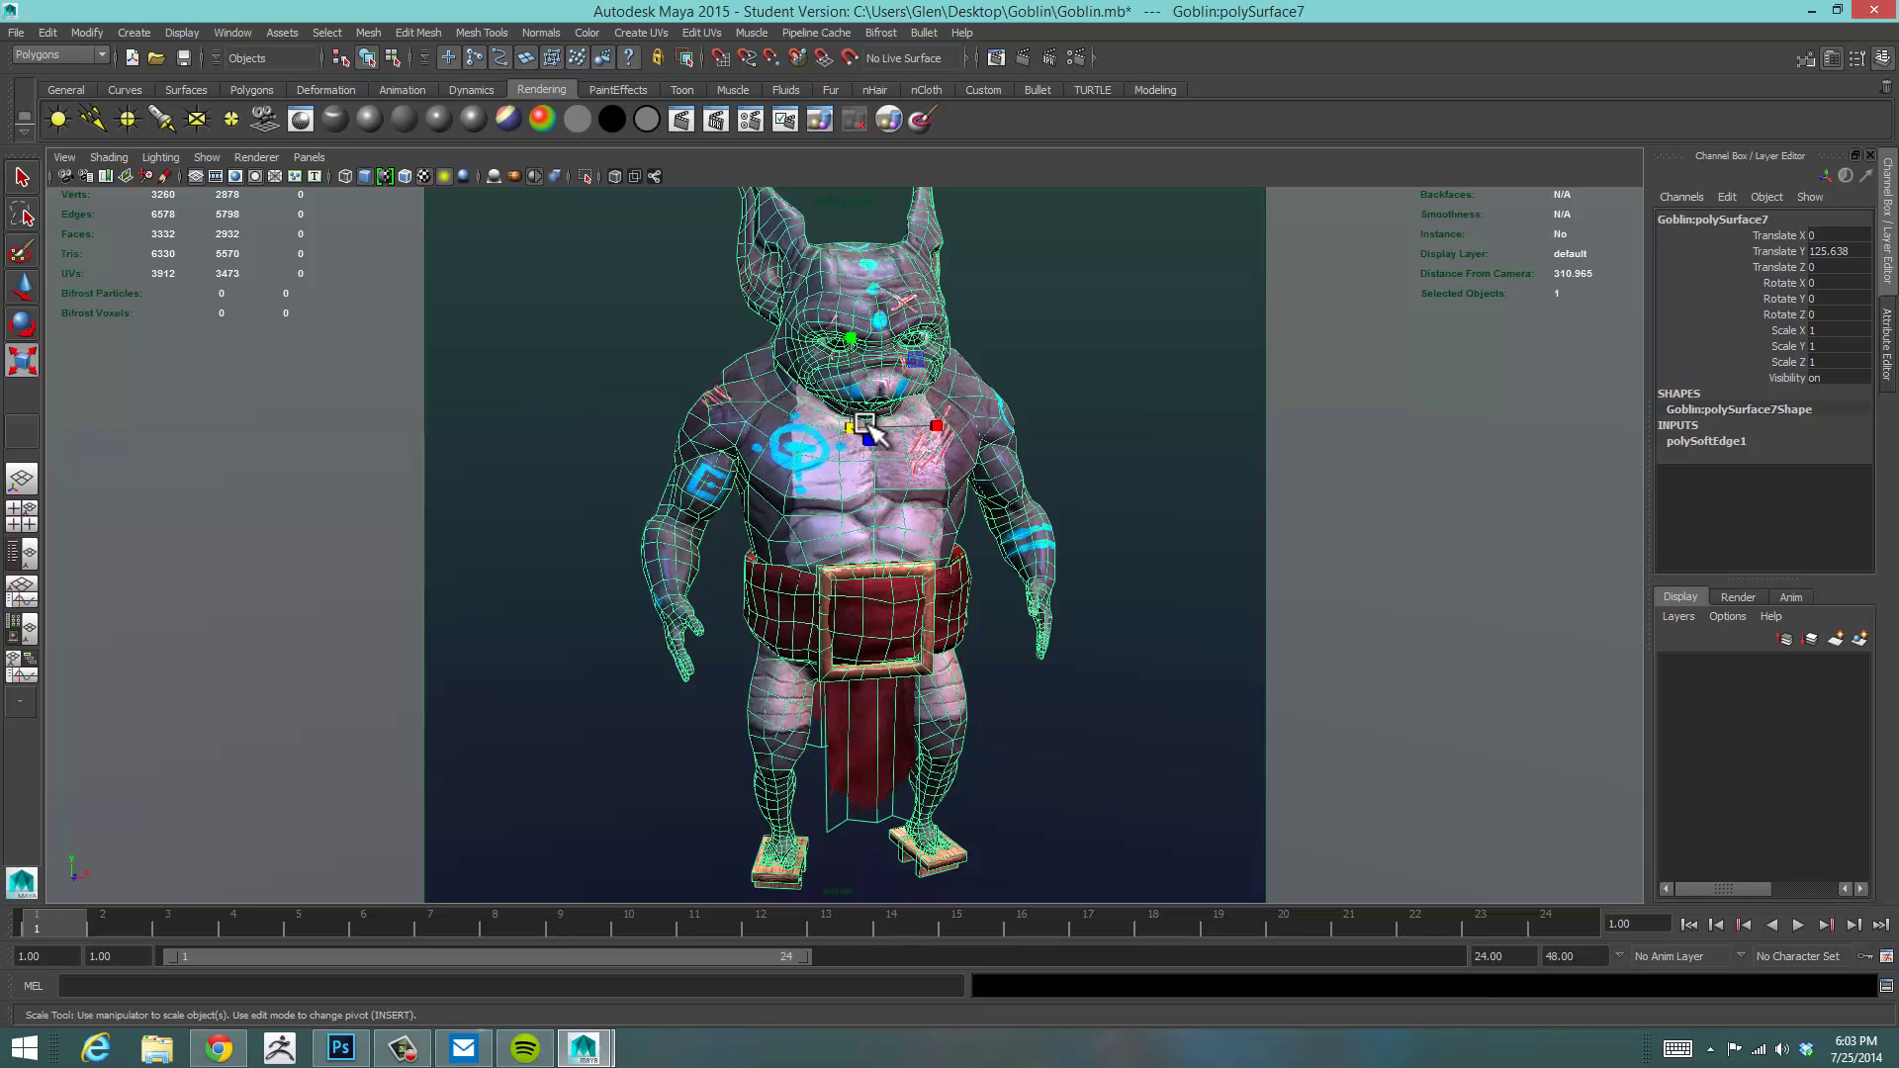
pyautogui.keyDown('alt'); pyautogui.moveTo(1113, 475); pyautogui.dragTo(921, 487); pyautogui.keyUp('alt')
pyautogui.click(1131, 480)
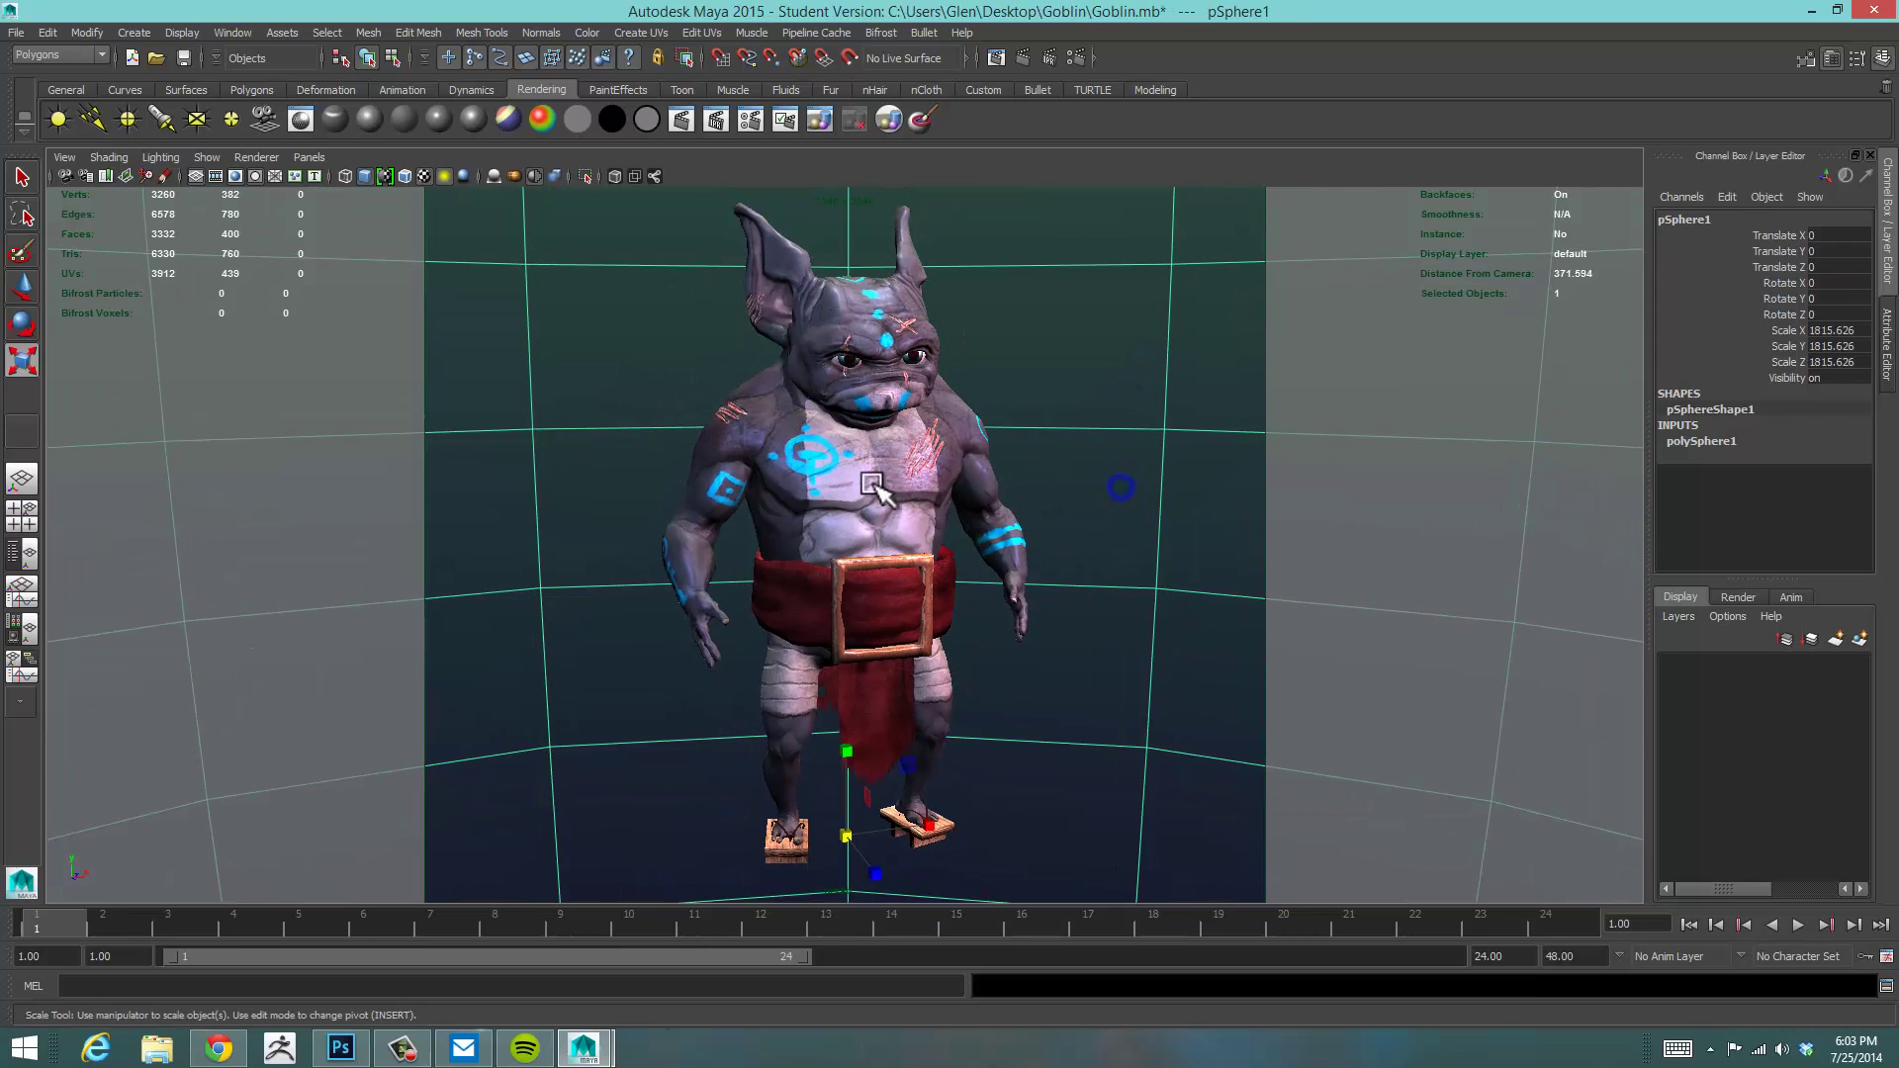
pyautogui.click(921, 488)
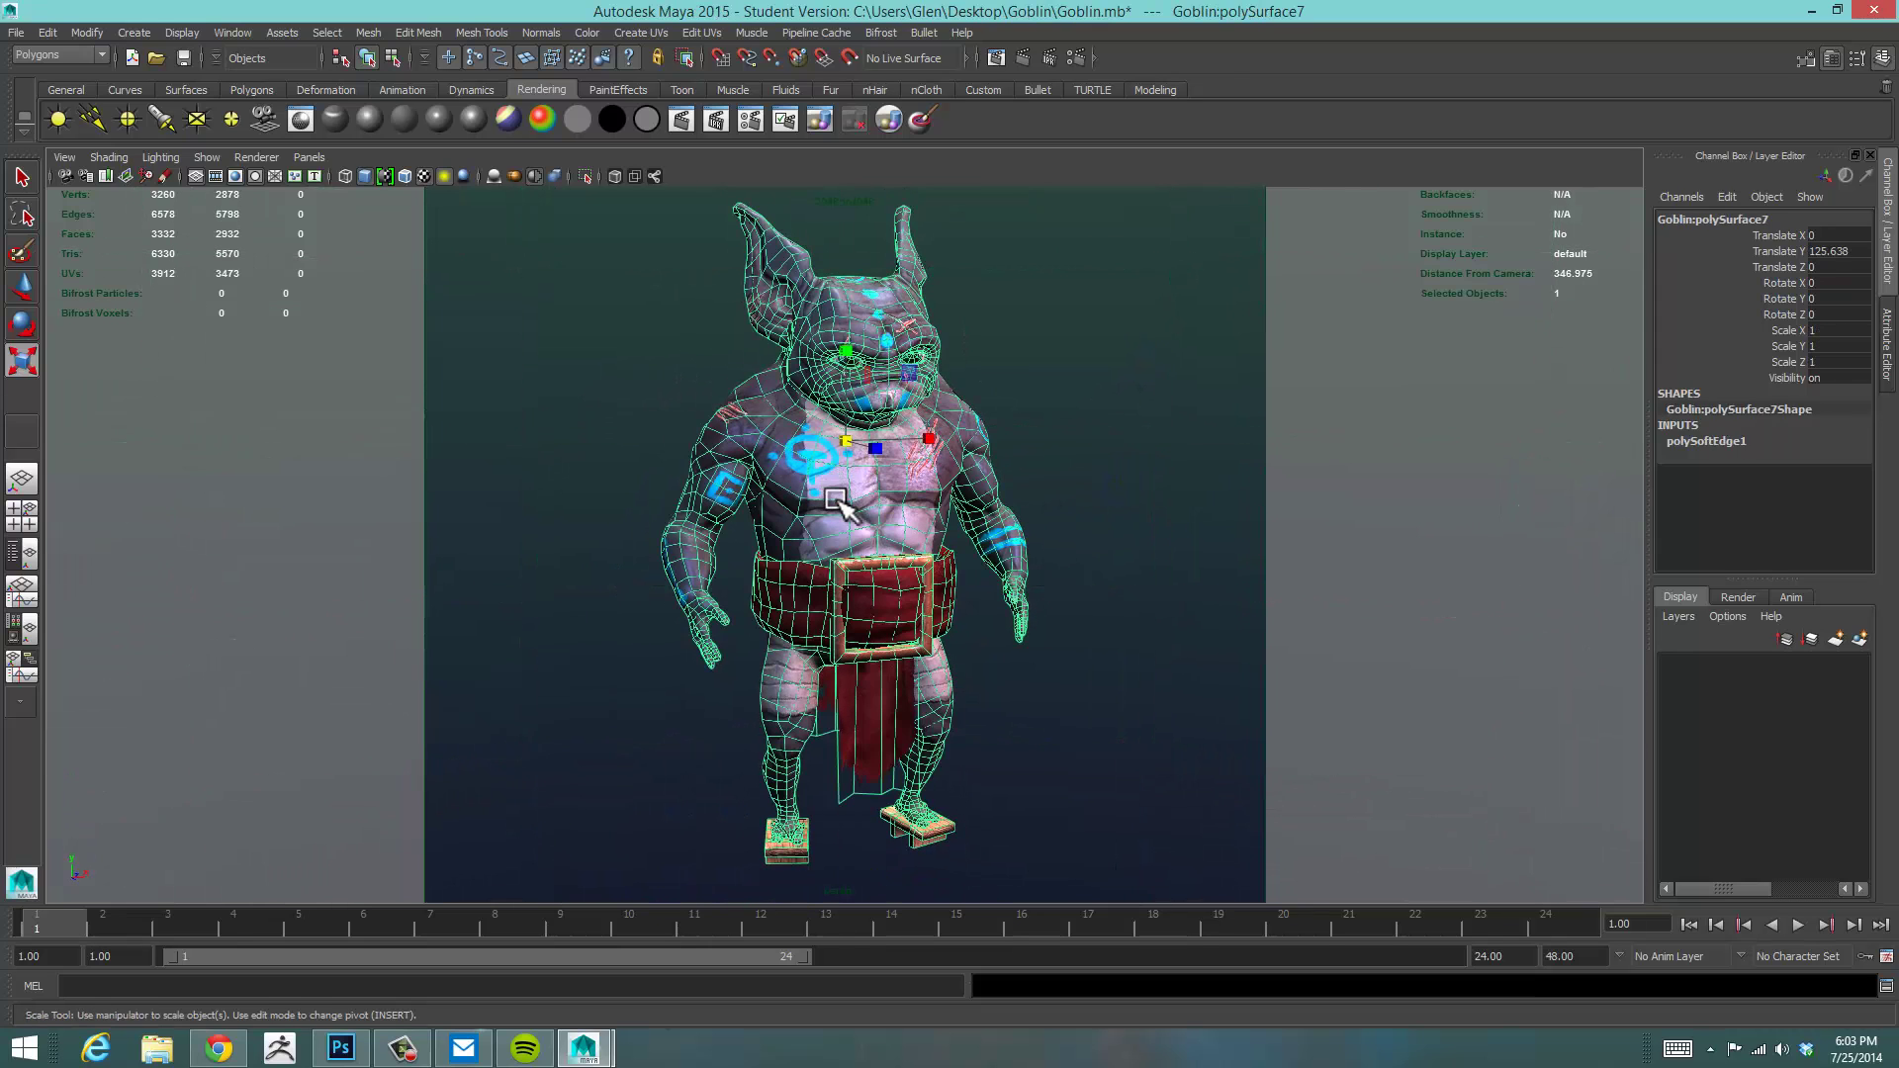
pyautogui.click(1076, 732)
pyautogui.moveTo(987, 636)
pyautogui.keyDown('alt'); pyautogui.mouseDown()
pyautogui.moveTo(988, 666)
pyautogui.moveTo(1165, 660)
pyautogui.moveTo(975, 662)
pyautogui.moveTo(1005, 627)
pyautogui.moveTo(946, 627)
pyautogui.moveTo(1009, 607)
pyautogui.mouseUp(); pyautogui.keyUp('alt')
pyautogui.click(1058, 287)
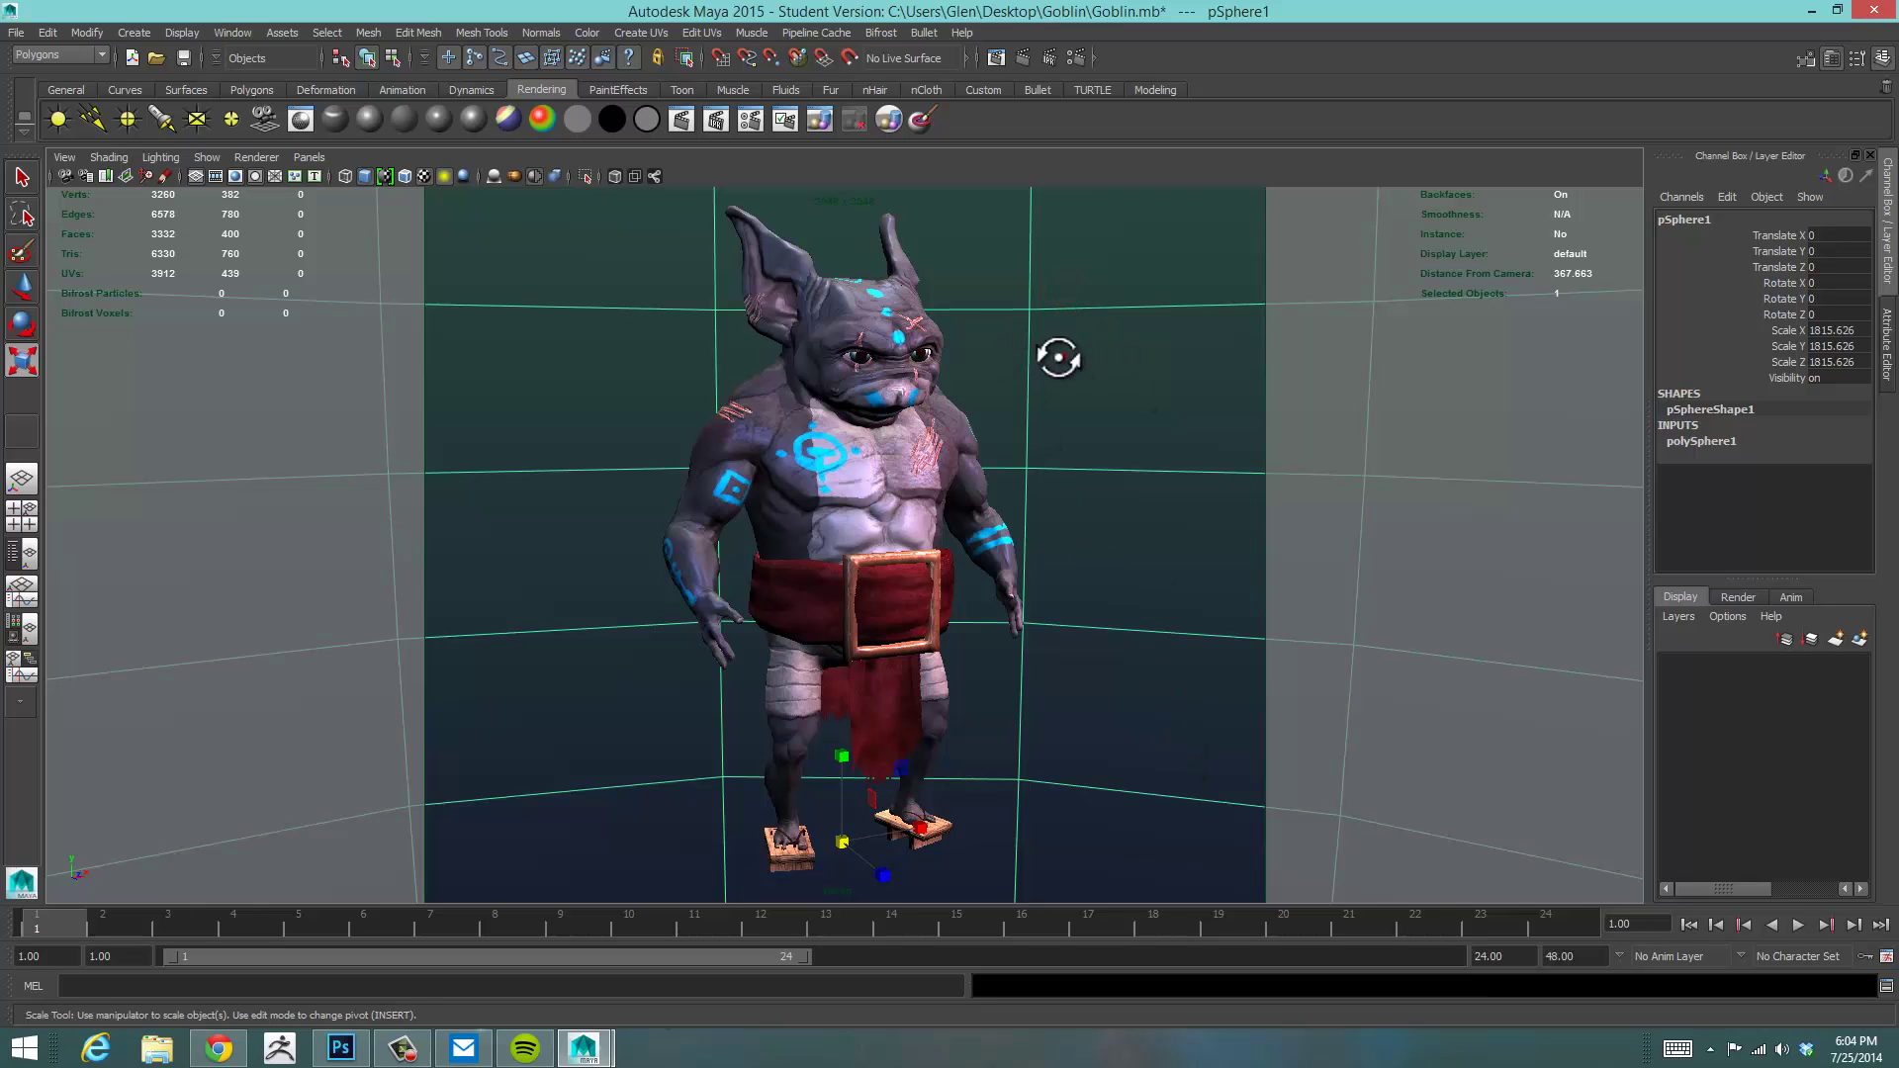
pyautogui.keyDown('alt'); pyautogui.moveTo(1059, 358); pyautogui.dragTo(1060, 352); pyautogui.keyUp('alt')
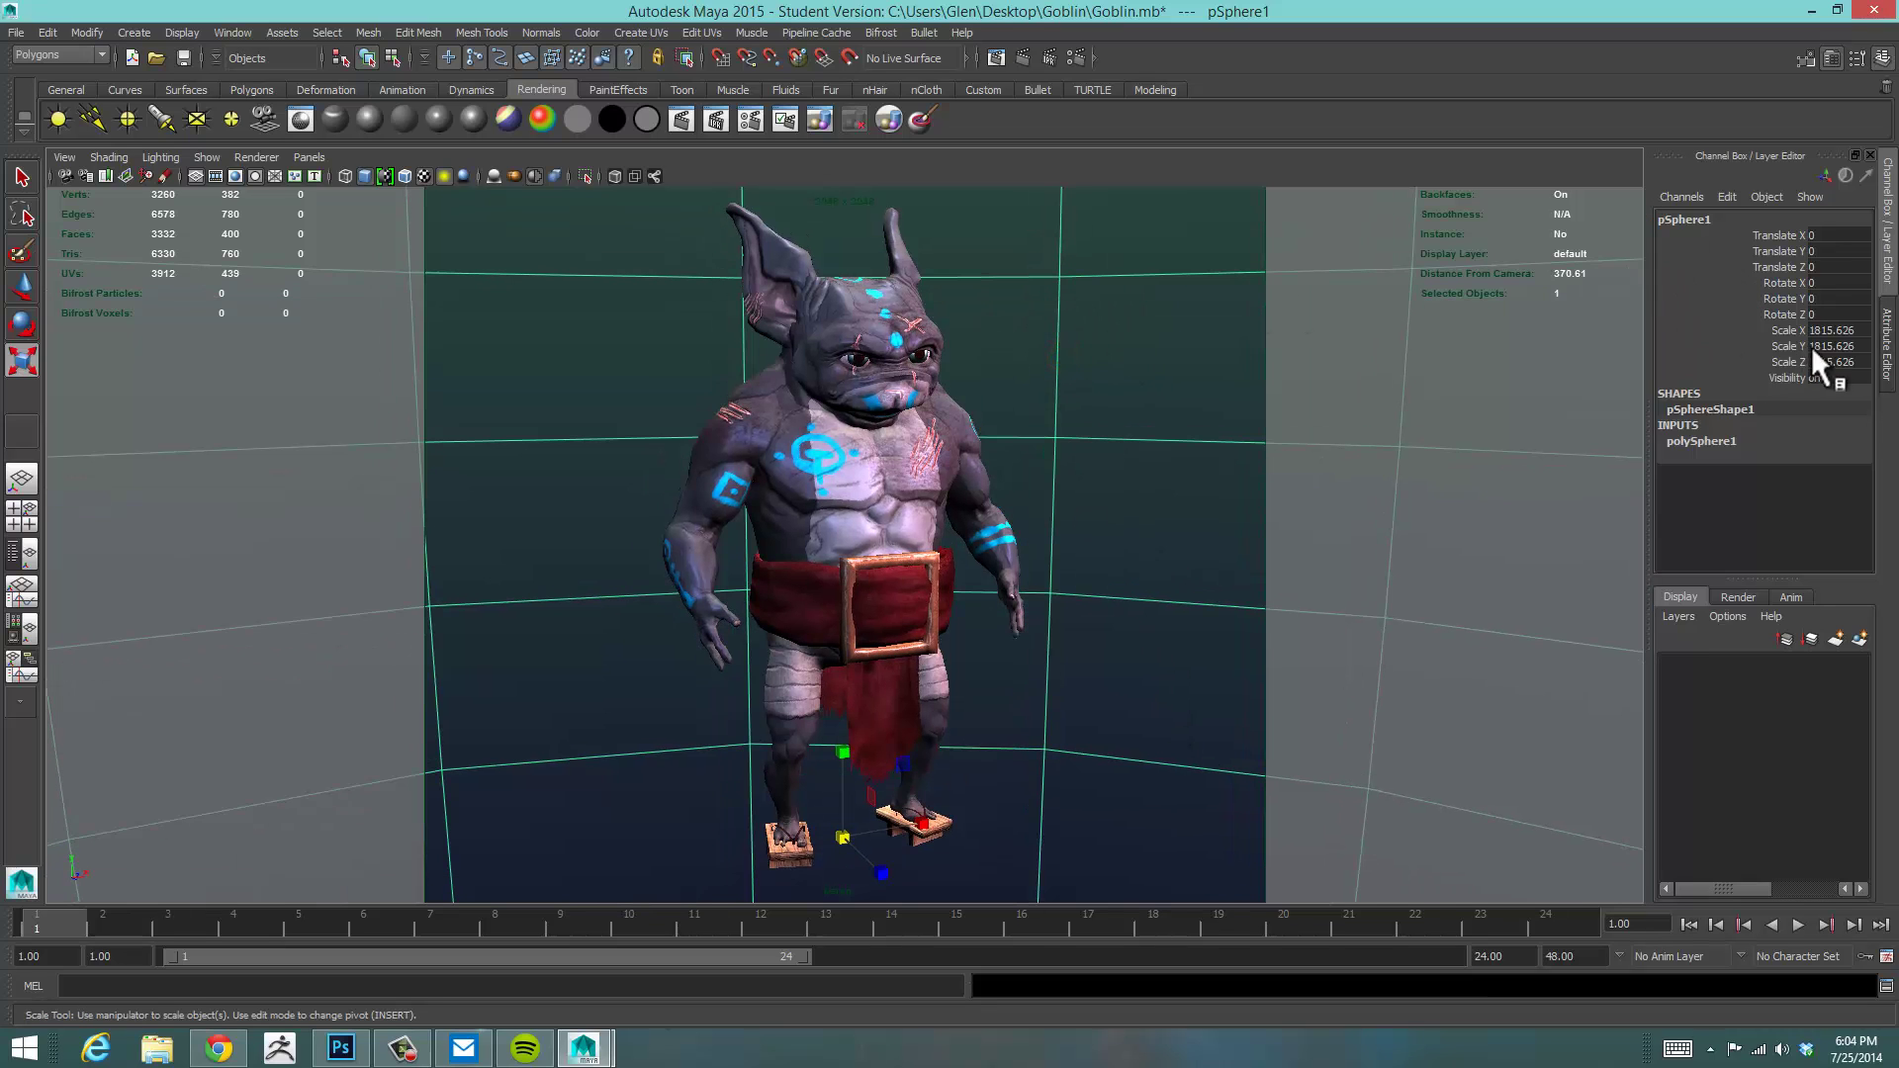
# Shift the sphere's surface shader ramp by setting the dark blue stop to position 0.365 and moving the green stop slightly inward
pyautogui.click(1885, 346)
pyautogui.click(1682, 215)
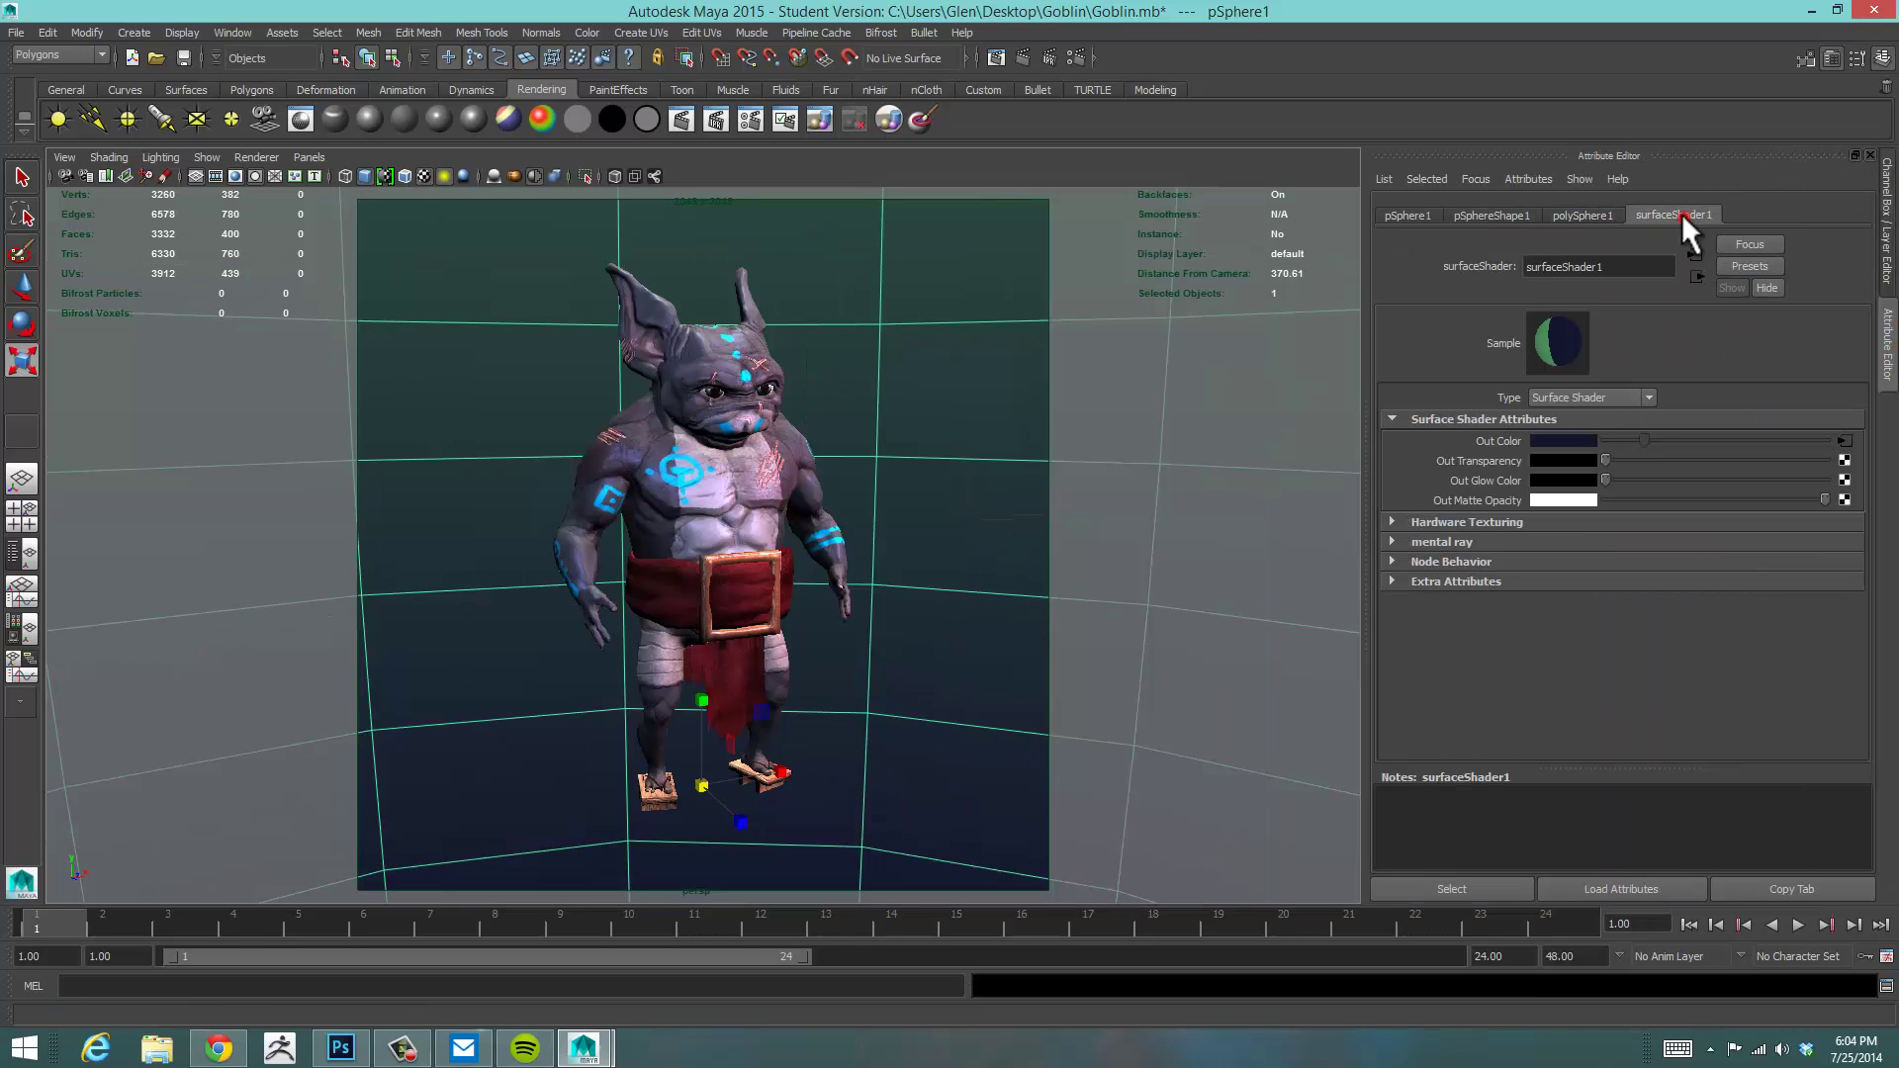
pyautogui.keyDown('alt'); pyautogui.moveTo(1013, 377); pyautogui.dragTo(1157, 386); pyautogui.keyUp('alt')
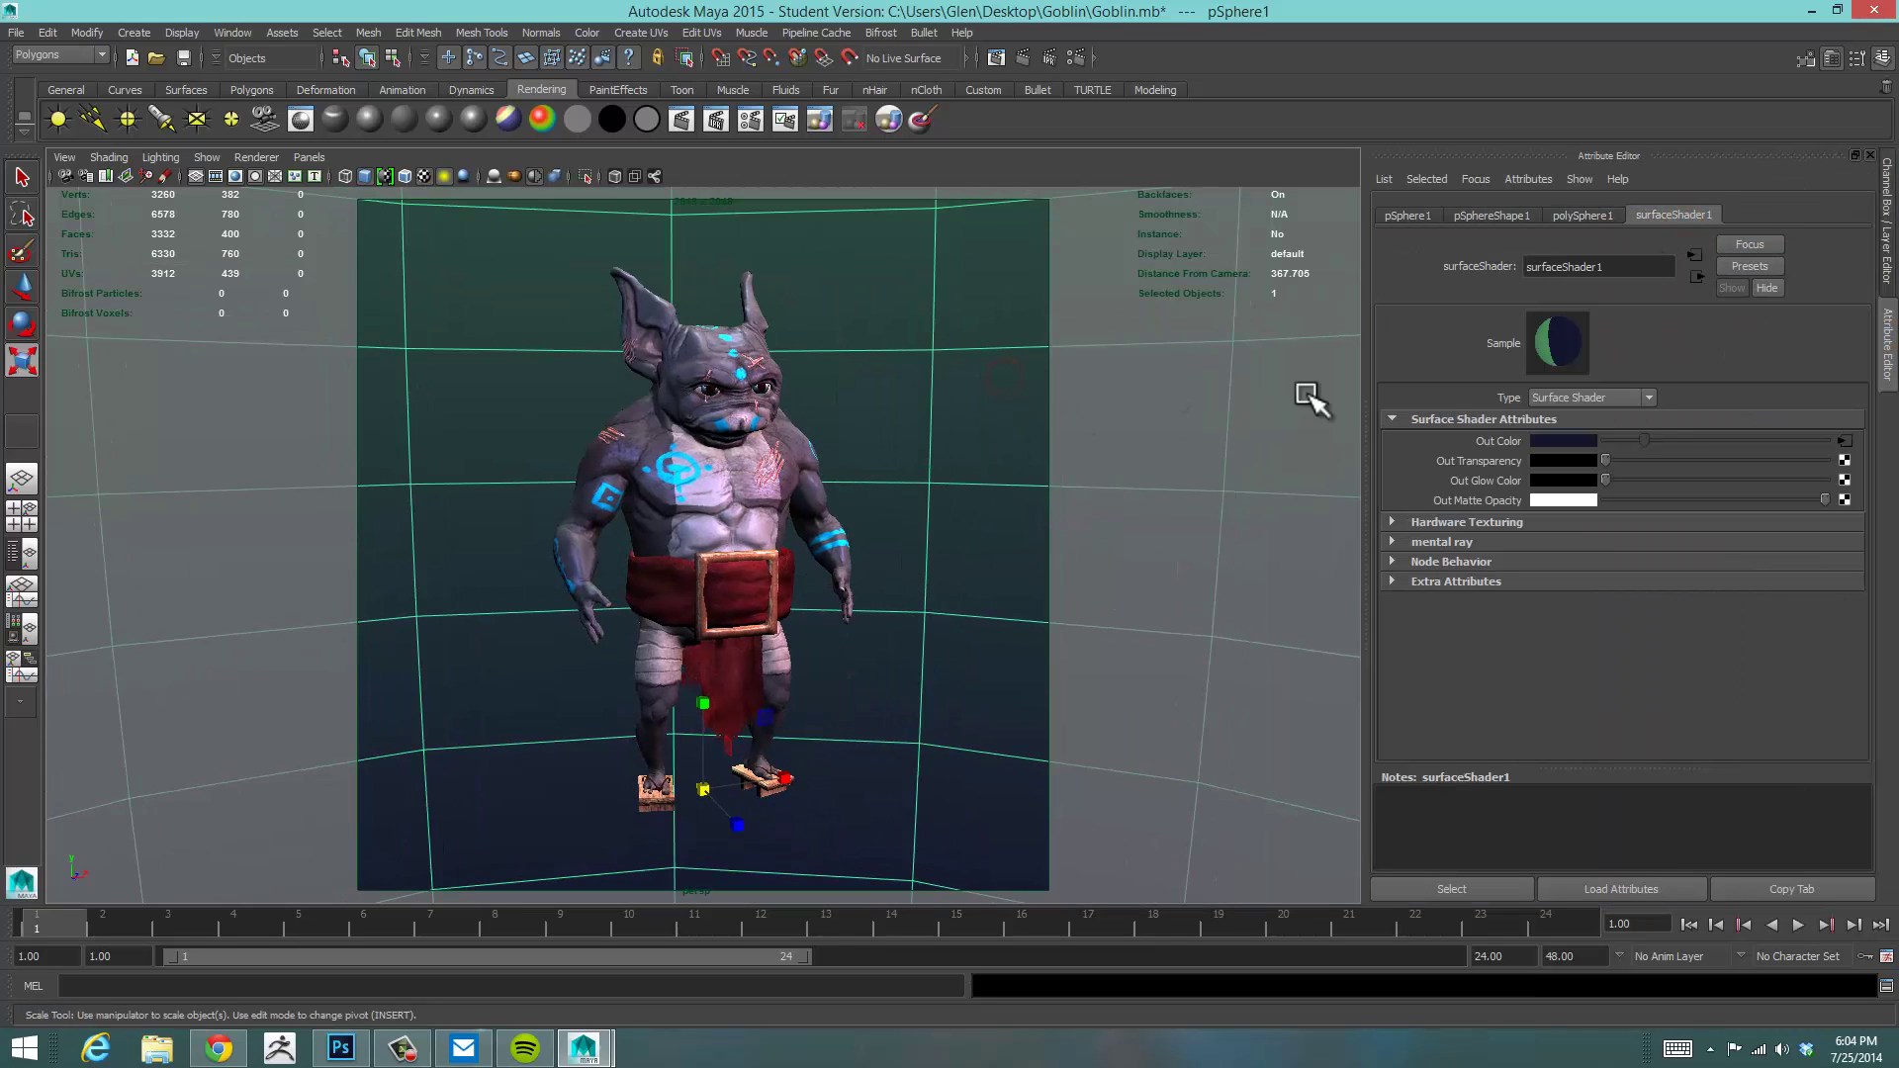
pyautogui.click(1844, 439)
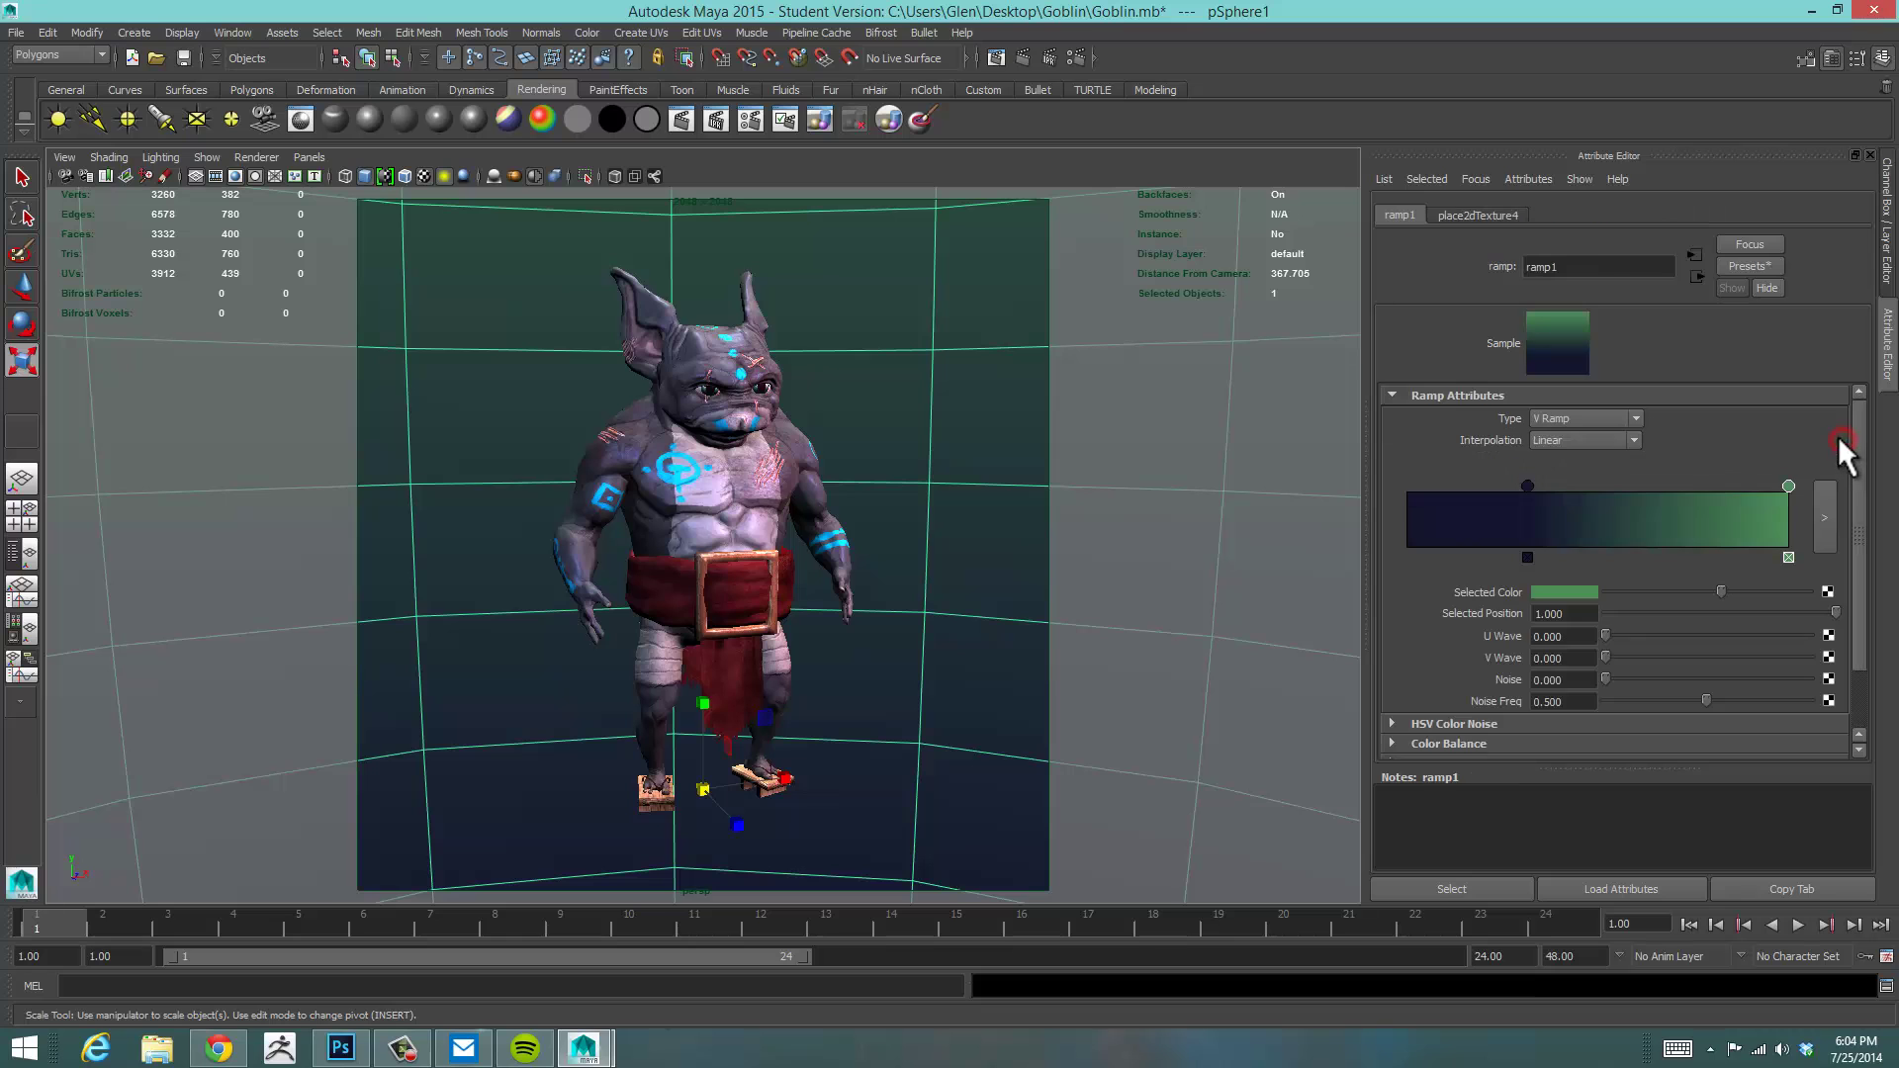
pyautogui.moveTo(1527, 492); pyautogui.dragTo(1545, 493)
pyautogui.moveTo(1789, 486); pyautogui.dragTo(1739, 484)
pyautogui.click(1547, 485)
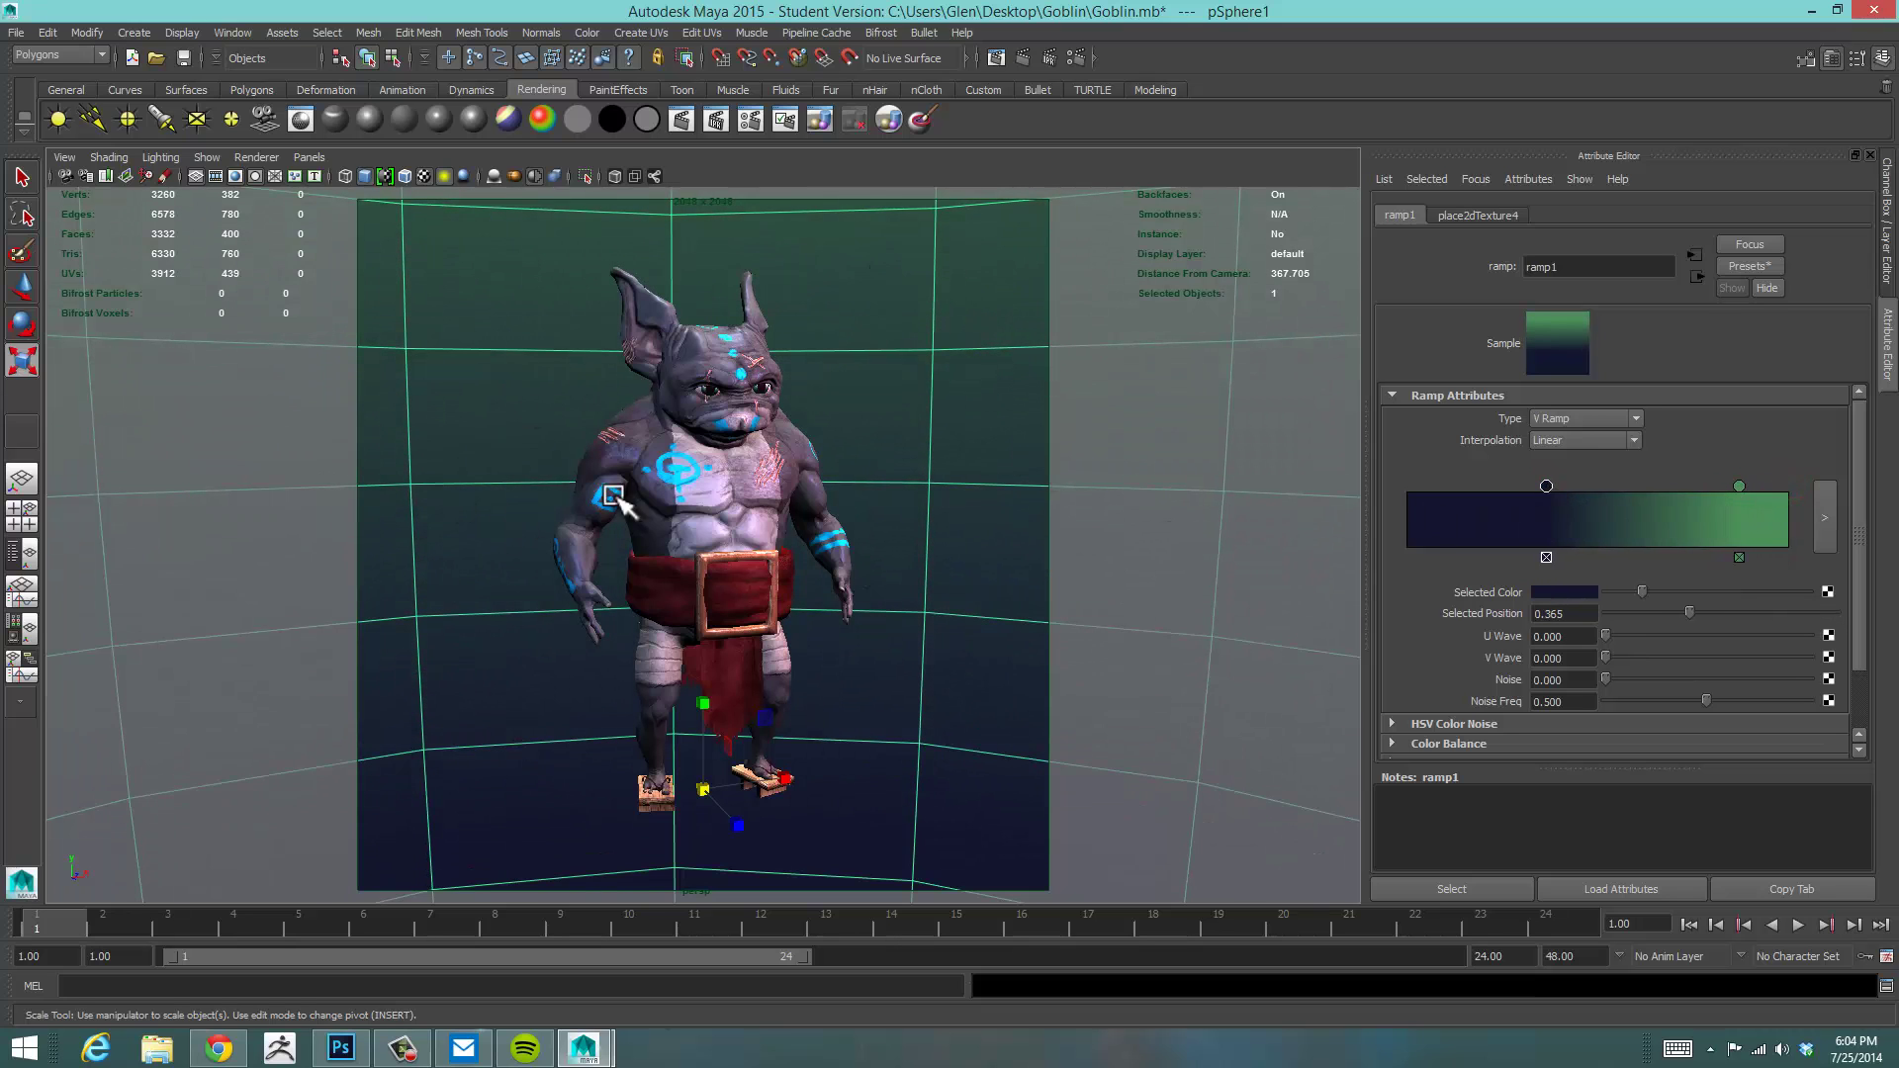
# Open the Outliner and make it list all scene nodes, including the cameras and spot lights
pyautogui.keyDown('alt'); pyautogui.moveTo(1146, 660); pyautogui.dragTo(1815, 522, button='right'); pyautogui.keyUp('alt')
pyautogui.keyDown('alt'); pyautogui.moveTo(1167, 424); pyautogui.dragTo(950, 410, button='right'); pyautogui.keyUp('alt')
pyautogui.keyDown('alt'); pyautogui.moveTo(924, 406); pyautogui.dragTo(950, 373); pyautogui.keyUp('alt')
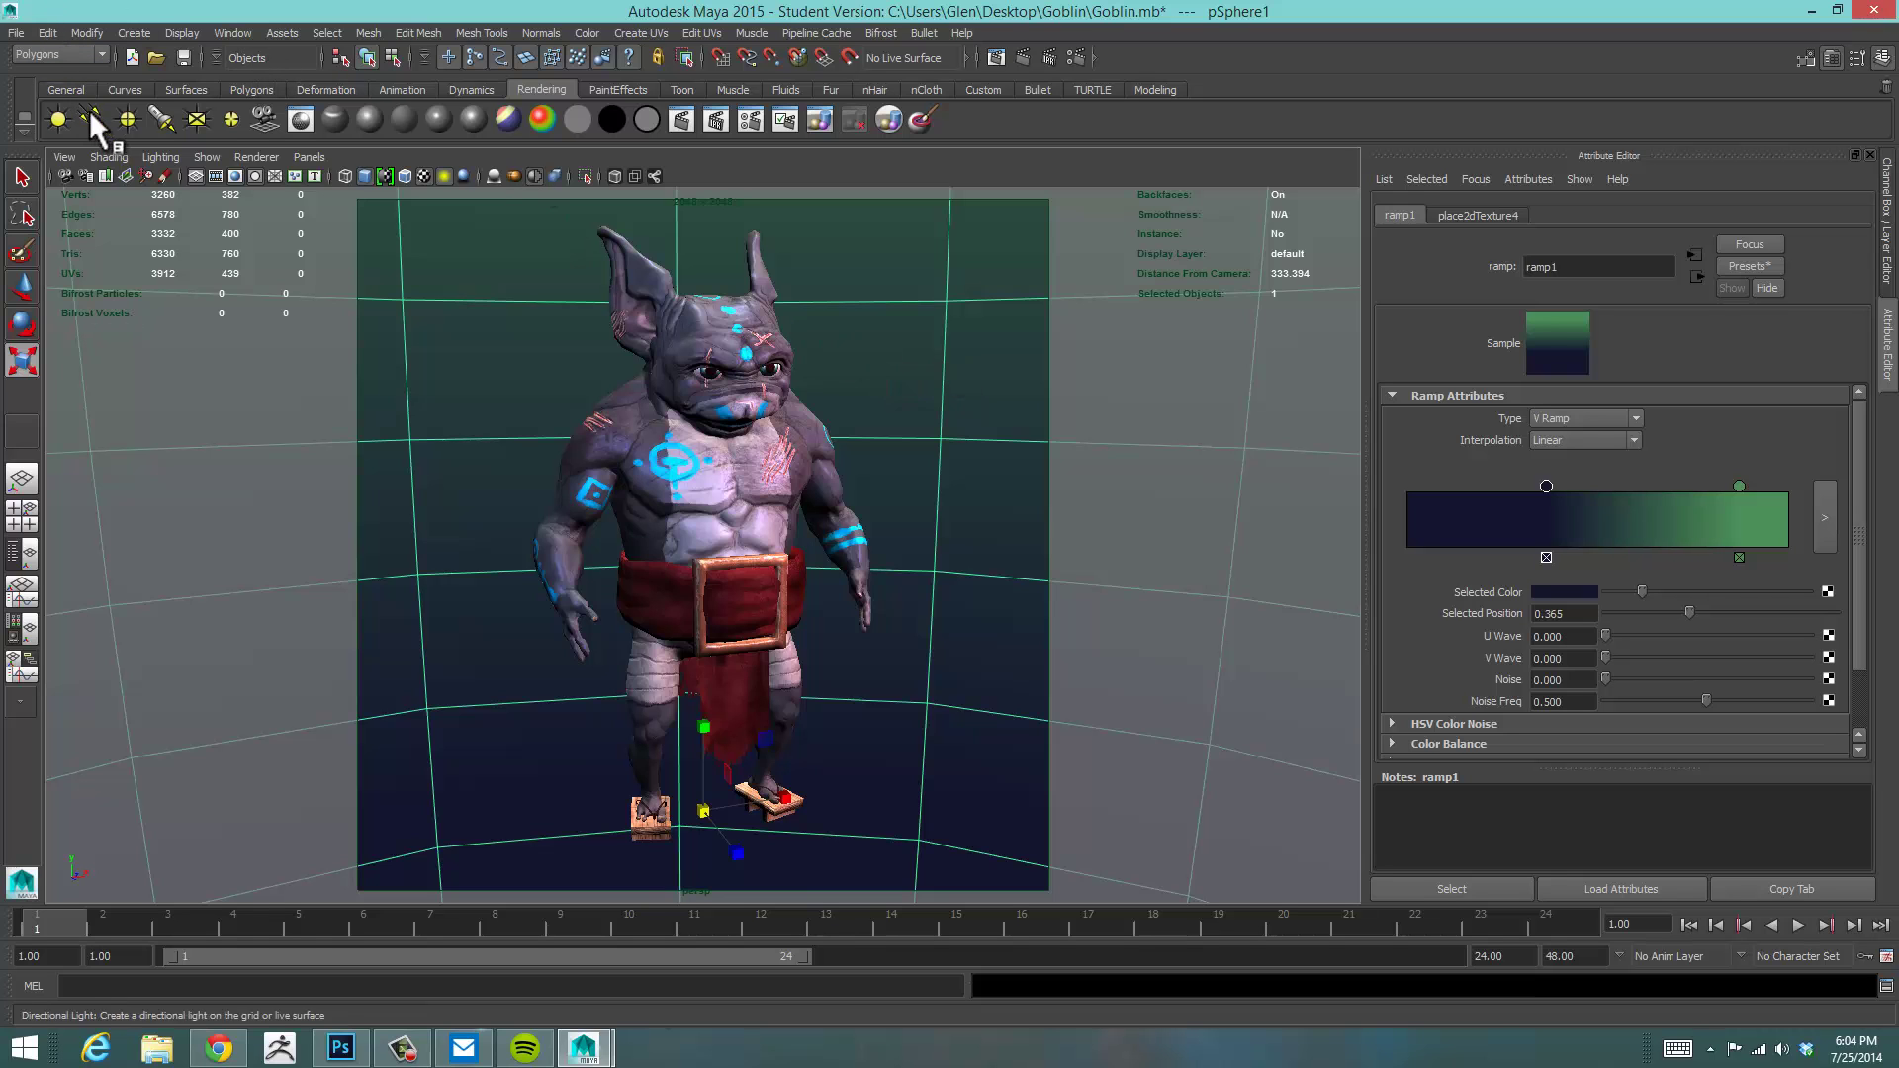
pyautogui.click(237, 33)
pyautogui.click(259, 175)
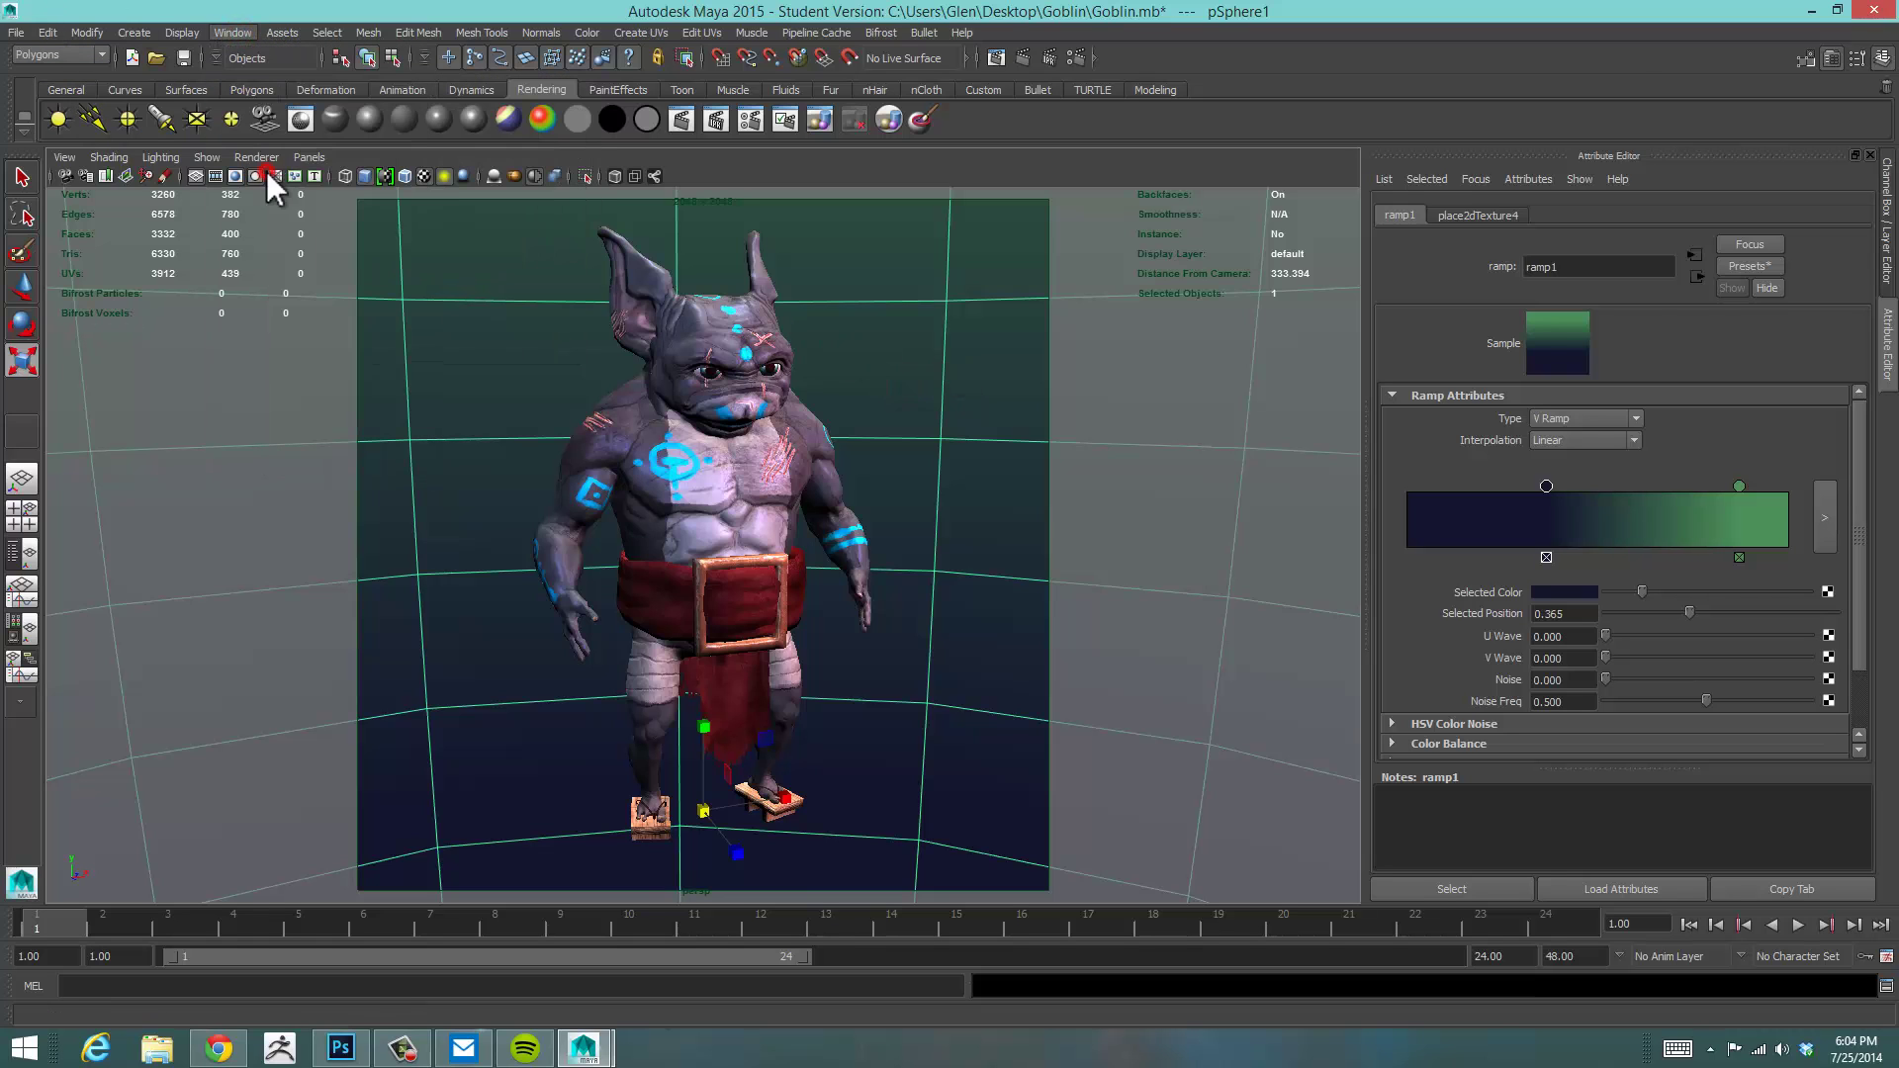
pyautogui.moveTo(1183, 79); pyautogui.dragTo(713, 85)
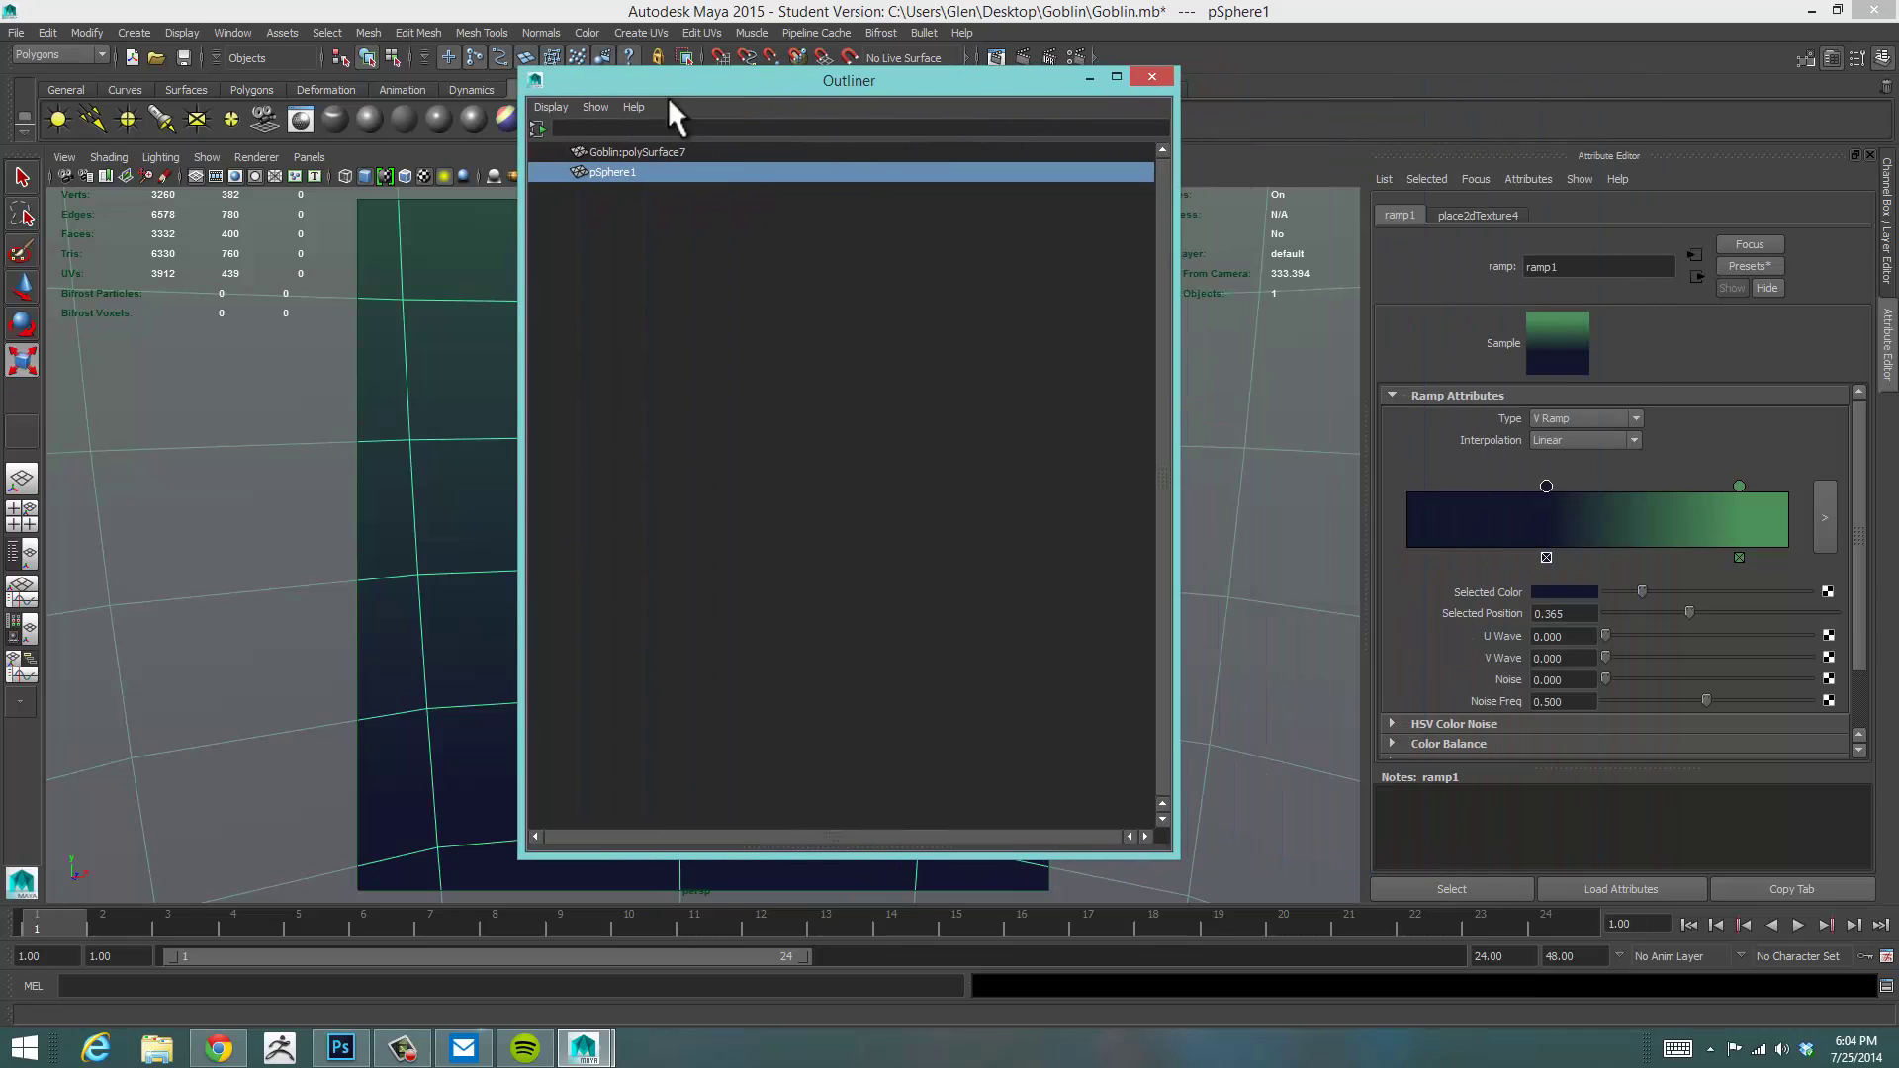
pyautogui.click(535, 129)
pyautogui.moveTo(870, 77); pyautogui.dragTo(342, 61)
# Inspect the attributes of spotLight1, spotLight2 and spotLight3, and minimize the Outliner
pyautogui.click(143, 244)
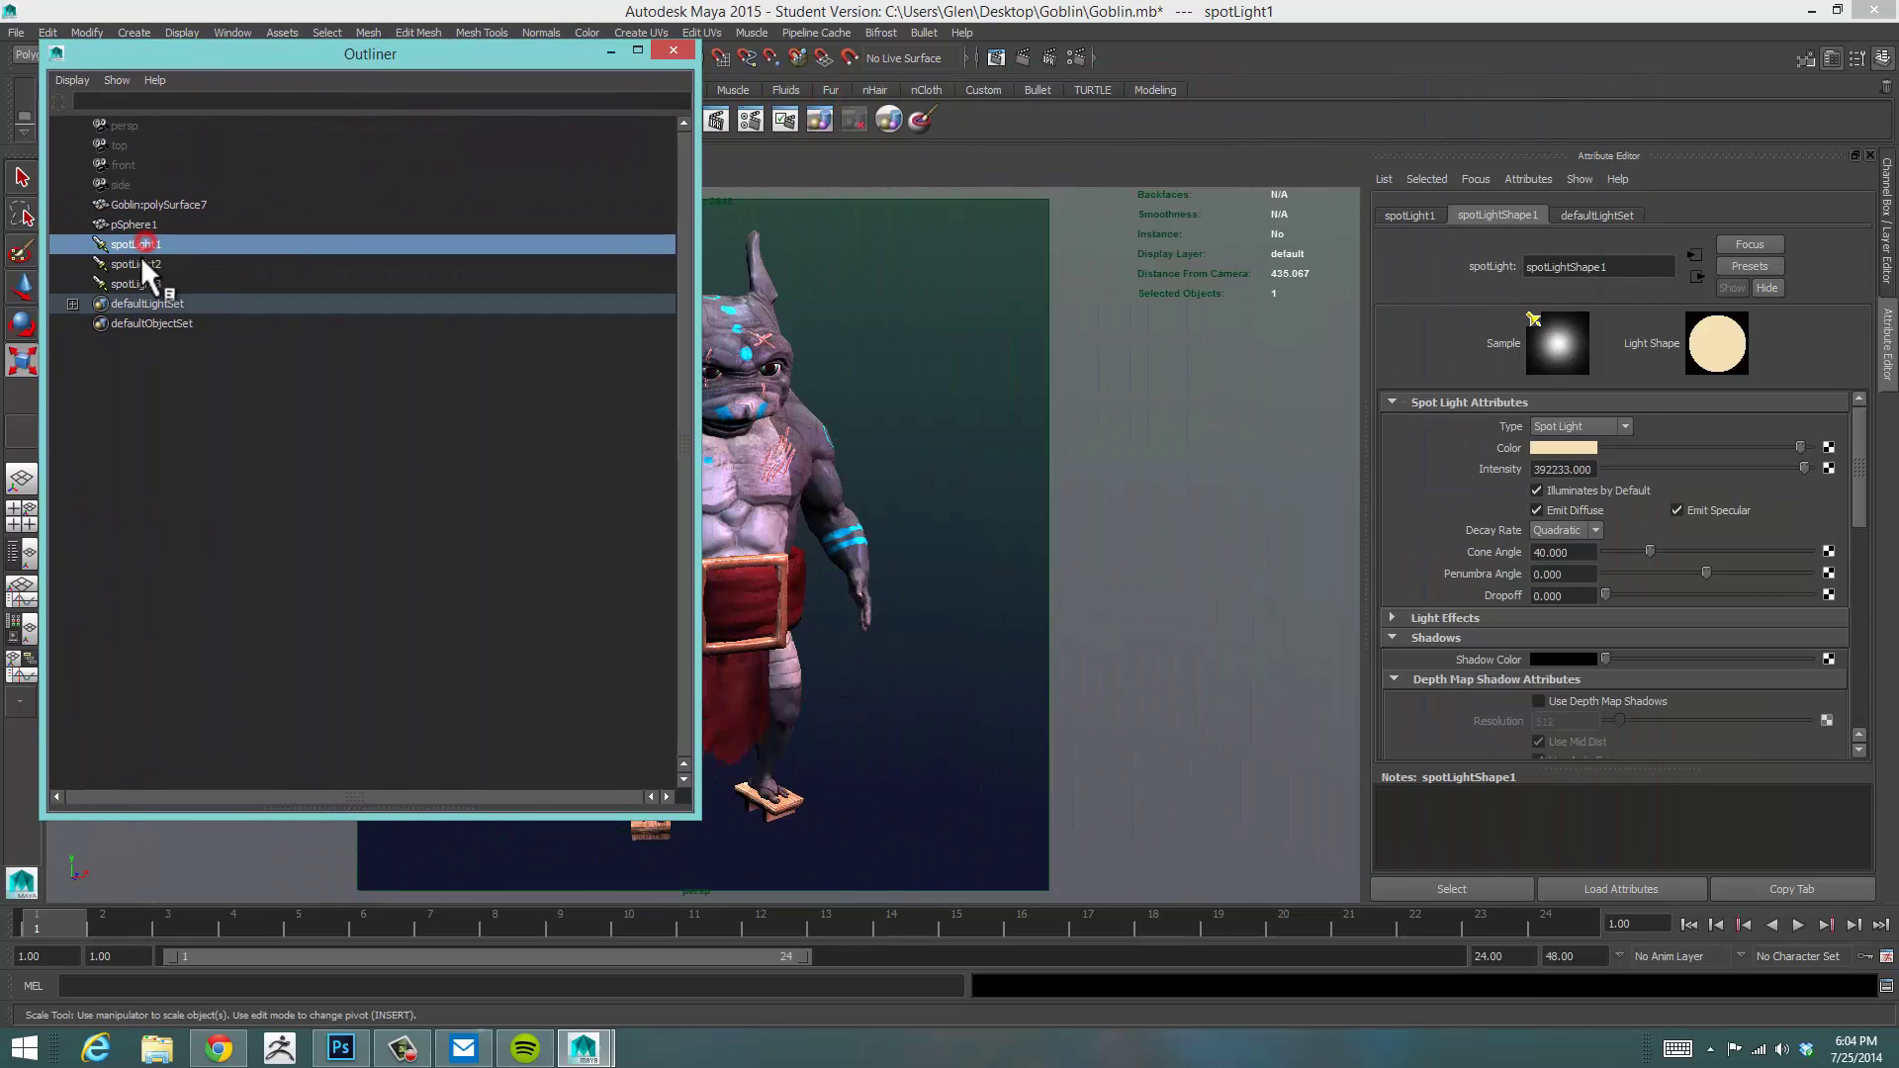
pyautogui.click(158, 265)
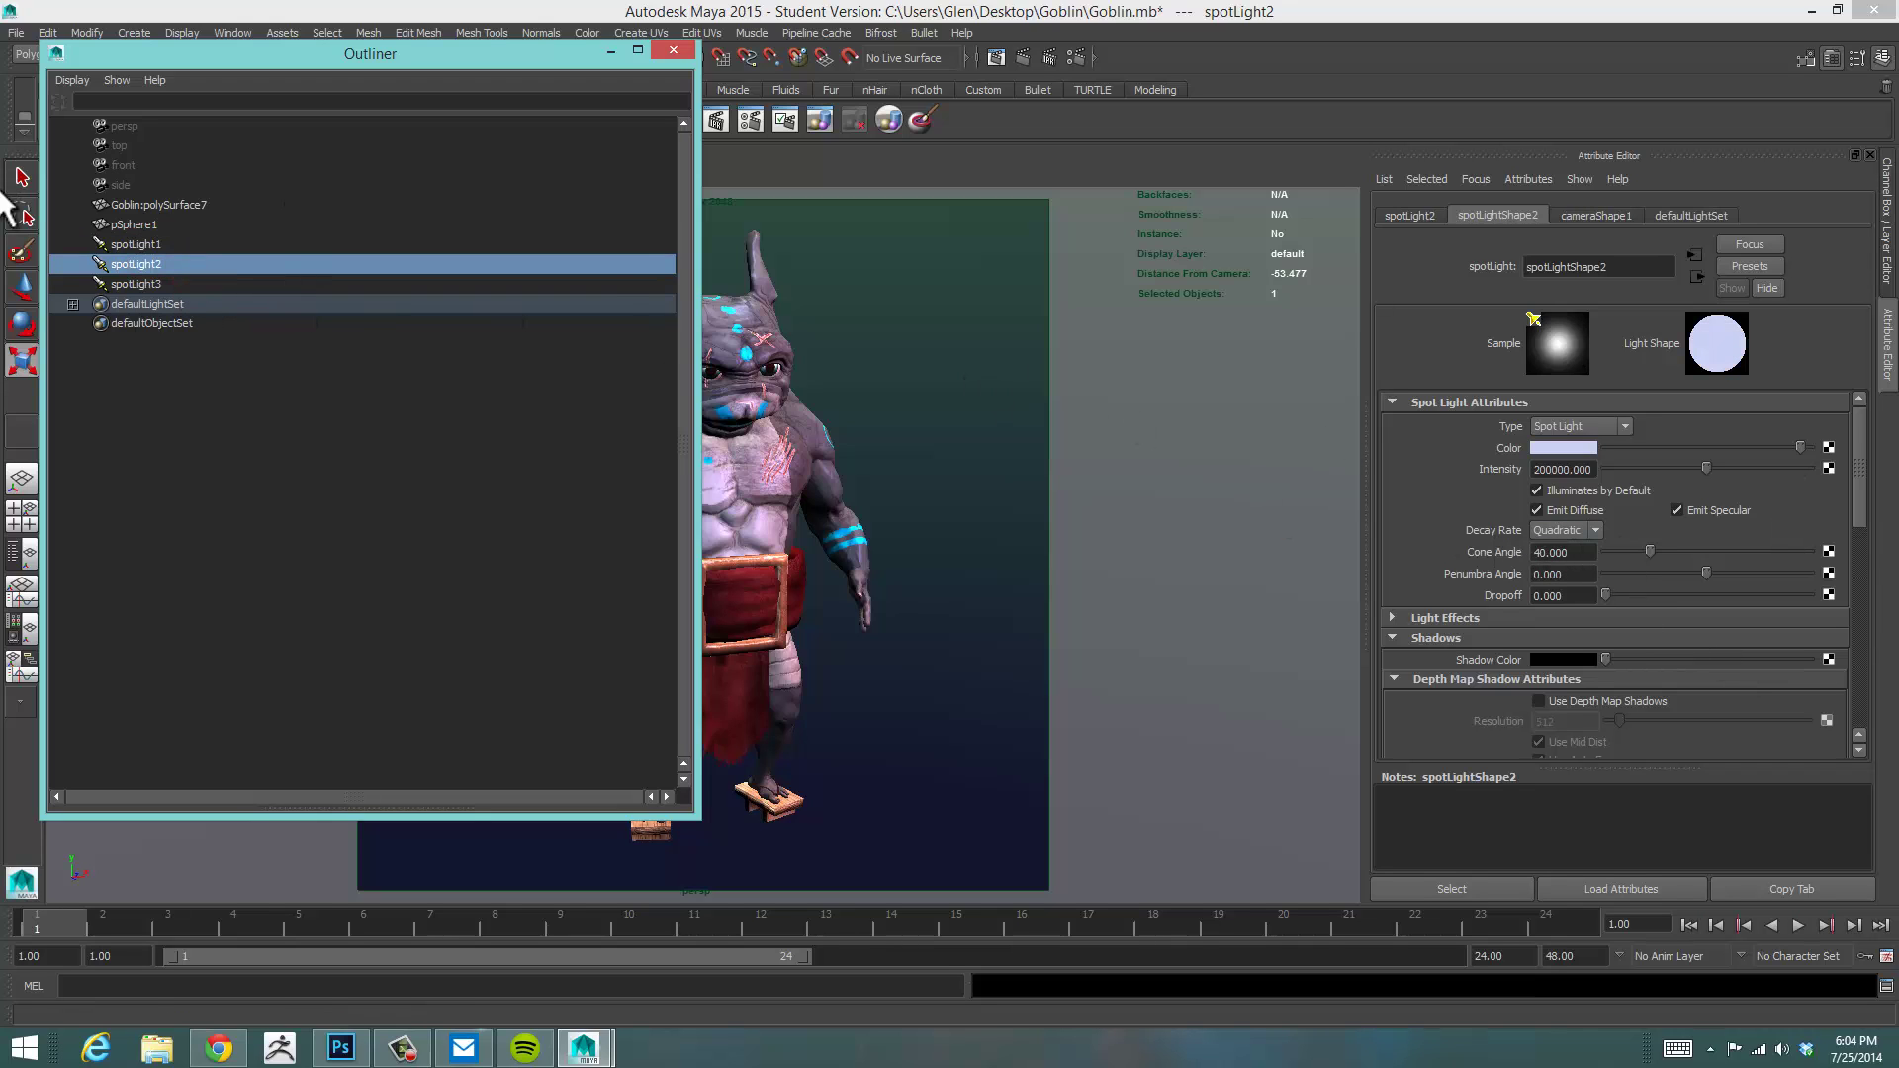
pyautogui.click(149, 283)
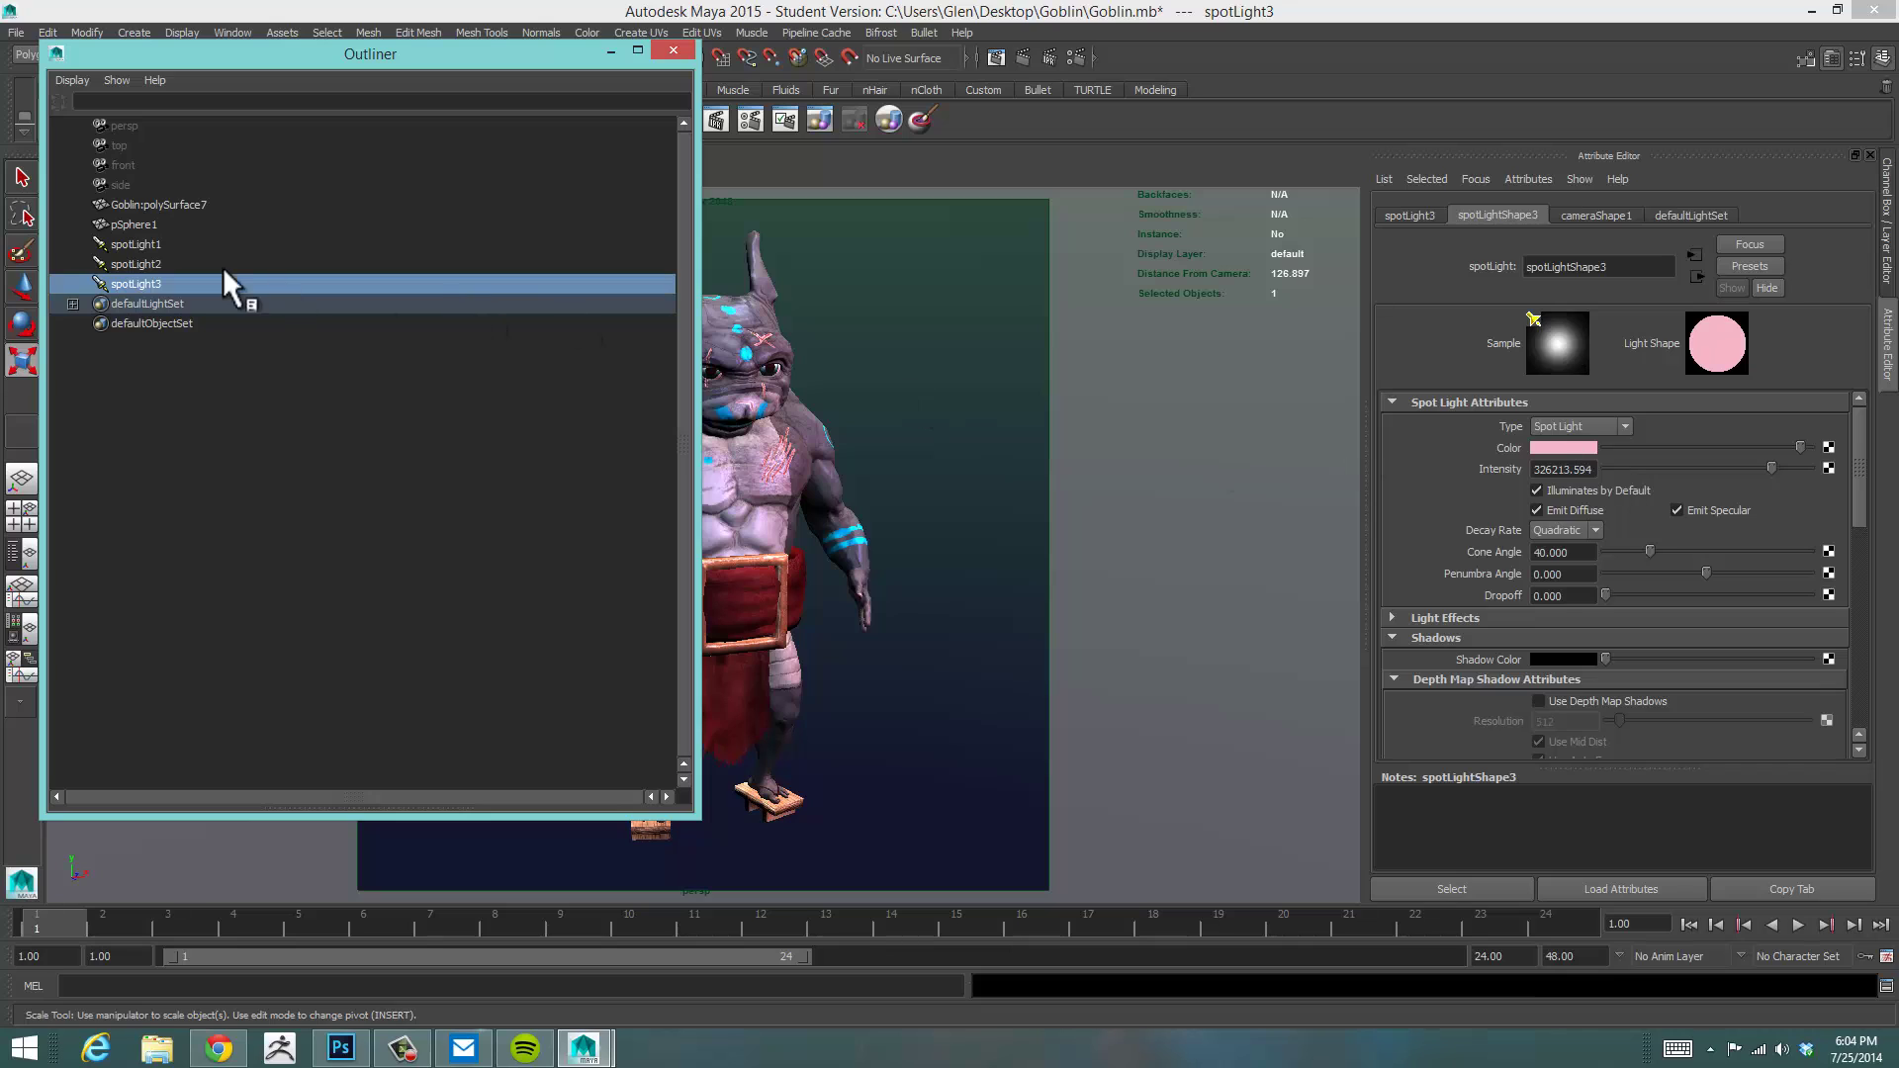
pyautogui.click(170, 265)
pyautogui.click(173, 245)
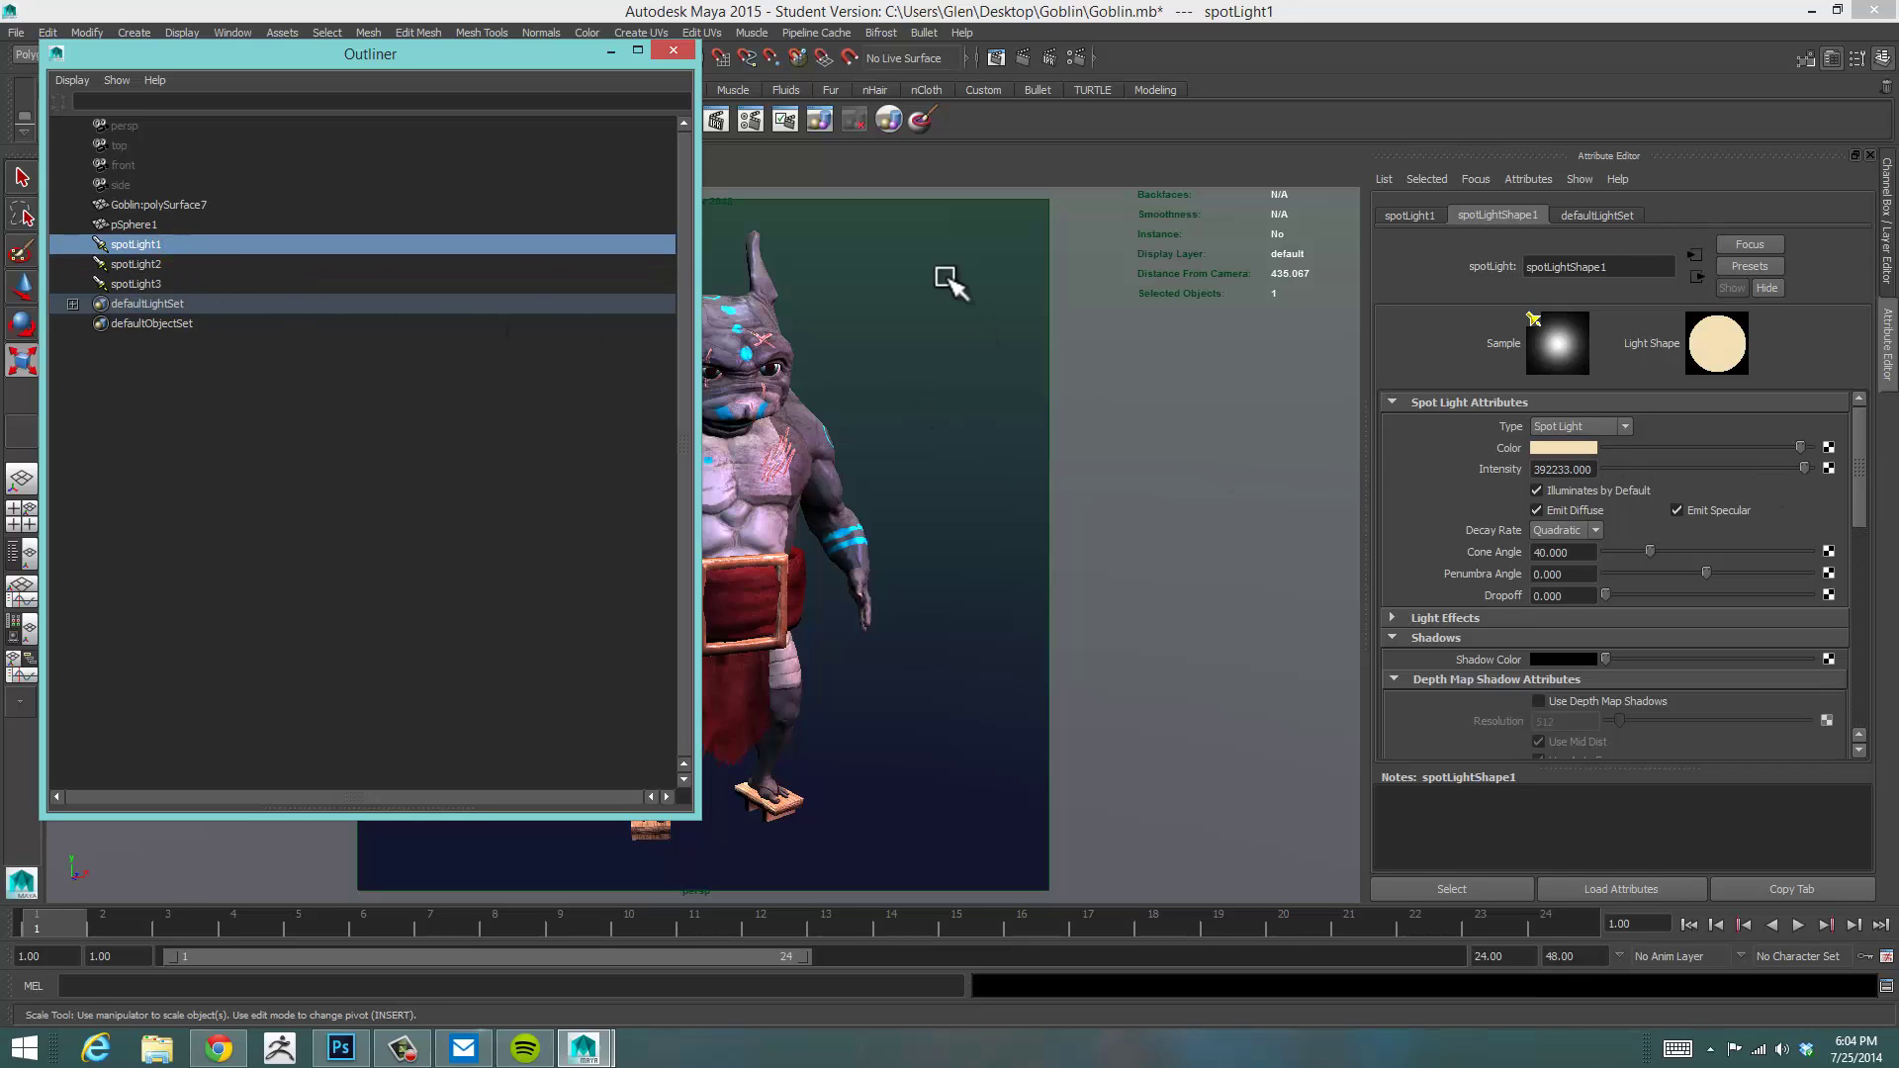
pyautogui.click(264, 265)
pyautogui.click(259, 280)
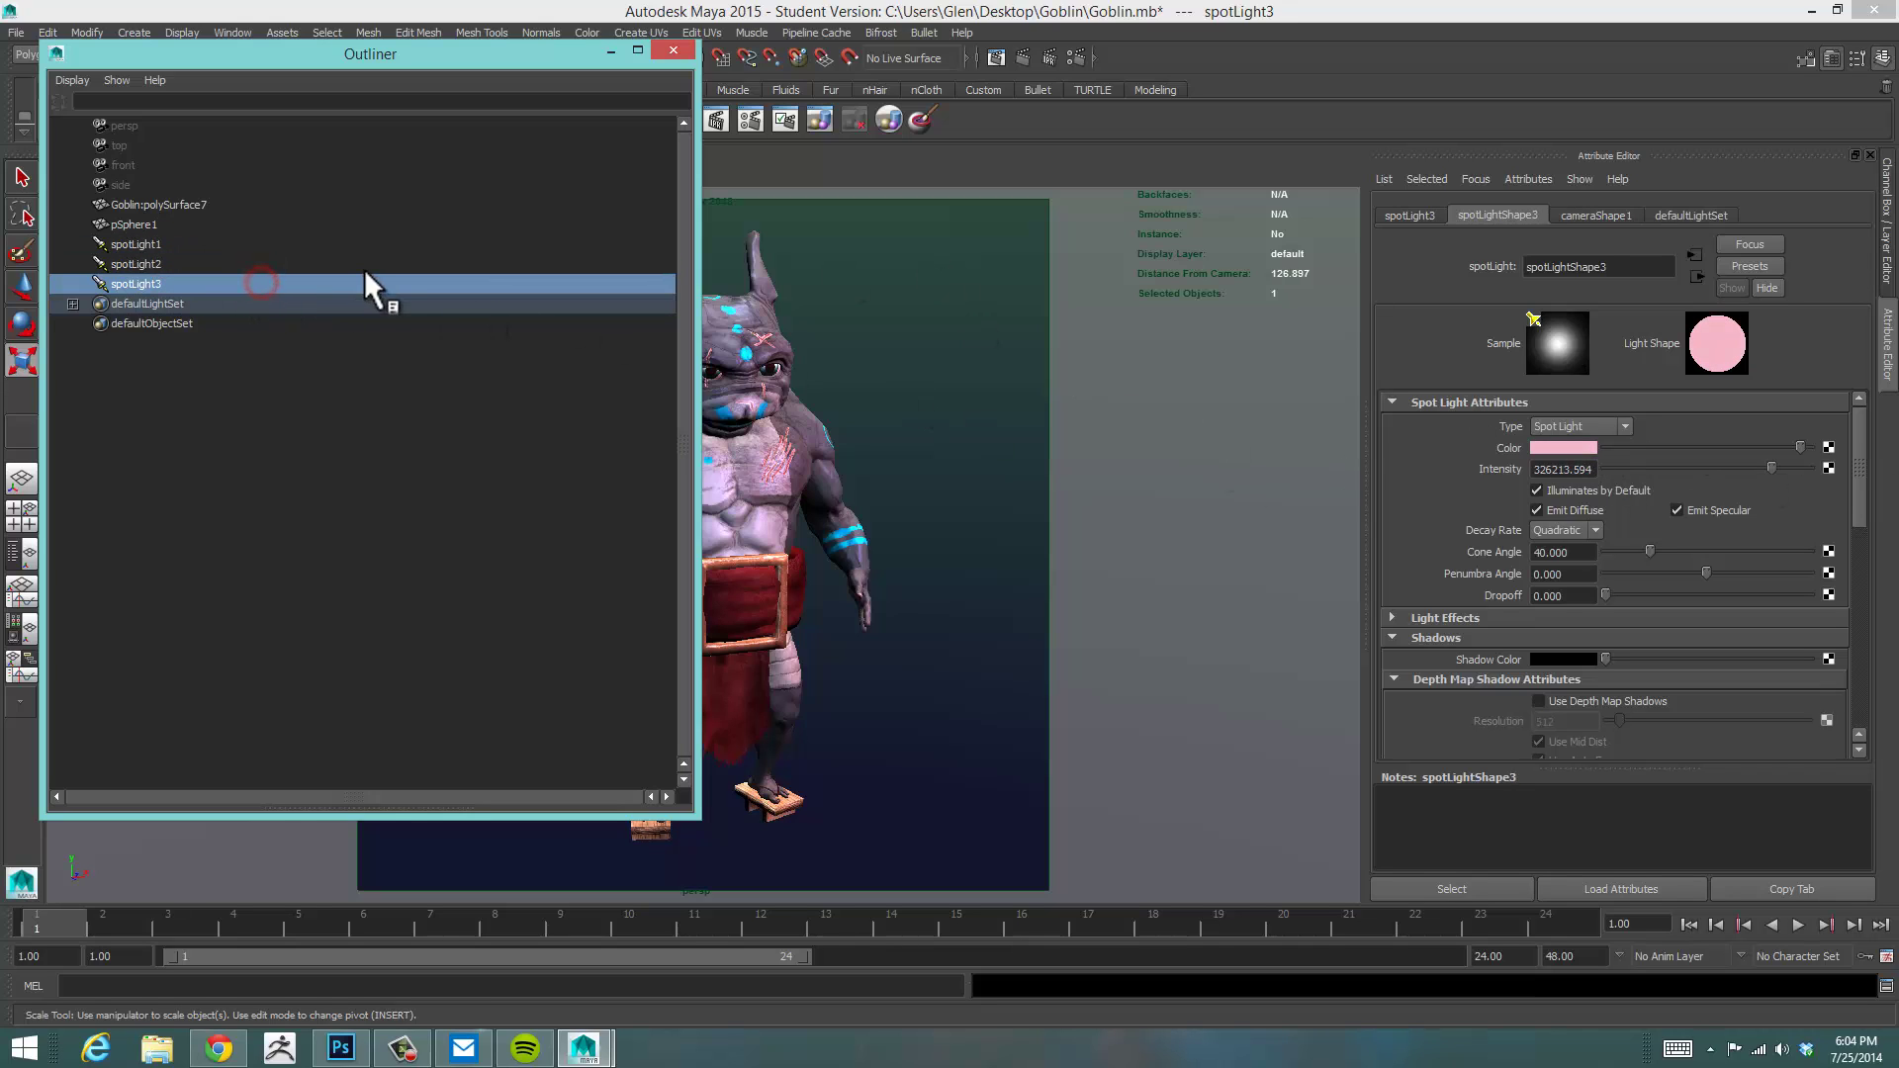
pyautogui.moveTo(518, 75); pyautogui.dragTo(1133, 151)
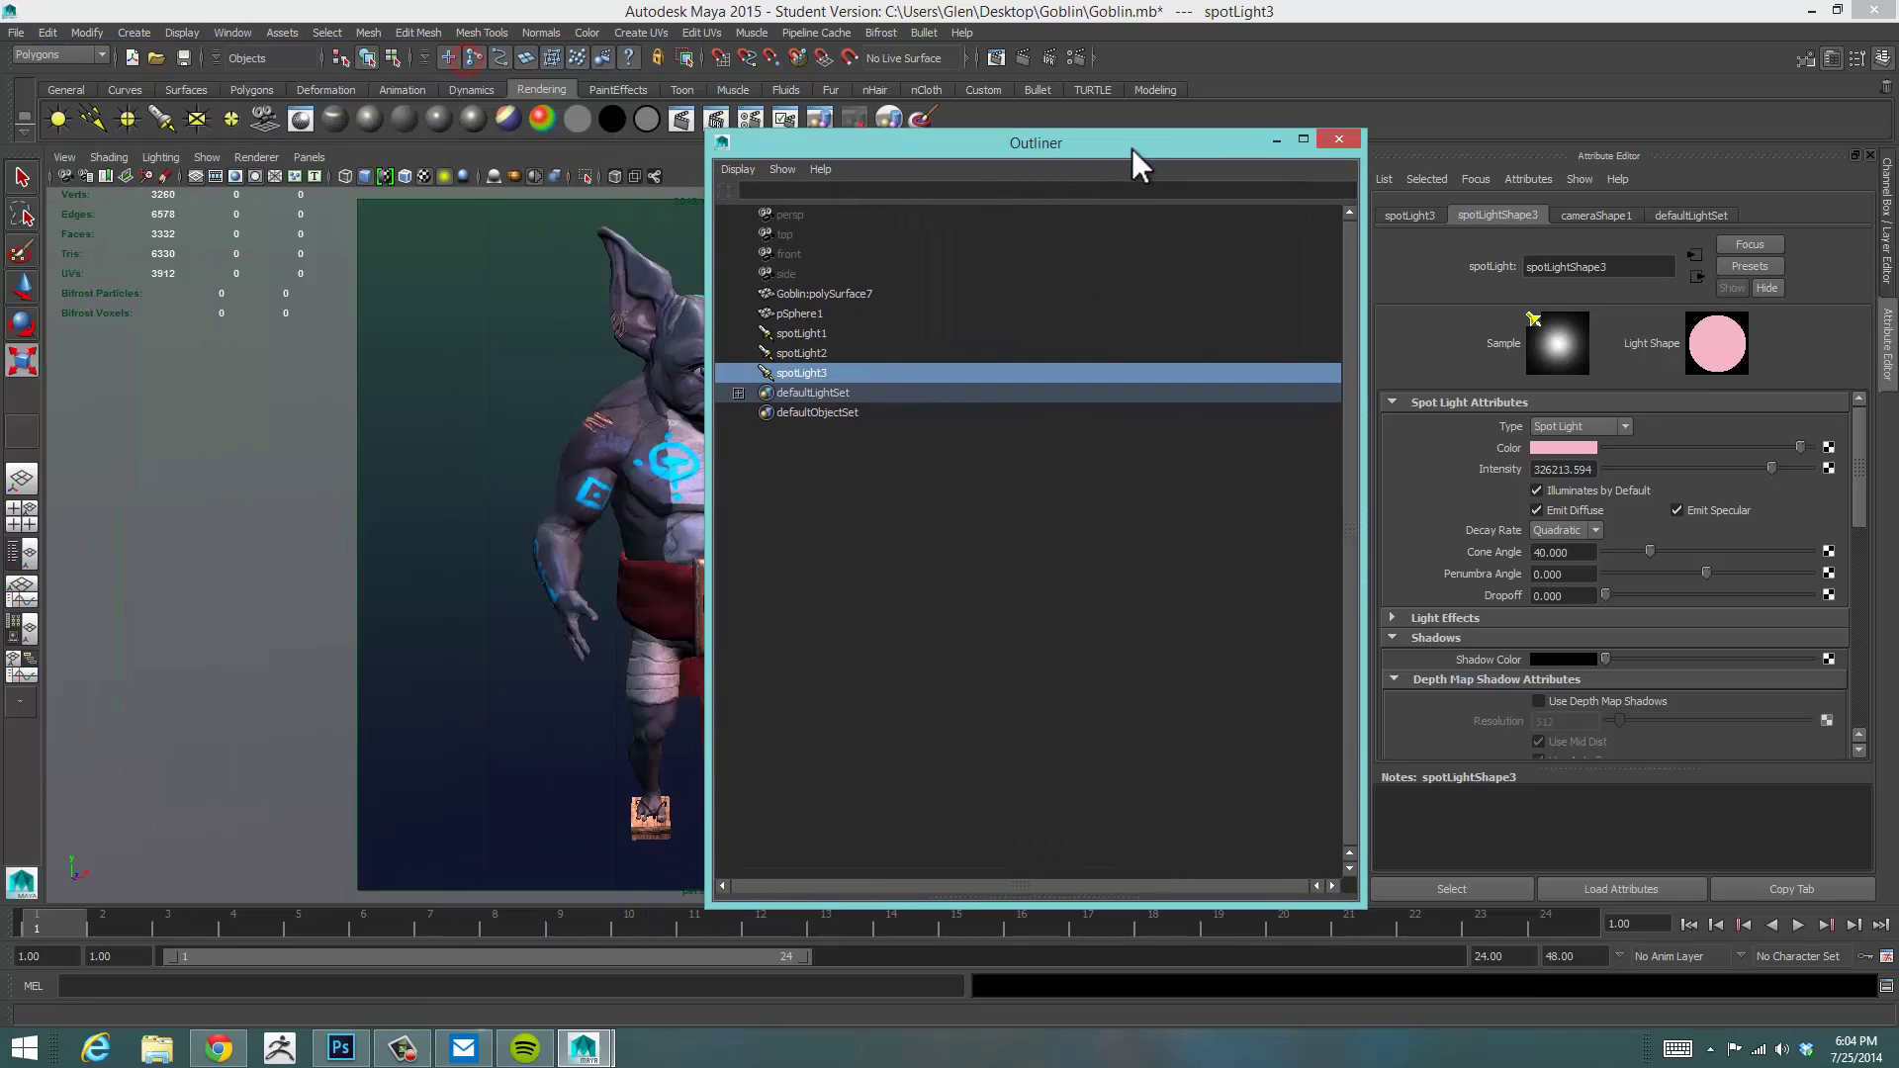
pyautogui.click(1275, 139)
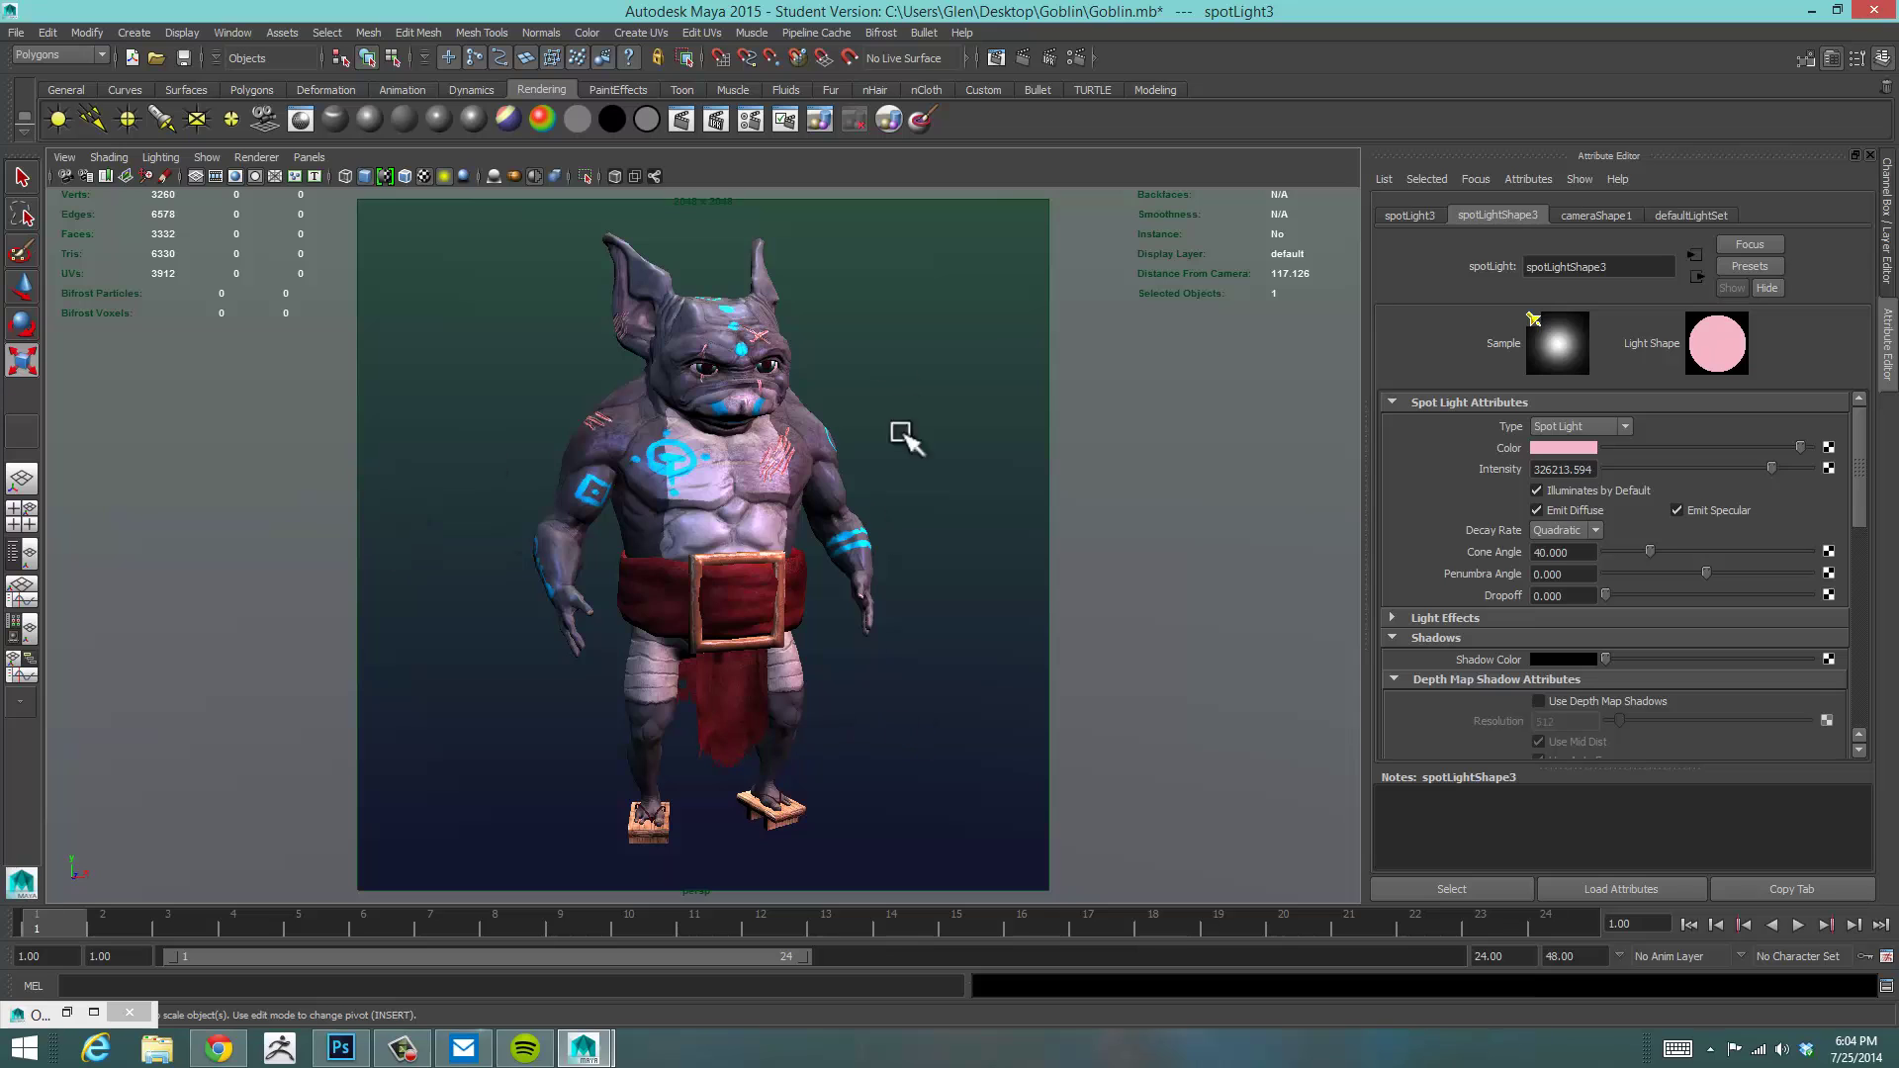
# Return the perspective camera to the saved bookmark cameraView1
pyautogui.keyDown('alt'); pyautogui.moveTo(818, 360); pyautogui.dragTo(818, 369); pyautogui.keyUp('alt')
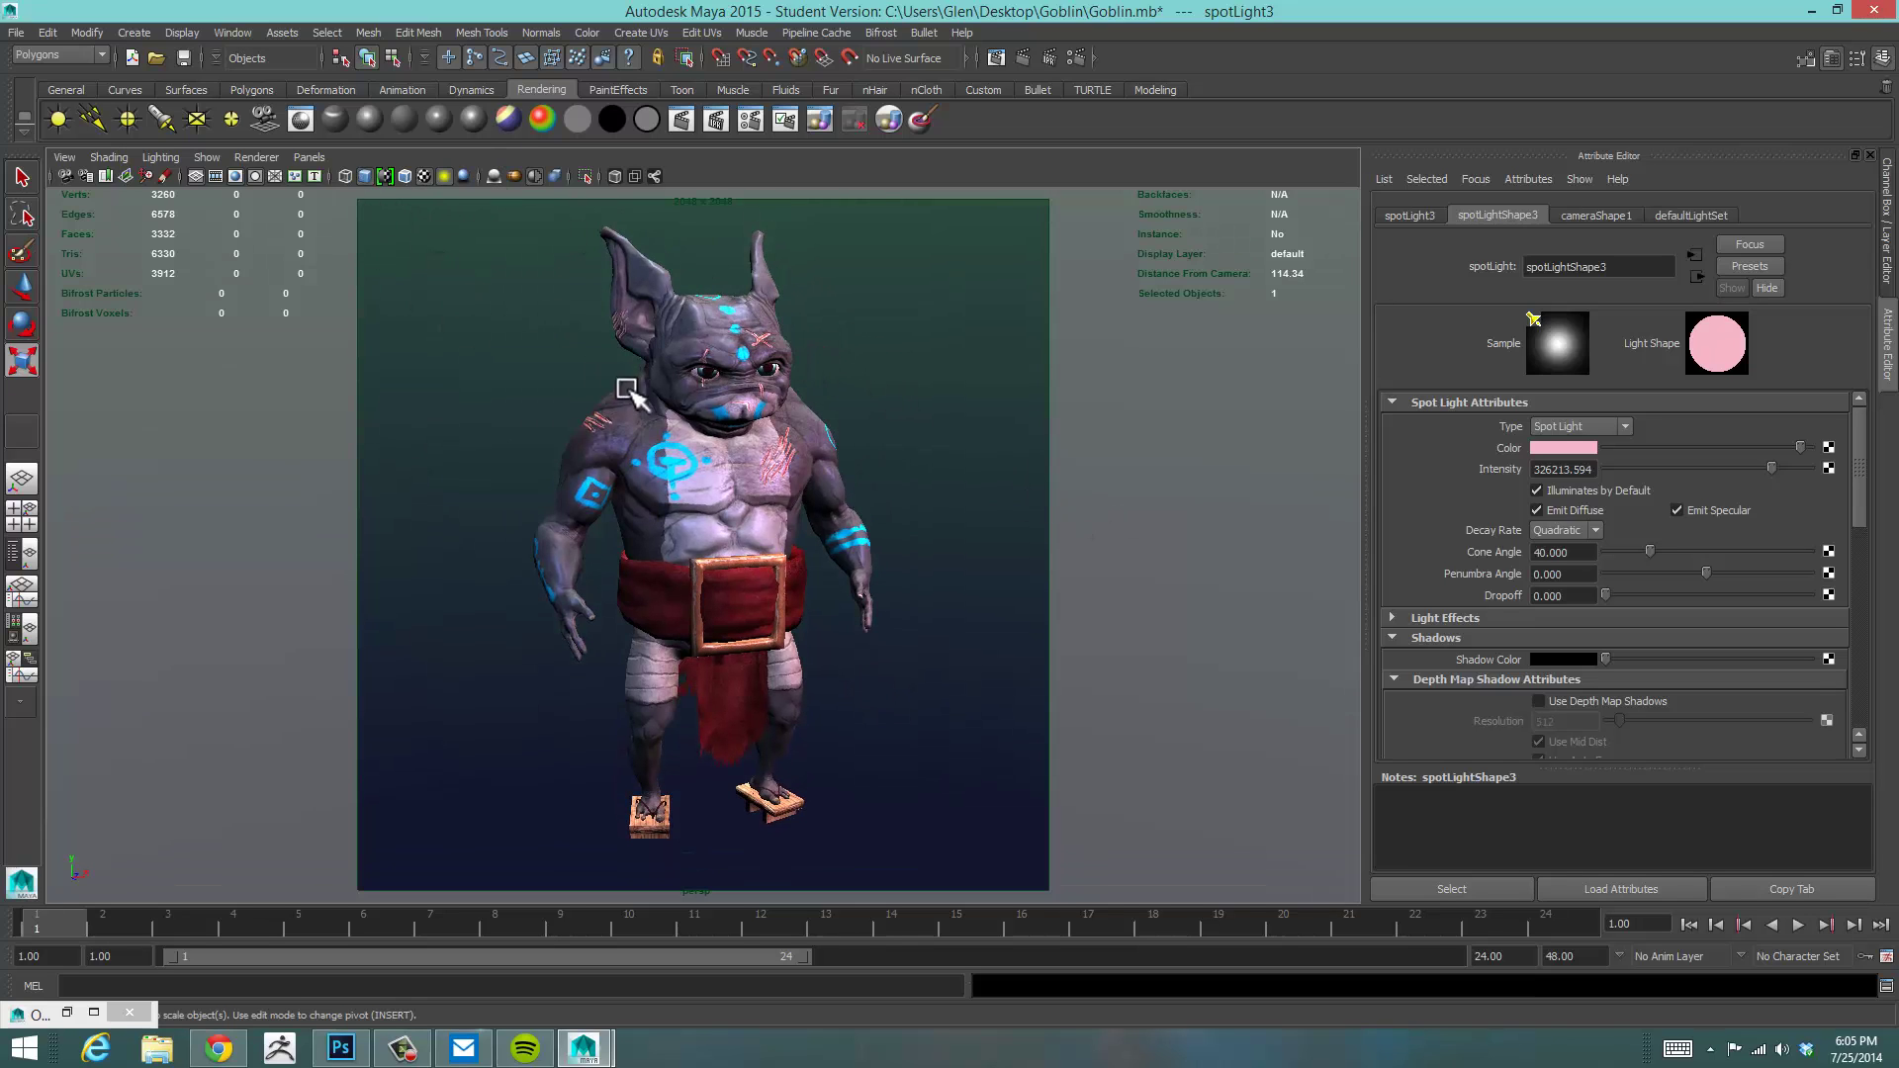
pyautogui.scroll(-10, 675, 501)
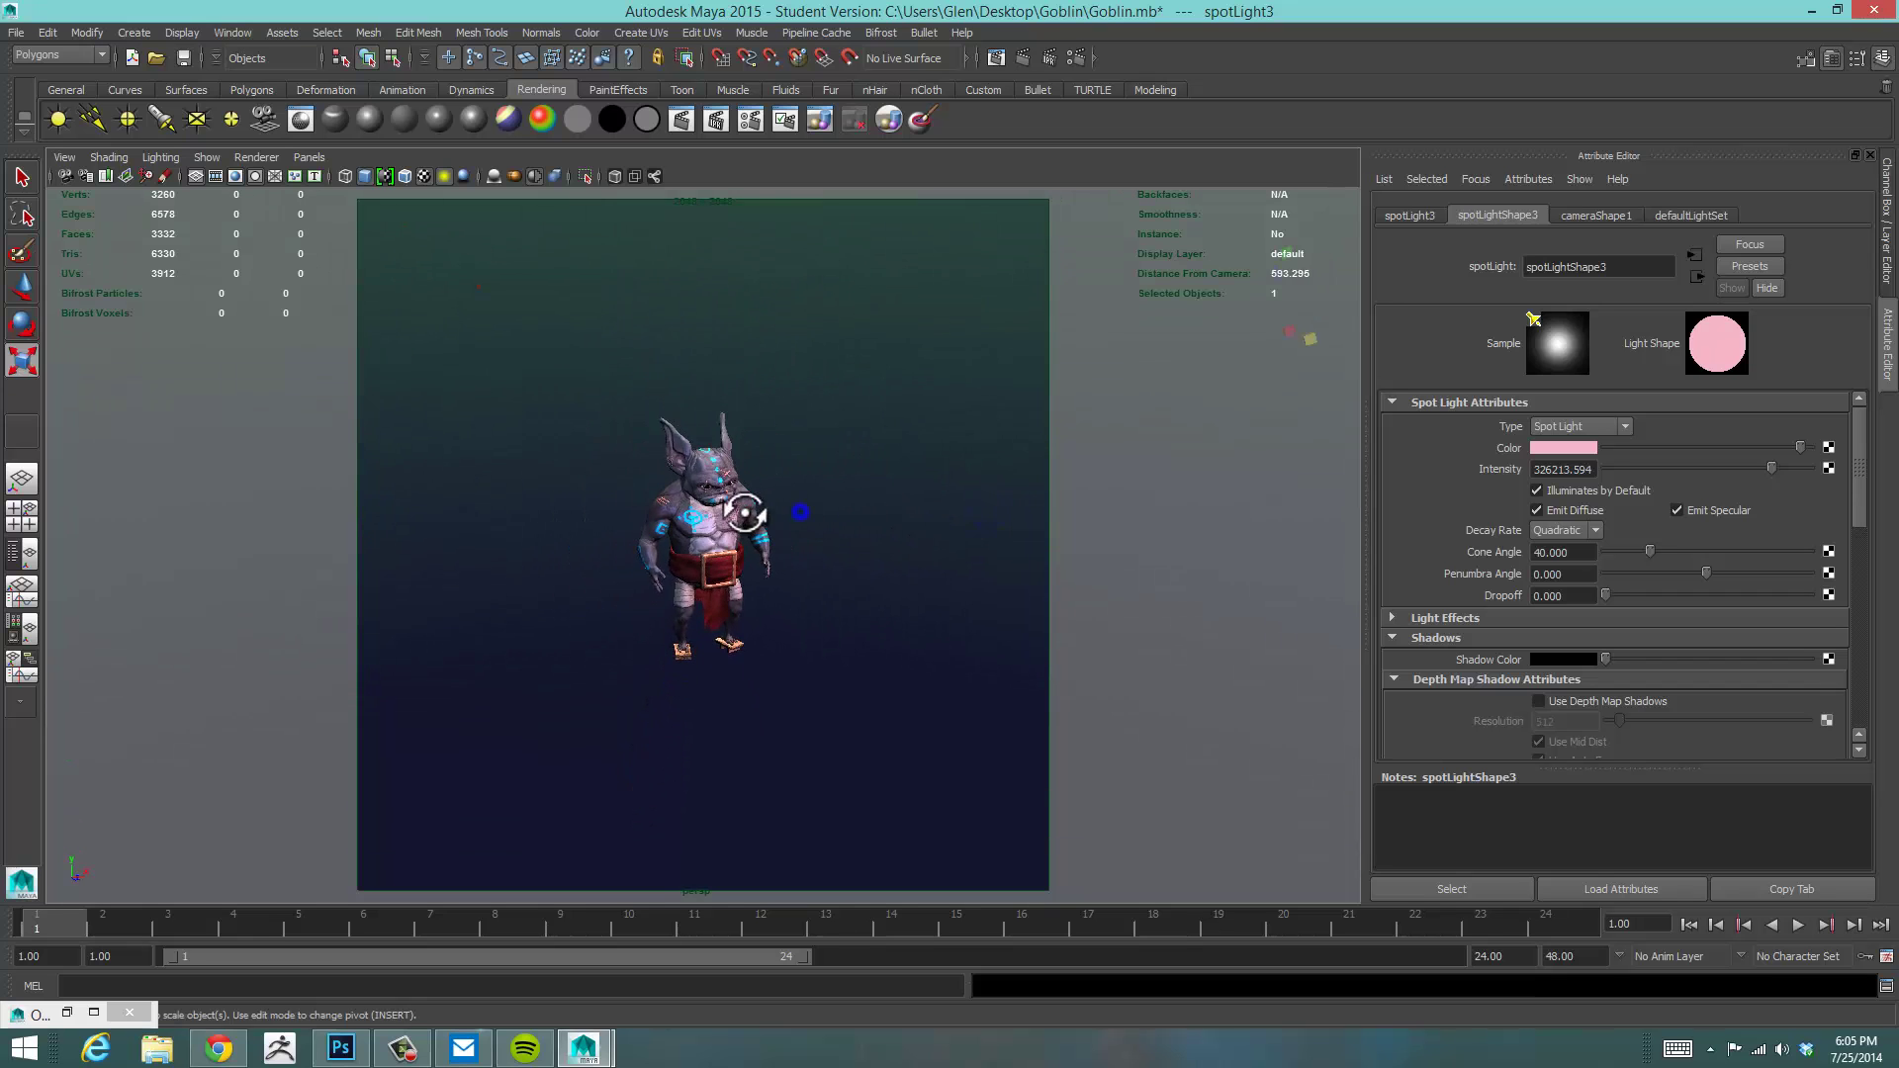
pyautogui.keyDown('alt'); pyautogui.moveTo(720, 542); pyautogui.dragTo(683, 509); pyautogui.keyUp('alt')
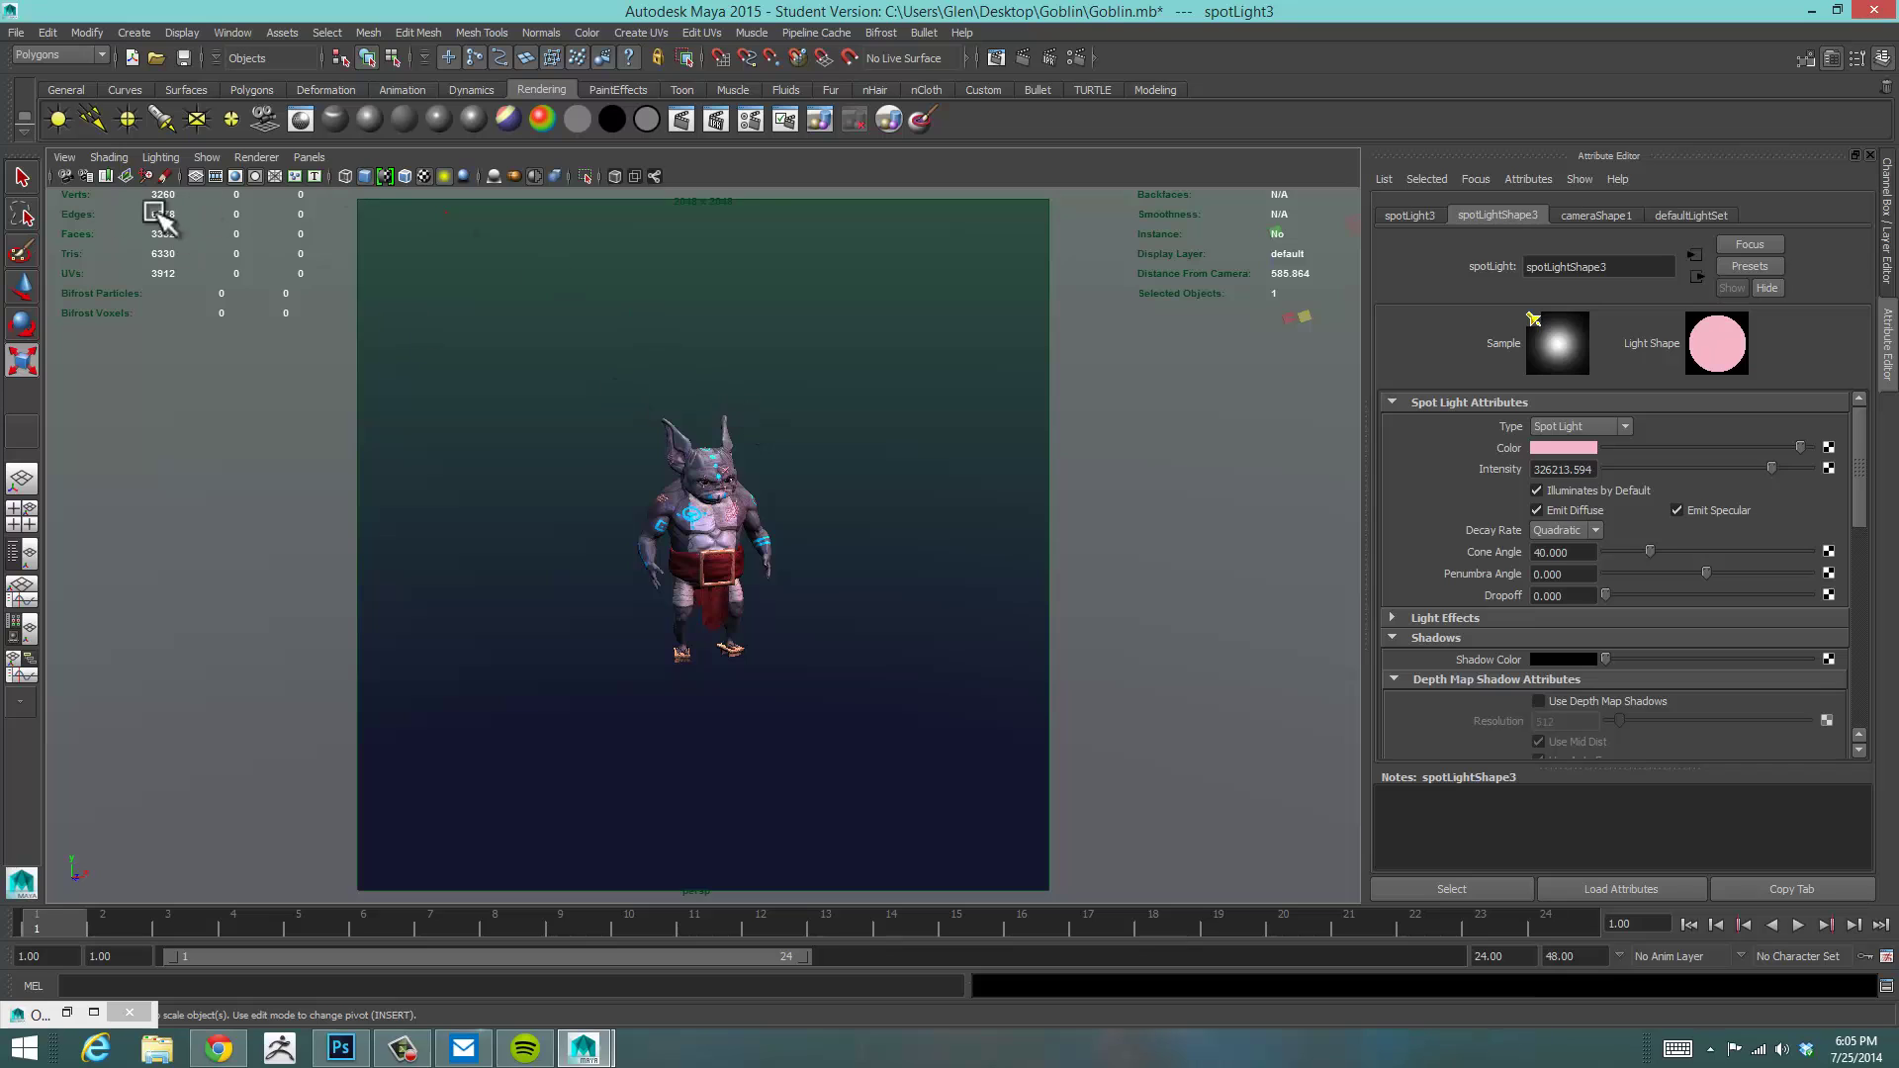
pyautogui.click(65, 157)
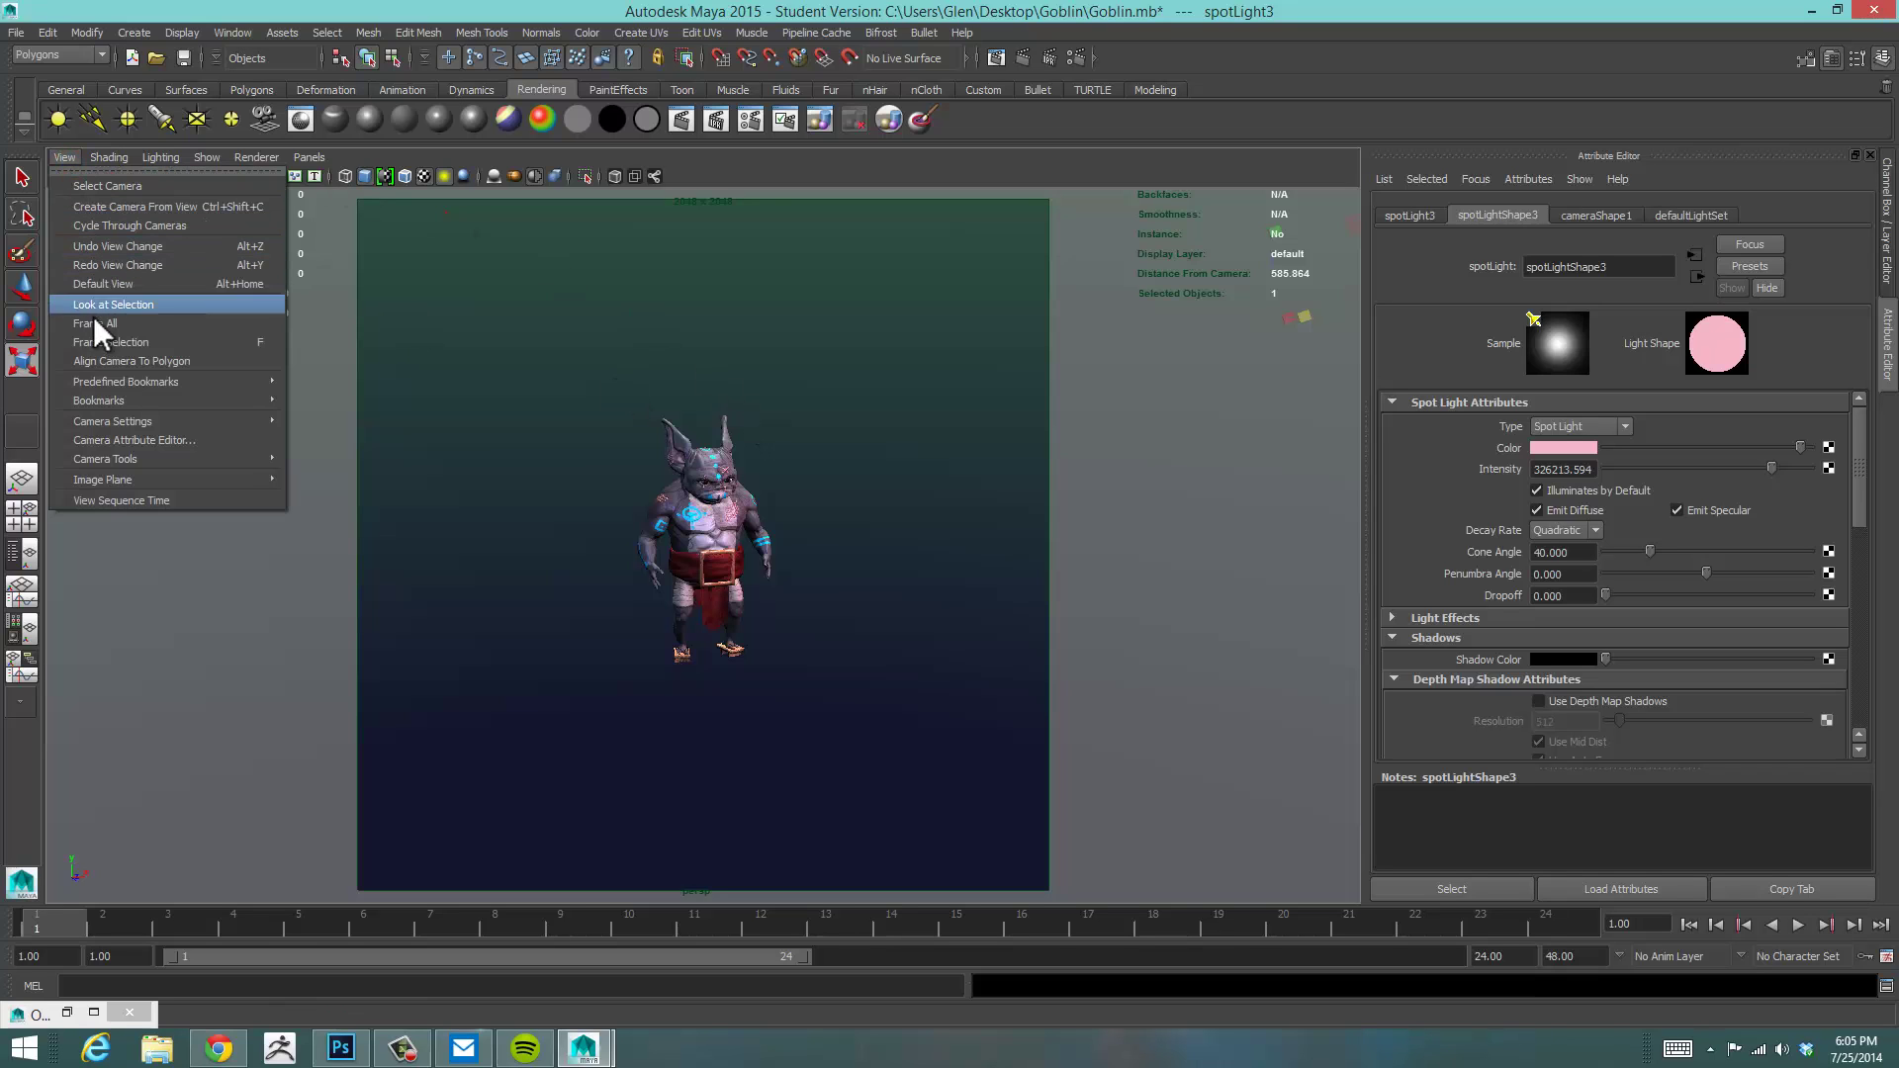
pyautogui.moveTo(113, 401)
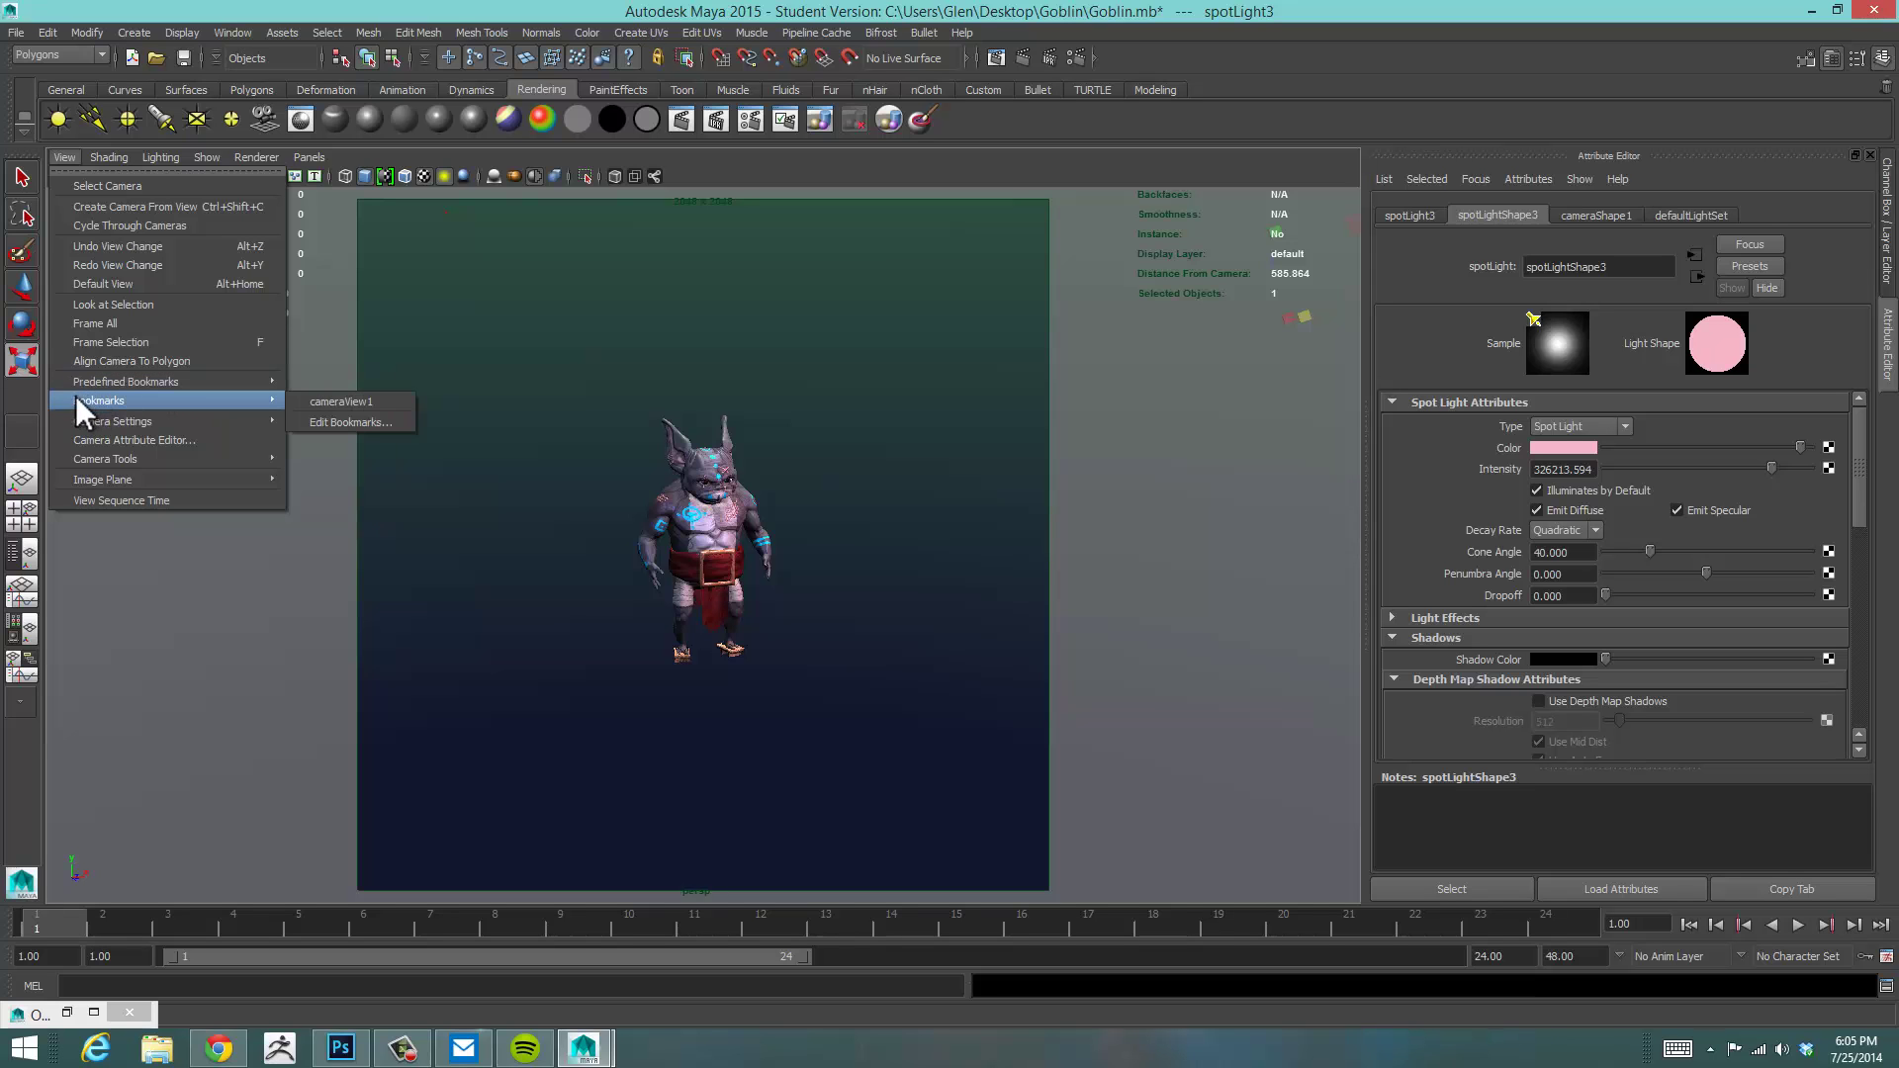
pyautogui.click(326, 396)
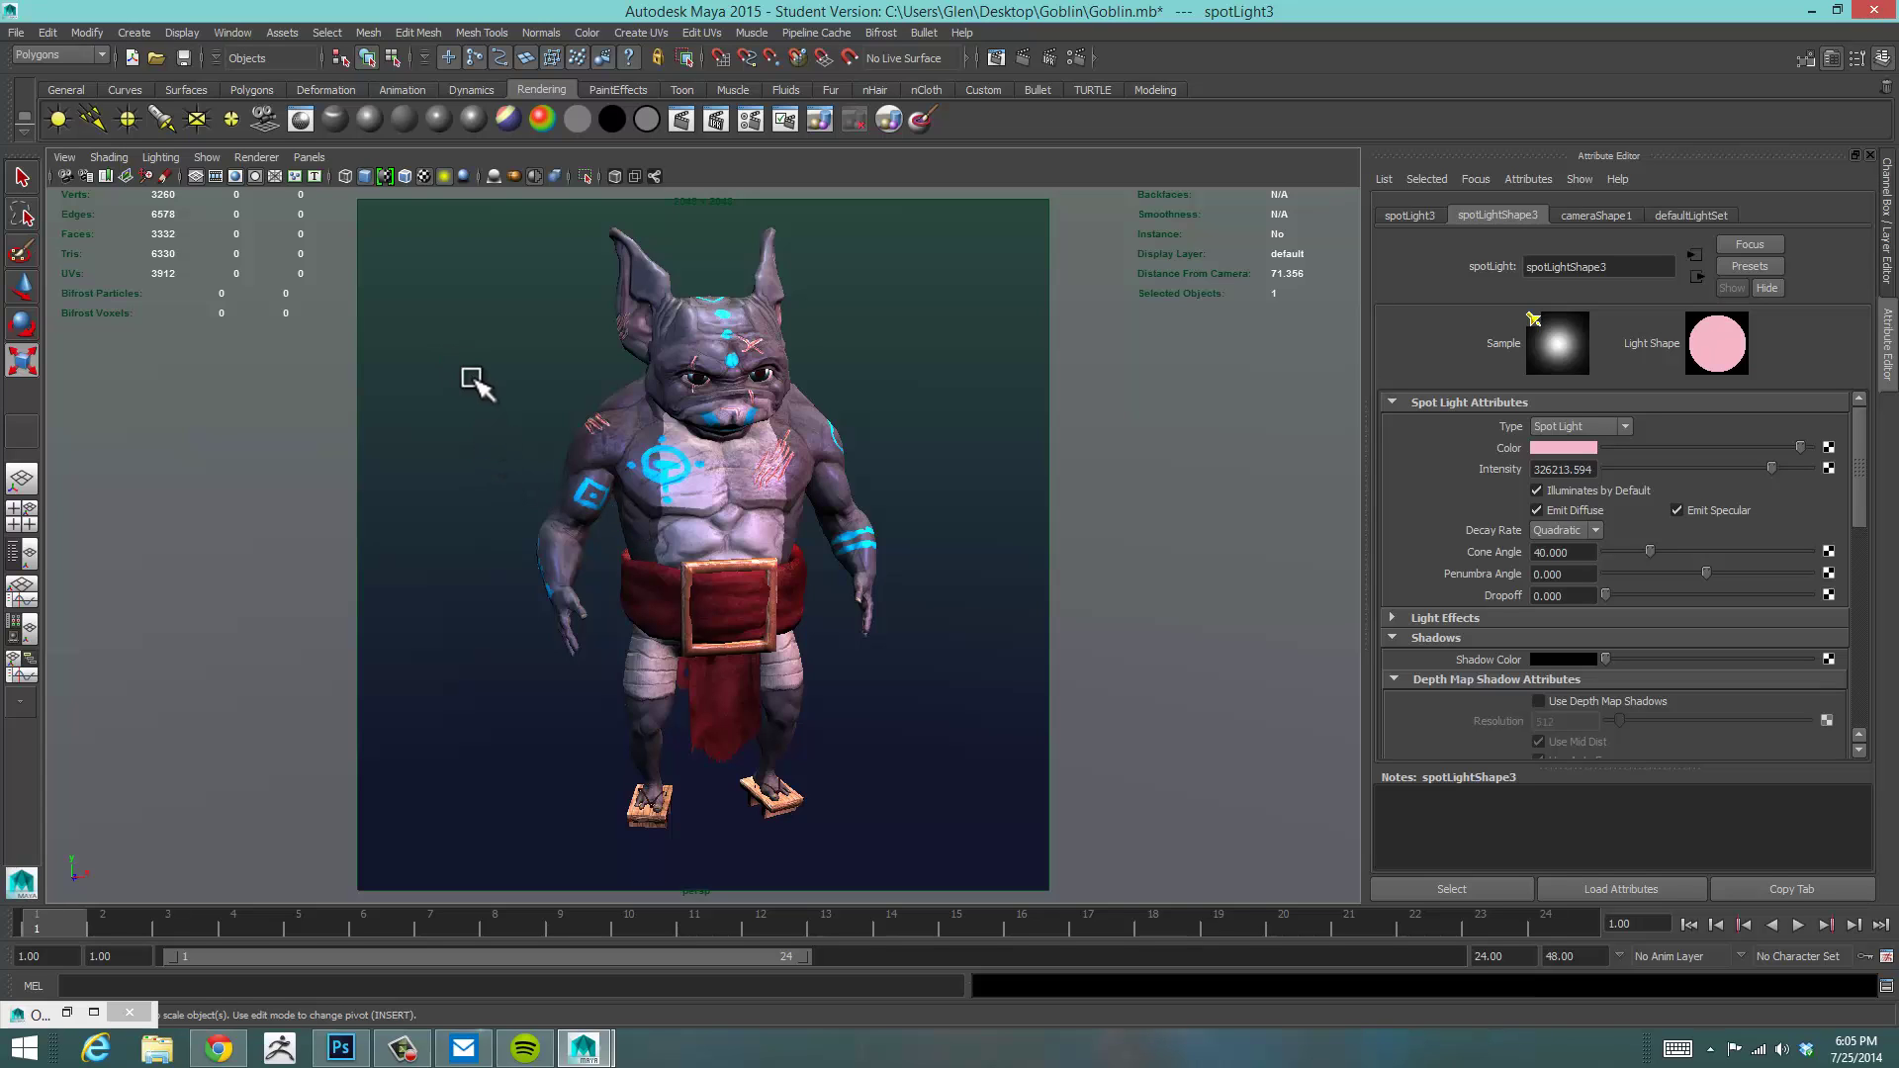
# Open the Bookmark Editor for the persp camera to view its saved bookmarks, and close it
pyautogui.click(64, 158)
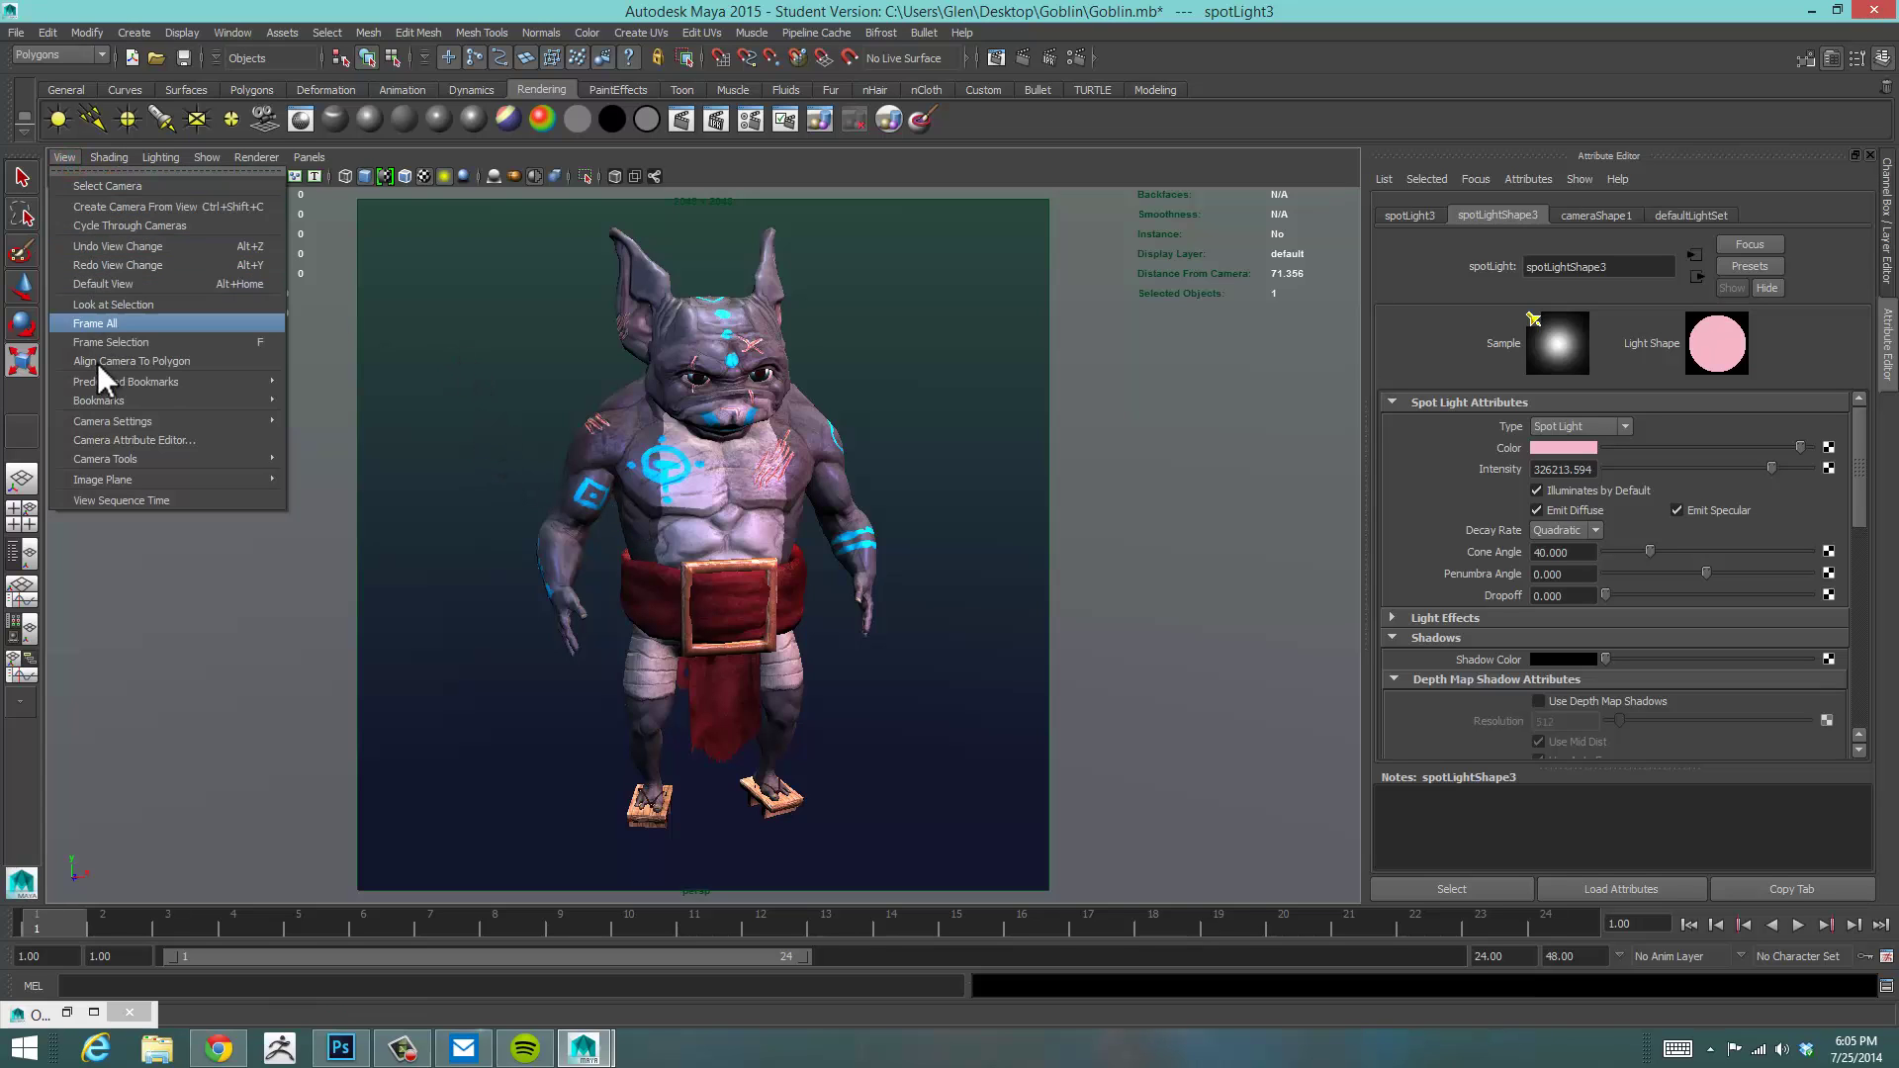
pyautogui.moveTo(127, 404)
pyautogui.click(371, 413)
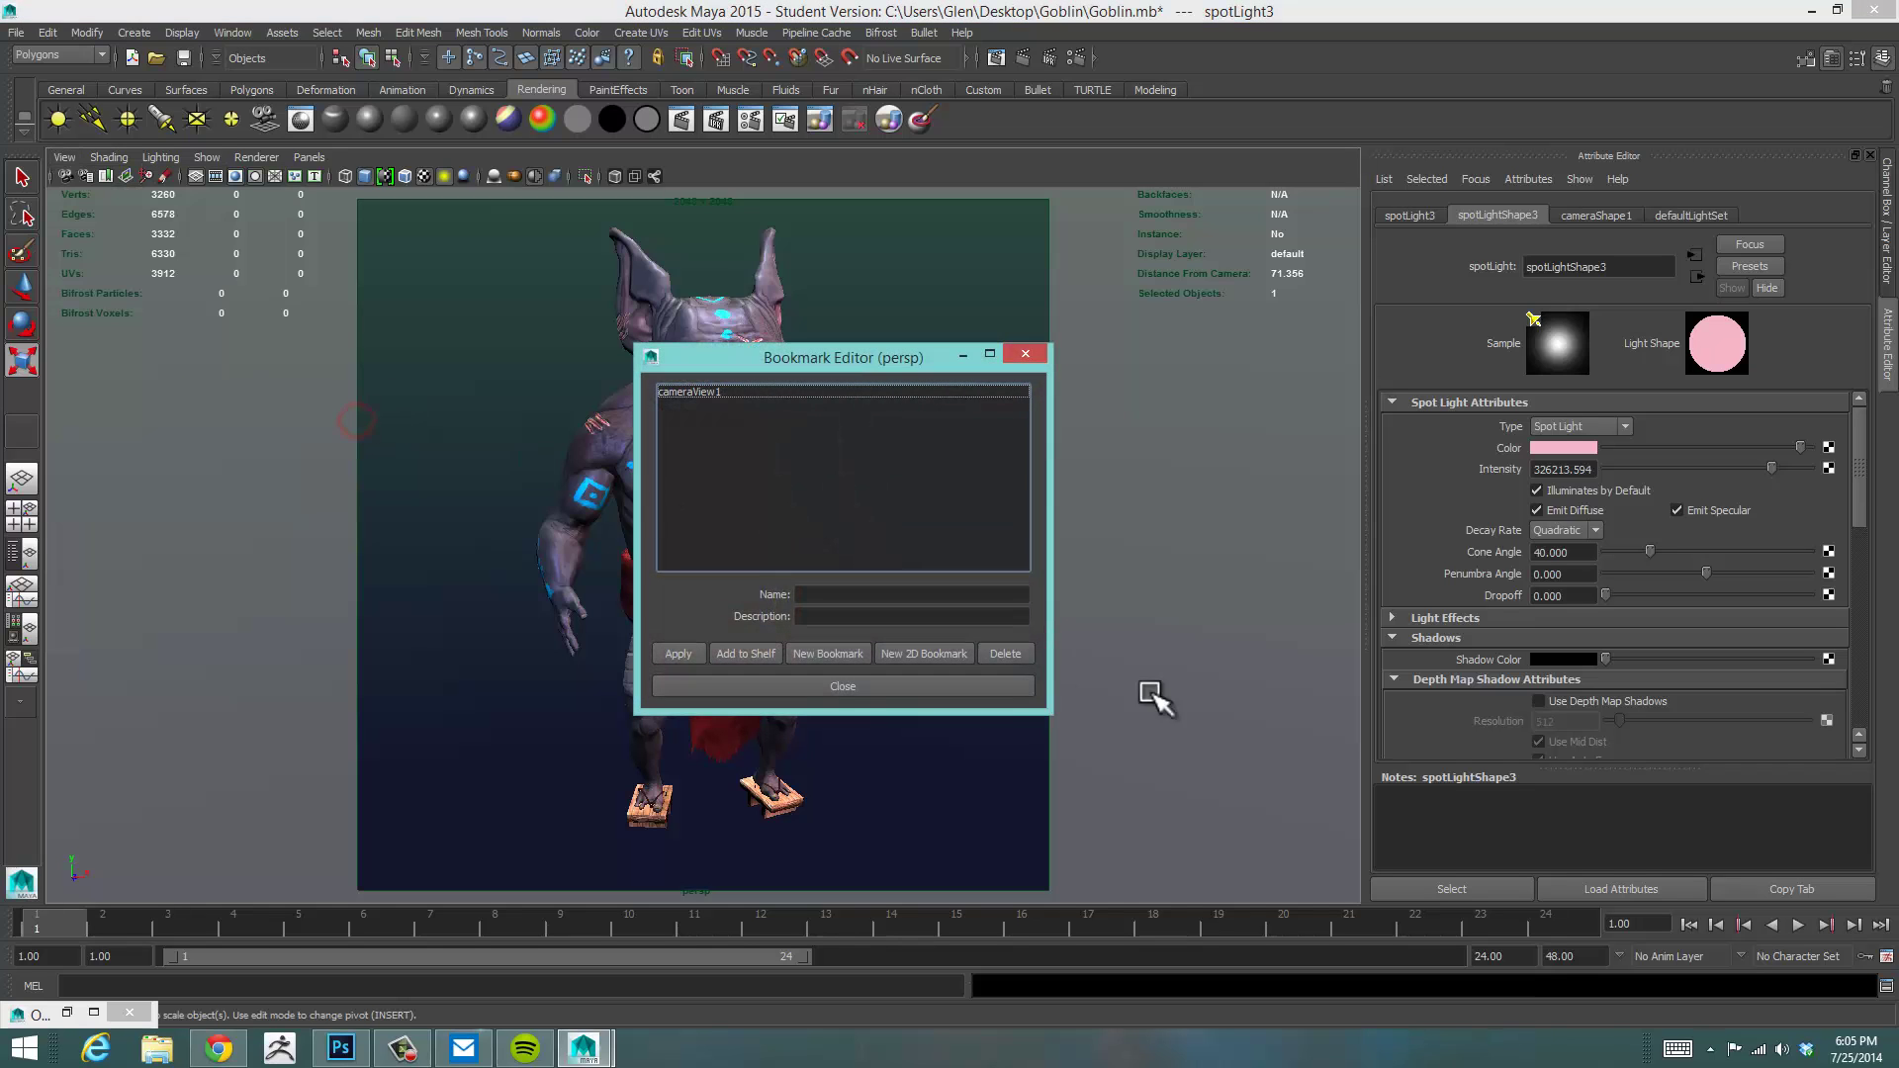
pyautogui.click(861, 678)
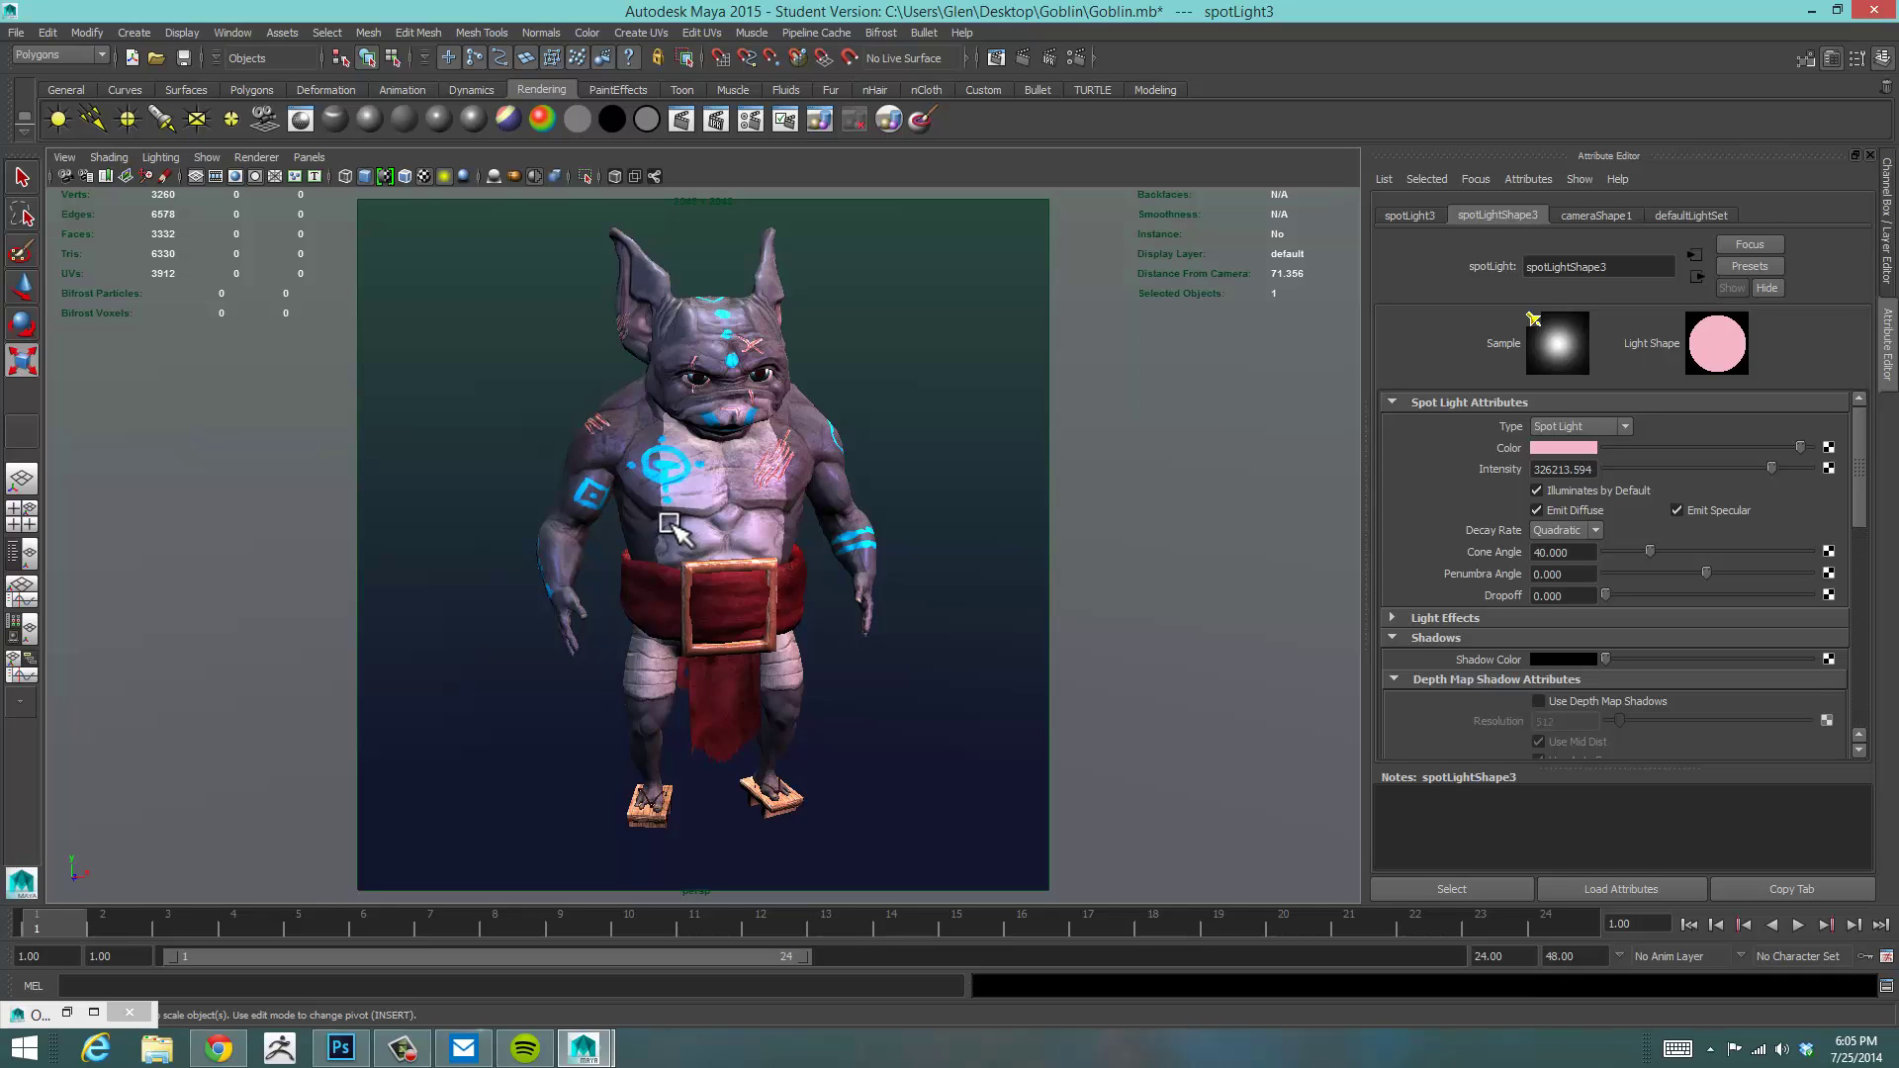
# Switch to Photoshop to view the Goblin.png image, and return to Maya to select the background sphere
pyautogui.click(340, 1048)
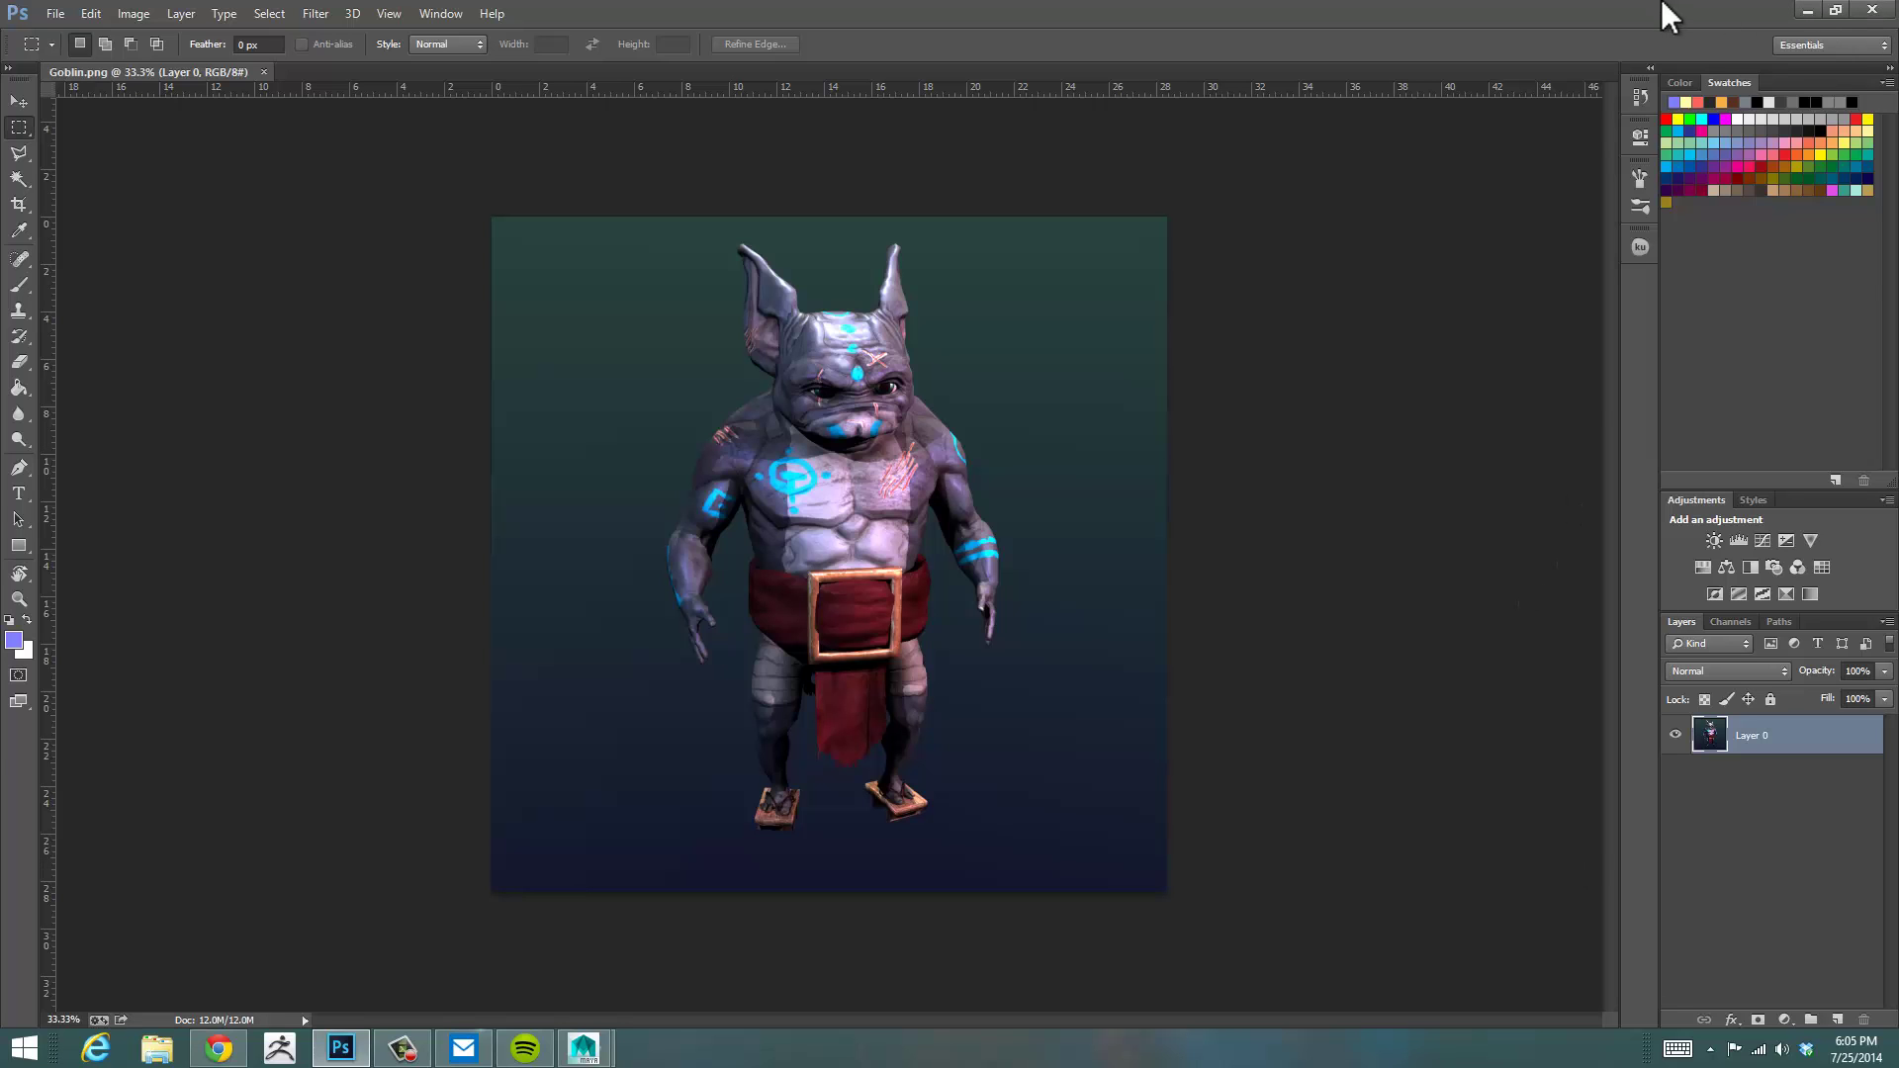
pyautogui.click(1807, 10)
pyautogui.click(861, 524)
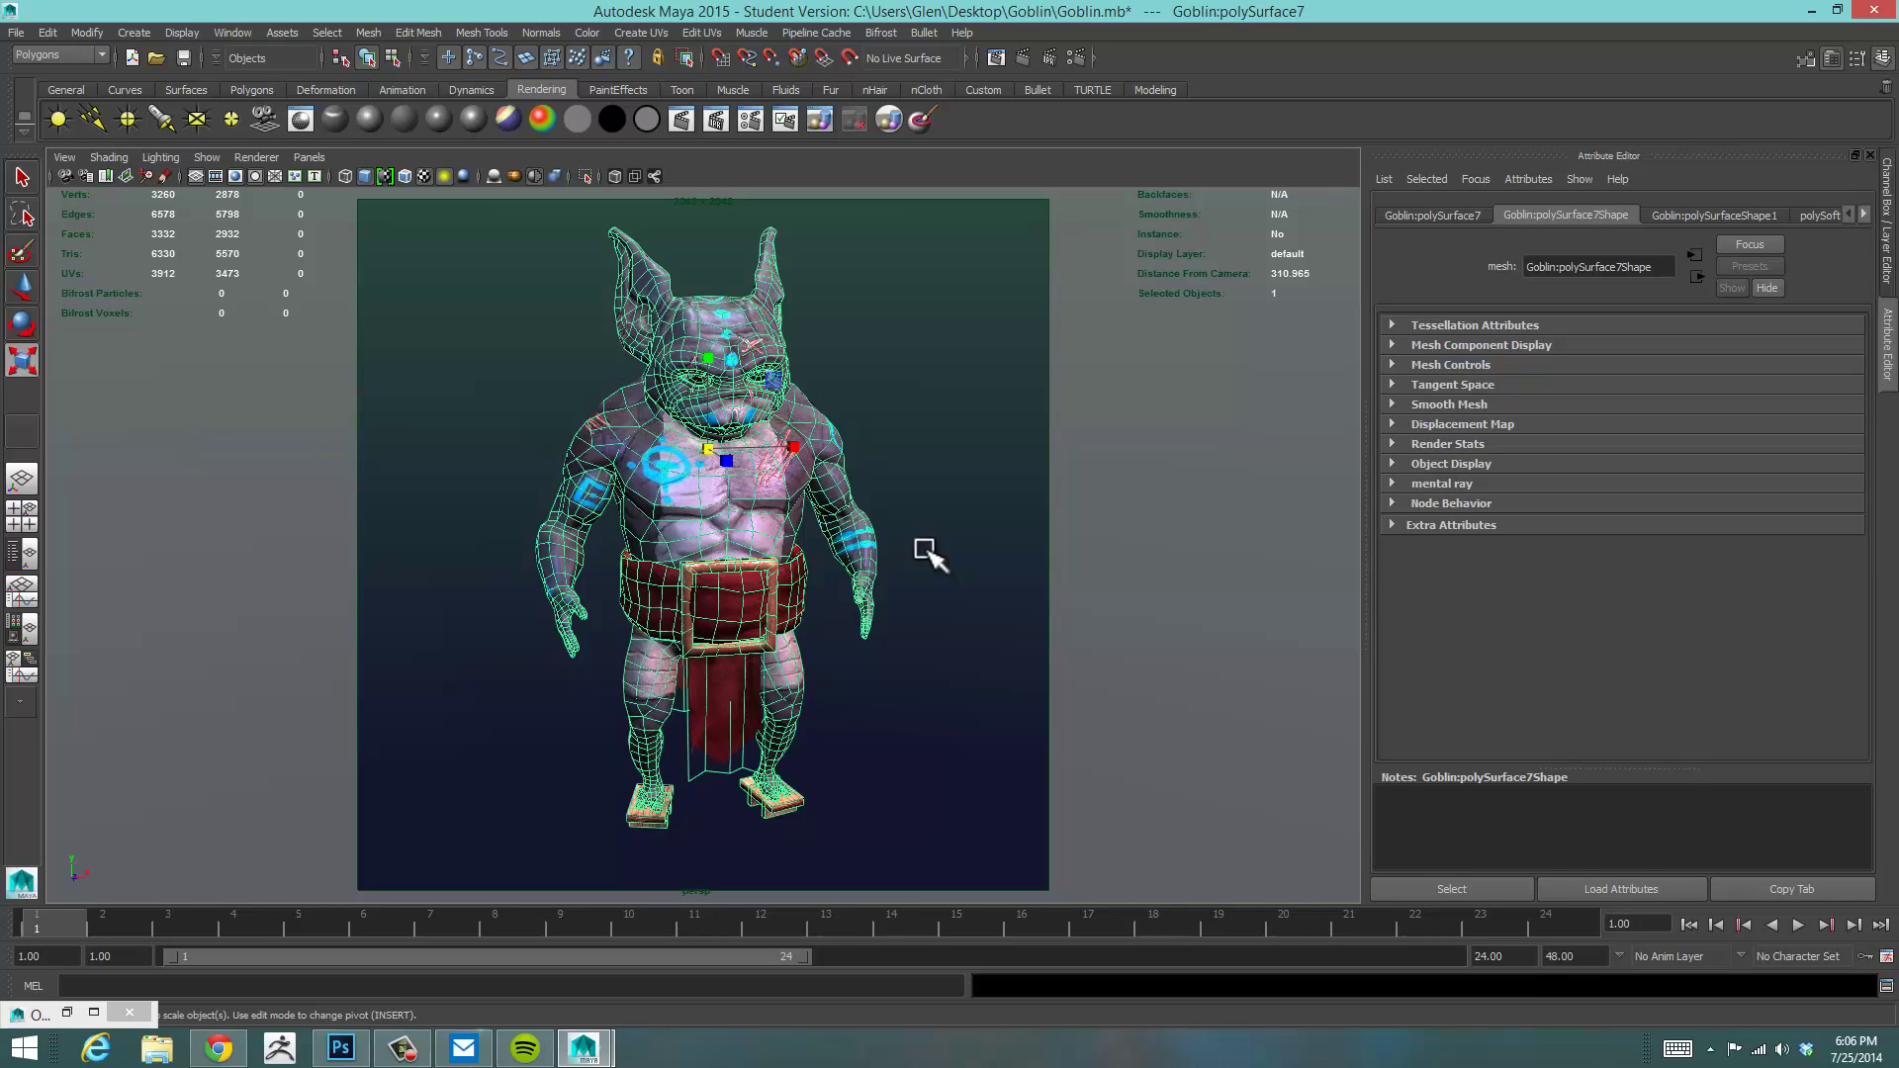
pyautogui.click(962, 504)
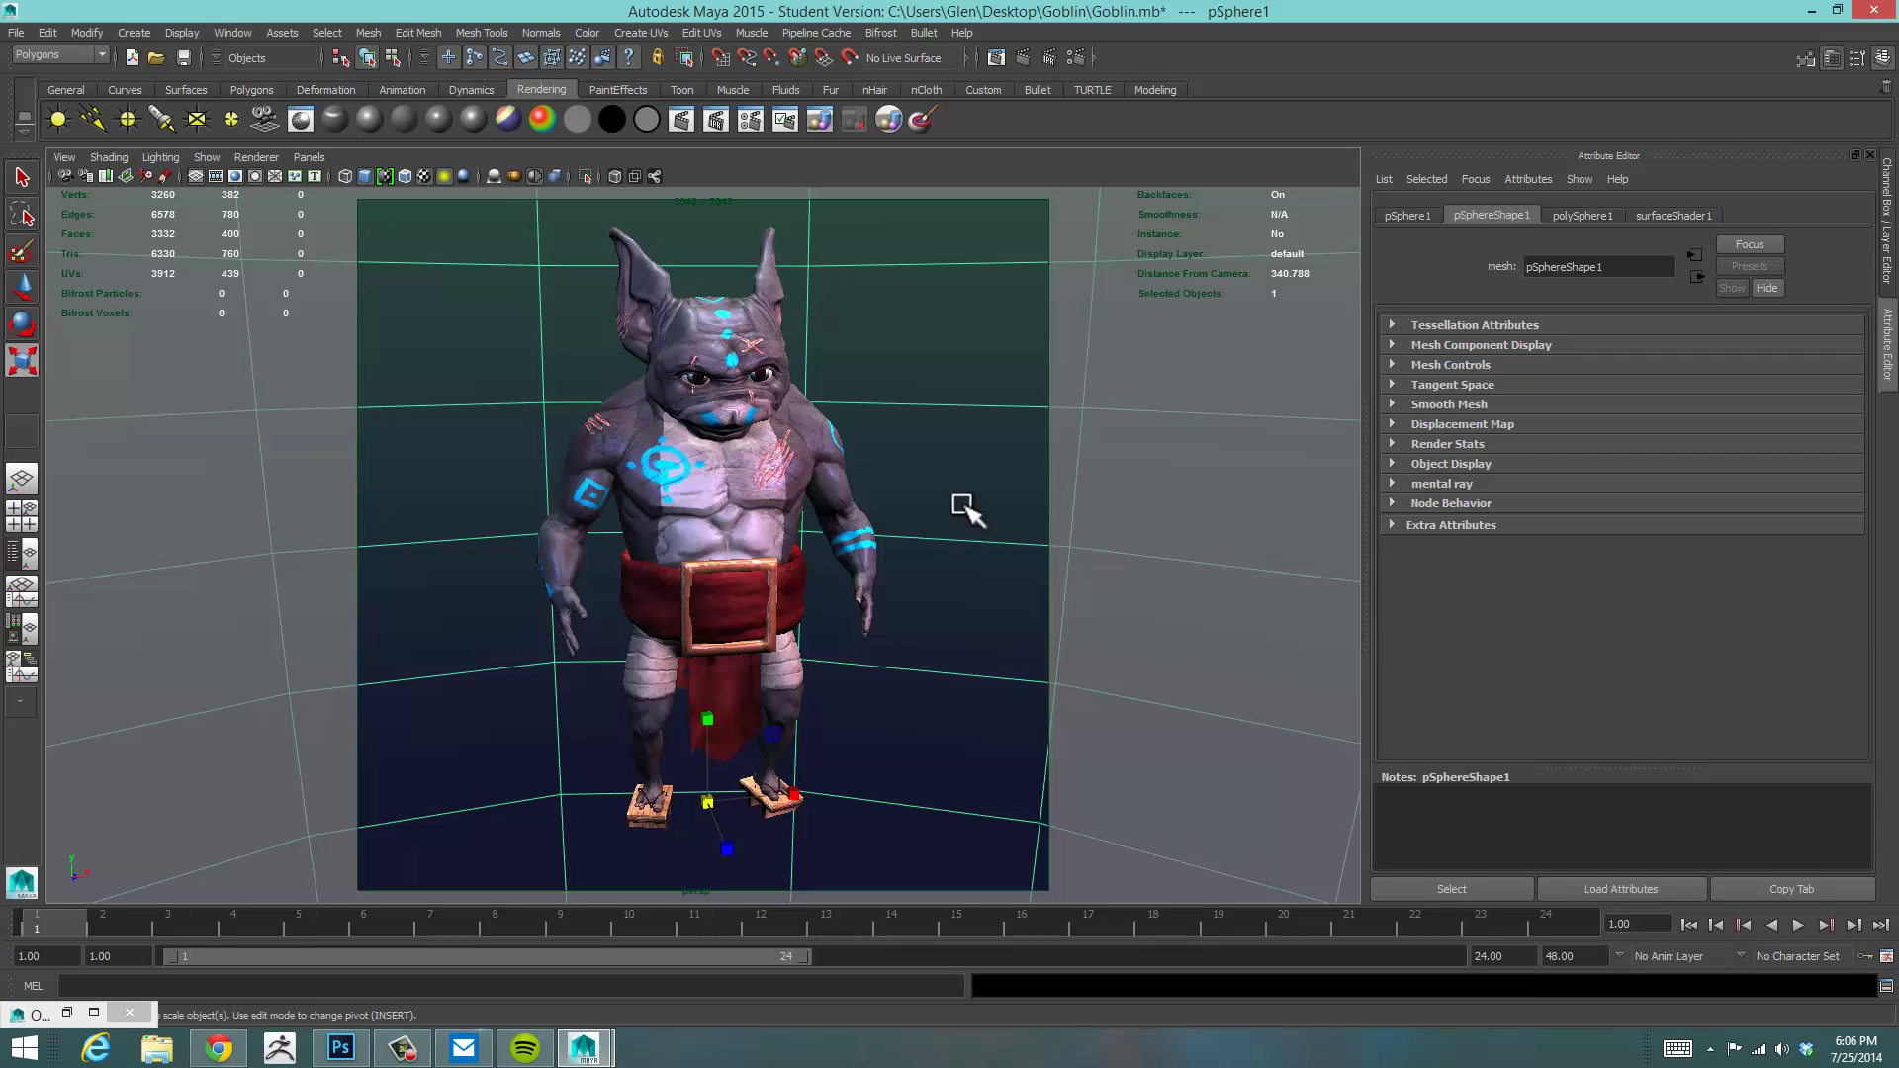
# Examine the goblin up close and from several angles against the gradient background
pyautogui.scroll(5, 791, 400)
pyautogui.keyDown('alt'); pyautogui.moveTo(818, 369); pyautogui.dragTo(794, 685, button='middle'); pyautogui.keyUp('alt')
pyautogui.keyDown('alt'); pyautogui.moveTo(794, 685); pyautogui.dragTo(590, 614); pyautogui.keyUp('alt')
pyautogui.keyDown('alt'); pyautogui.moveTo(920, 611); pyautogui.dragTo(954, 564); pyautogui.keyUp('alt')
pyautogui.scroll(-5, 953, 564)
pyautogui.keyDown('alt'); pyautogui.moveTo(688, 681); pyautogui.dragTo(958, 564); pyautogui.keyUp('alt')
pyautogui.scroll(-4, 959, 564)
pyautogui.keyDown('alt'); pyautogui.moveTo(809, 606); pyautogui.dragTo(823, 606); pyautogui.keyUp('alt')
# Restore the cameraView1 bookmark in the perspective view and select the goblin mesh
pyautogui.click(63, 157)
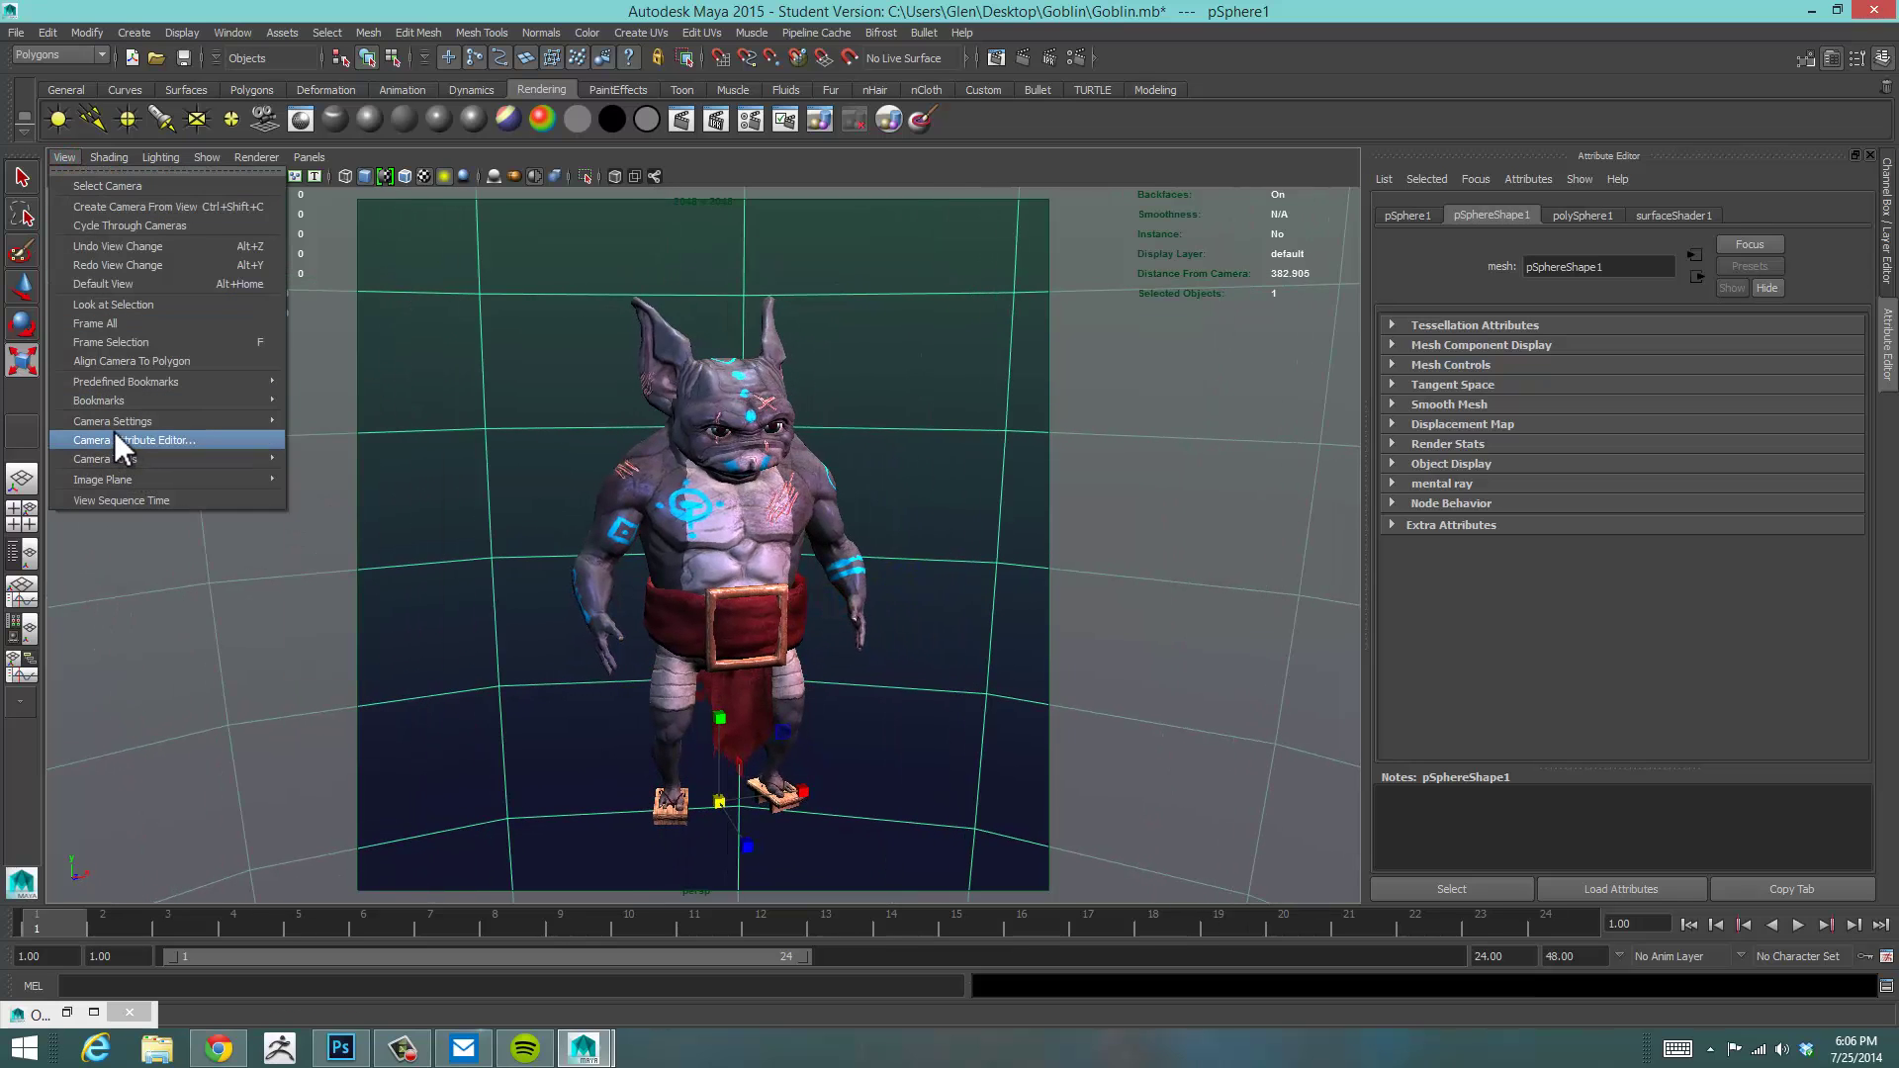
pyautogui.moveTo(113, 401)
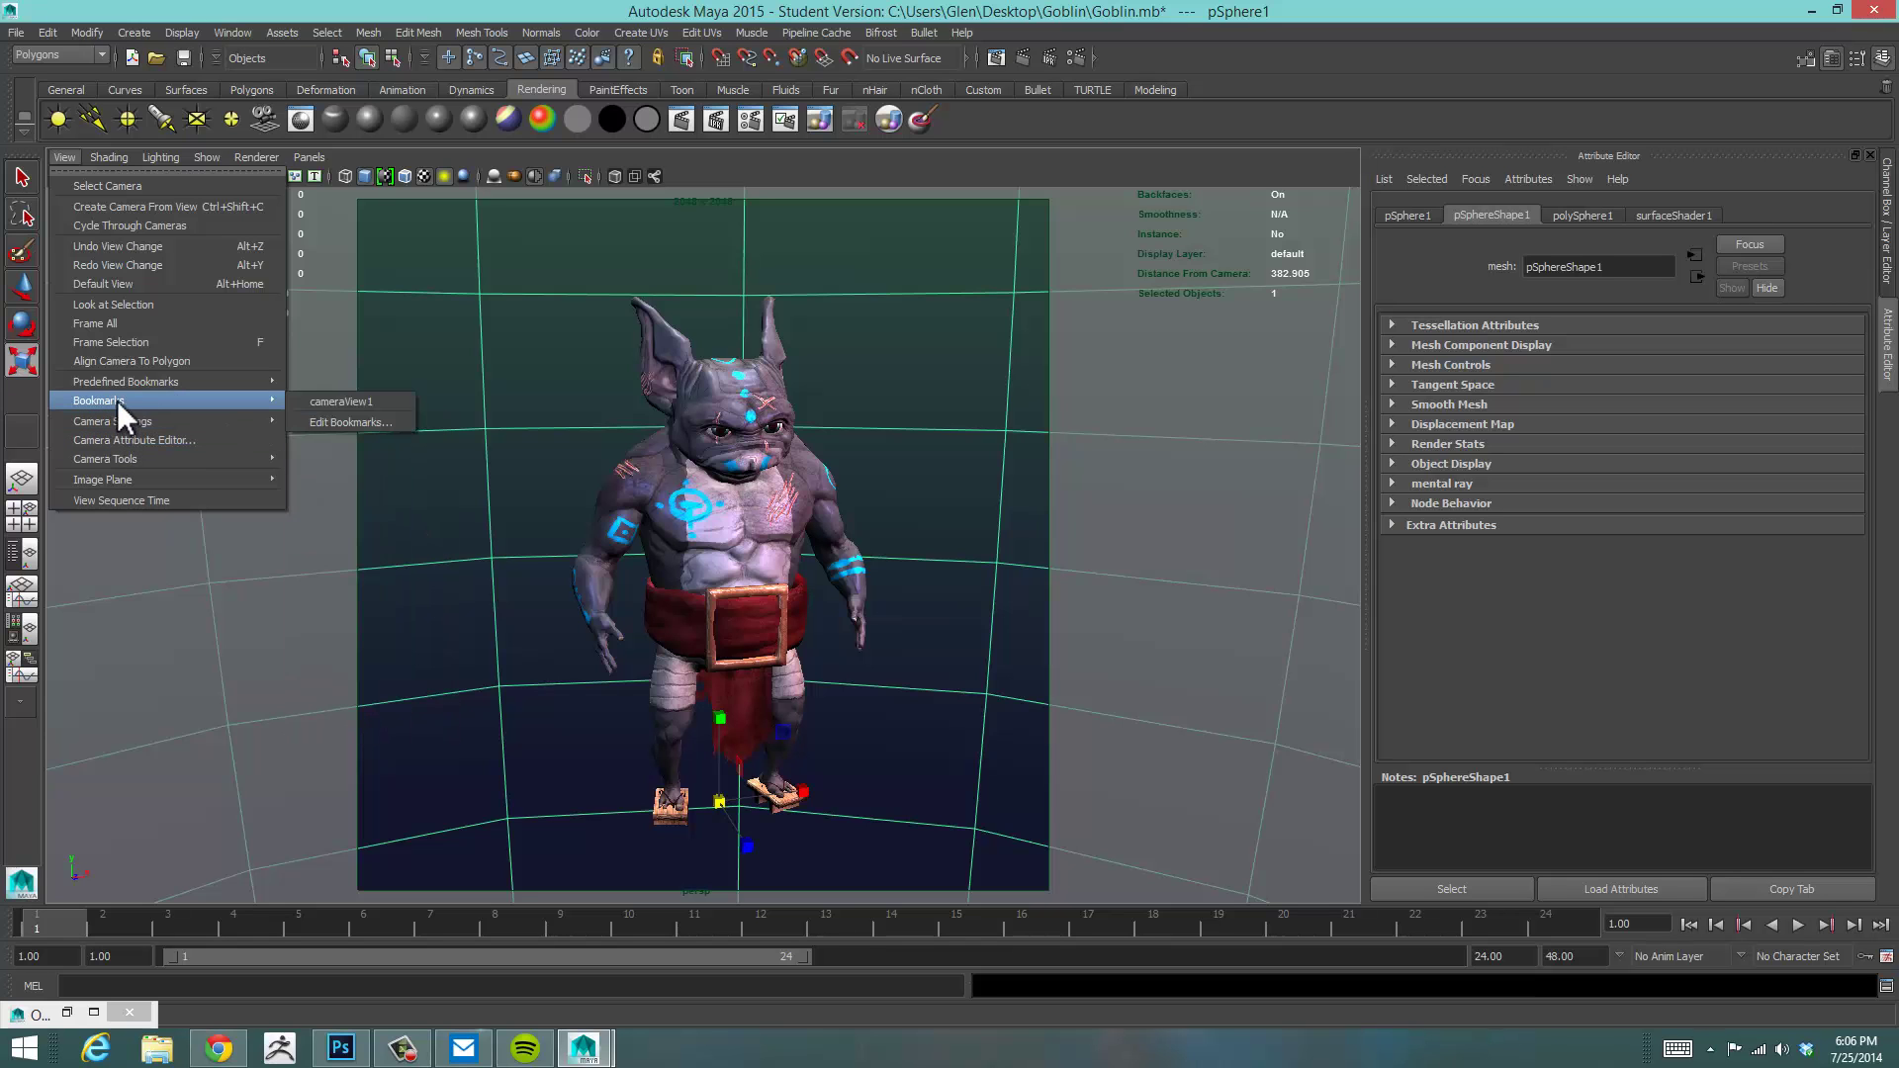
pyautogui.click(329, 404)
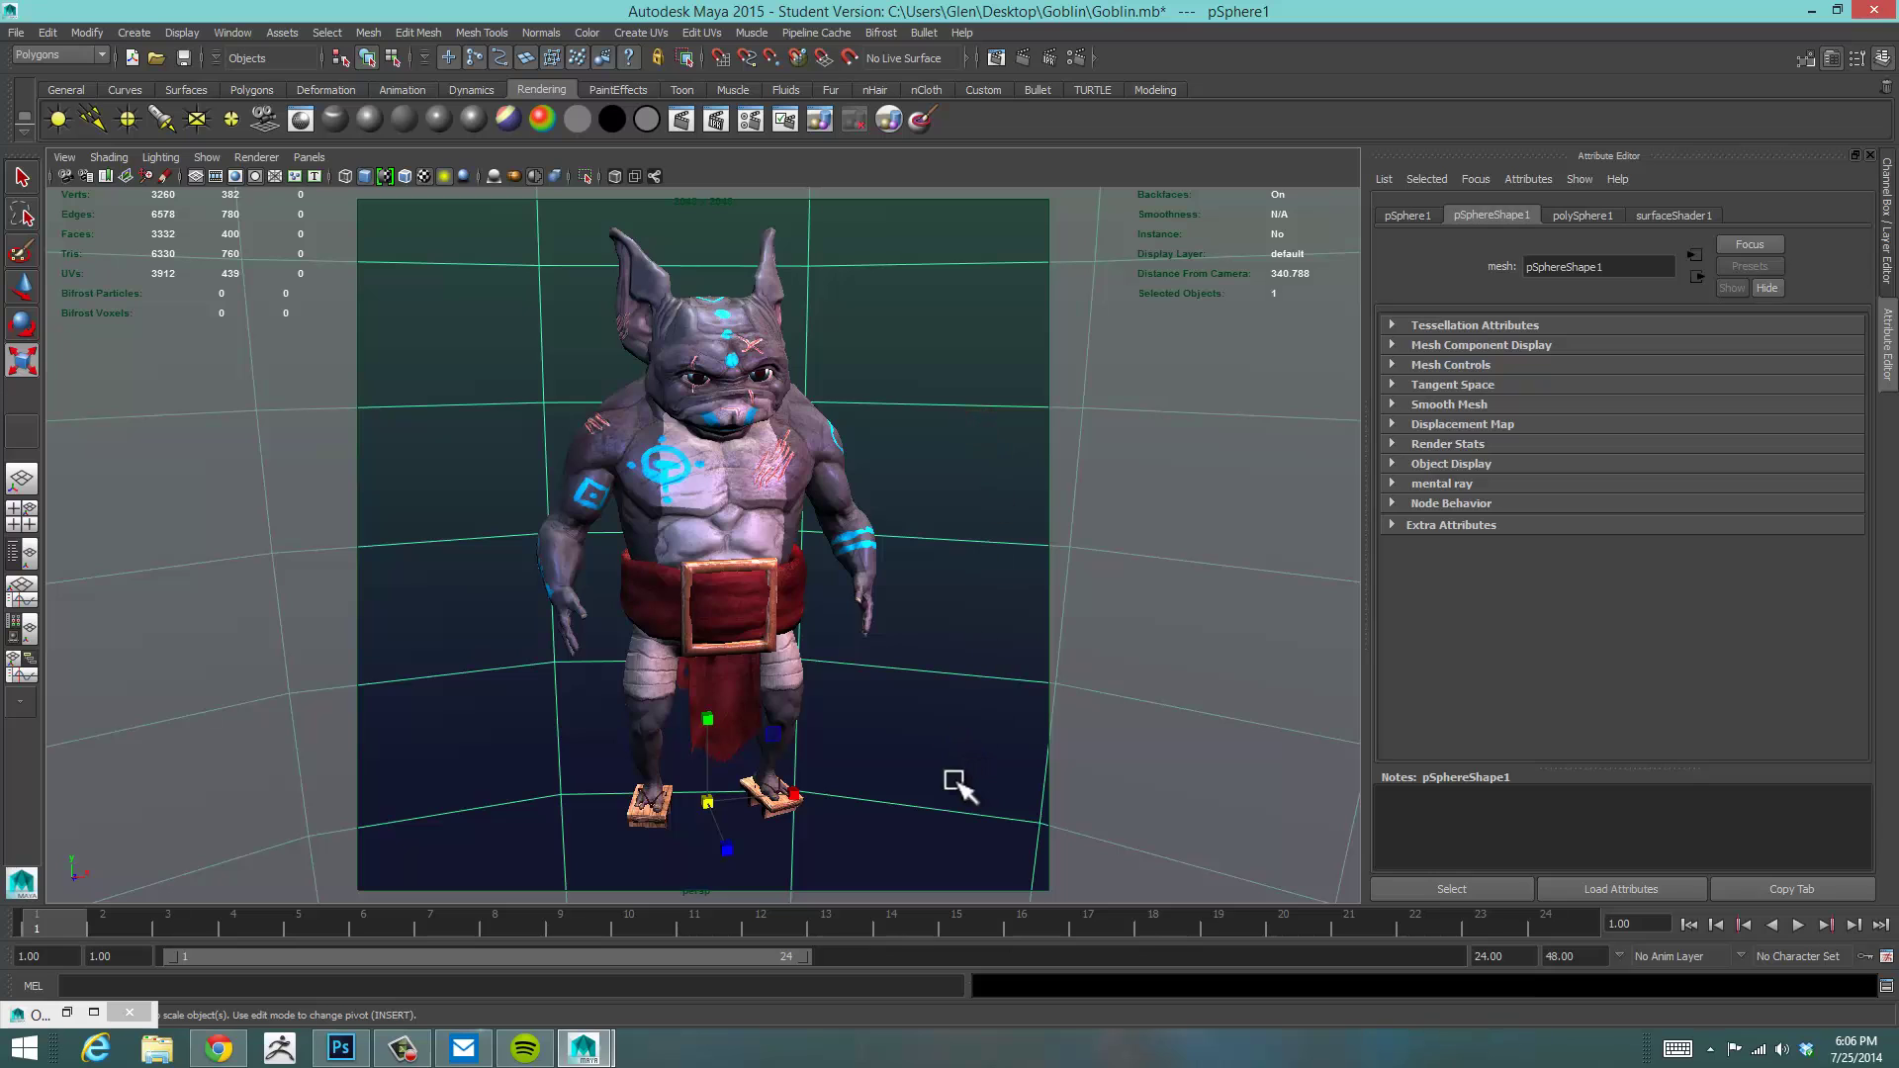
pyautogui.click(784, 806)
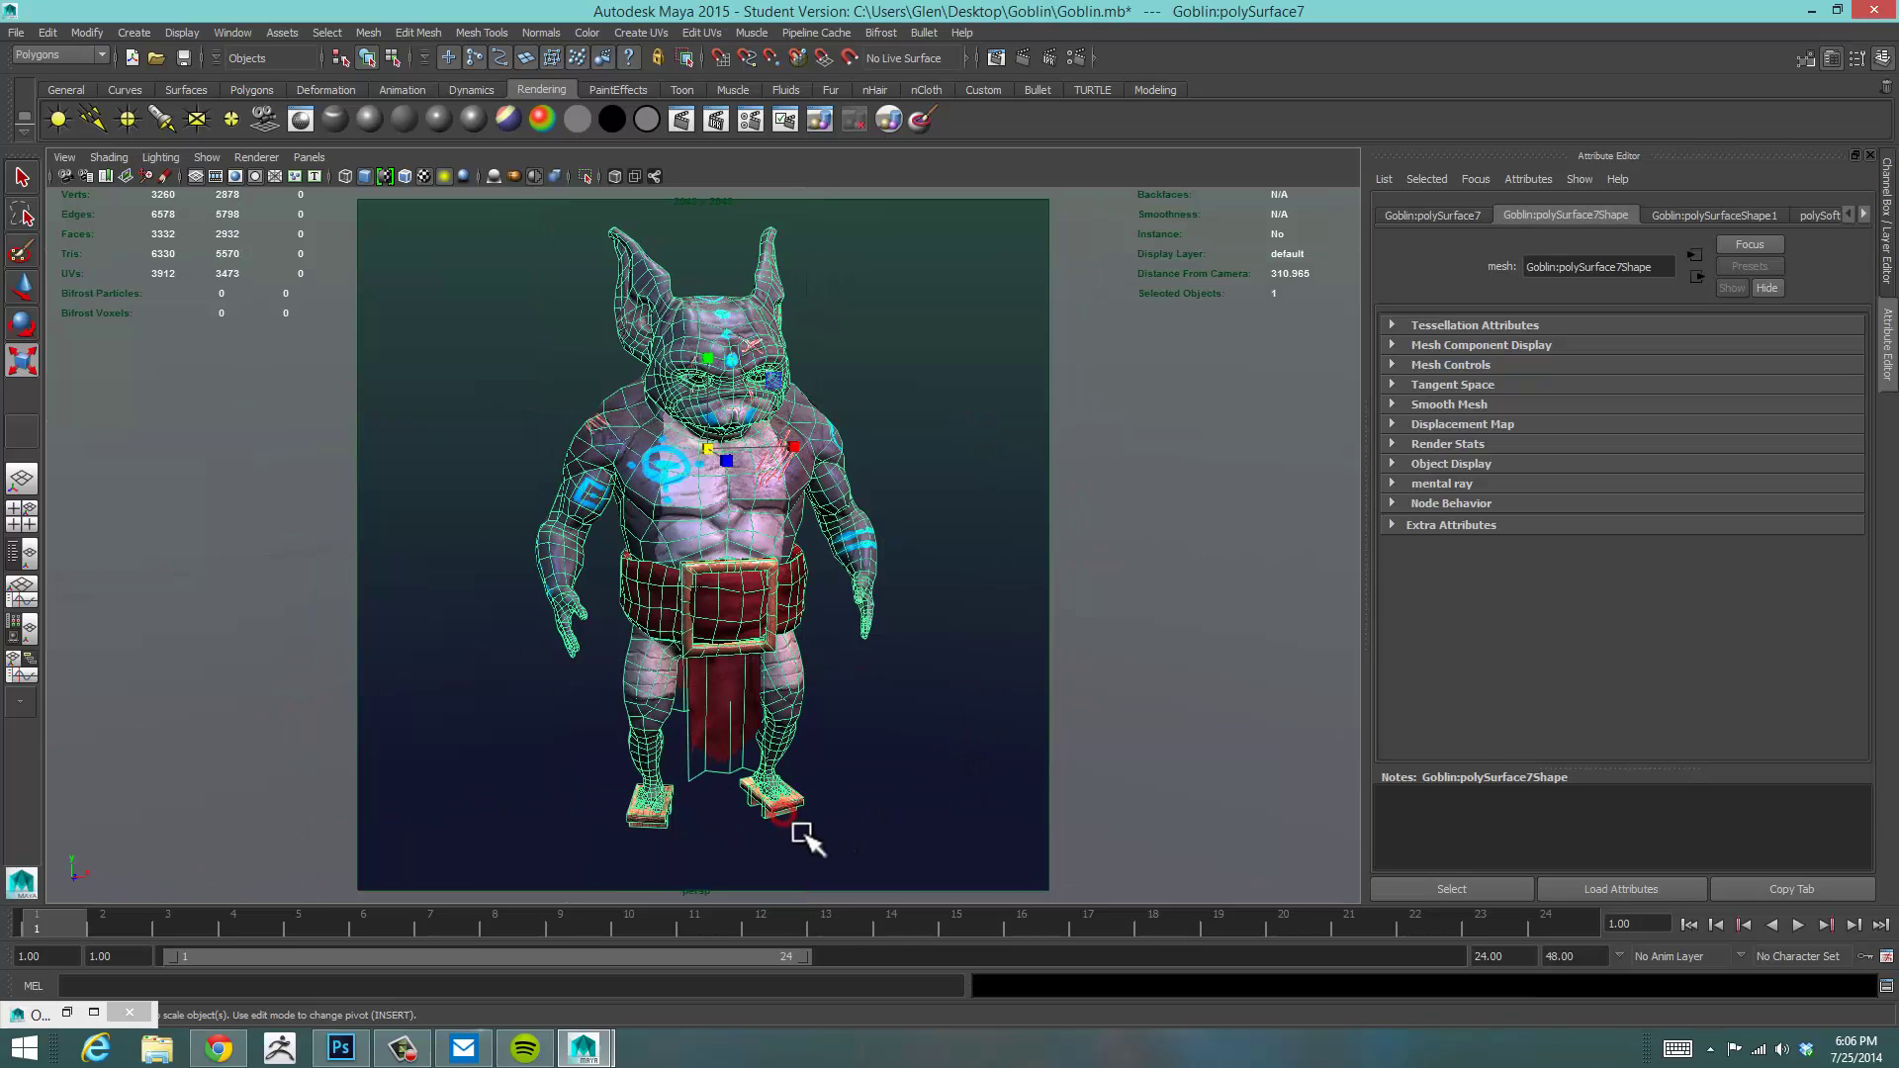
# Open the Plug-in Manager and look through the plug-in list for the mental ray plug-in Mayatomr.mll
pyautogui.click(969, 868)
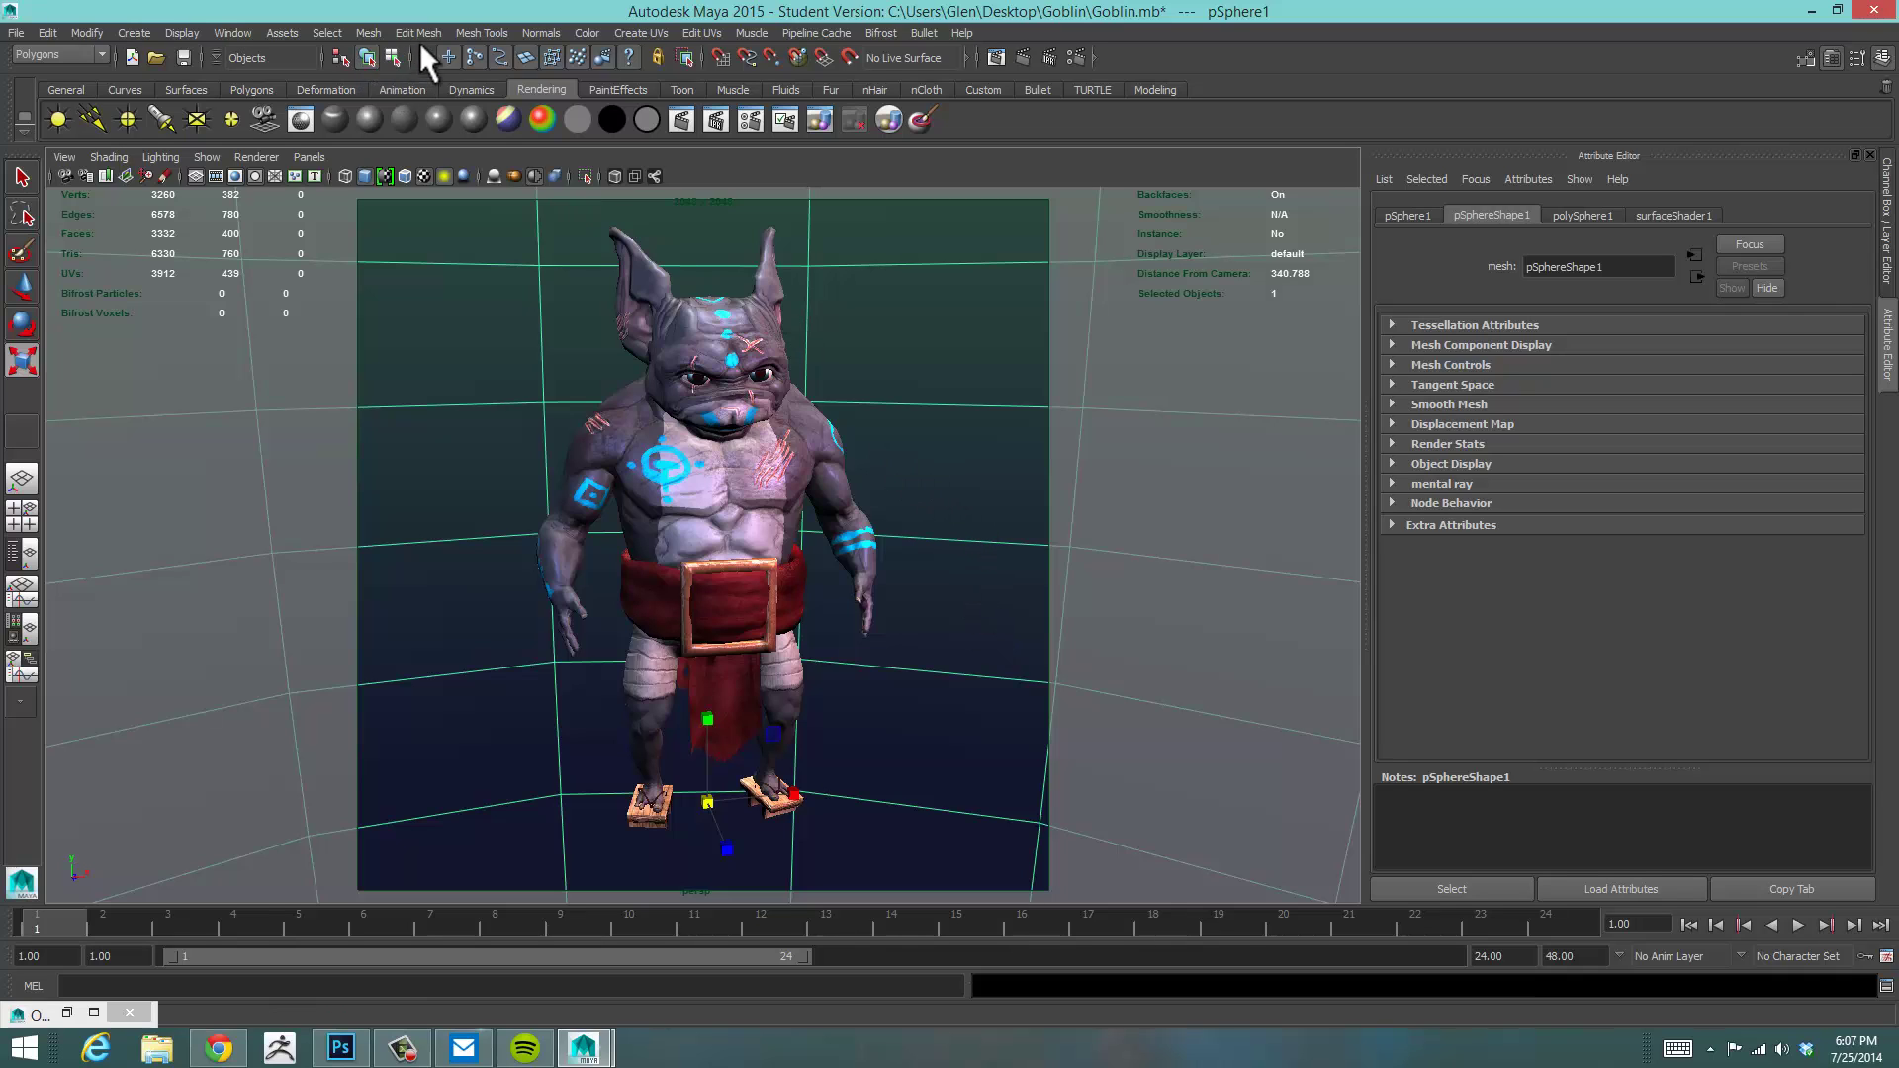
pyautogui.click(224, 30)
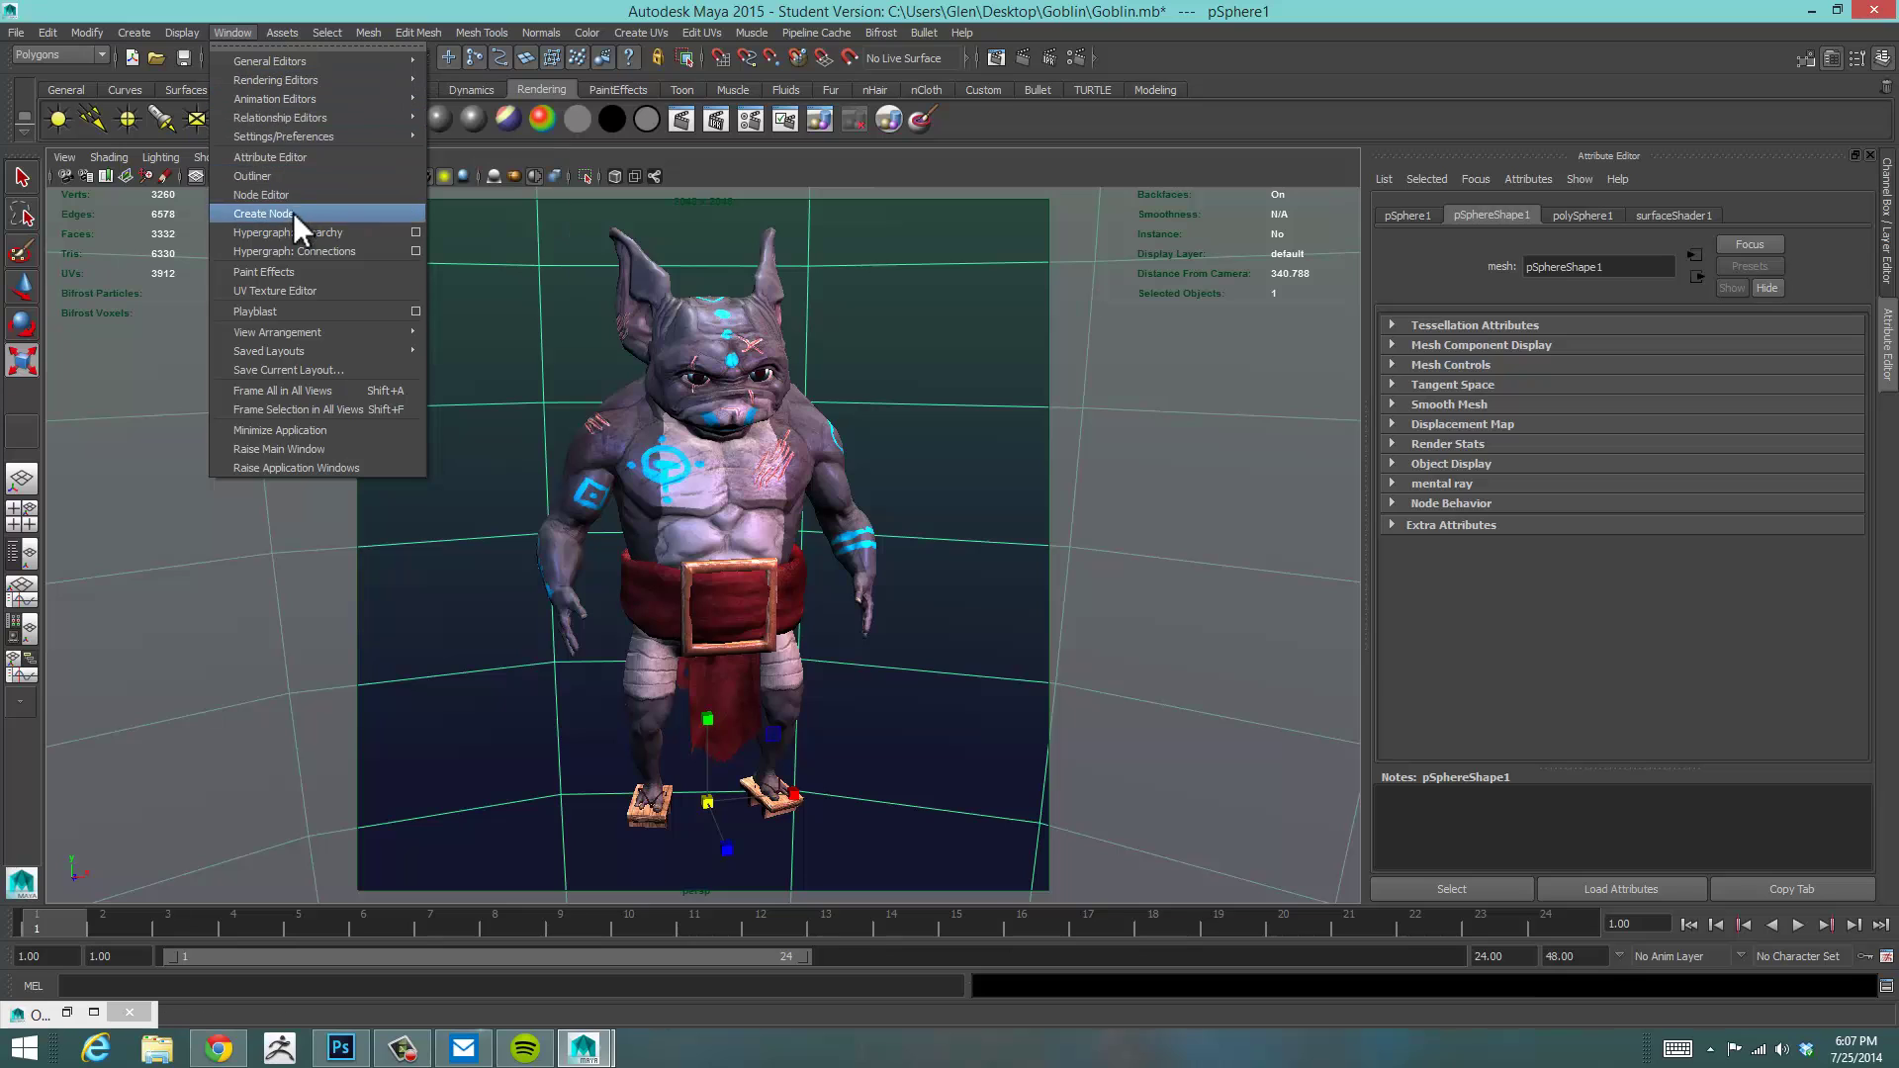
pyautogui.moveTo(305, 139)
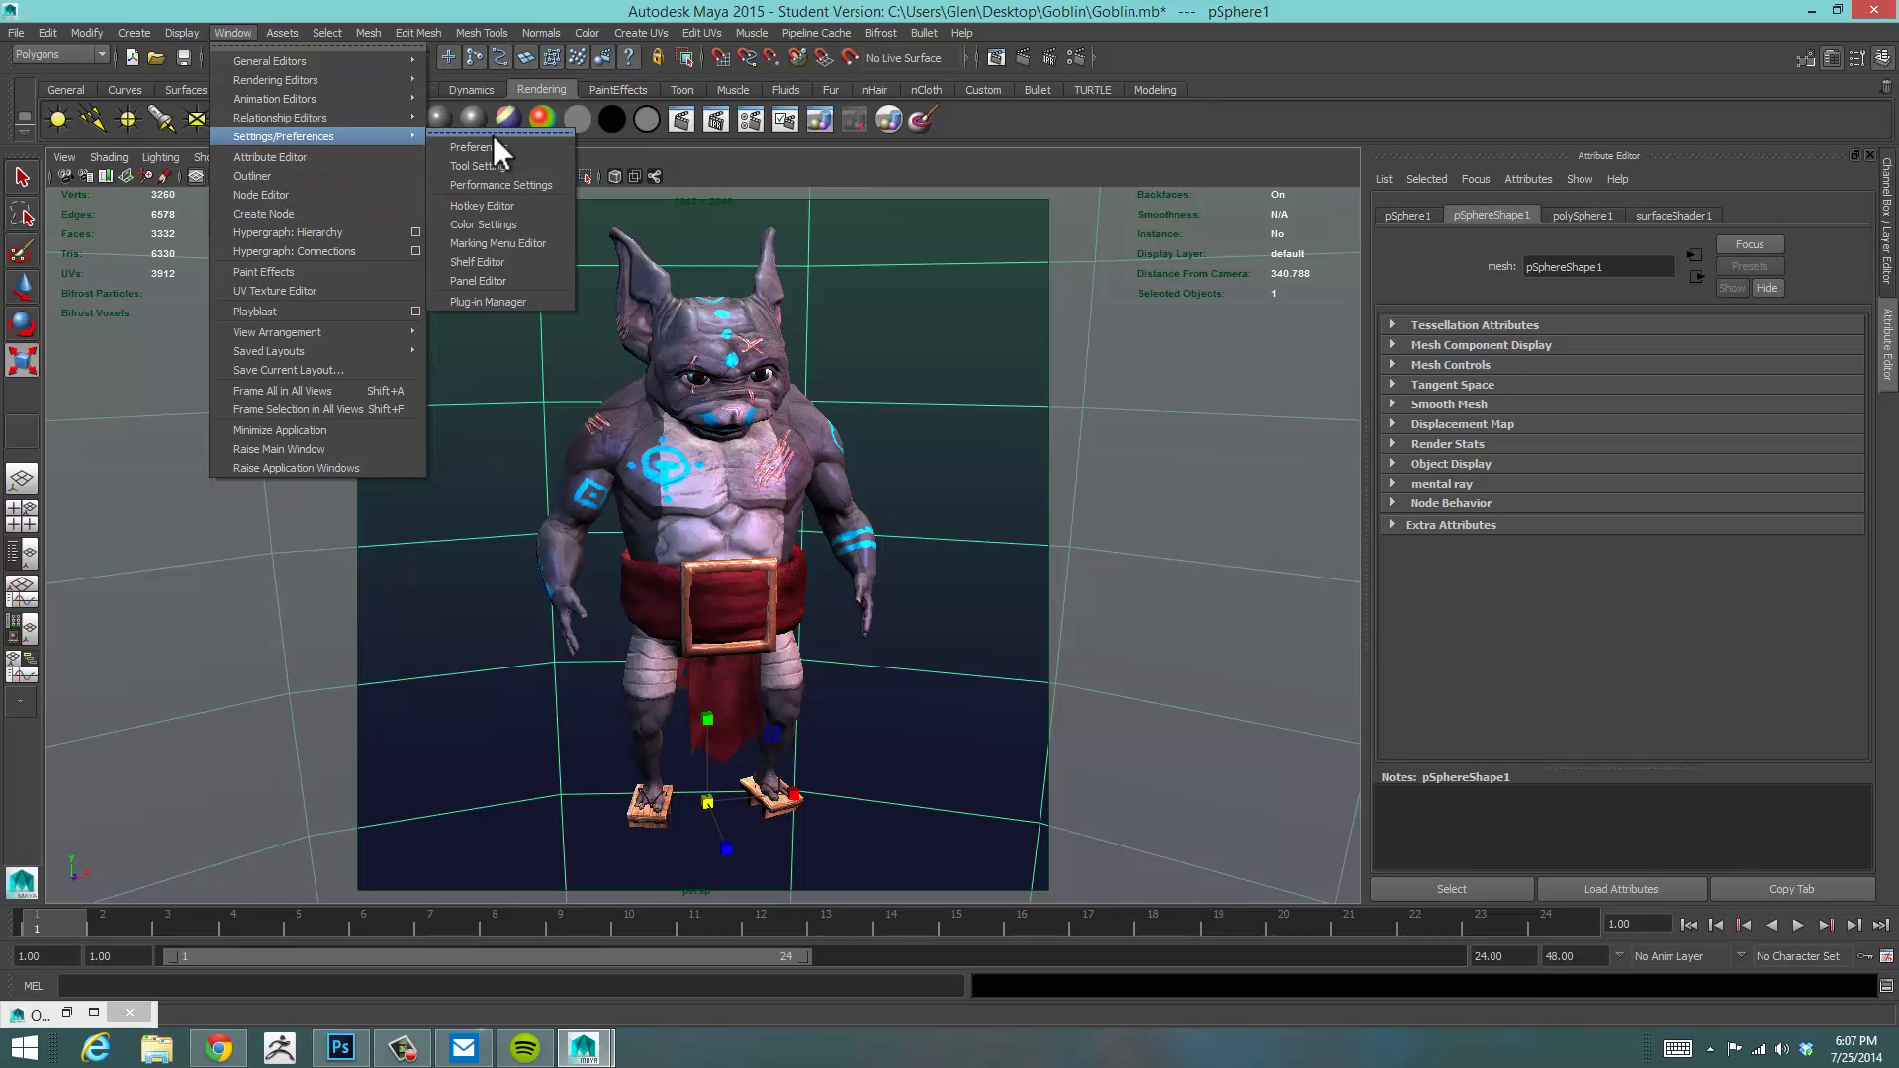
pyautogui.click(501, 301)
pyautogui.moveTo(784, 358); pyautogui.dragTo(1119, 99)
pyautogui.moveTo(1409, 198); pyautogui.dragTo(1431, 418)
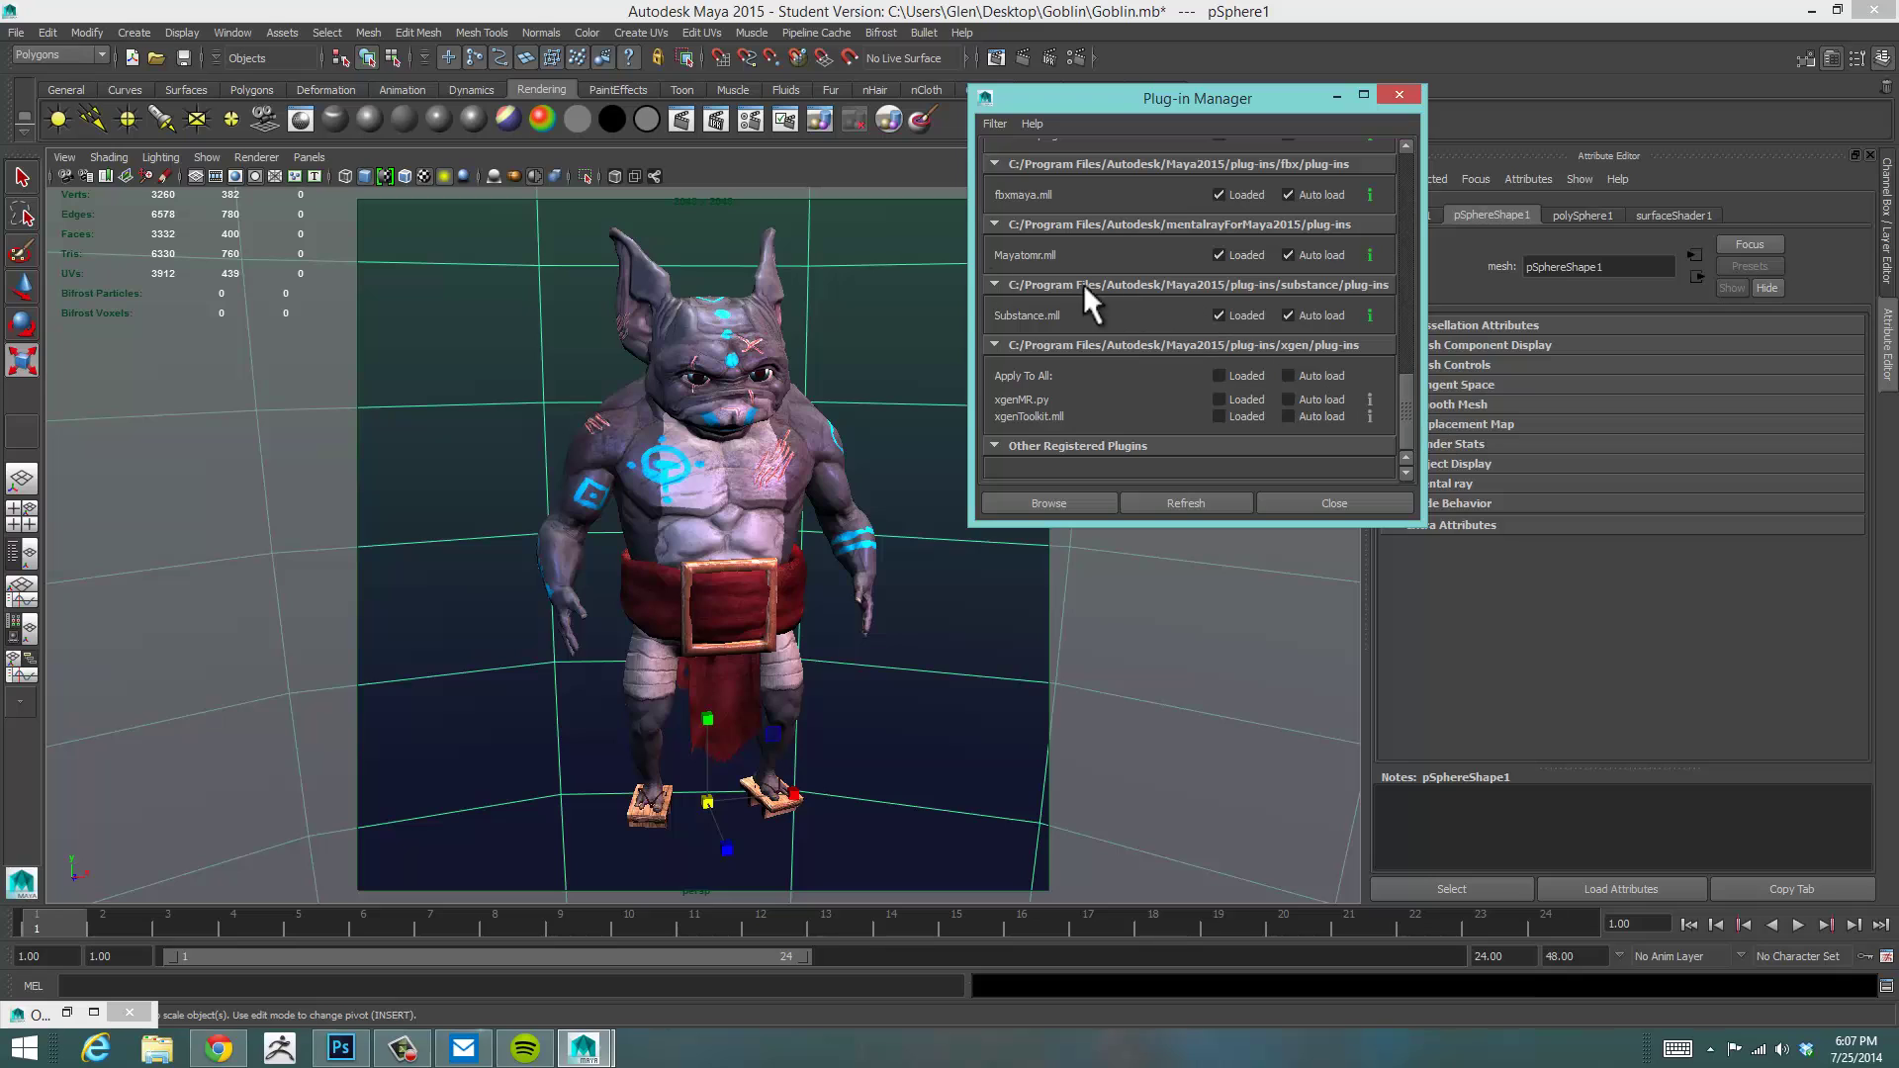
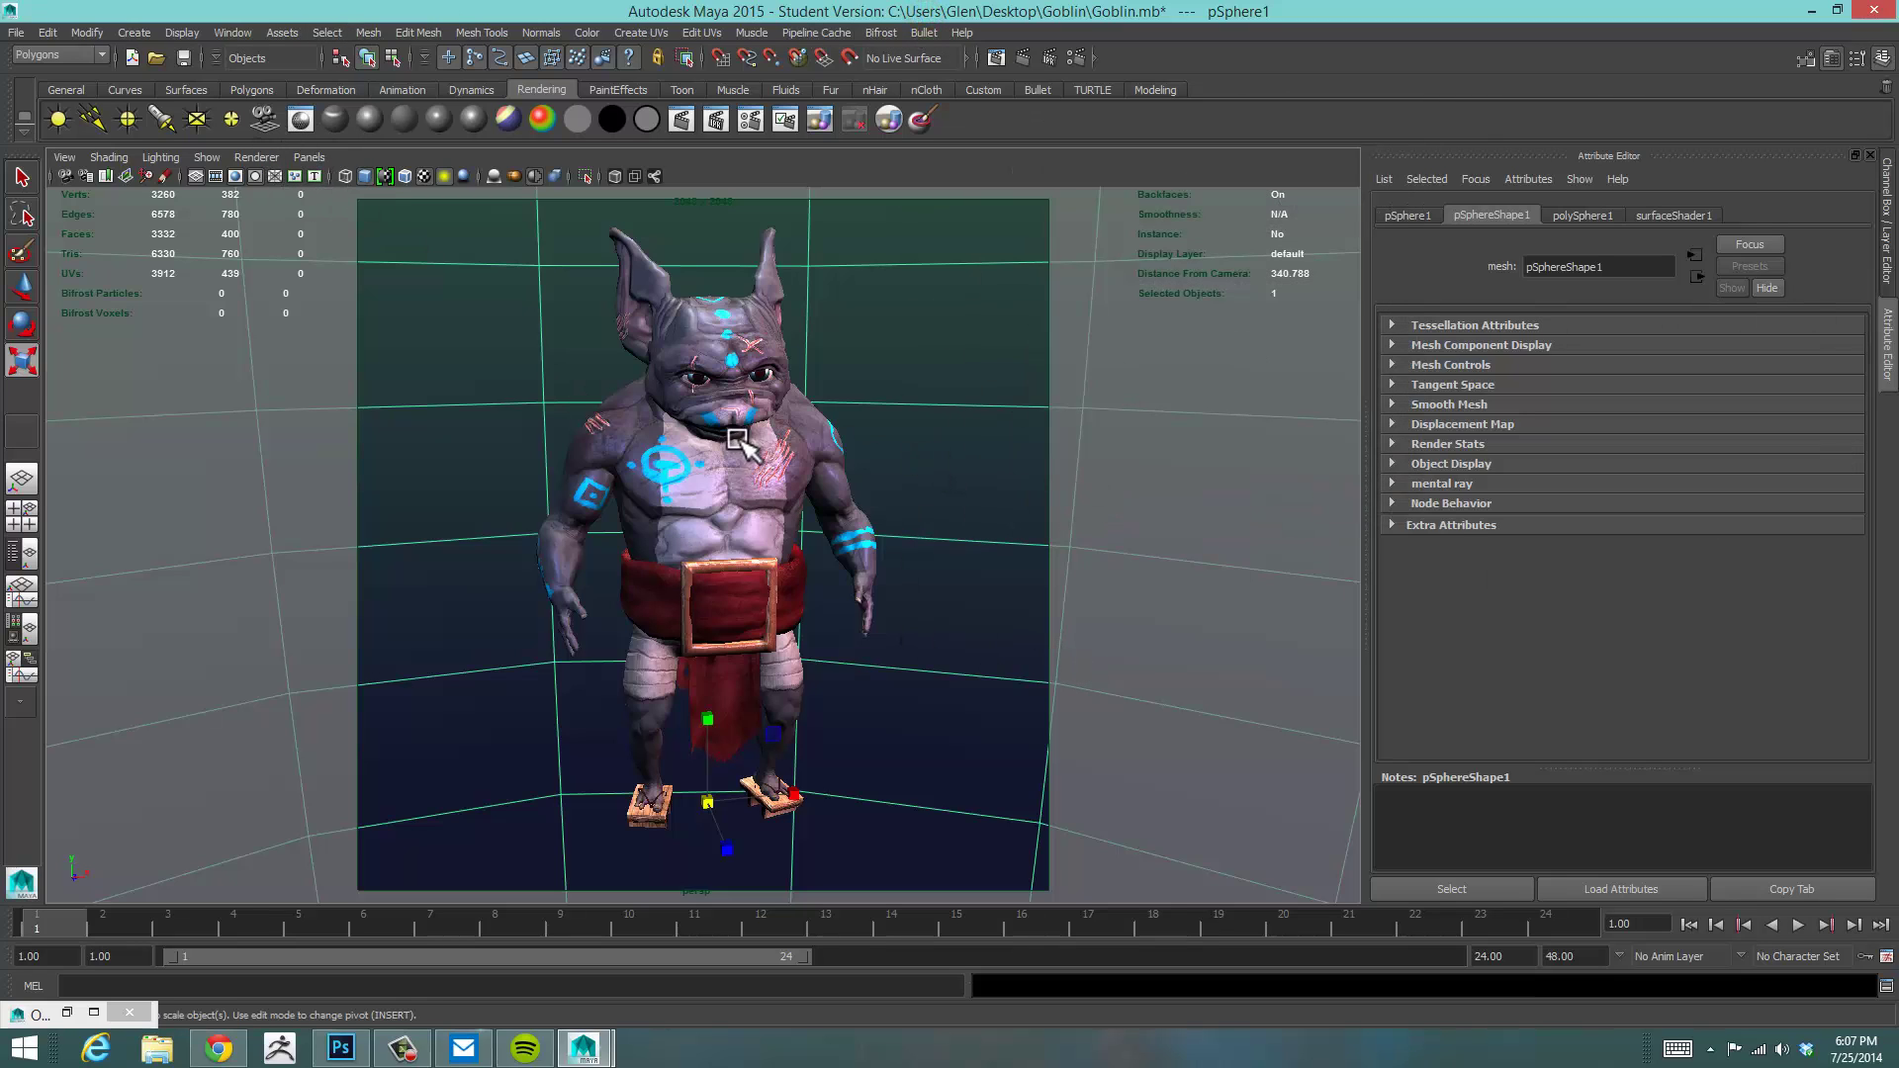
# Select the goblin mesh without the background sphere and create a new render layer from it
pyautogui.click(710, 337)
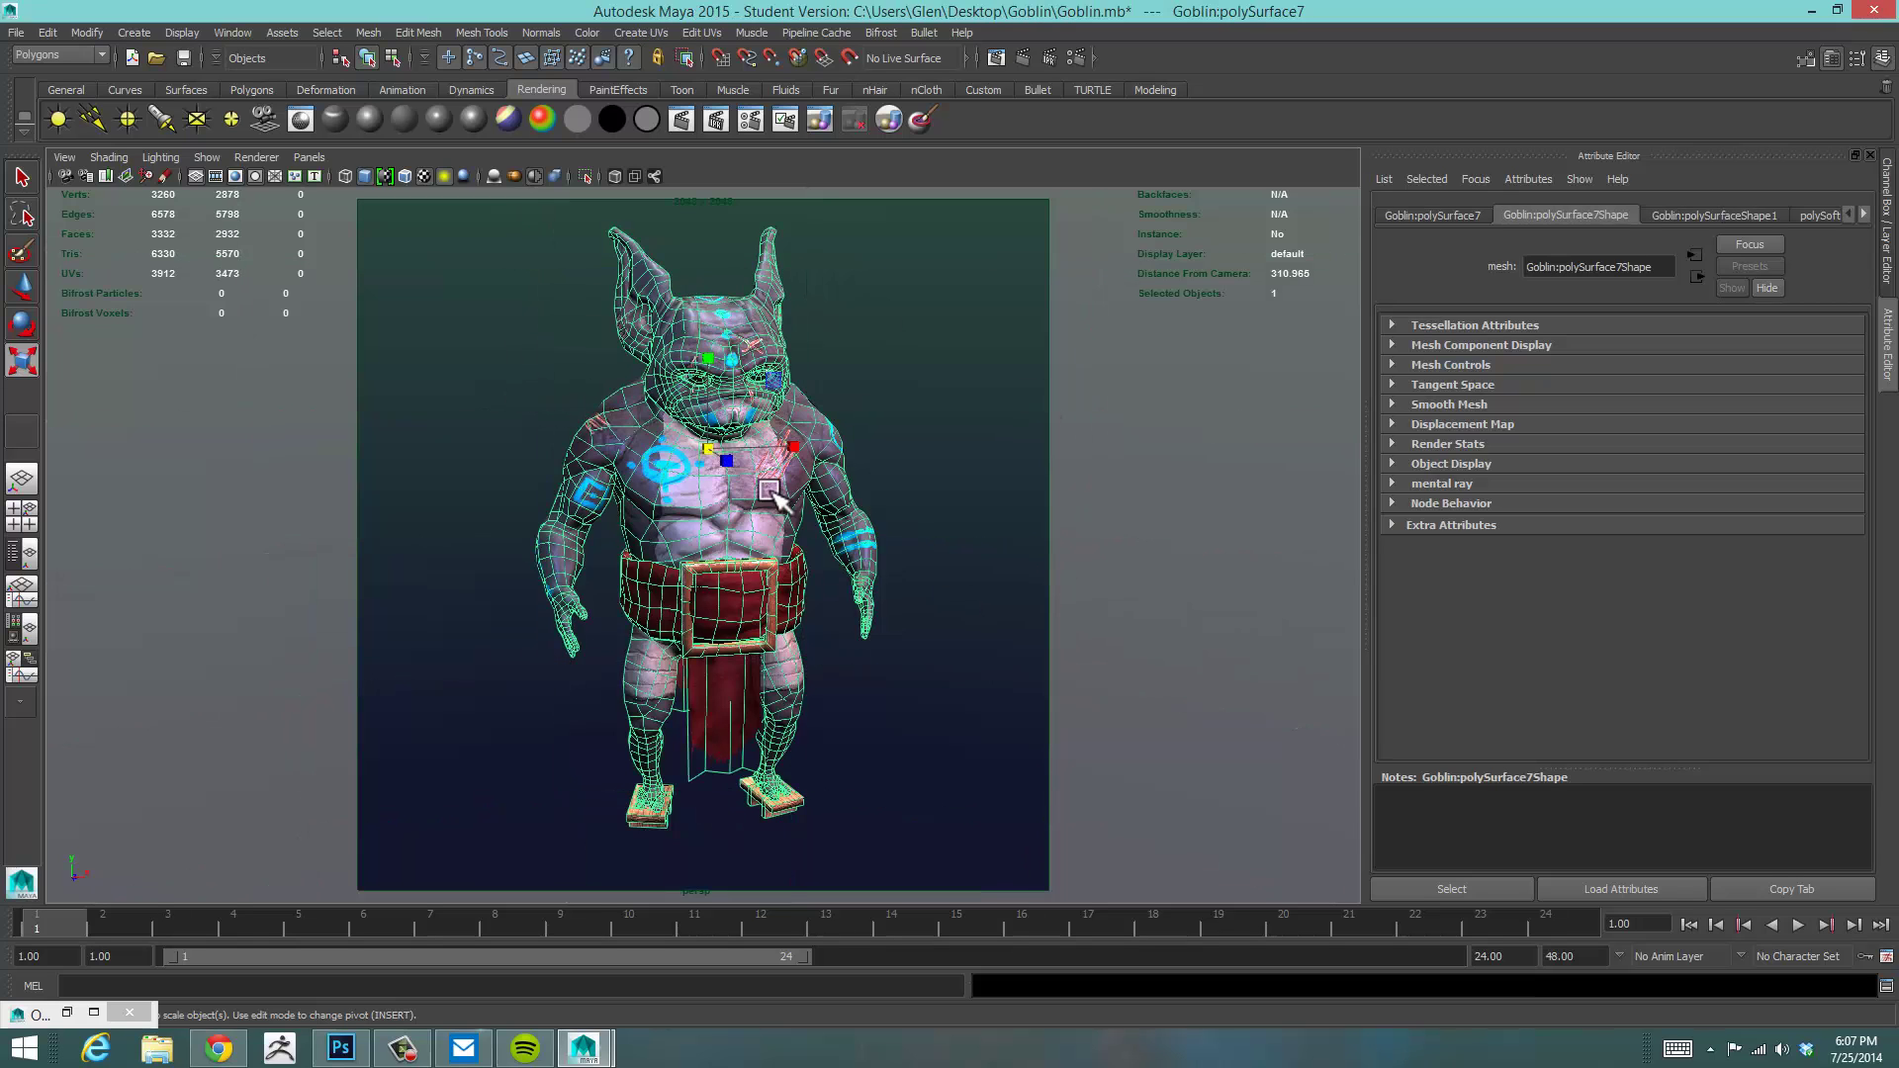
pyautogui.click(866, 447)
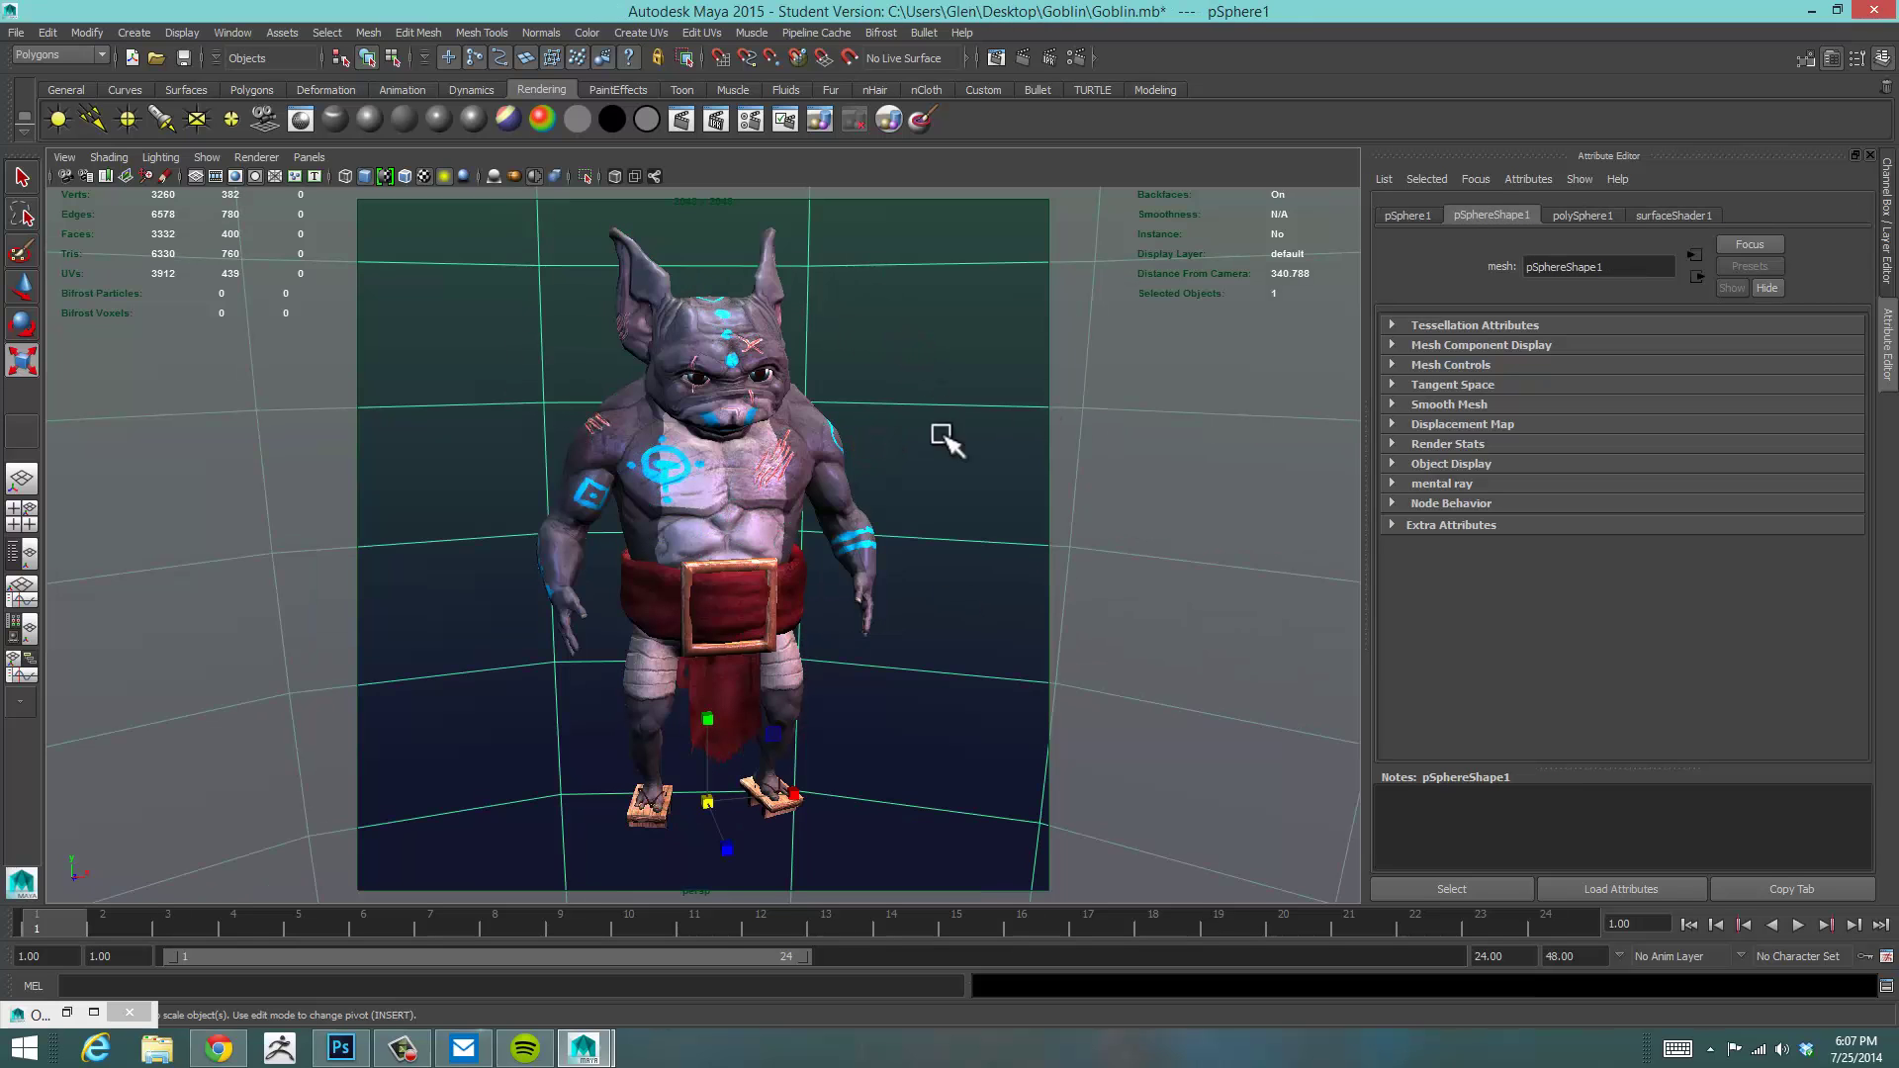
pyautogui.click(734, 355)
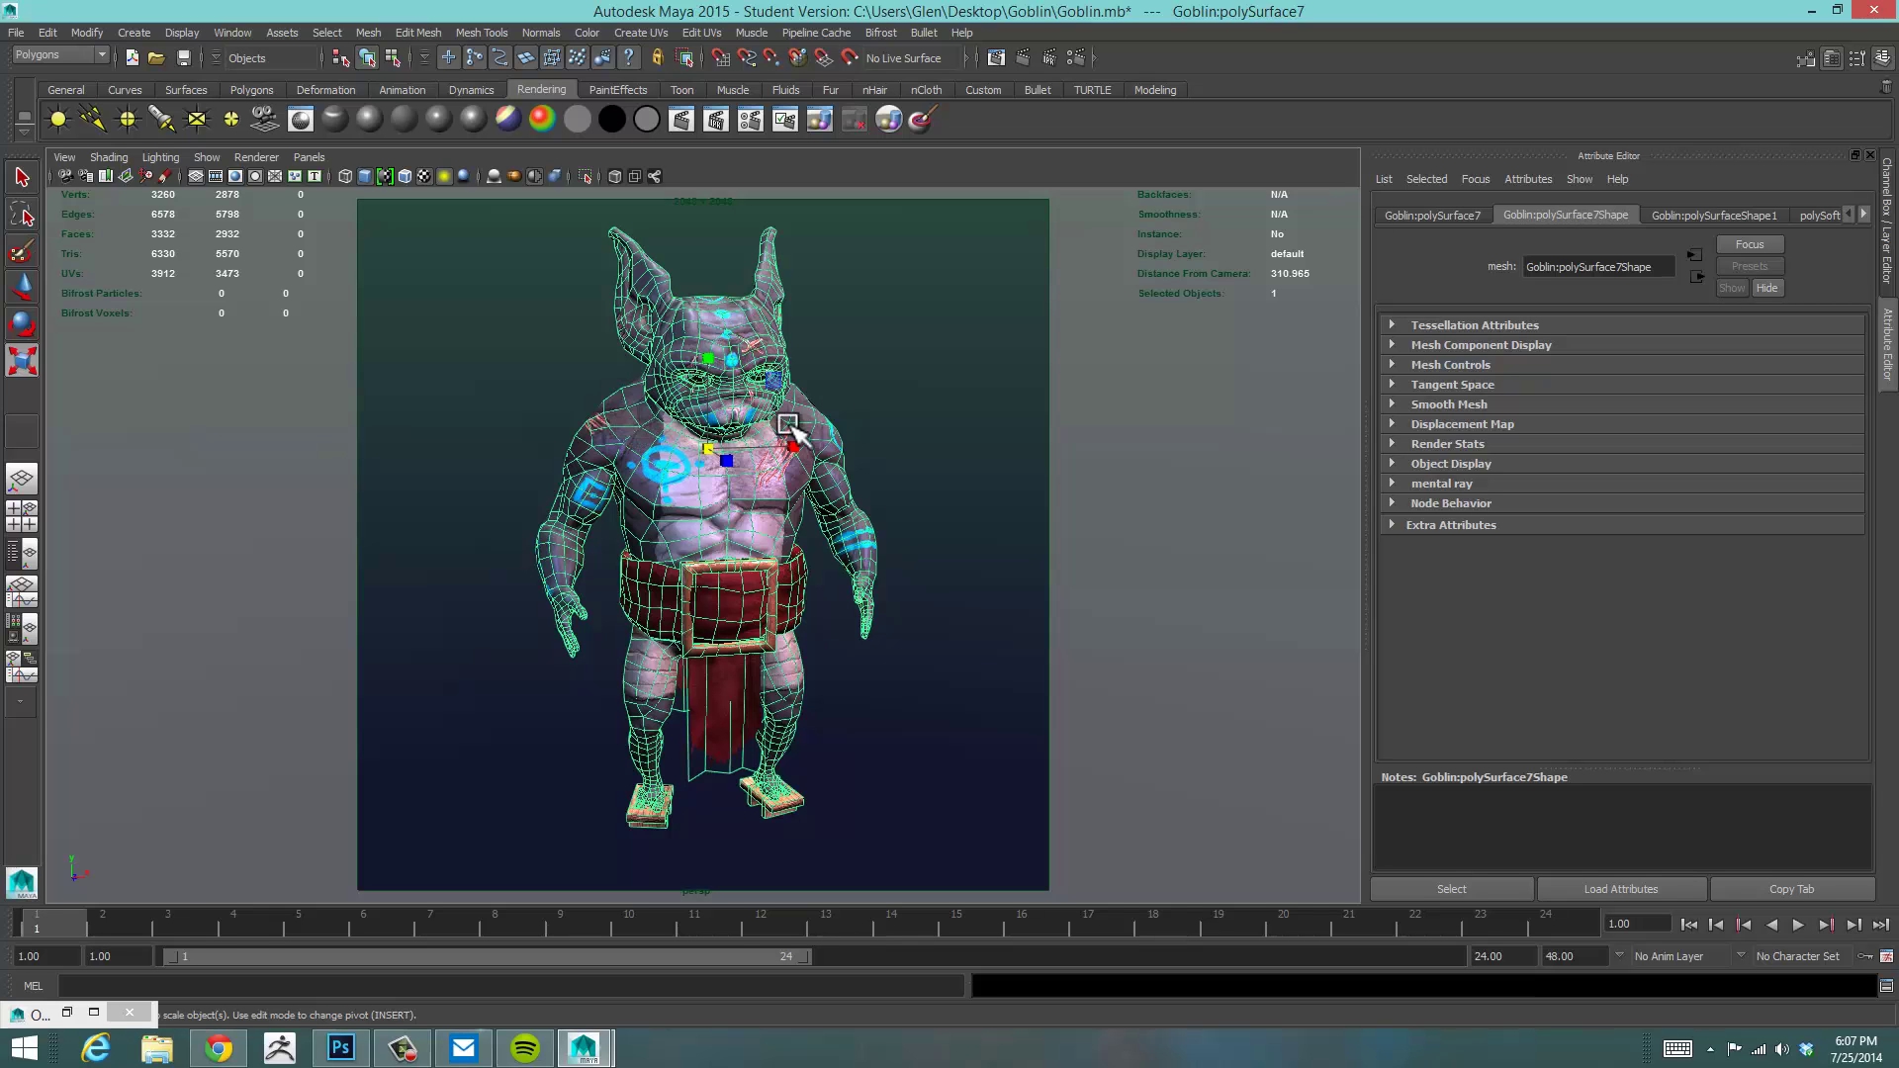
pyautogui.click(732, 264)
pyautogui.click(717, 314)
pyautogui.click(1888, 193)
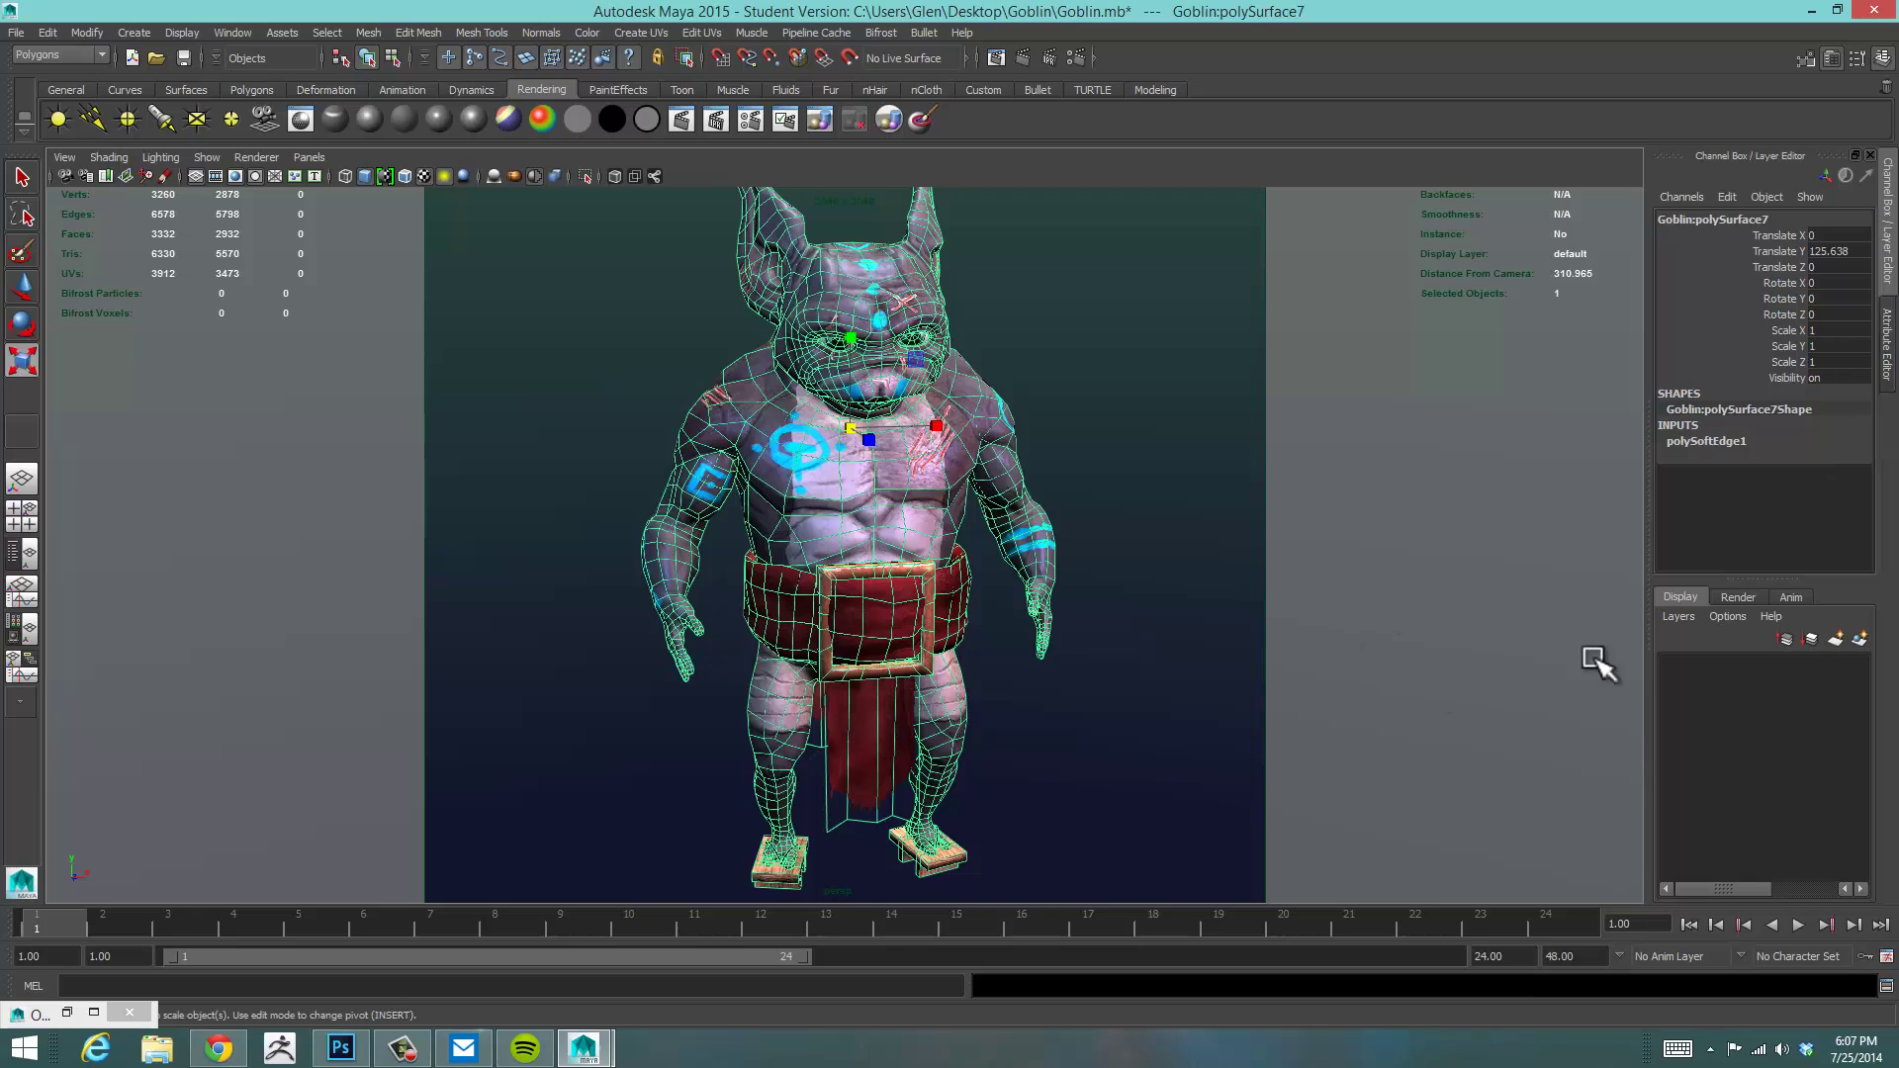
pyautogui.click(1737, 597)
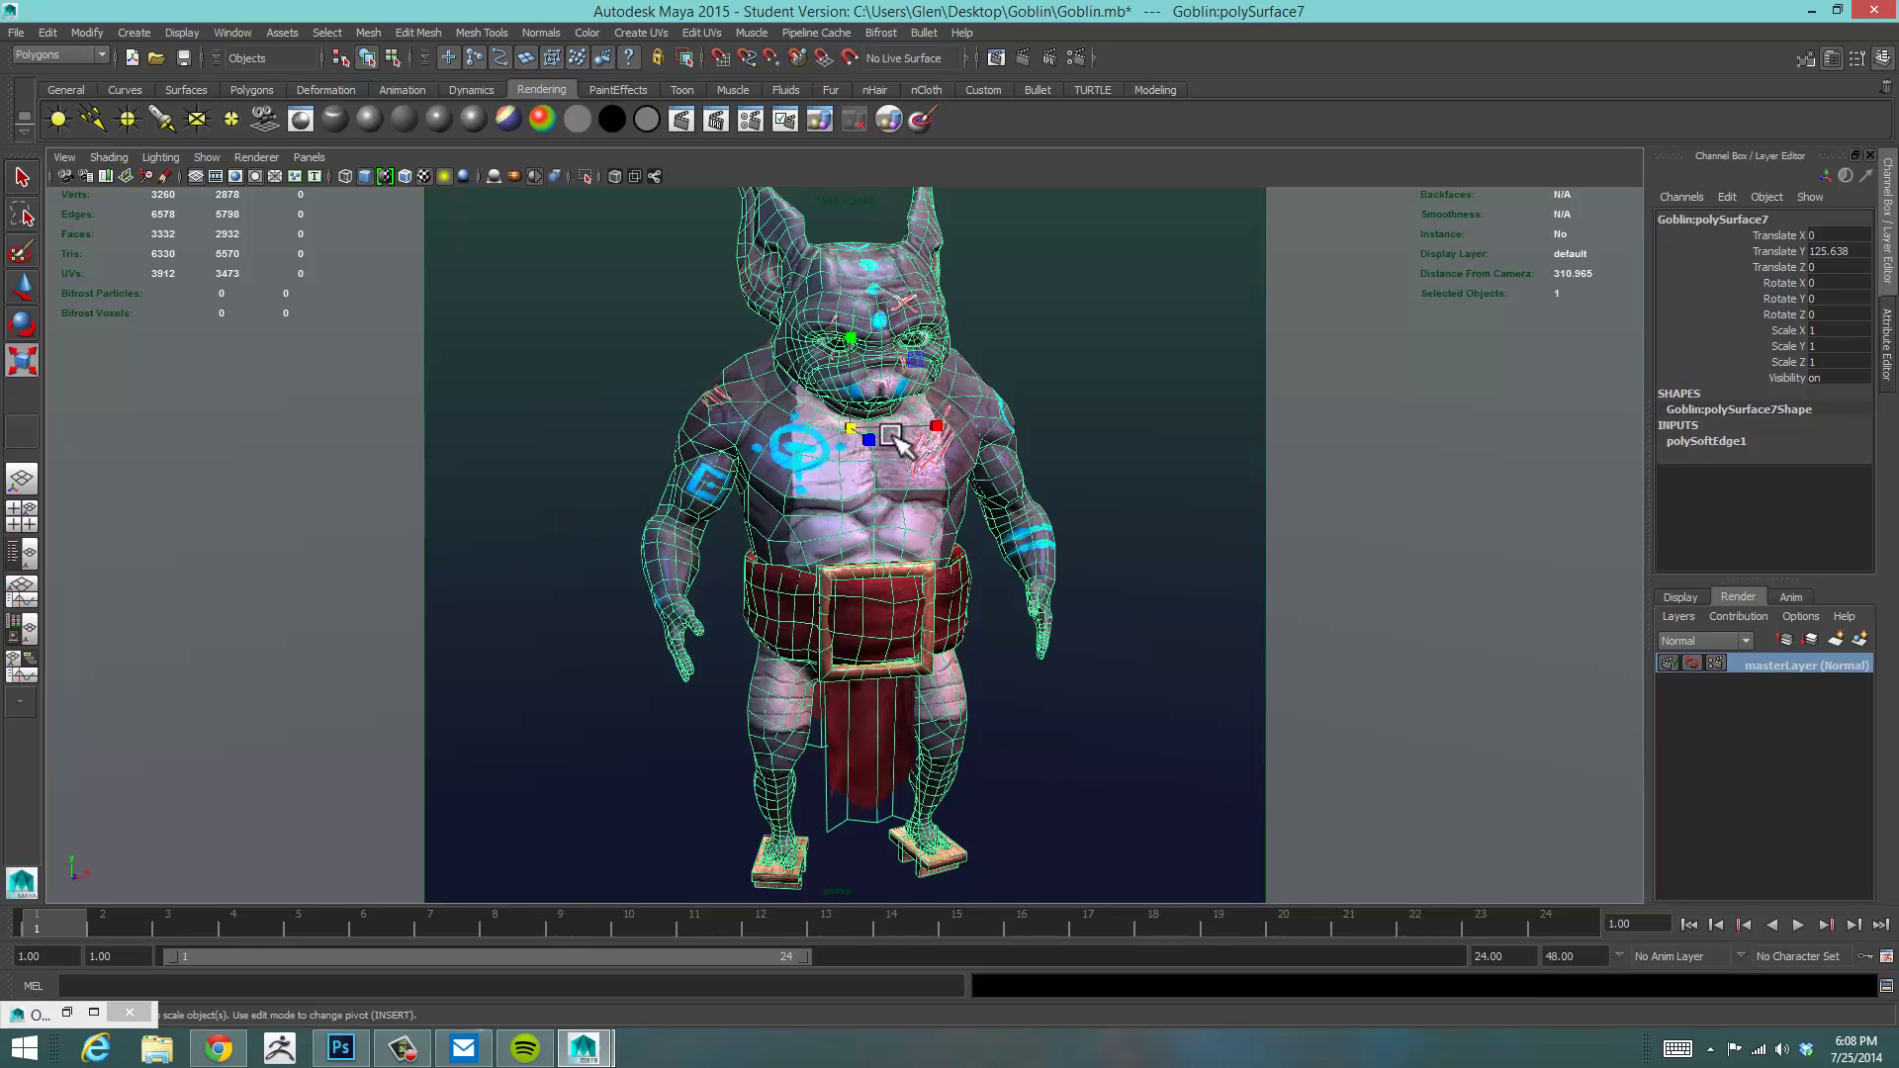
pyautogui.click(1859, 640)
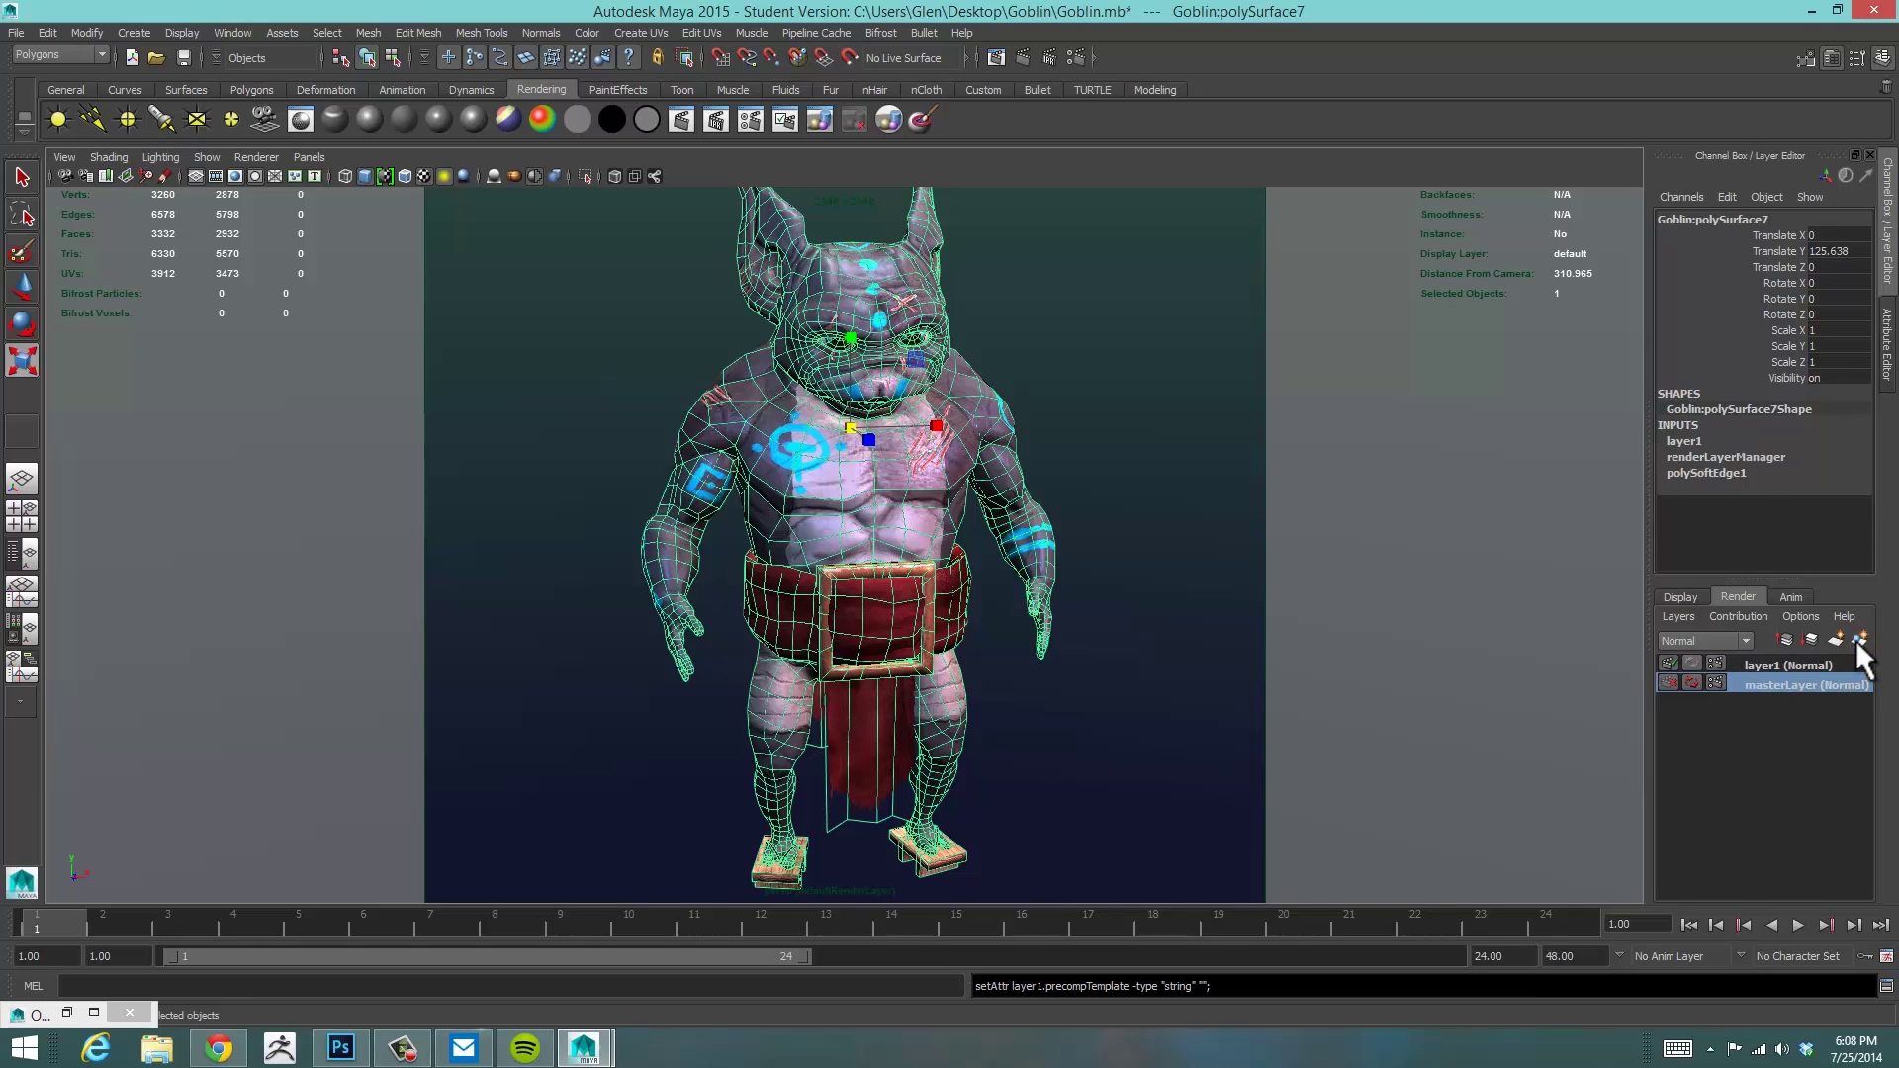
# Compare the new render layer with masterLayer, and rename the new layer WireFrame
pyautogui.click(1808, 665)
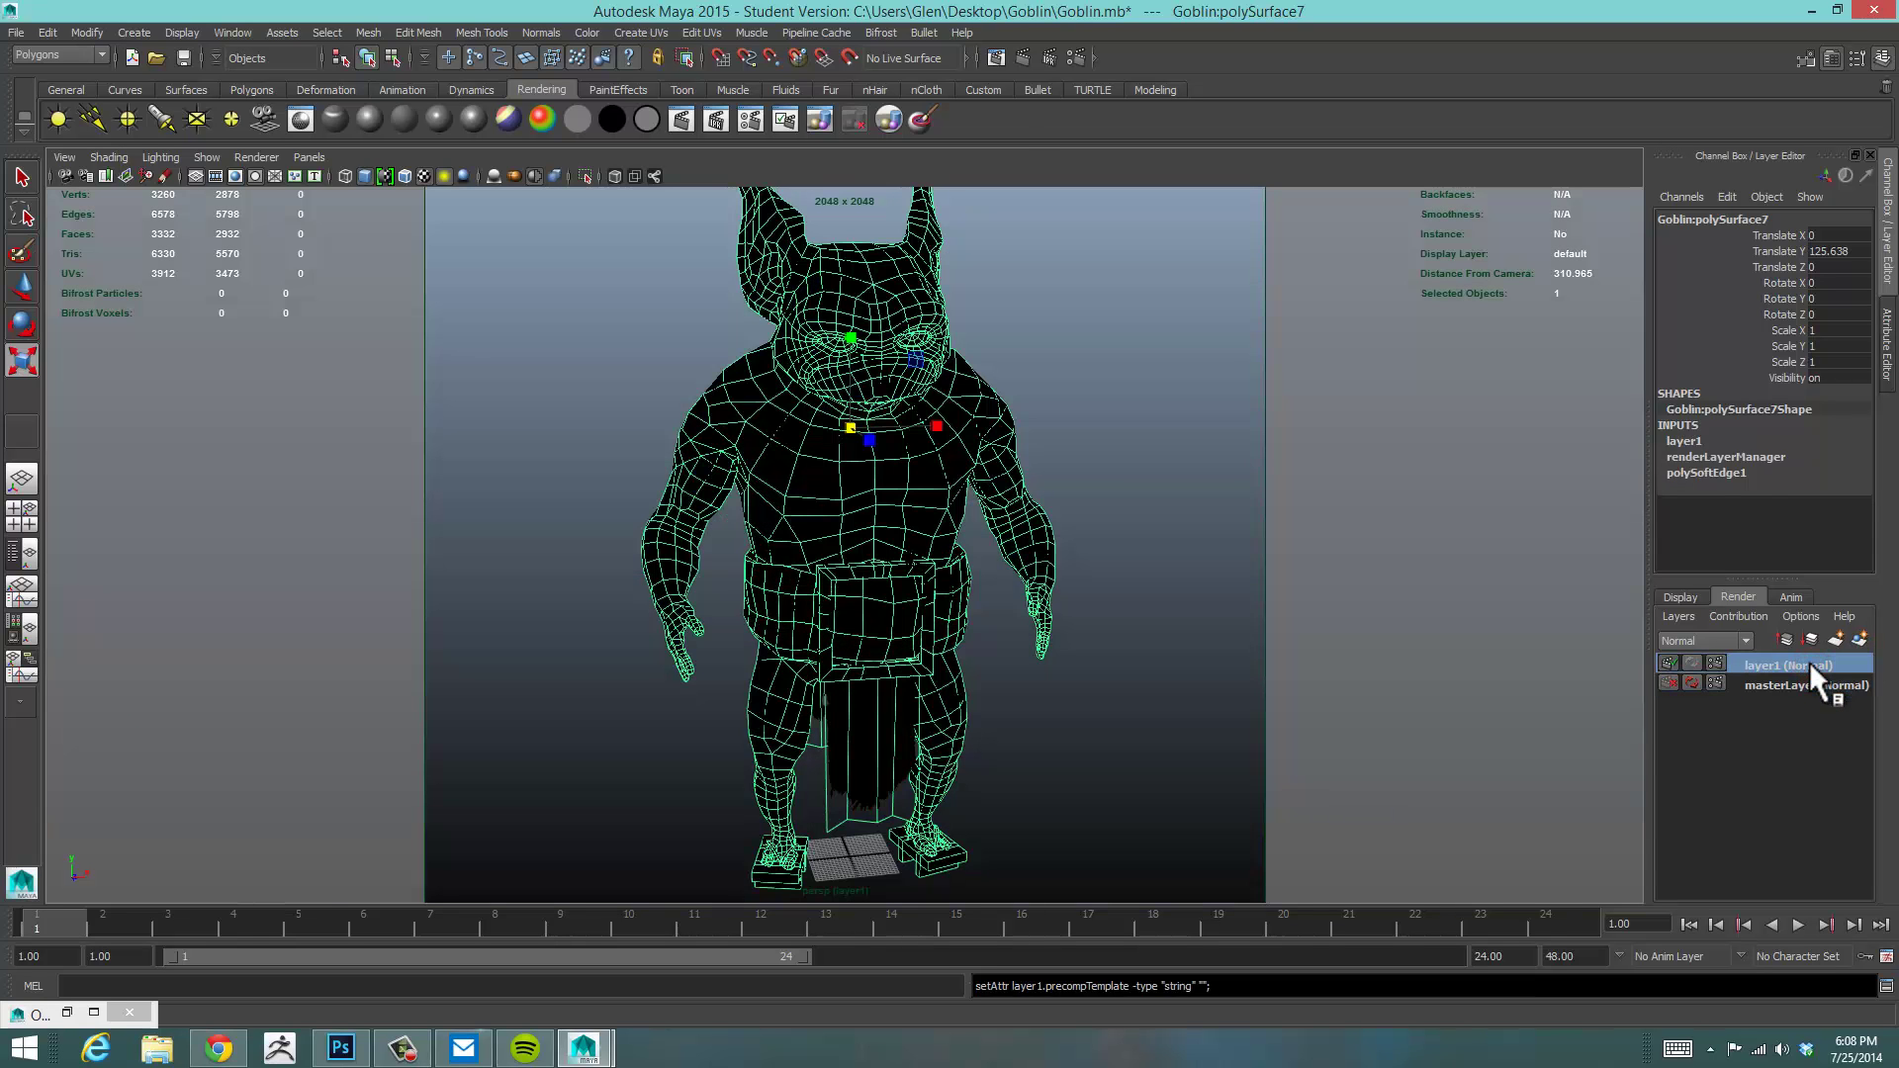
pyautogui.click(1785, 684)
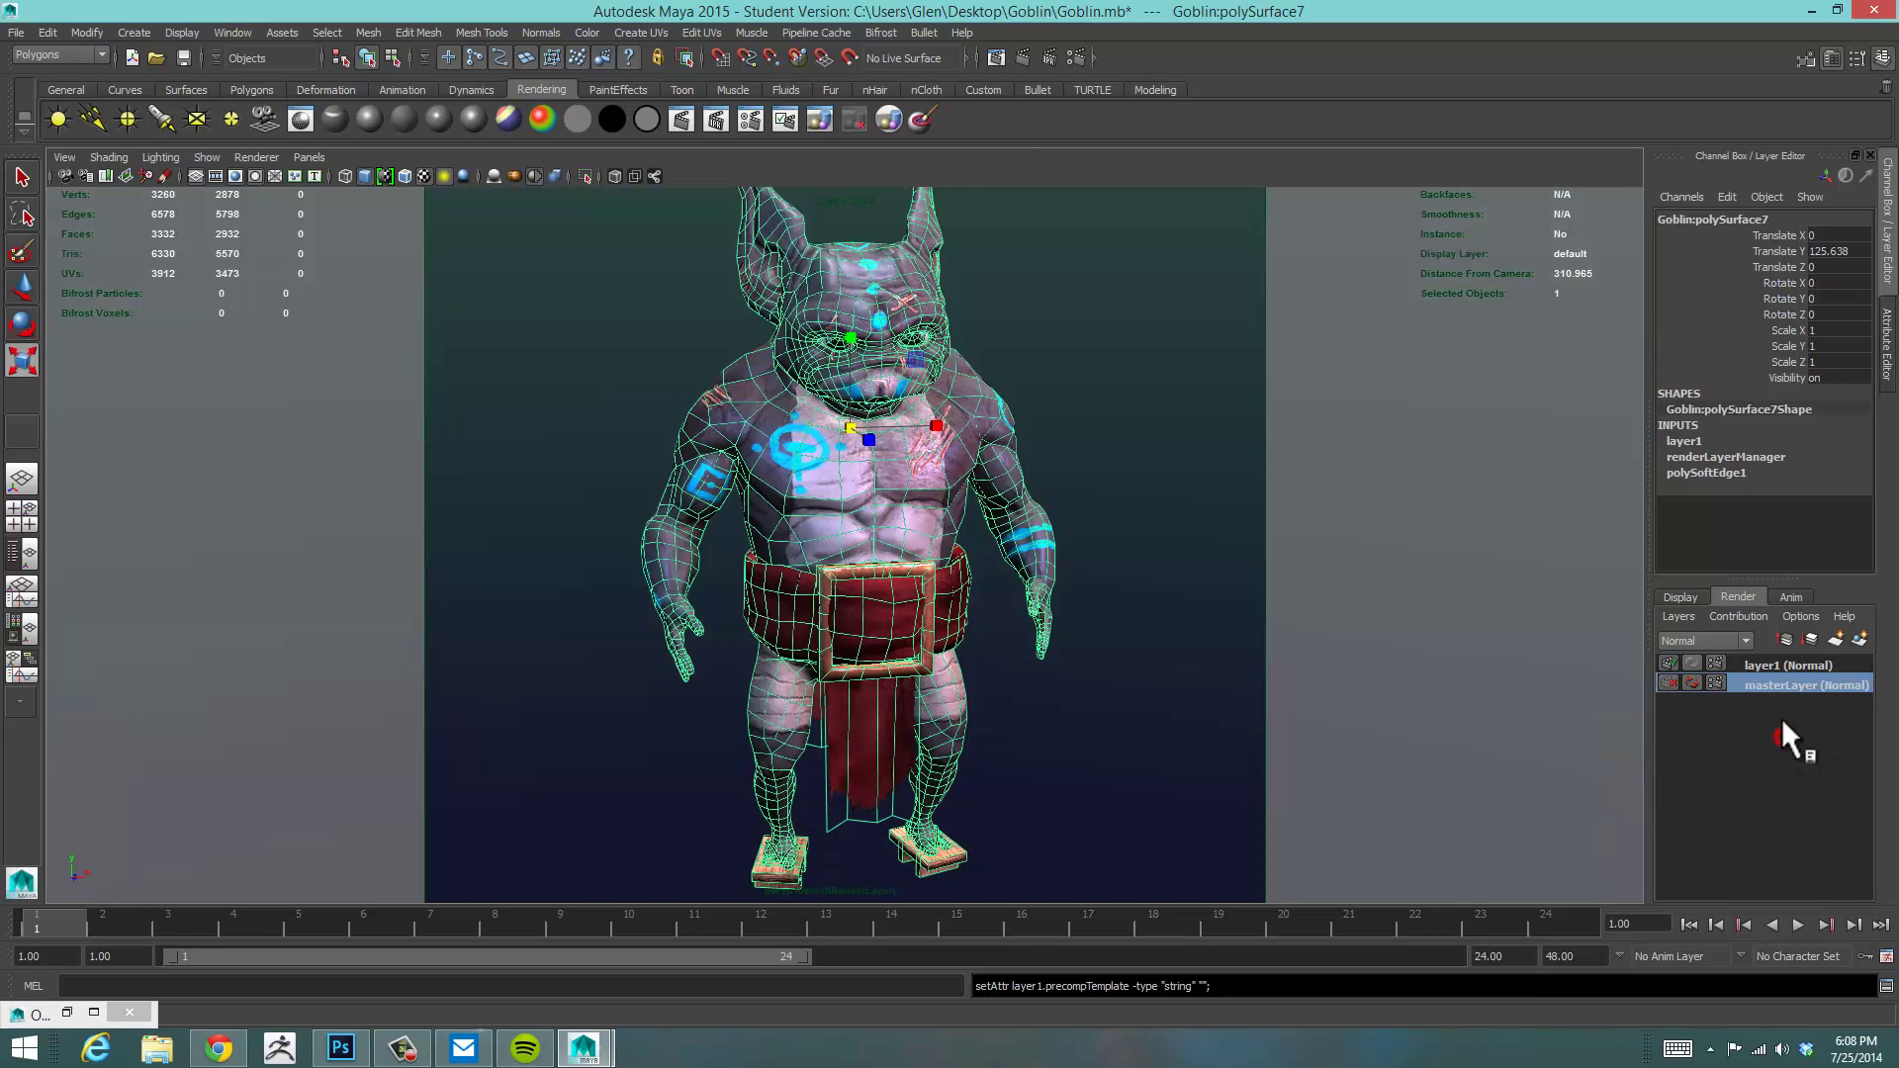
pyautogui.click(1784, 665)
pyautogui.doubleClick(1767, 665)
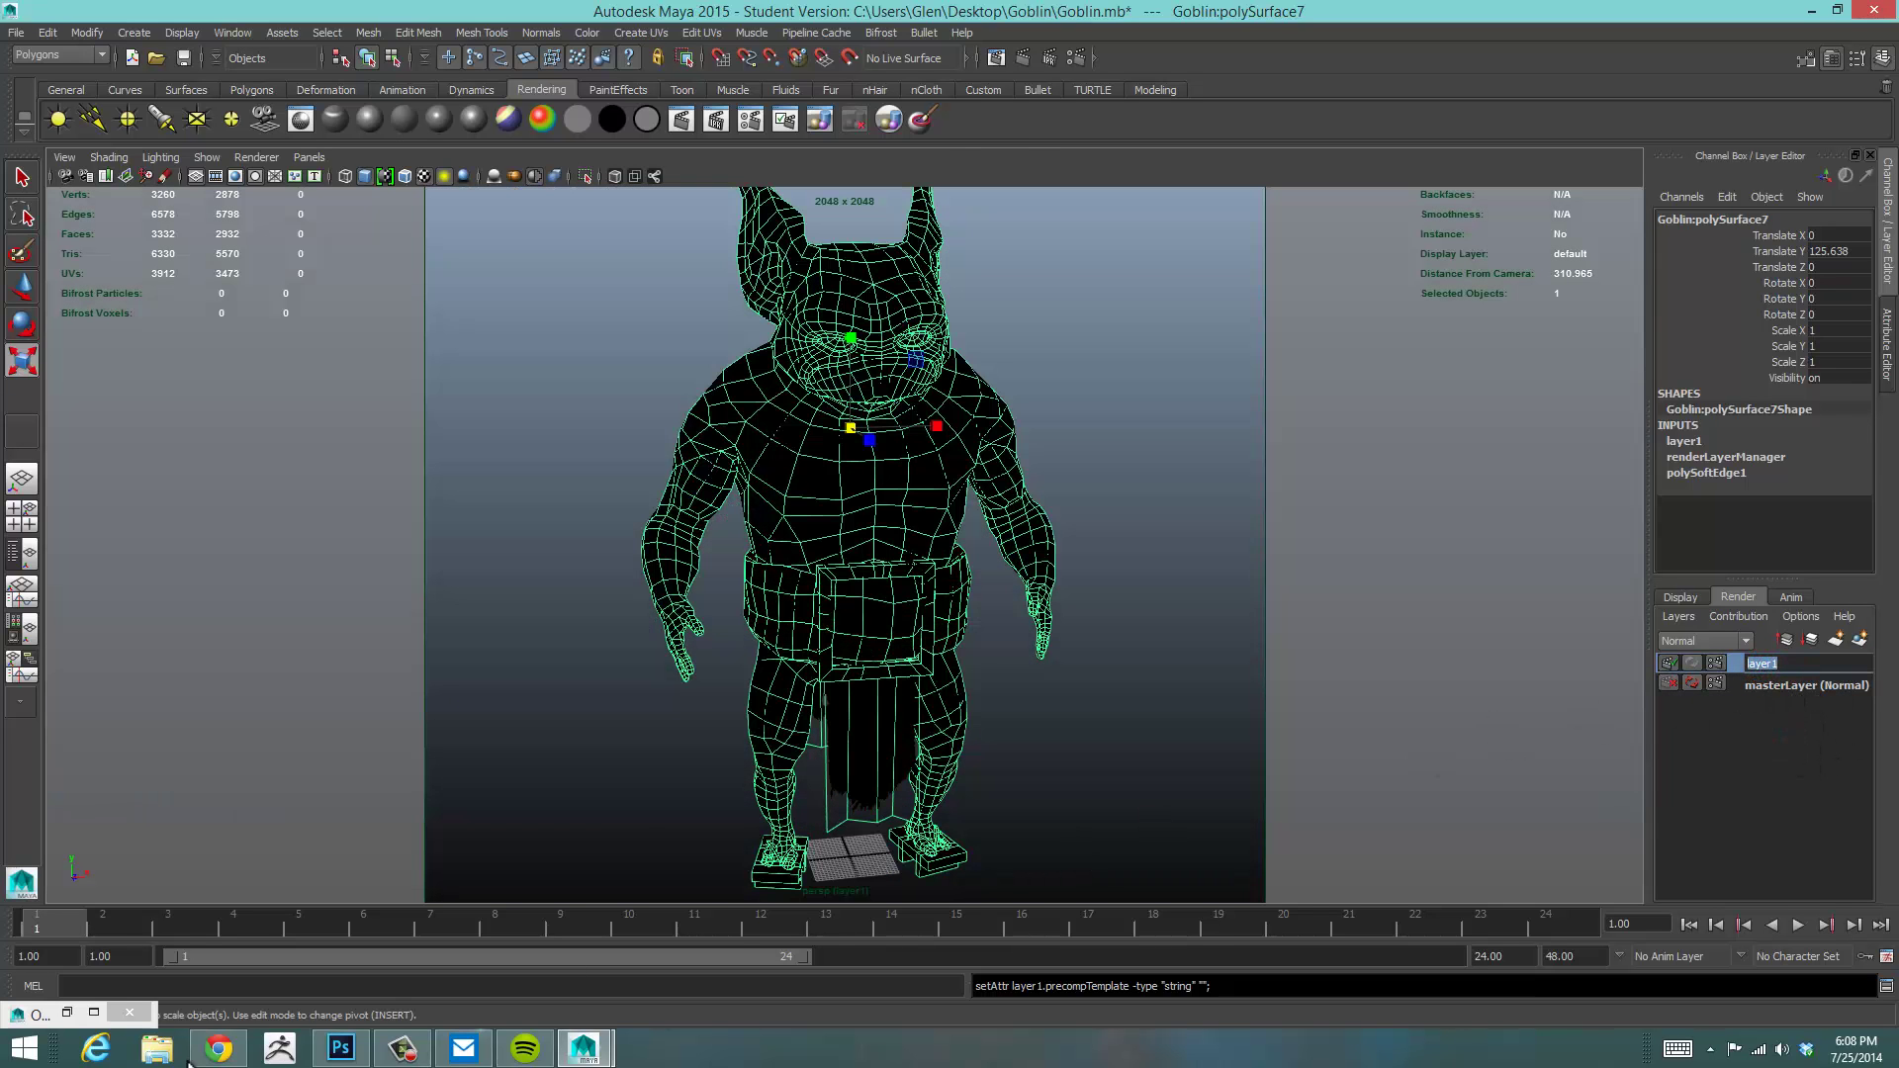
pyautogui.write('Wi')
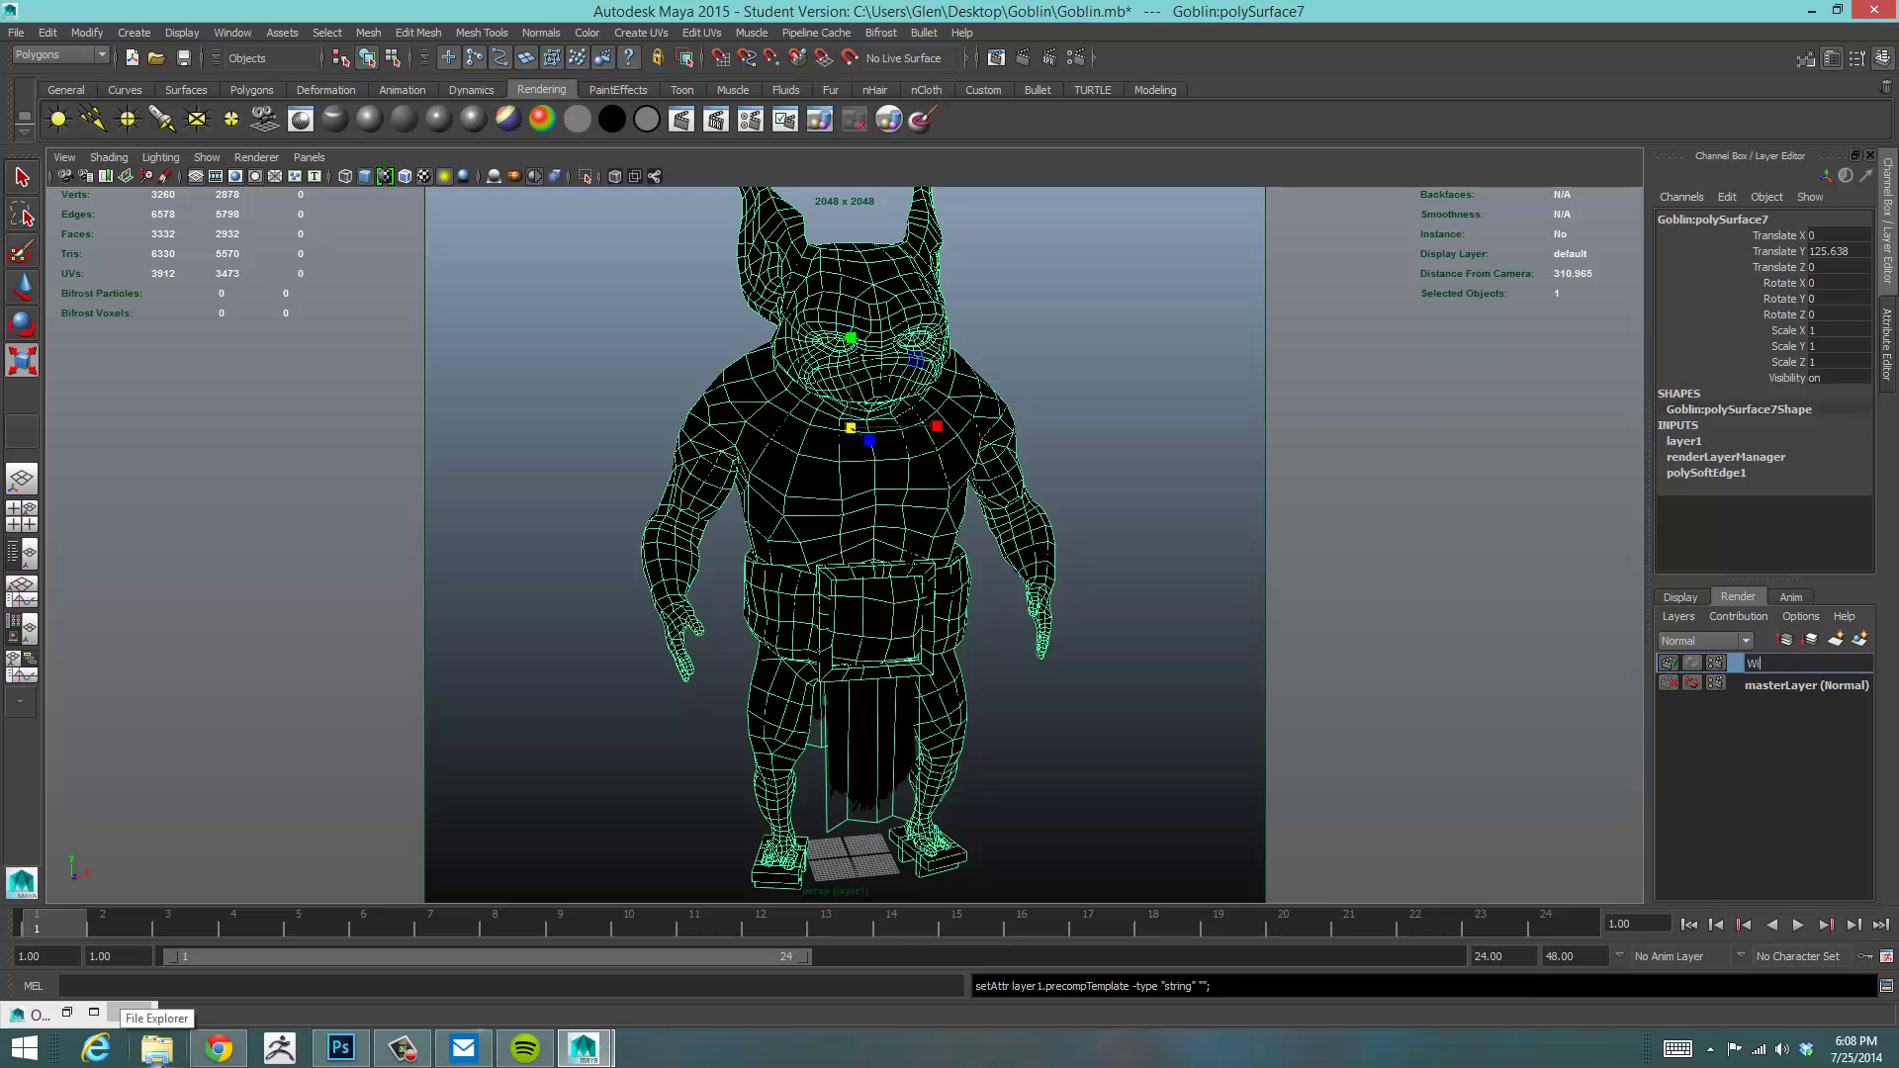
pyautogui.write('reFrame')
pyautogui.press('Return')
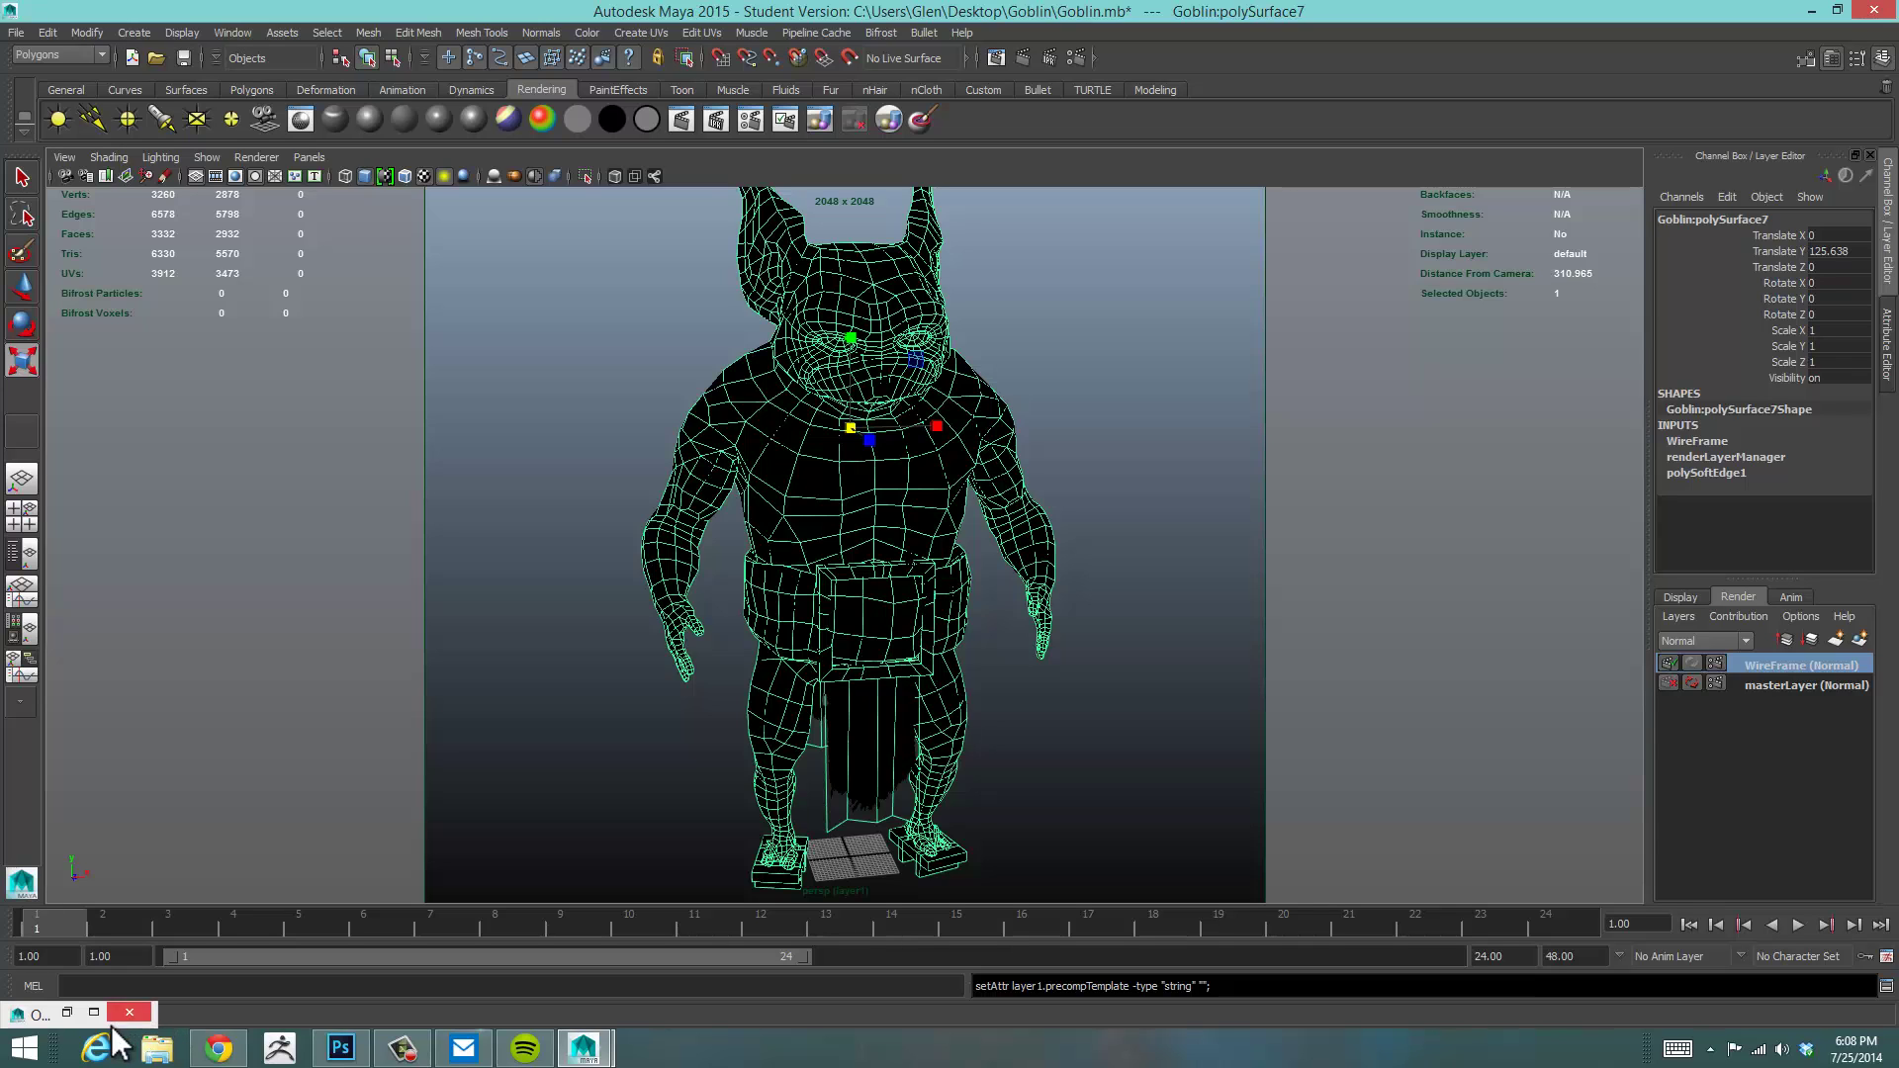
# Display the goblin in the WireFrame layer with textured shading under default lighting instead of the scene lights
pyautogui.press('r')
pyautogui.click(1063, 492)
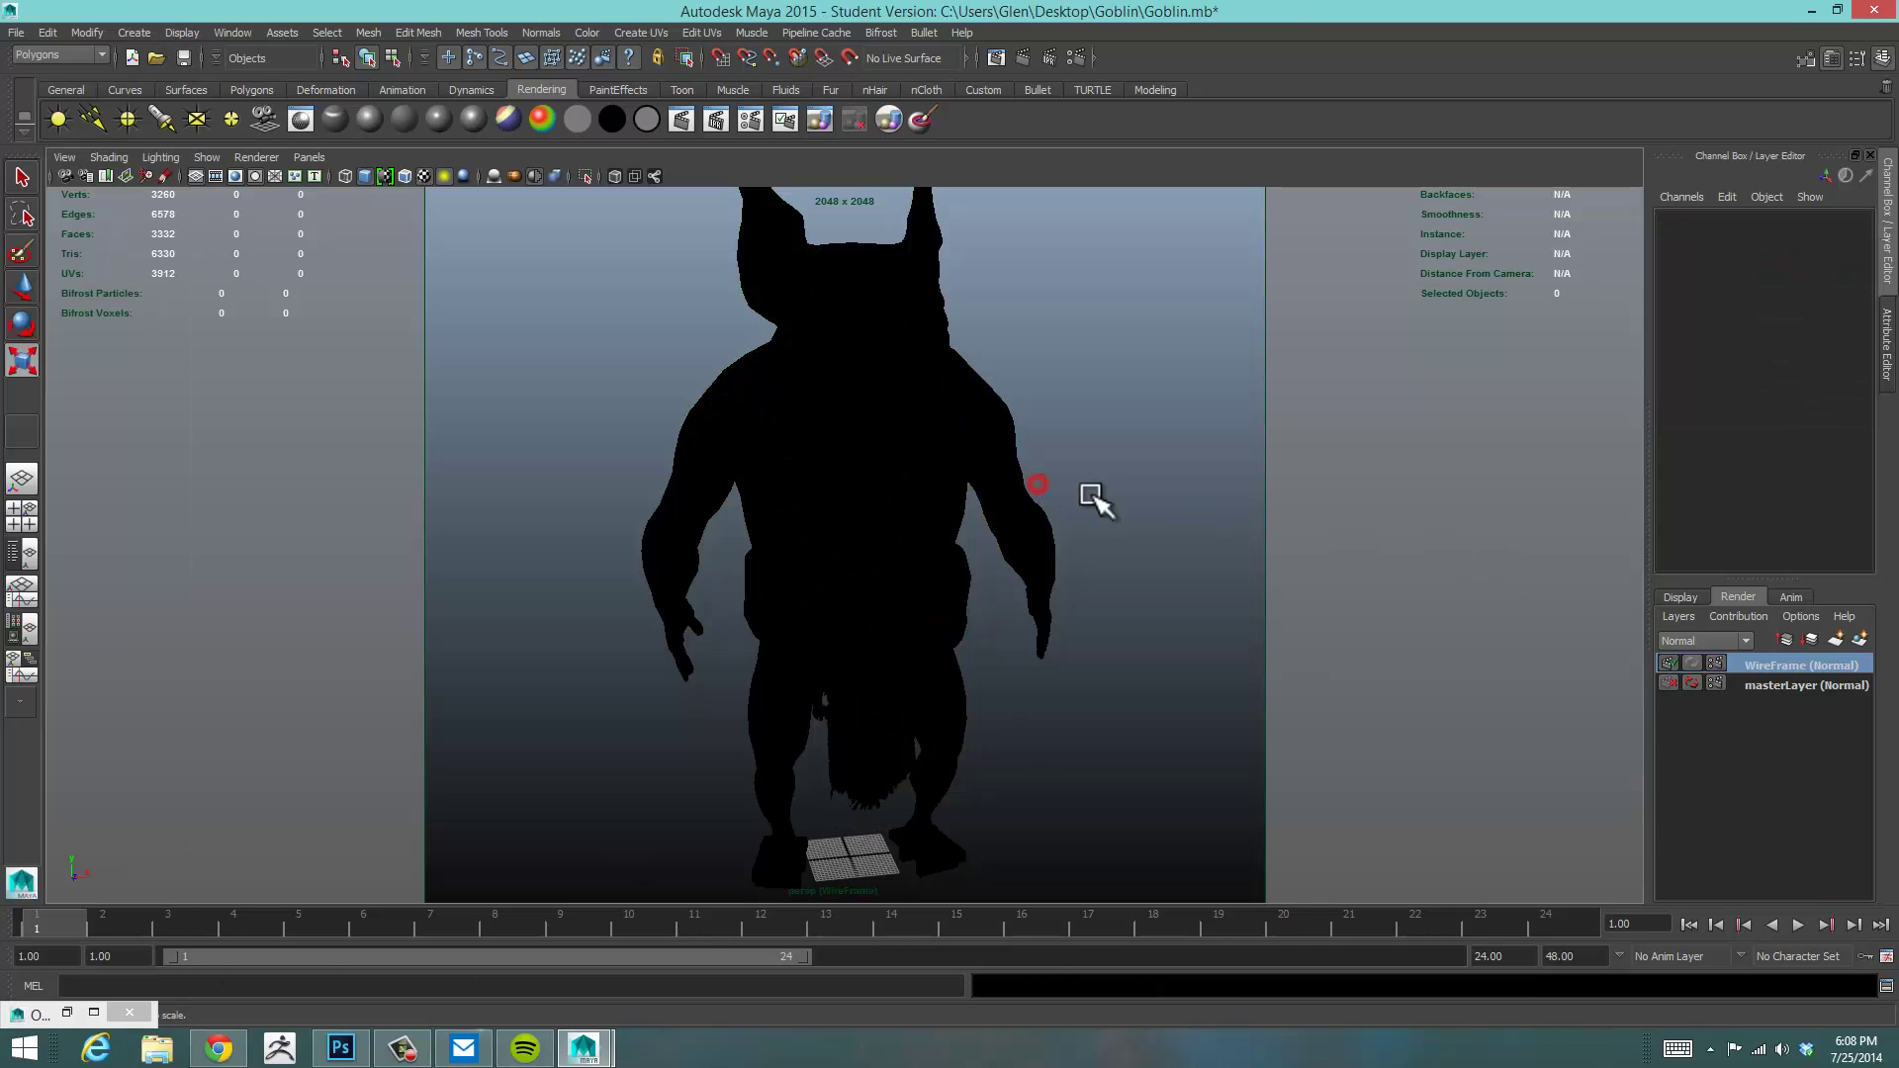
pyautogui.click(1759, 664)
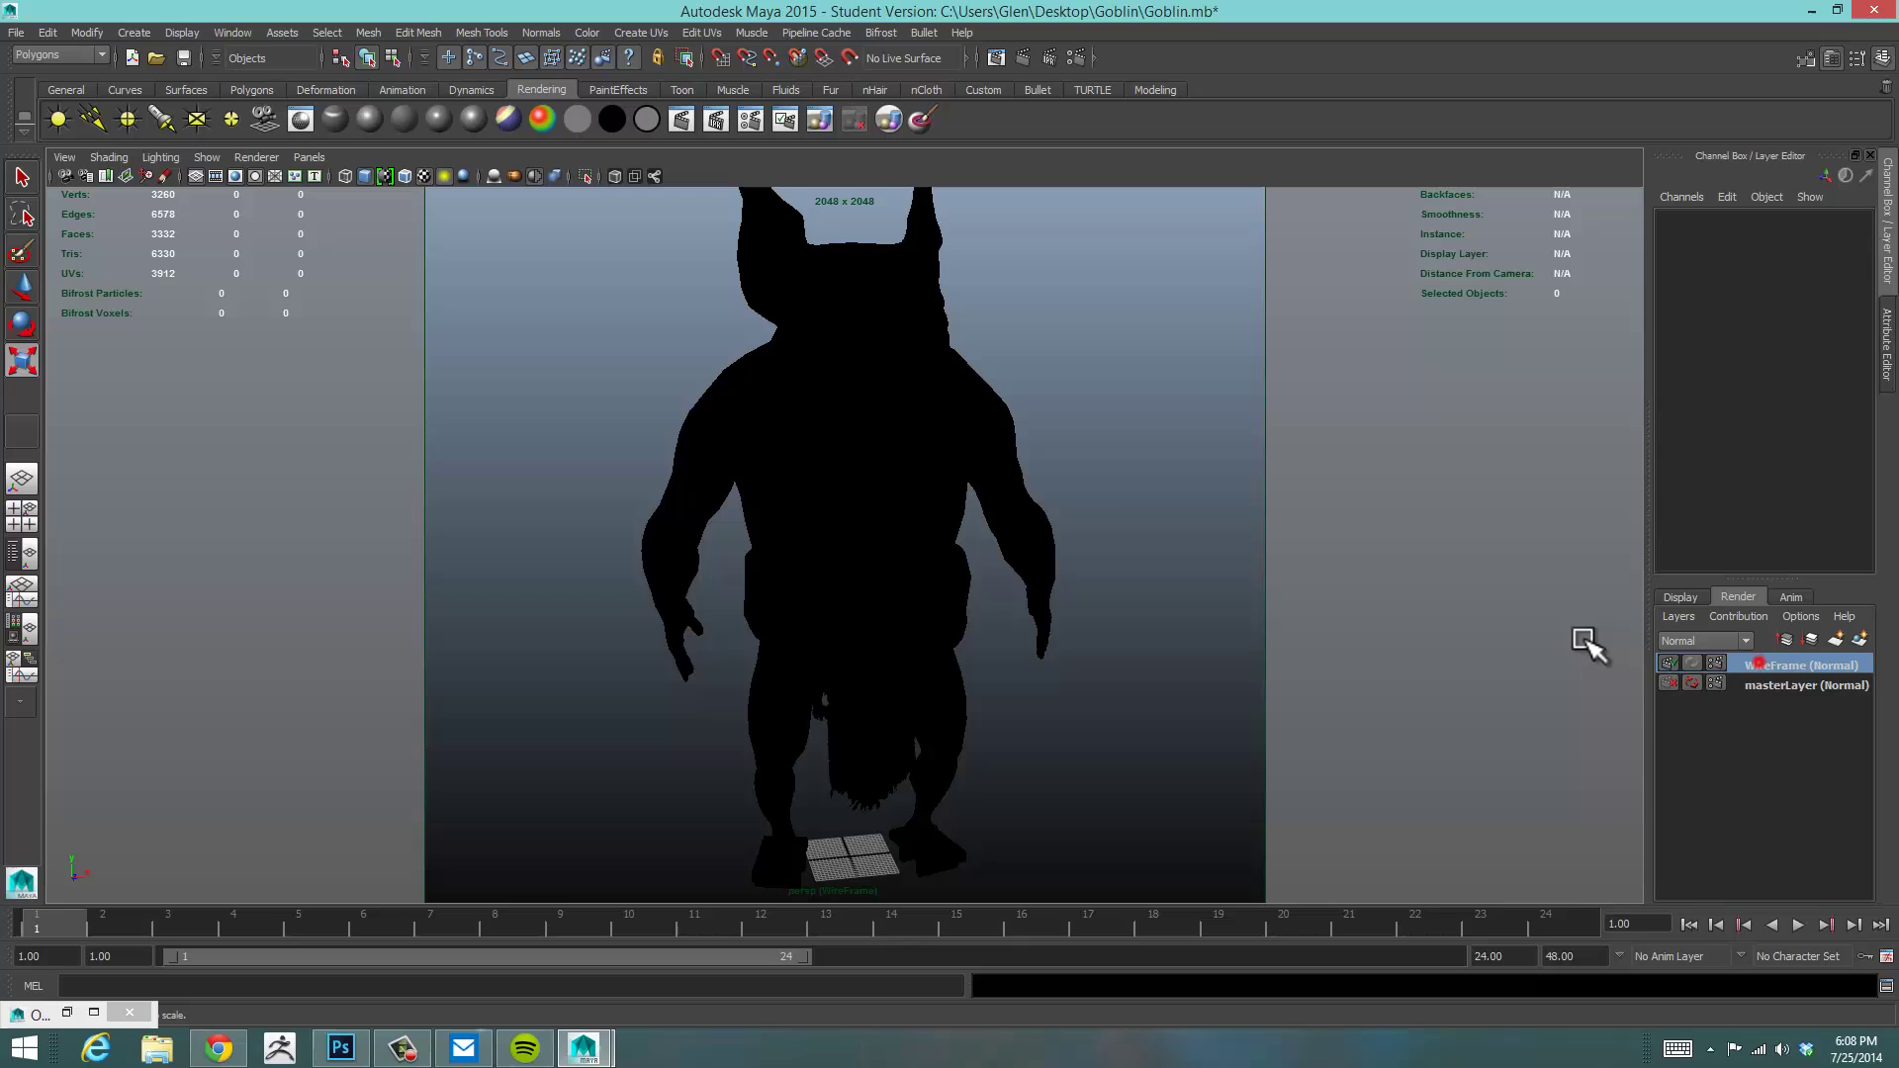
pyautogui.click(807, 430)
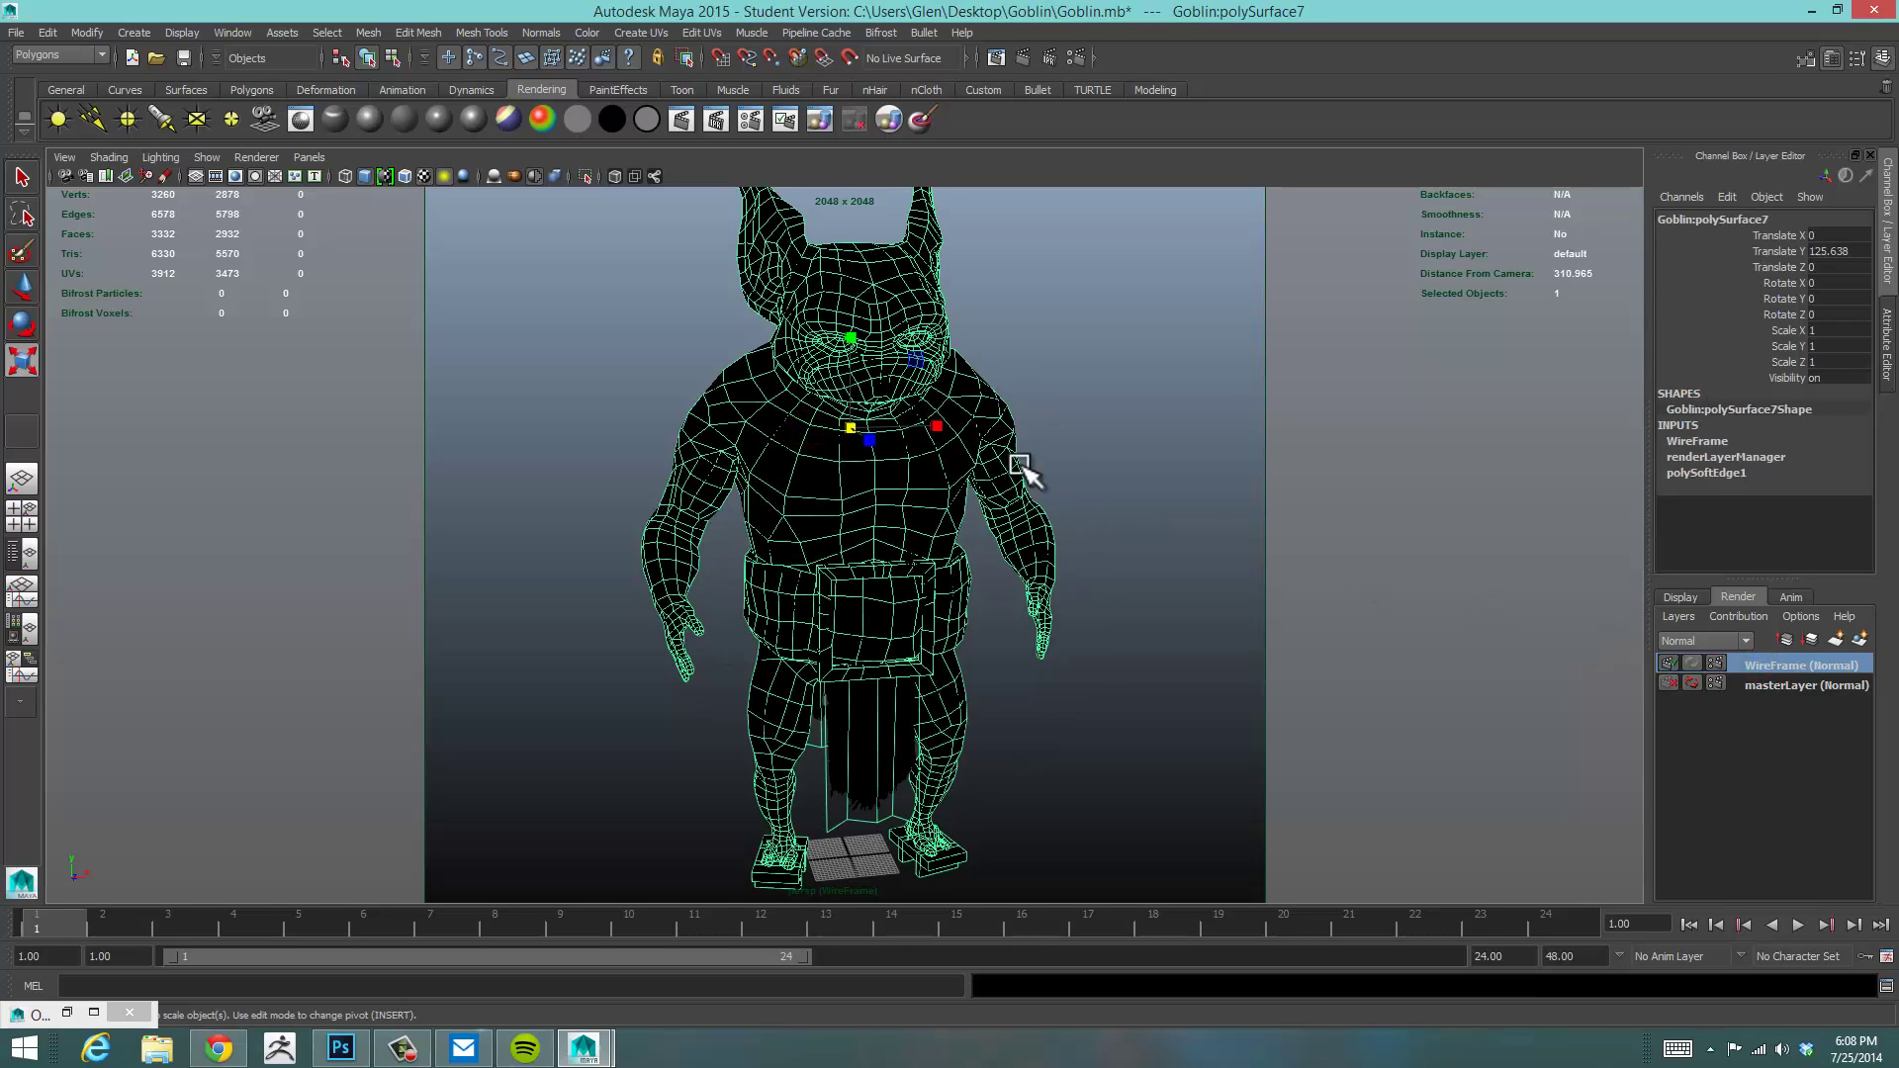
pyautogui.press('5')
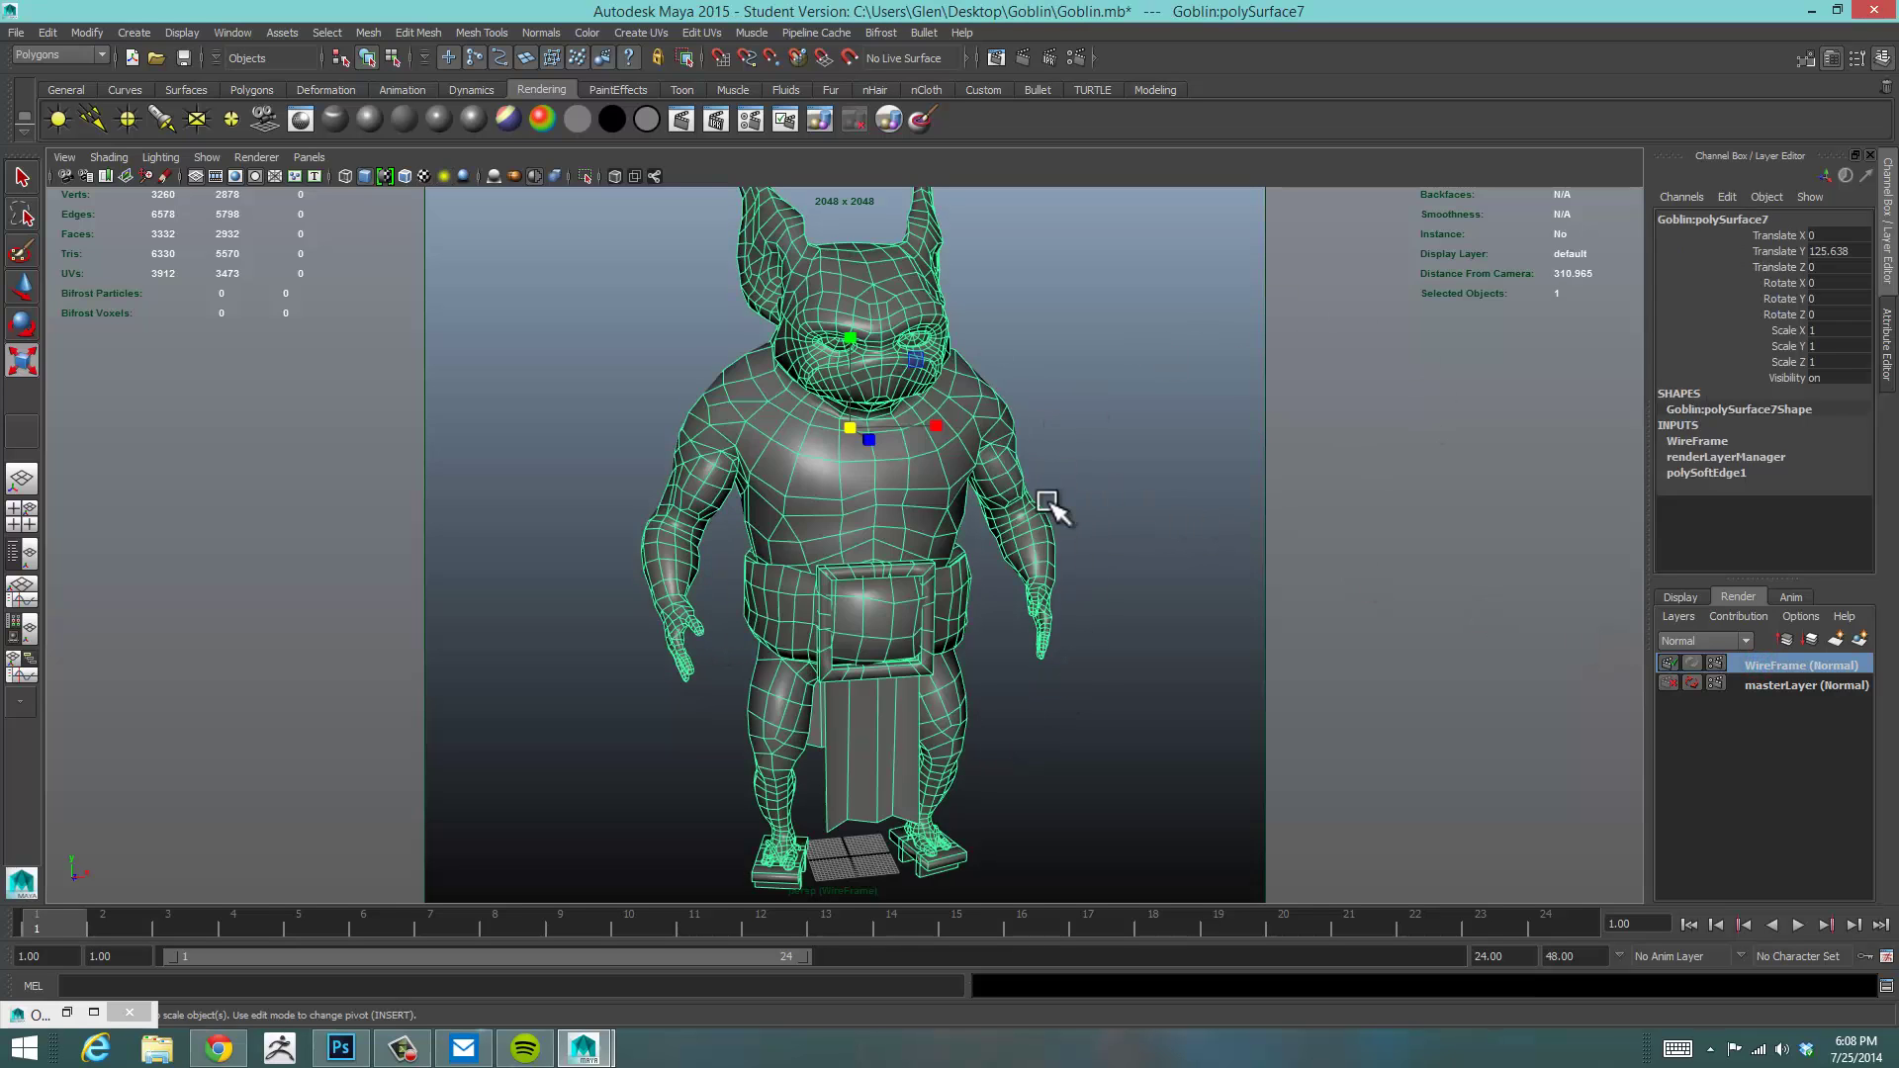
pyautogui.press('6')
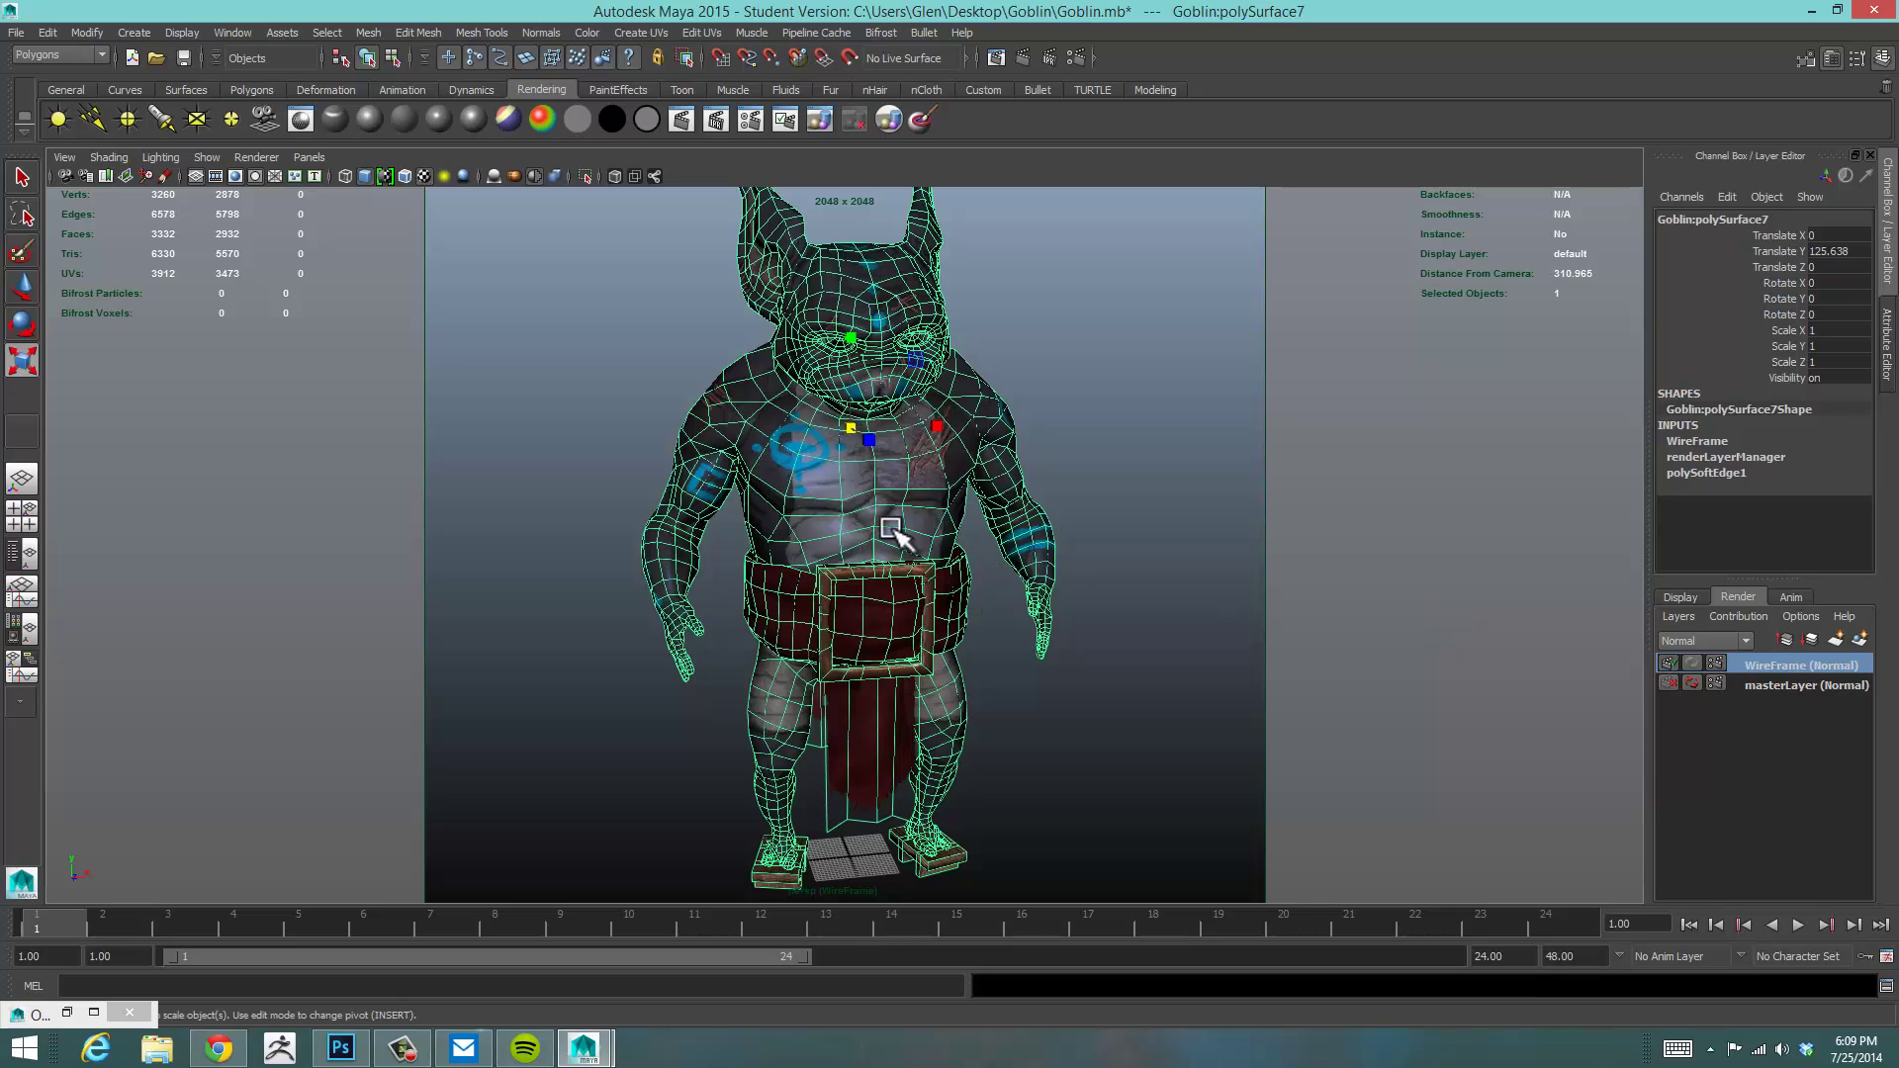
# Compare the goblin in shaded, textured and scene-lit display, and return to textured display
pyautogui.click(1125, 474)
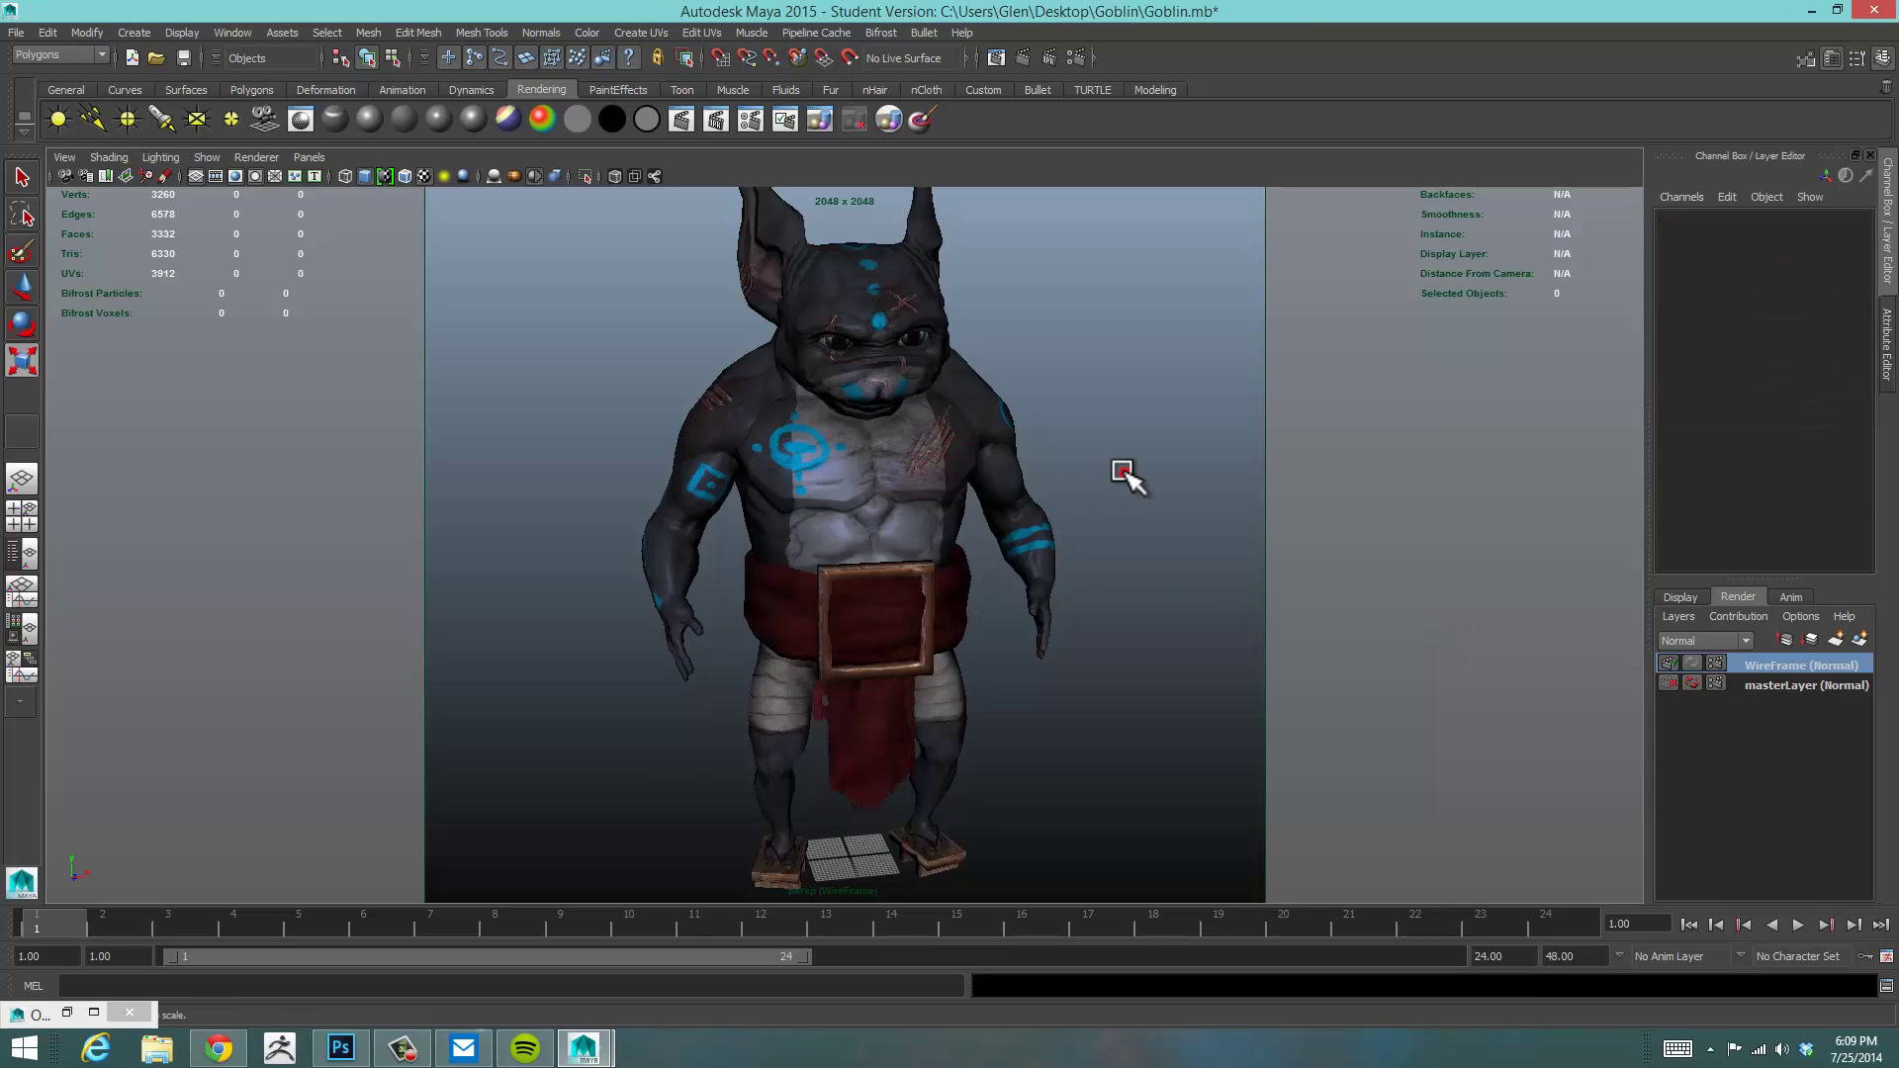
pyautogui.press('5')
pyautogui.press('6')
pyautogui.press('7')
pyautogui.press('6')
pyautogui.click(847, 483)
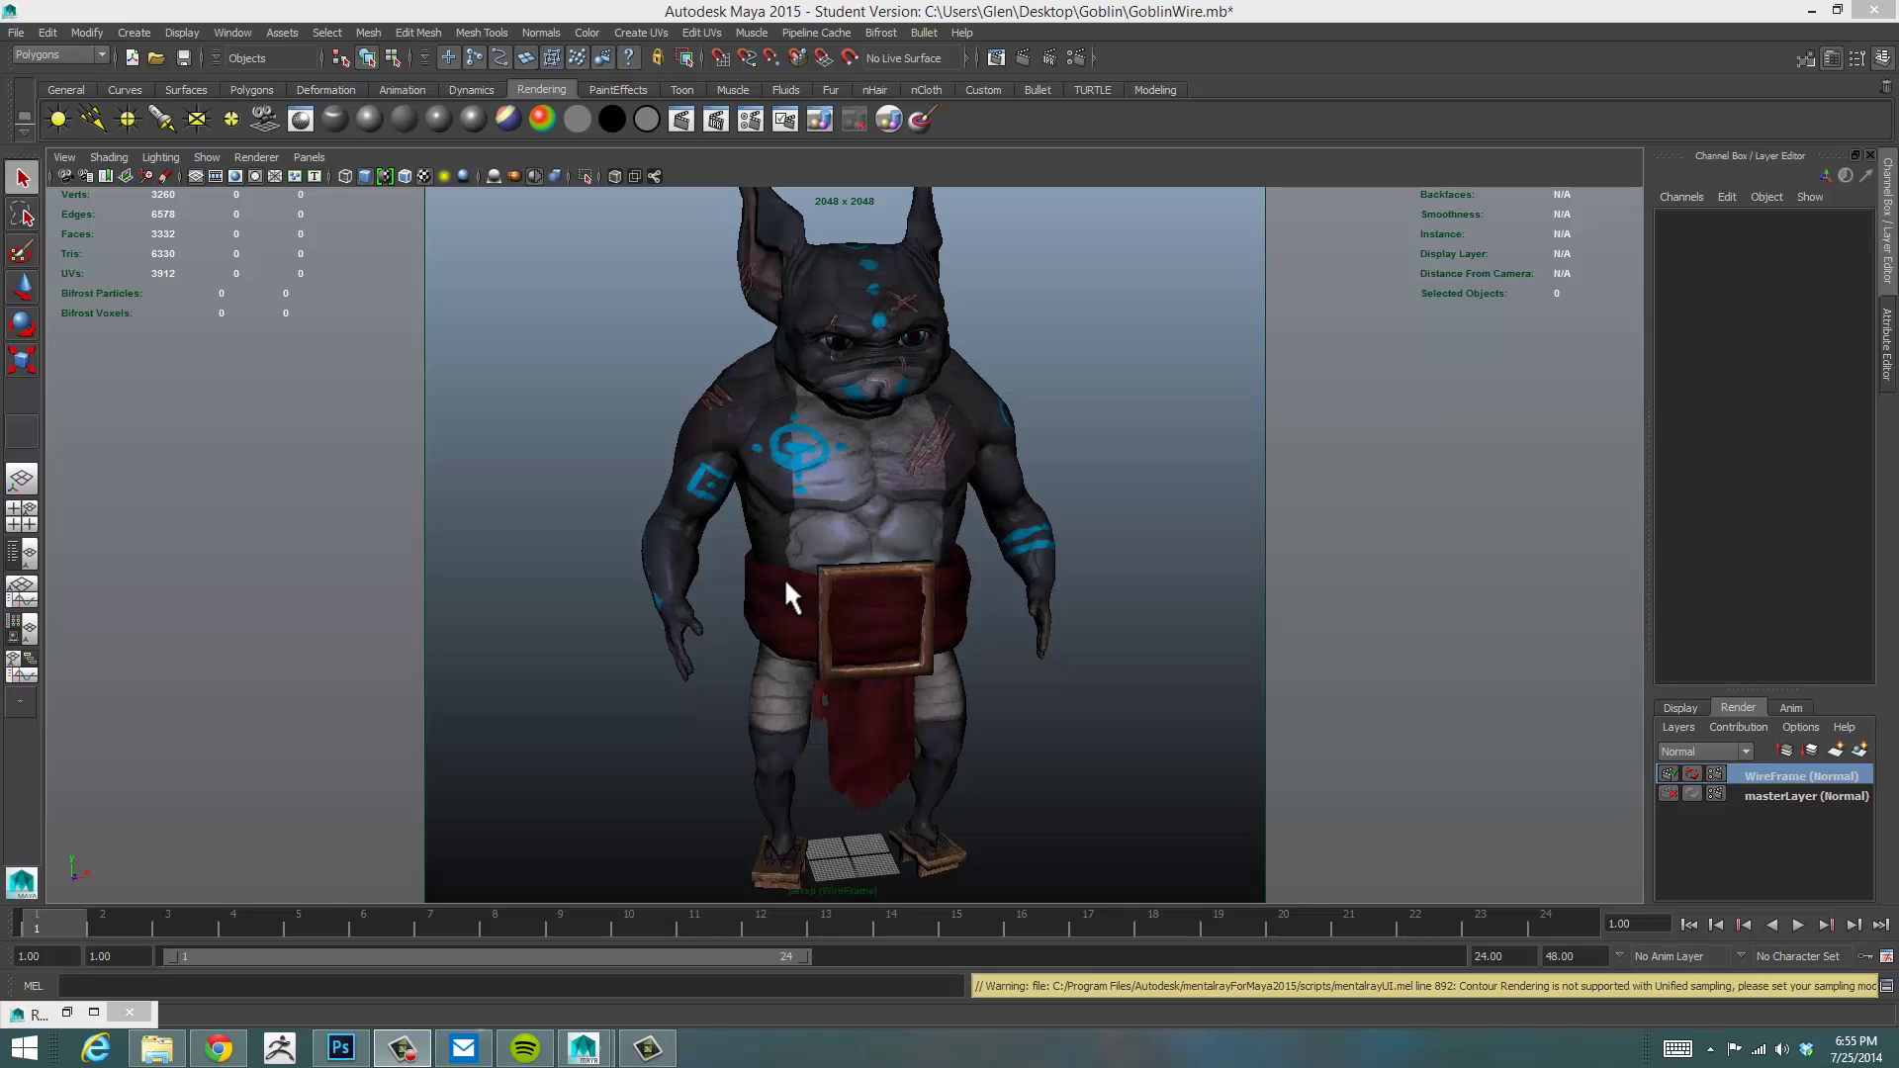
# Assign a new Lambert material to the goblin mesh in the WireFrame layer and deselect it
pyautogui.click(863, 390)
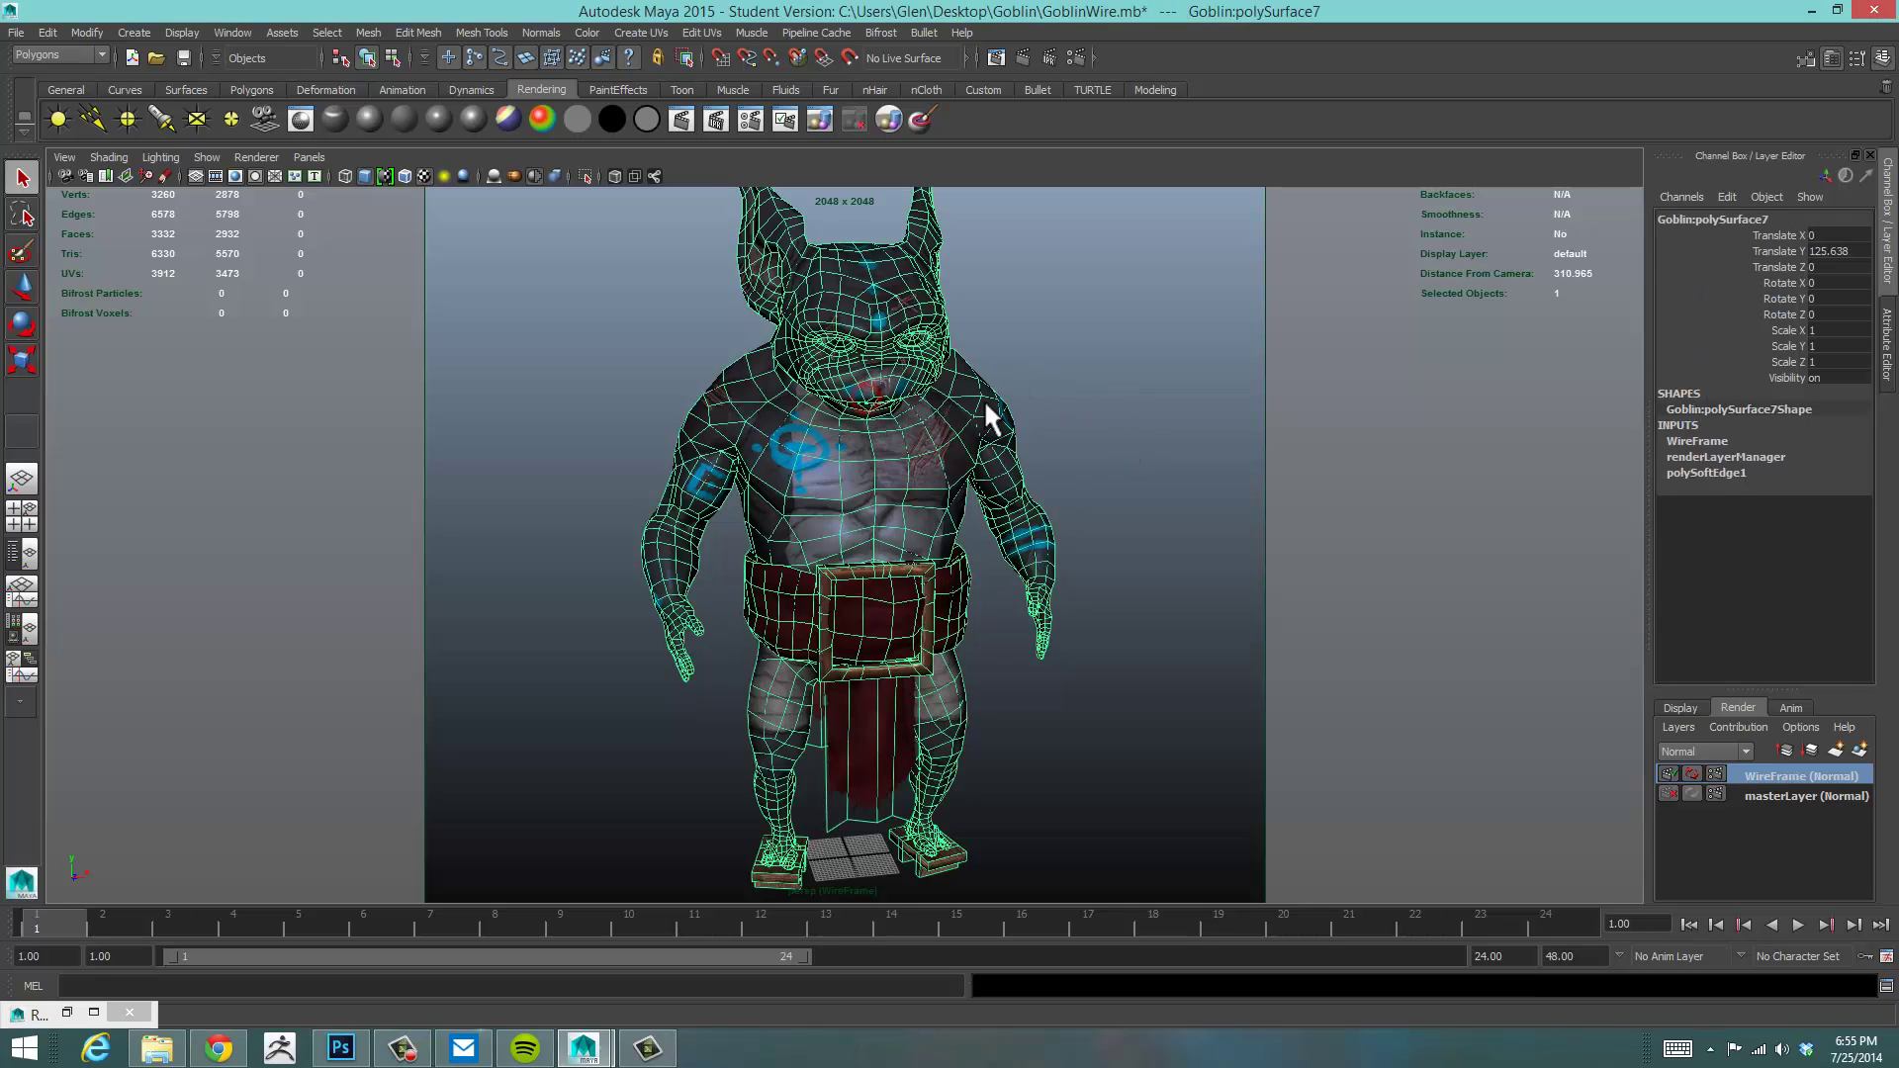
pyautogui.rightClick(859, 407)
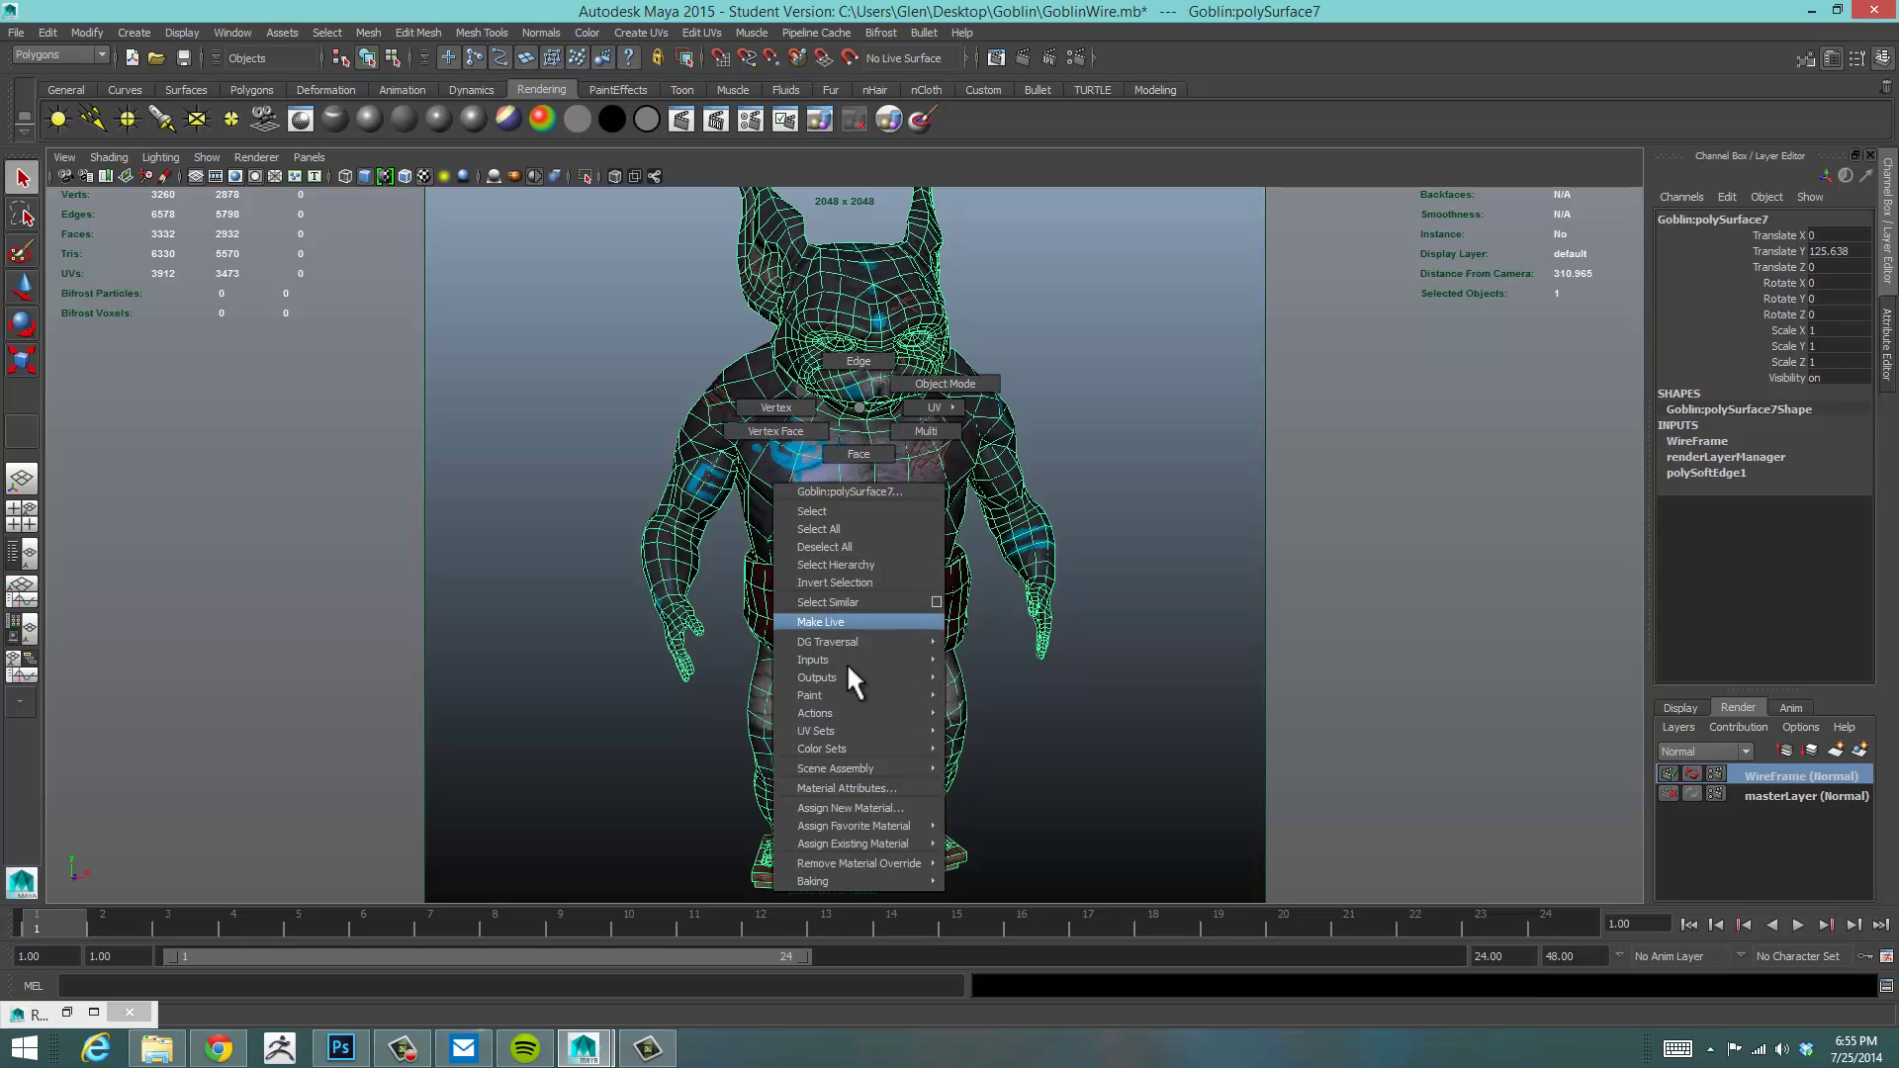
pyautogui.moveTo(865, 828)
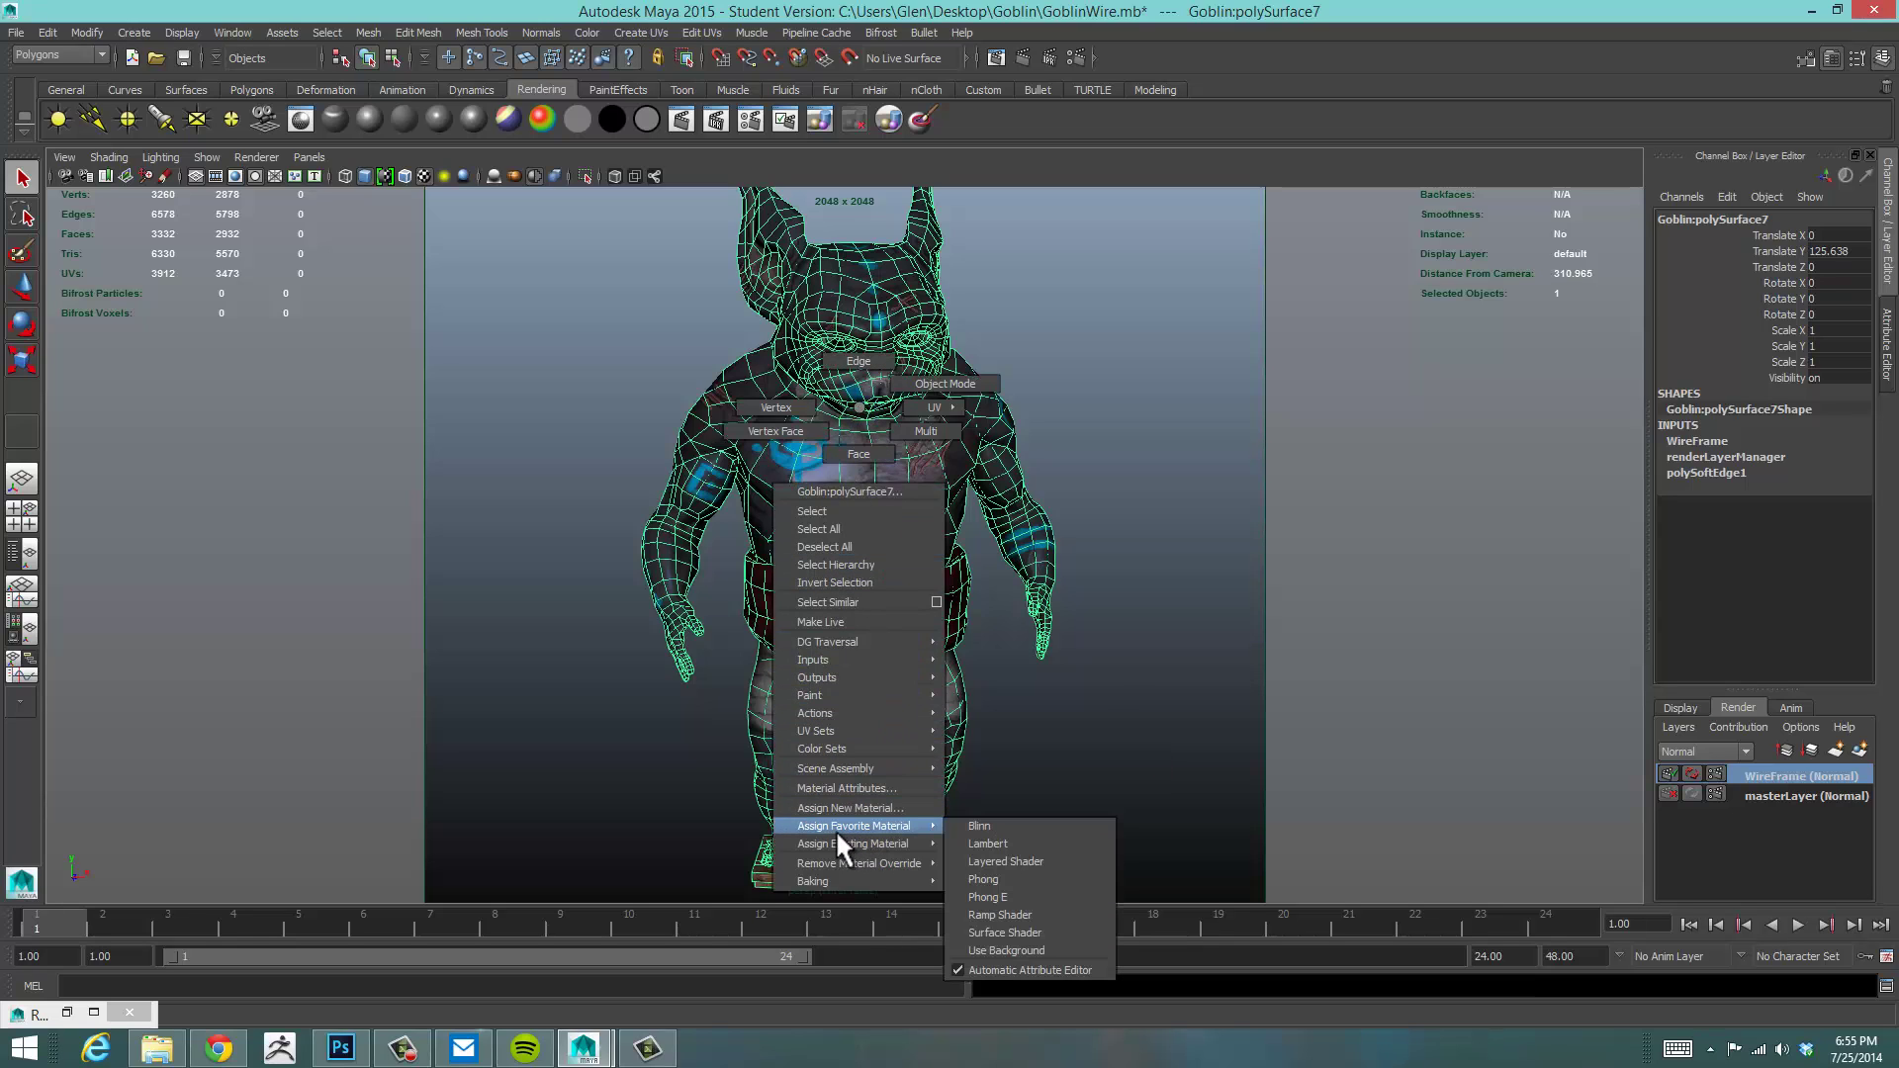
pyautogui.click(1025, 842)
pyautogui.click(948, 316)
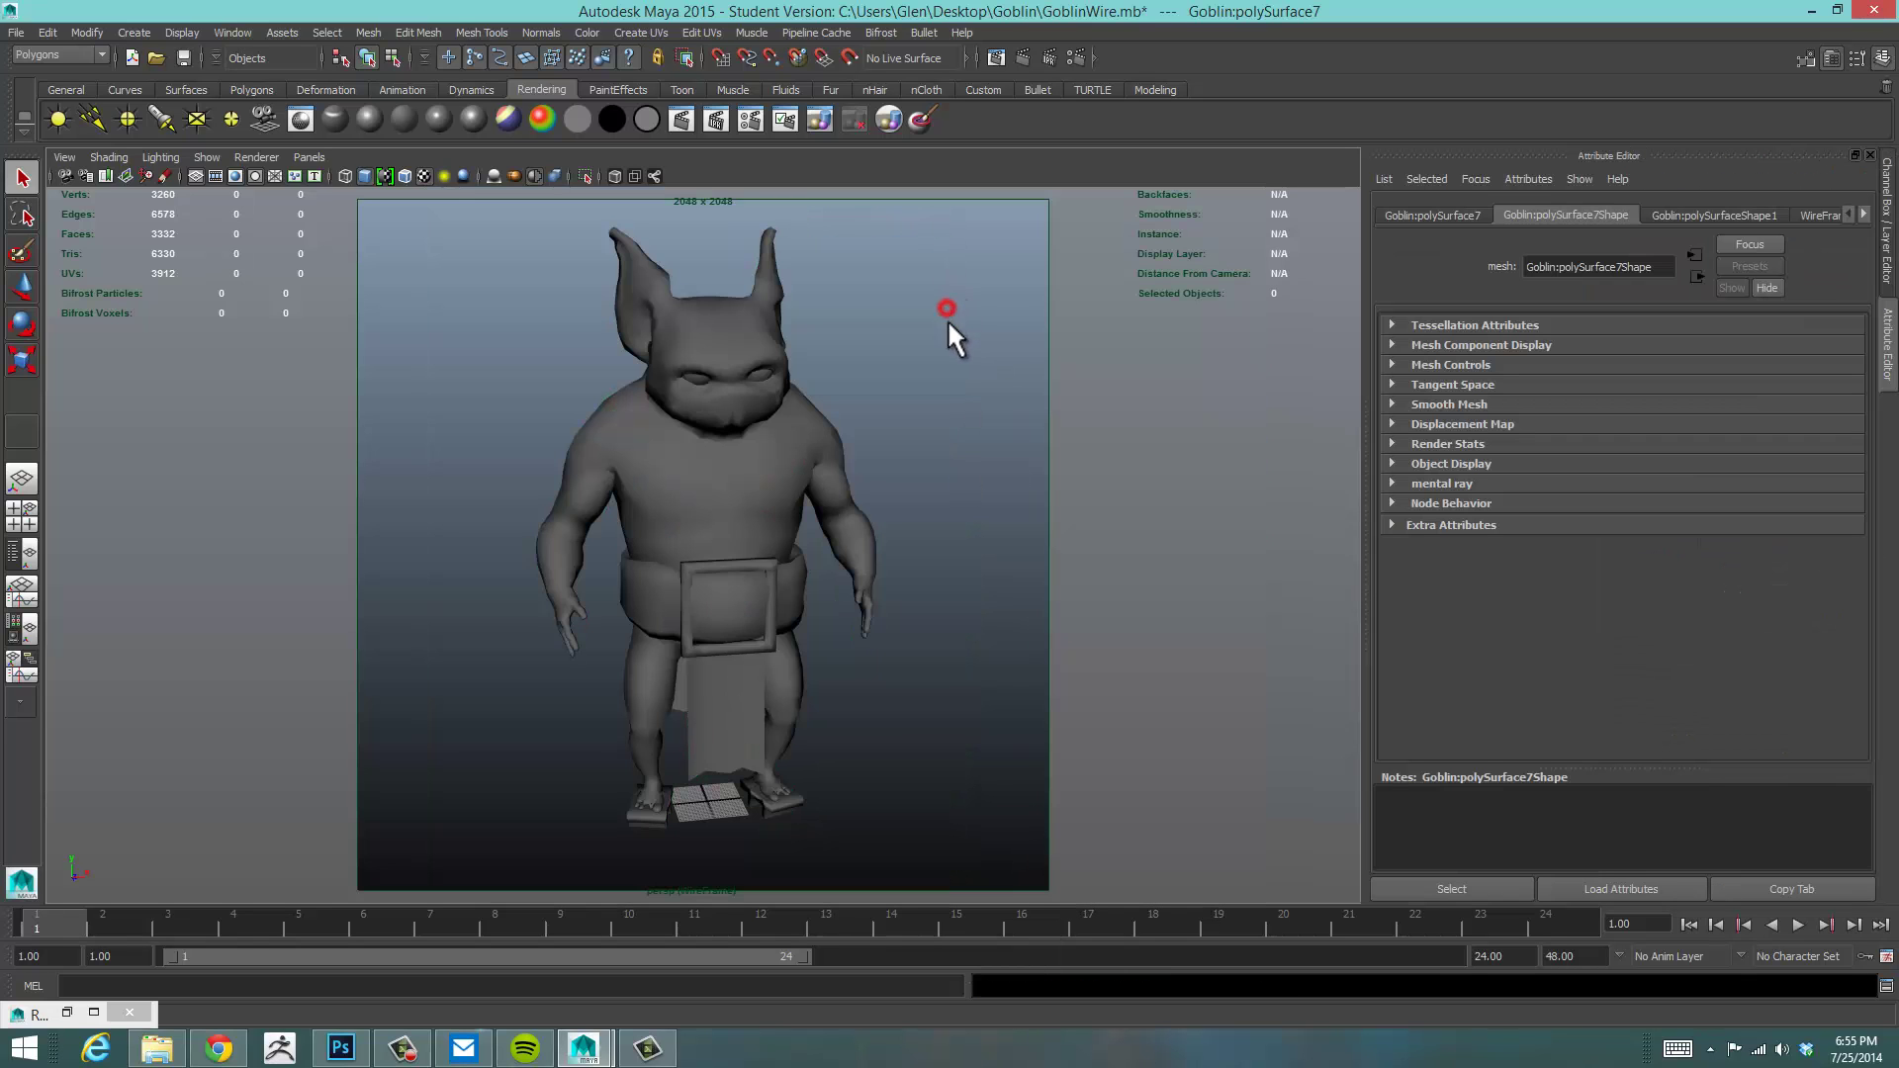
# Open the goblin's Lambert material attributes, set its colour to white and raise its incandescence
pyautogui.click(762, 459)
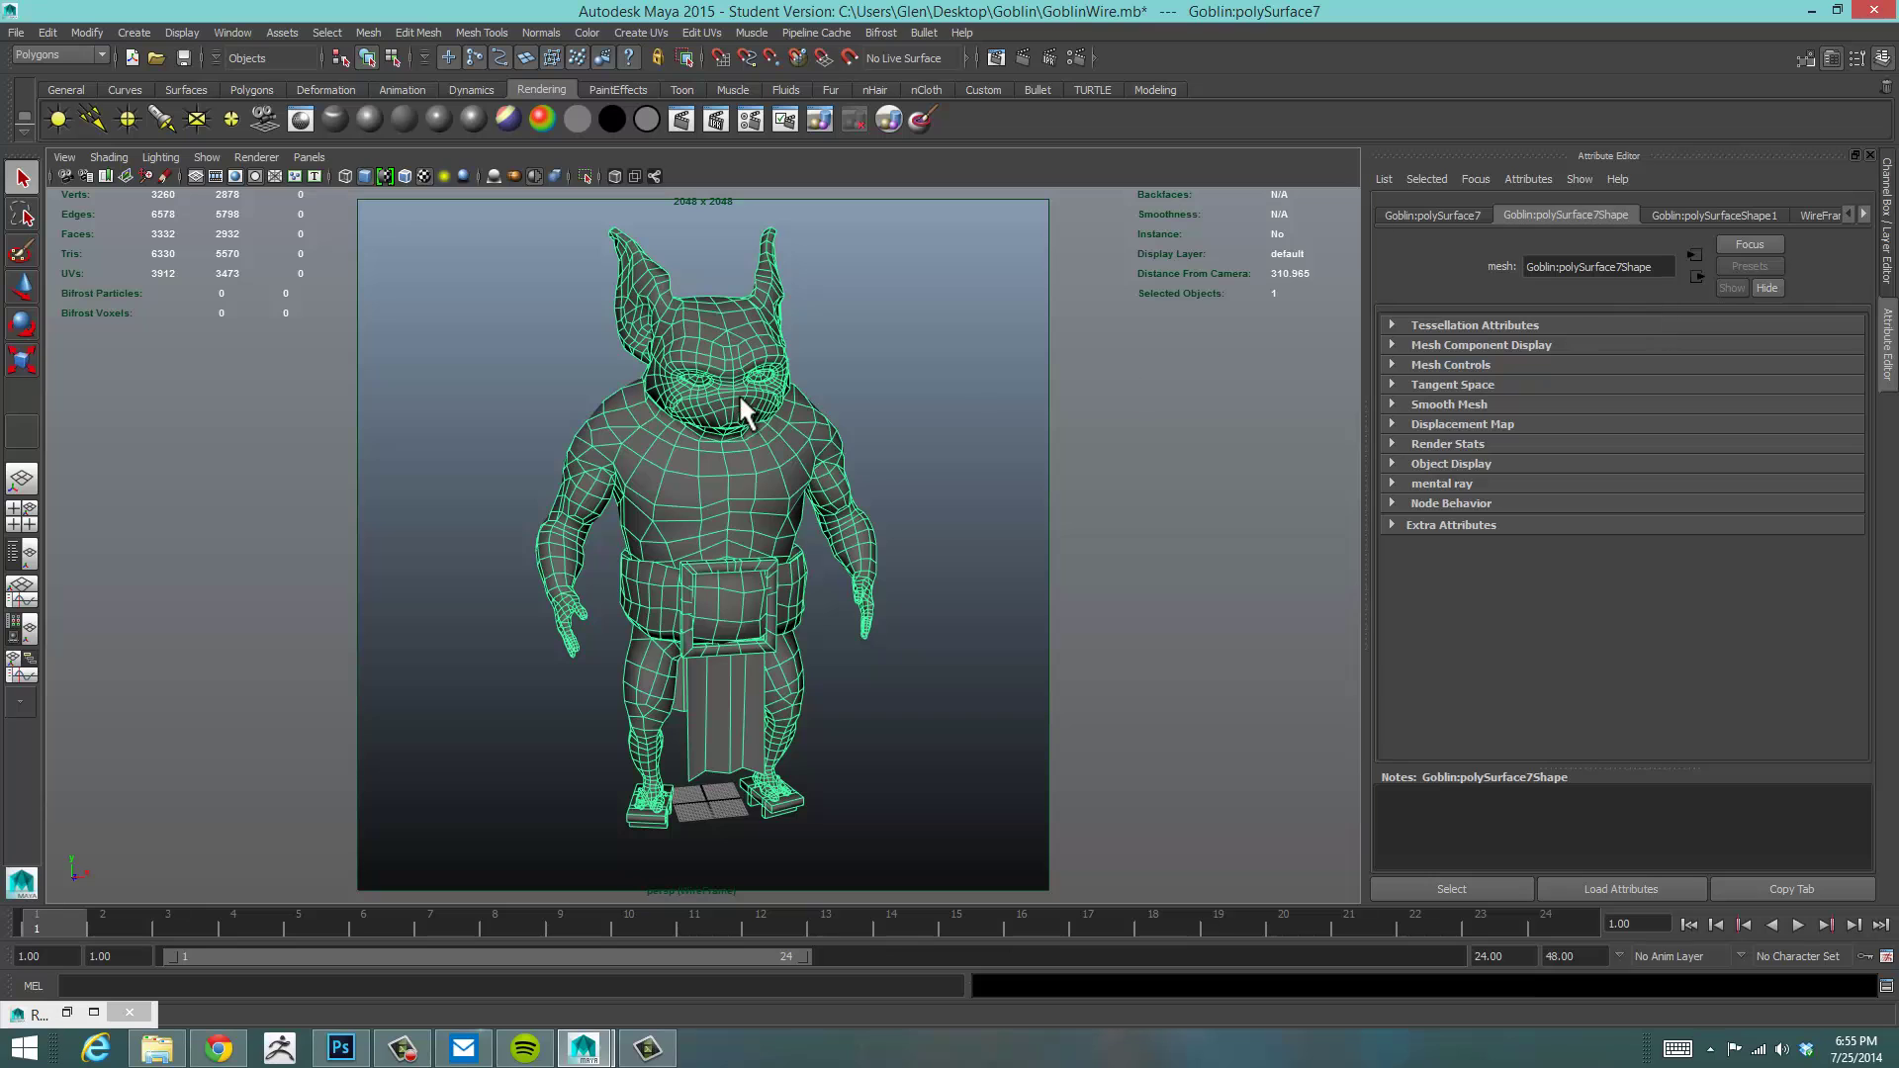
pyautogui.moveTo(740, 398); pyautogui.dragTo(698, 779, button='right')
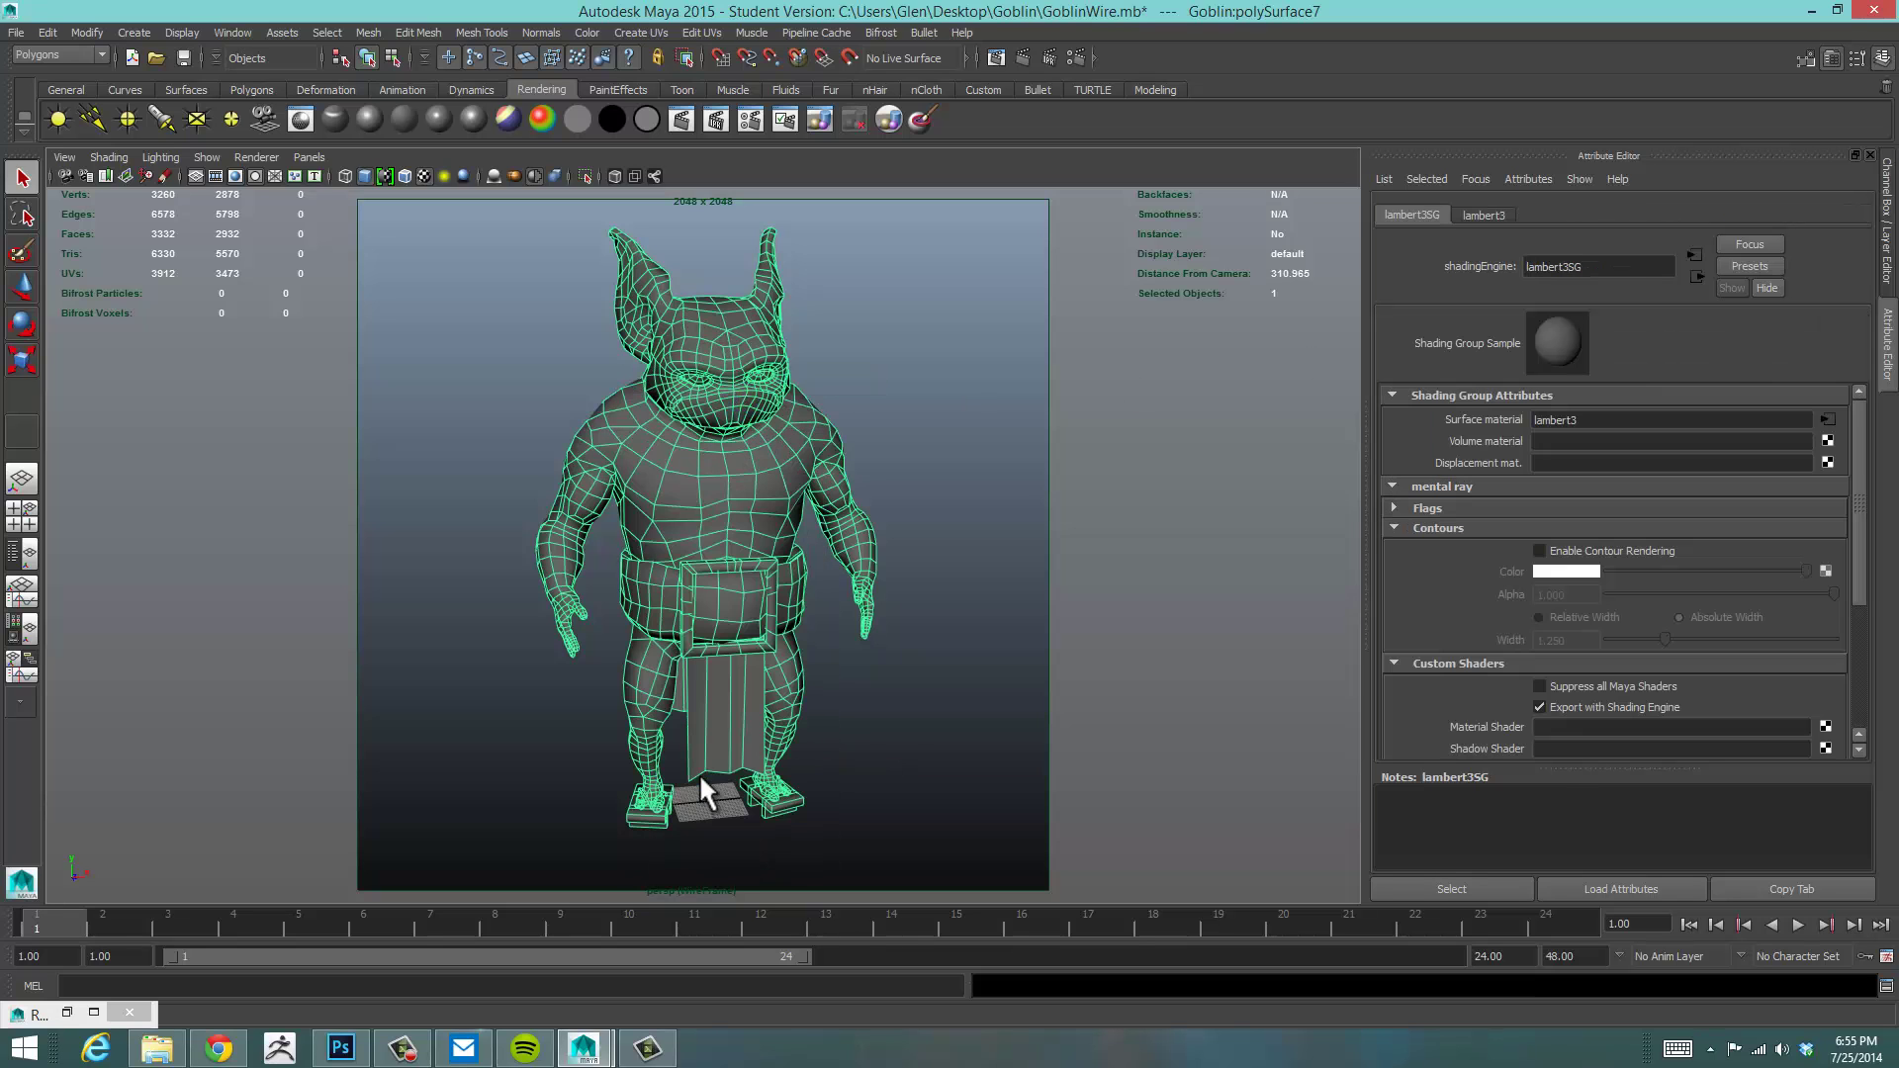
pyautogui.moveTo(735, 403); pyautogui.dragTo(689, 780, button='right')
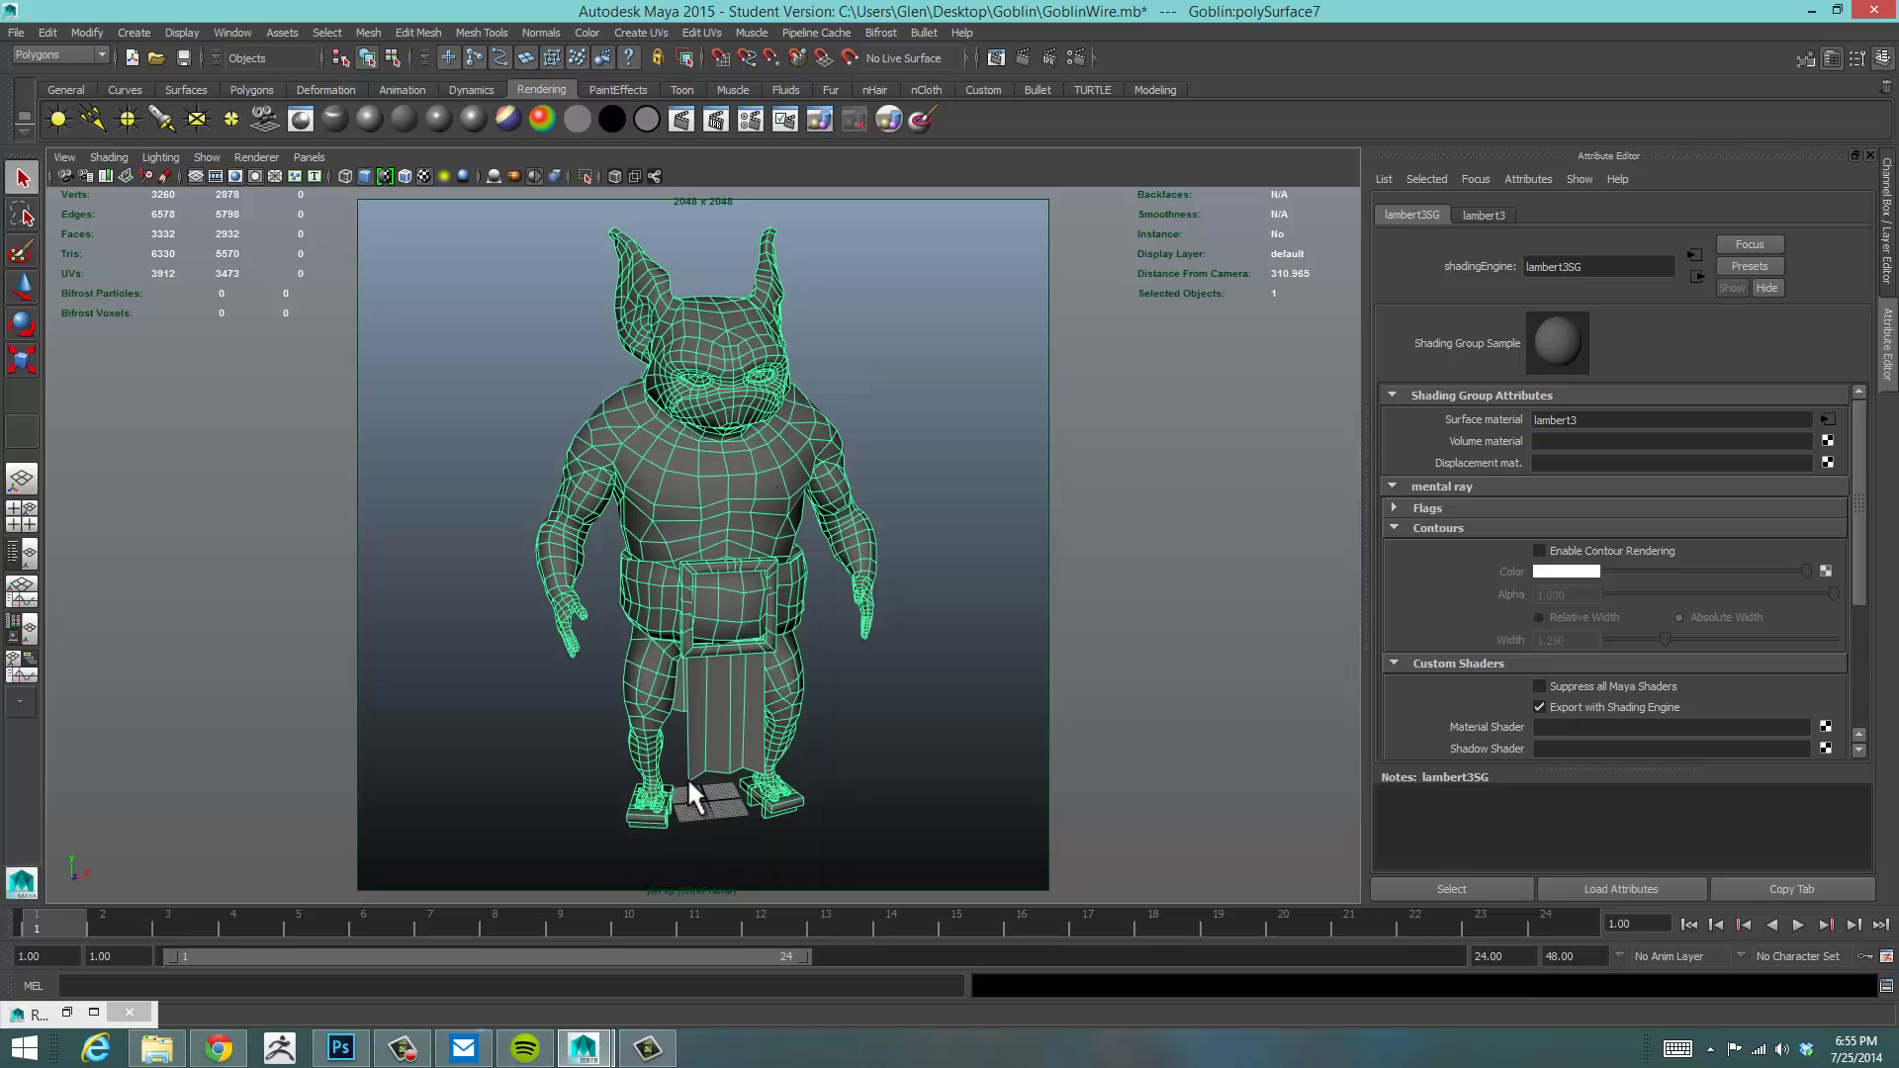
pyautogui.click(1484, 216)
pyautogui.moveTo(1707, 414); pyautogui.dragTo(1820, 413)
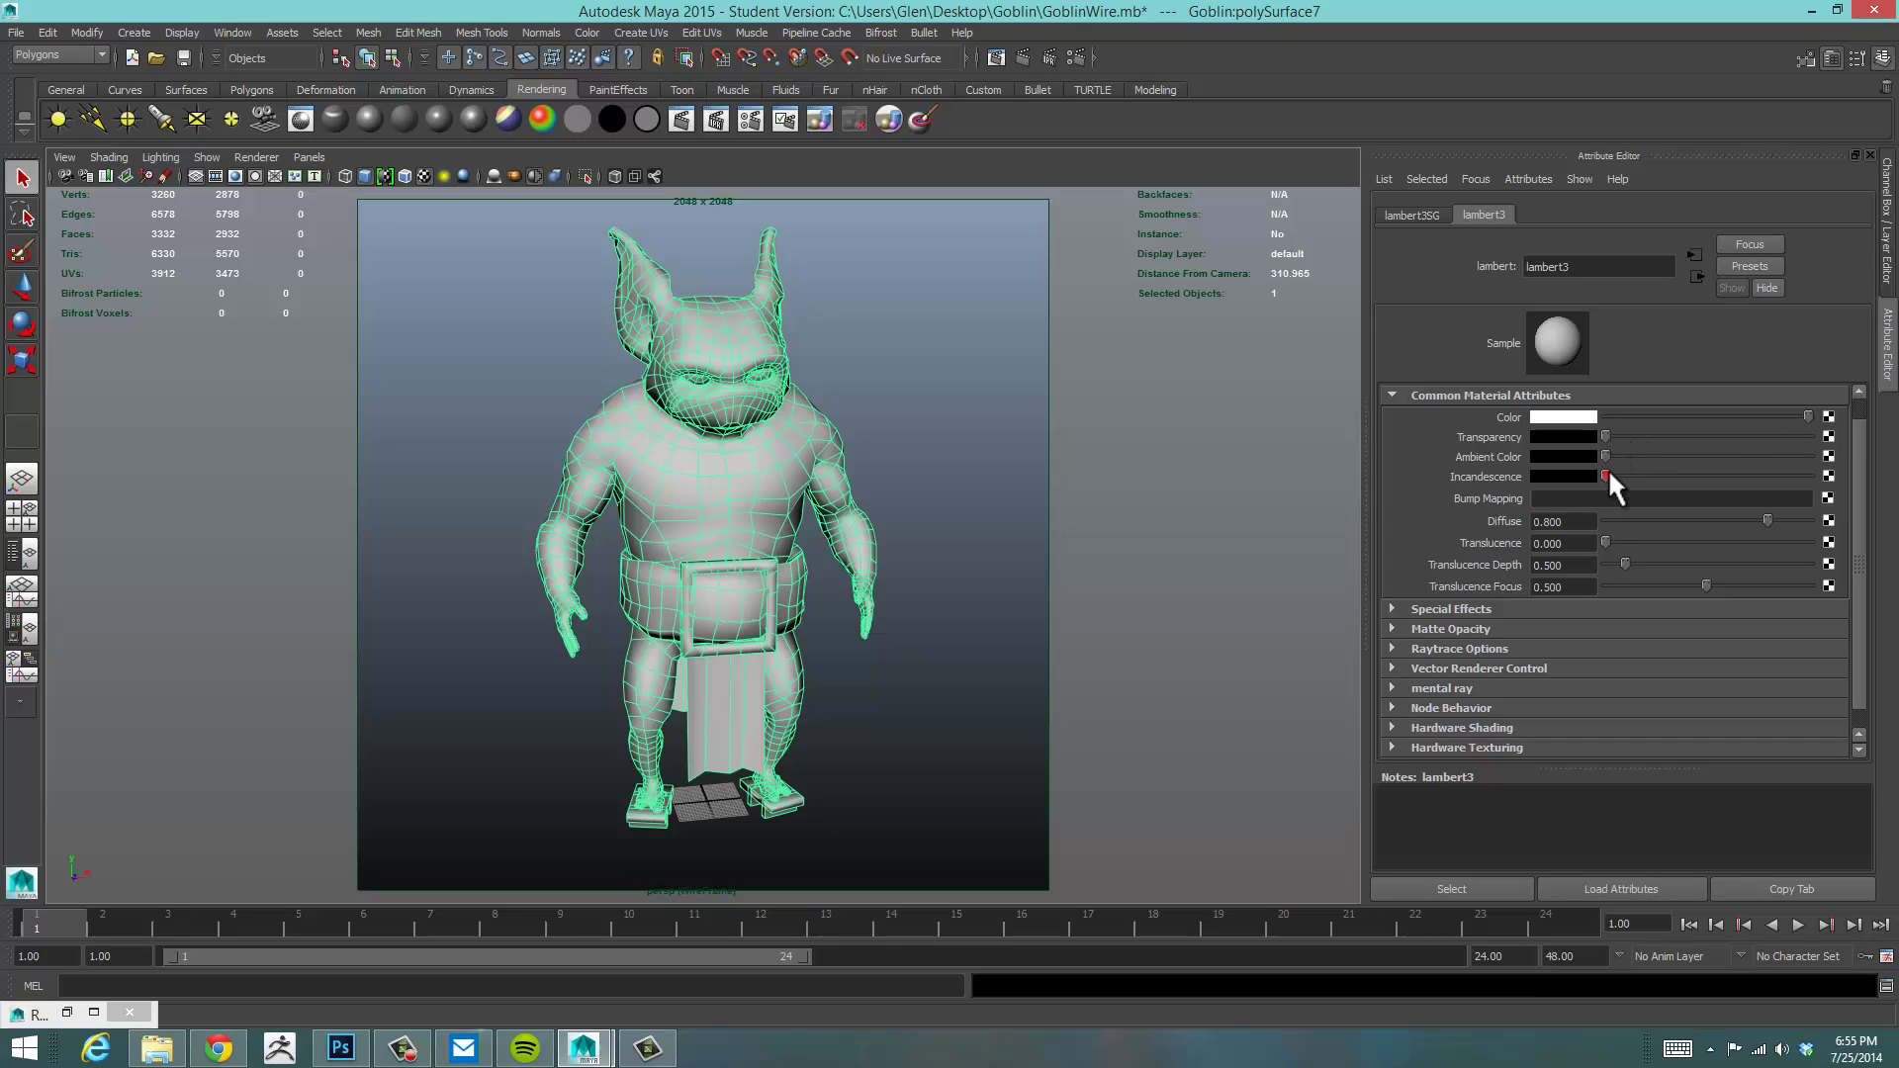
pyautogui.moveTo(1607, 470); pyautogui.dragTo(1656, 471)
# Enable mental ray contour rendering in the goblin Lambert's shading group and set the contour colour to black
pyautogui.click(839, 424)
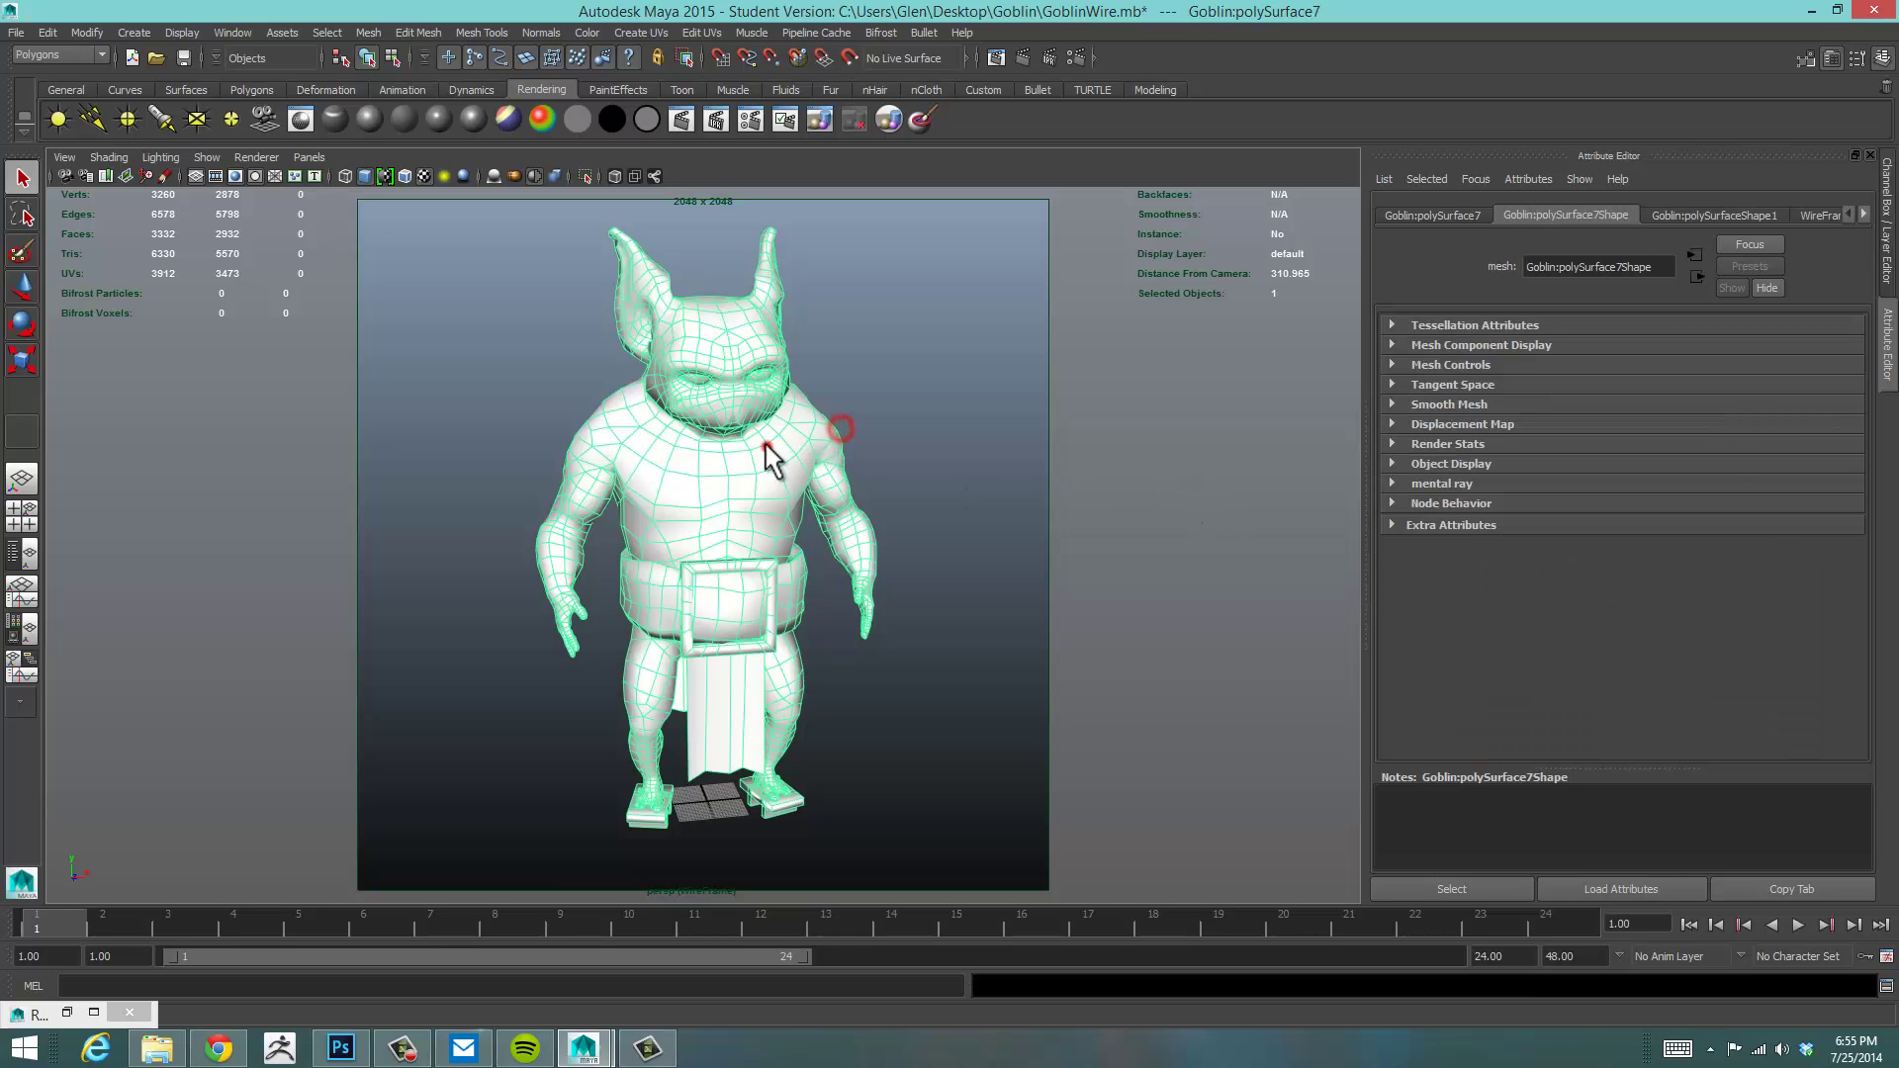
pyautogui.moveTo(743, 401); pyautogui.dragTo(770, 770, button='right')
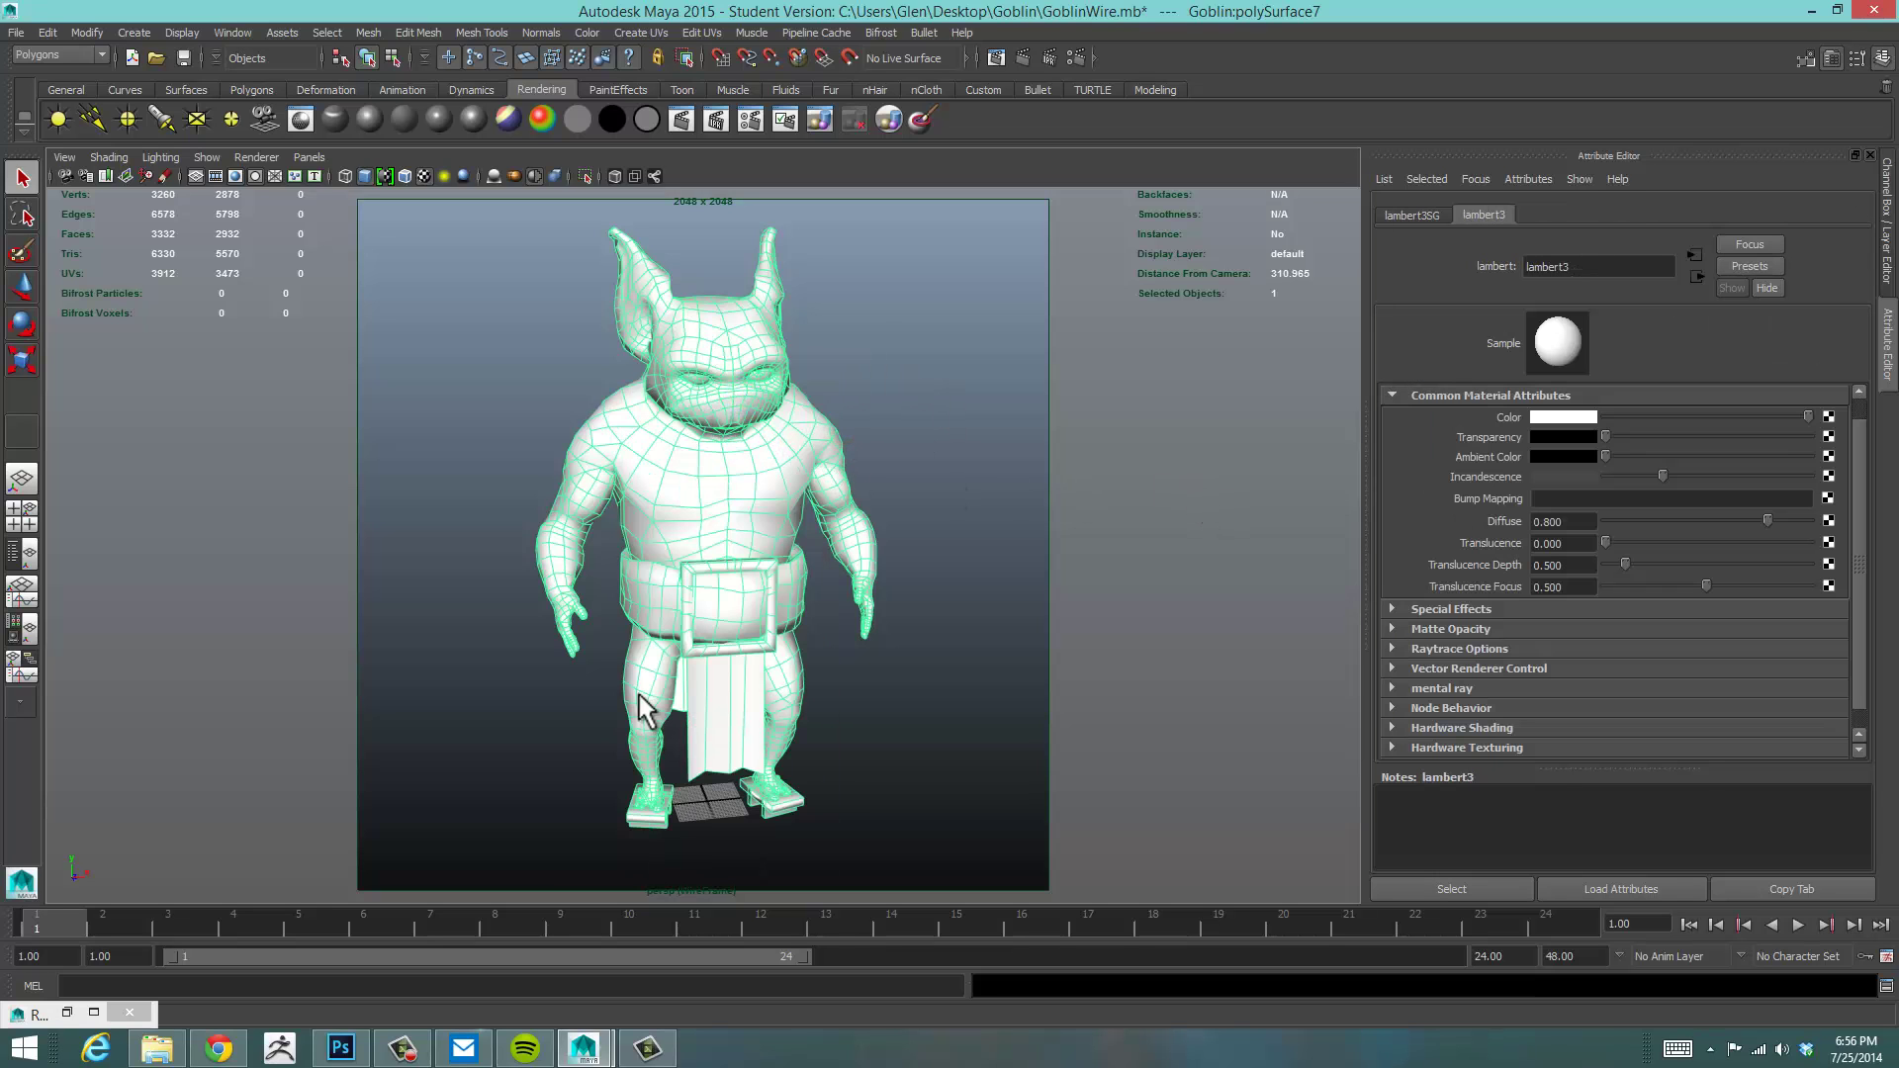
pyautogui.click(1412, 215)
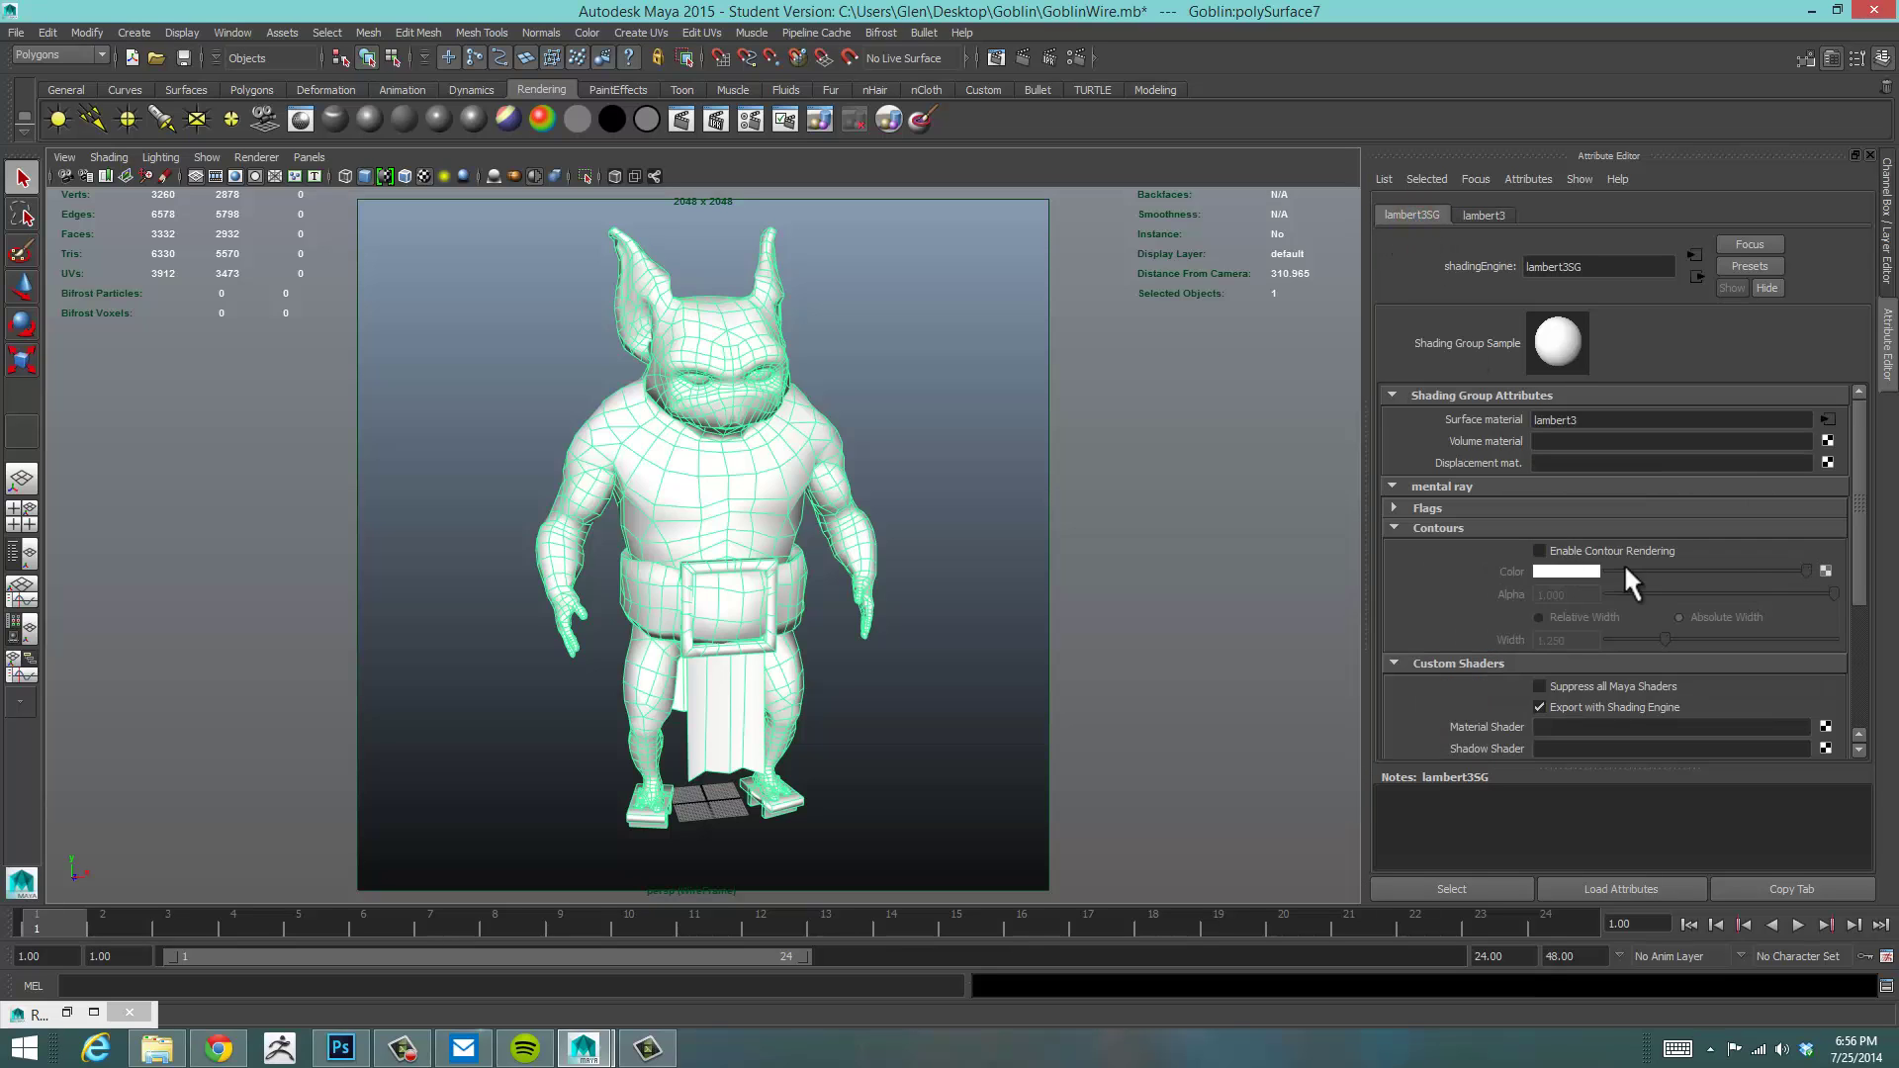
pyautogui.scroll(-1, 1849, 524)
pyautogui.click(1517, 512)
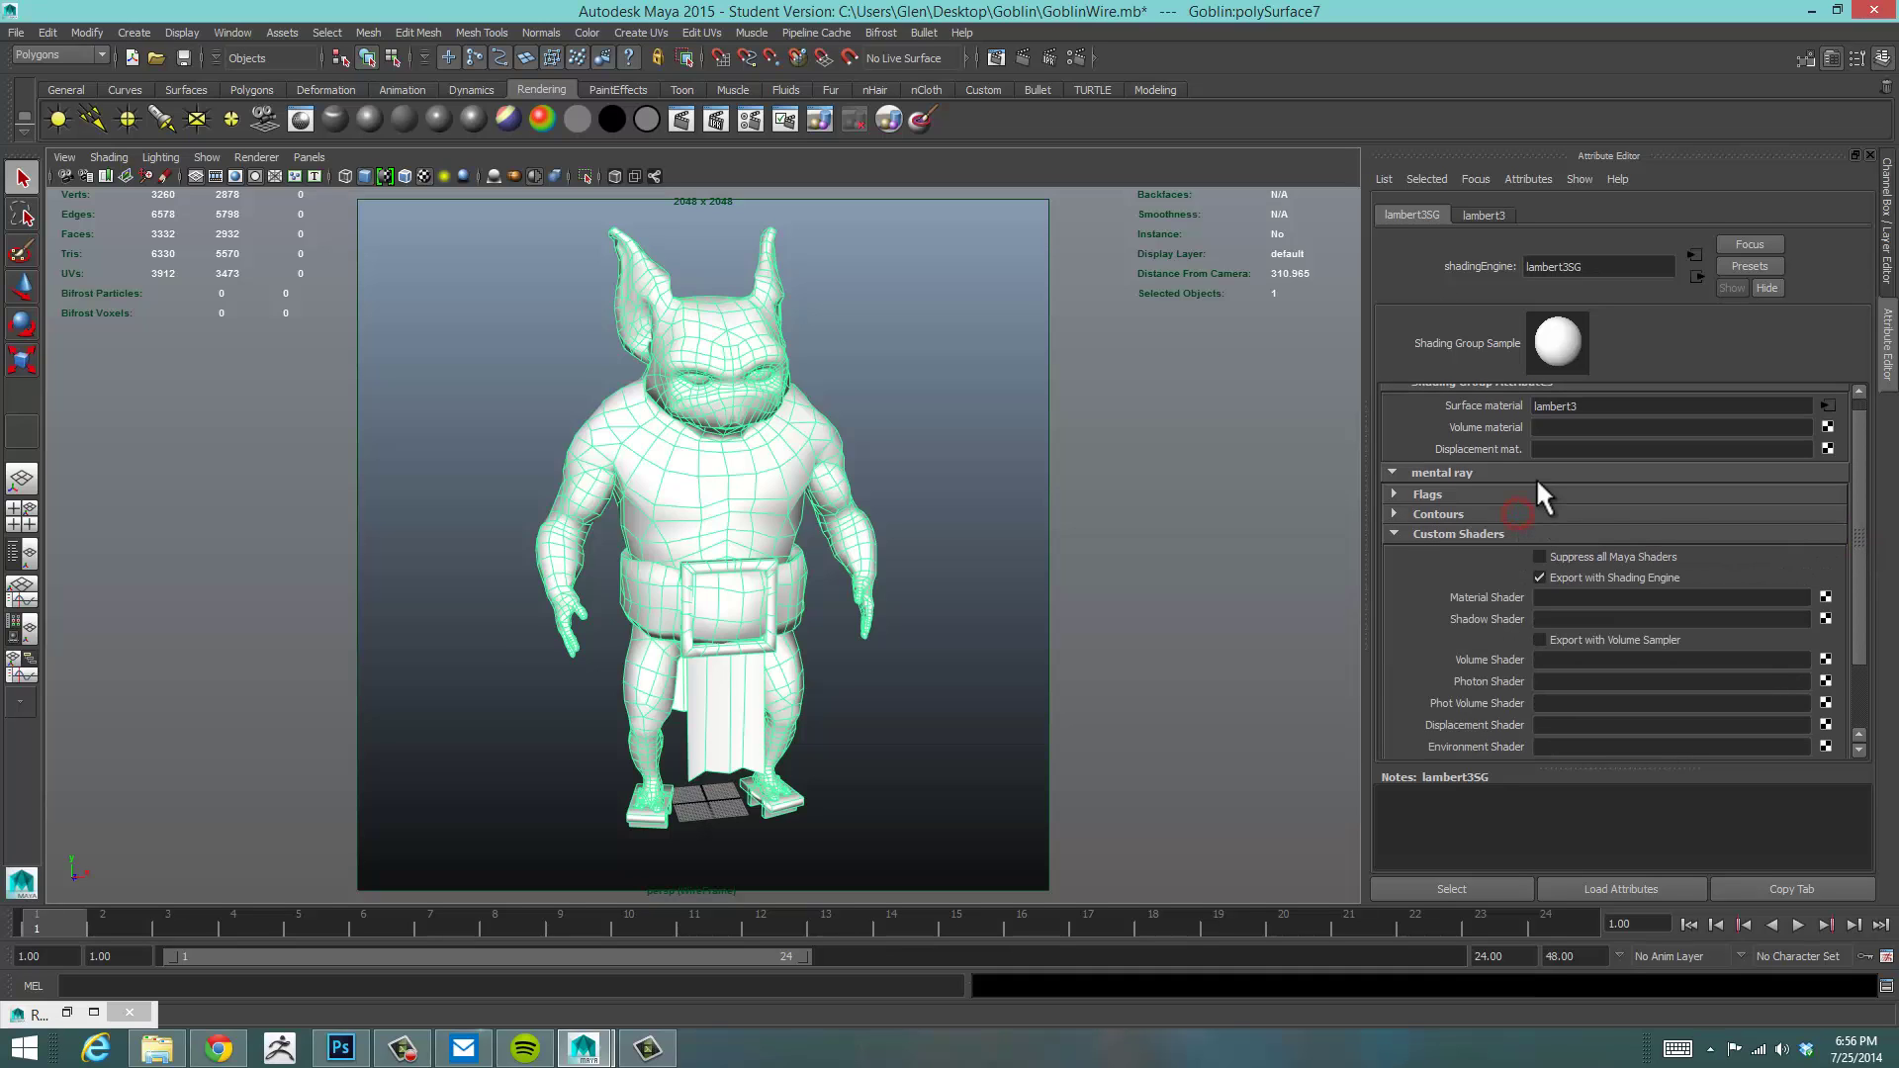
pyautogui.click(1583, 539)
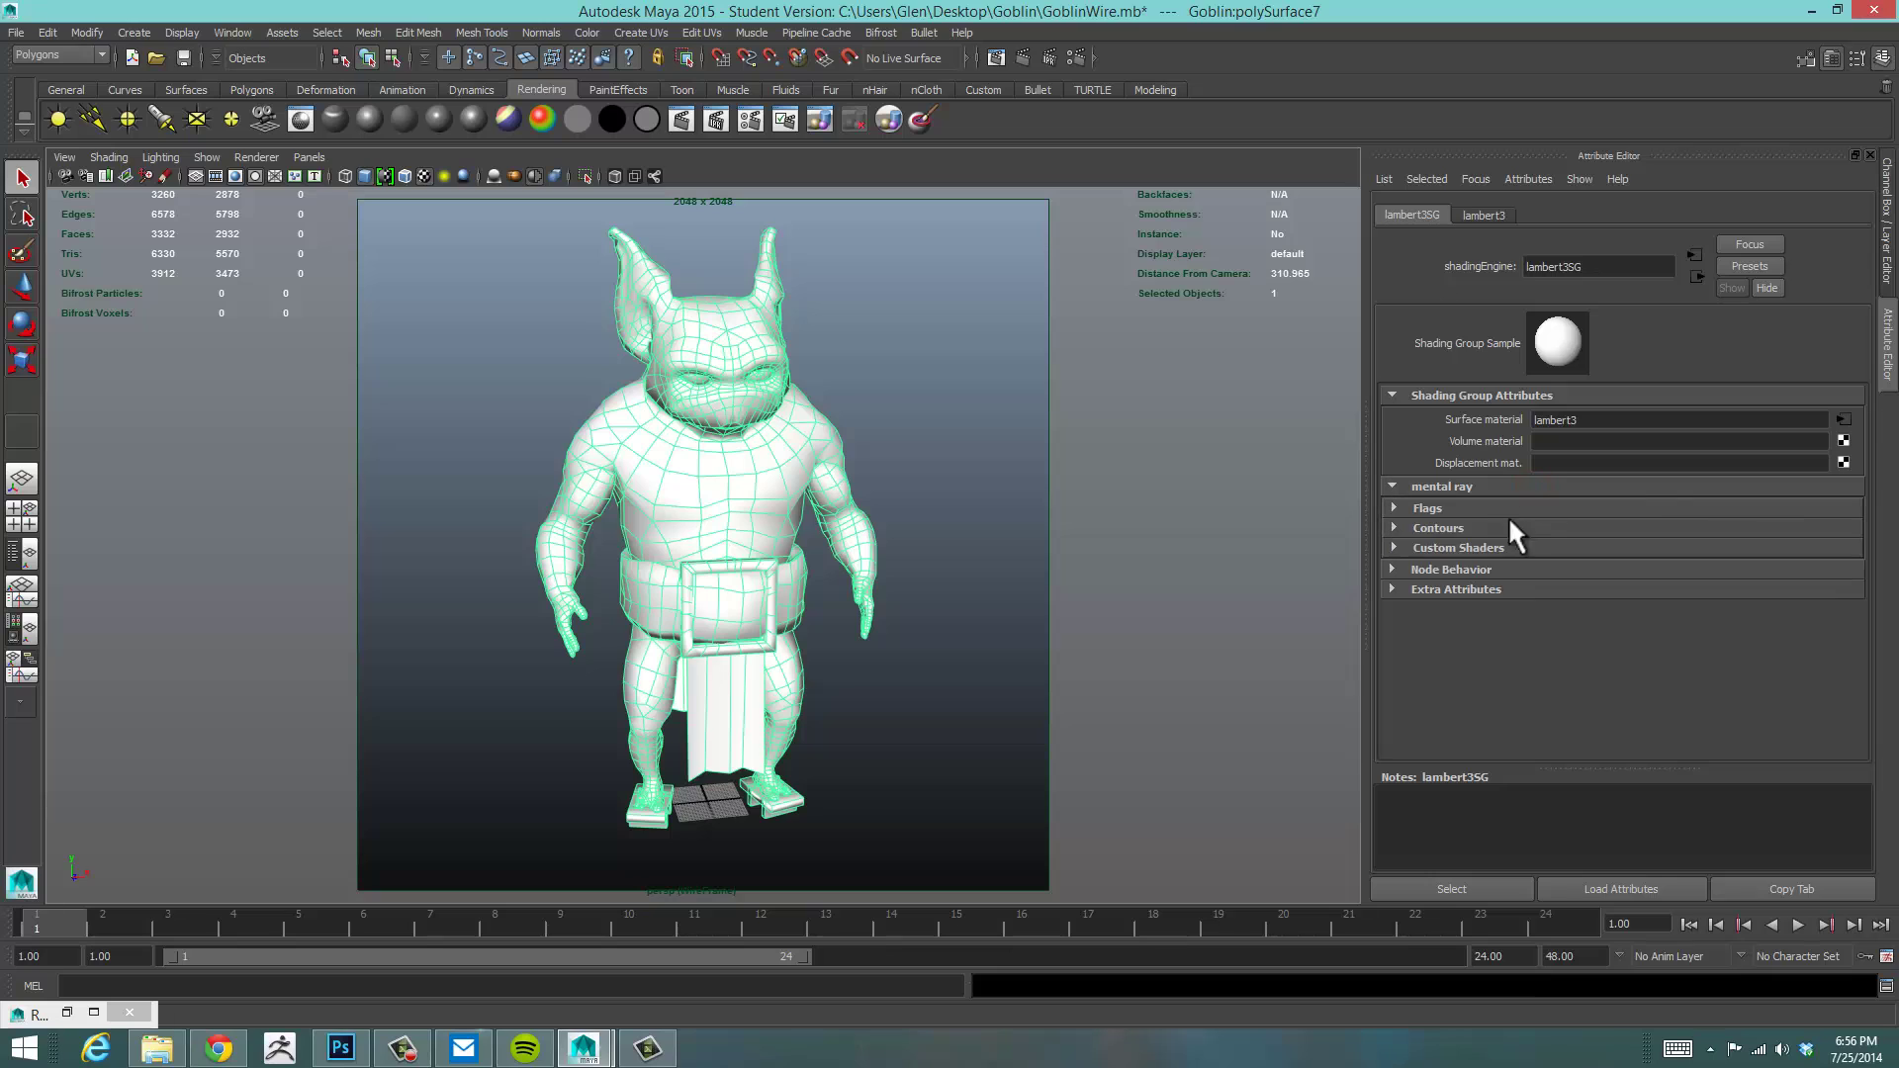
pyautogui.click(1479, 531)
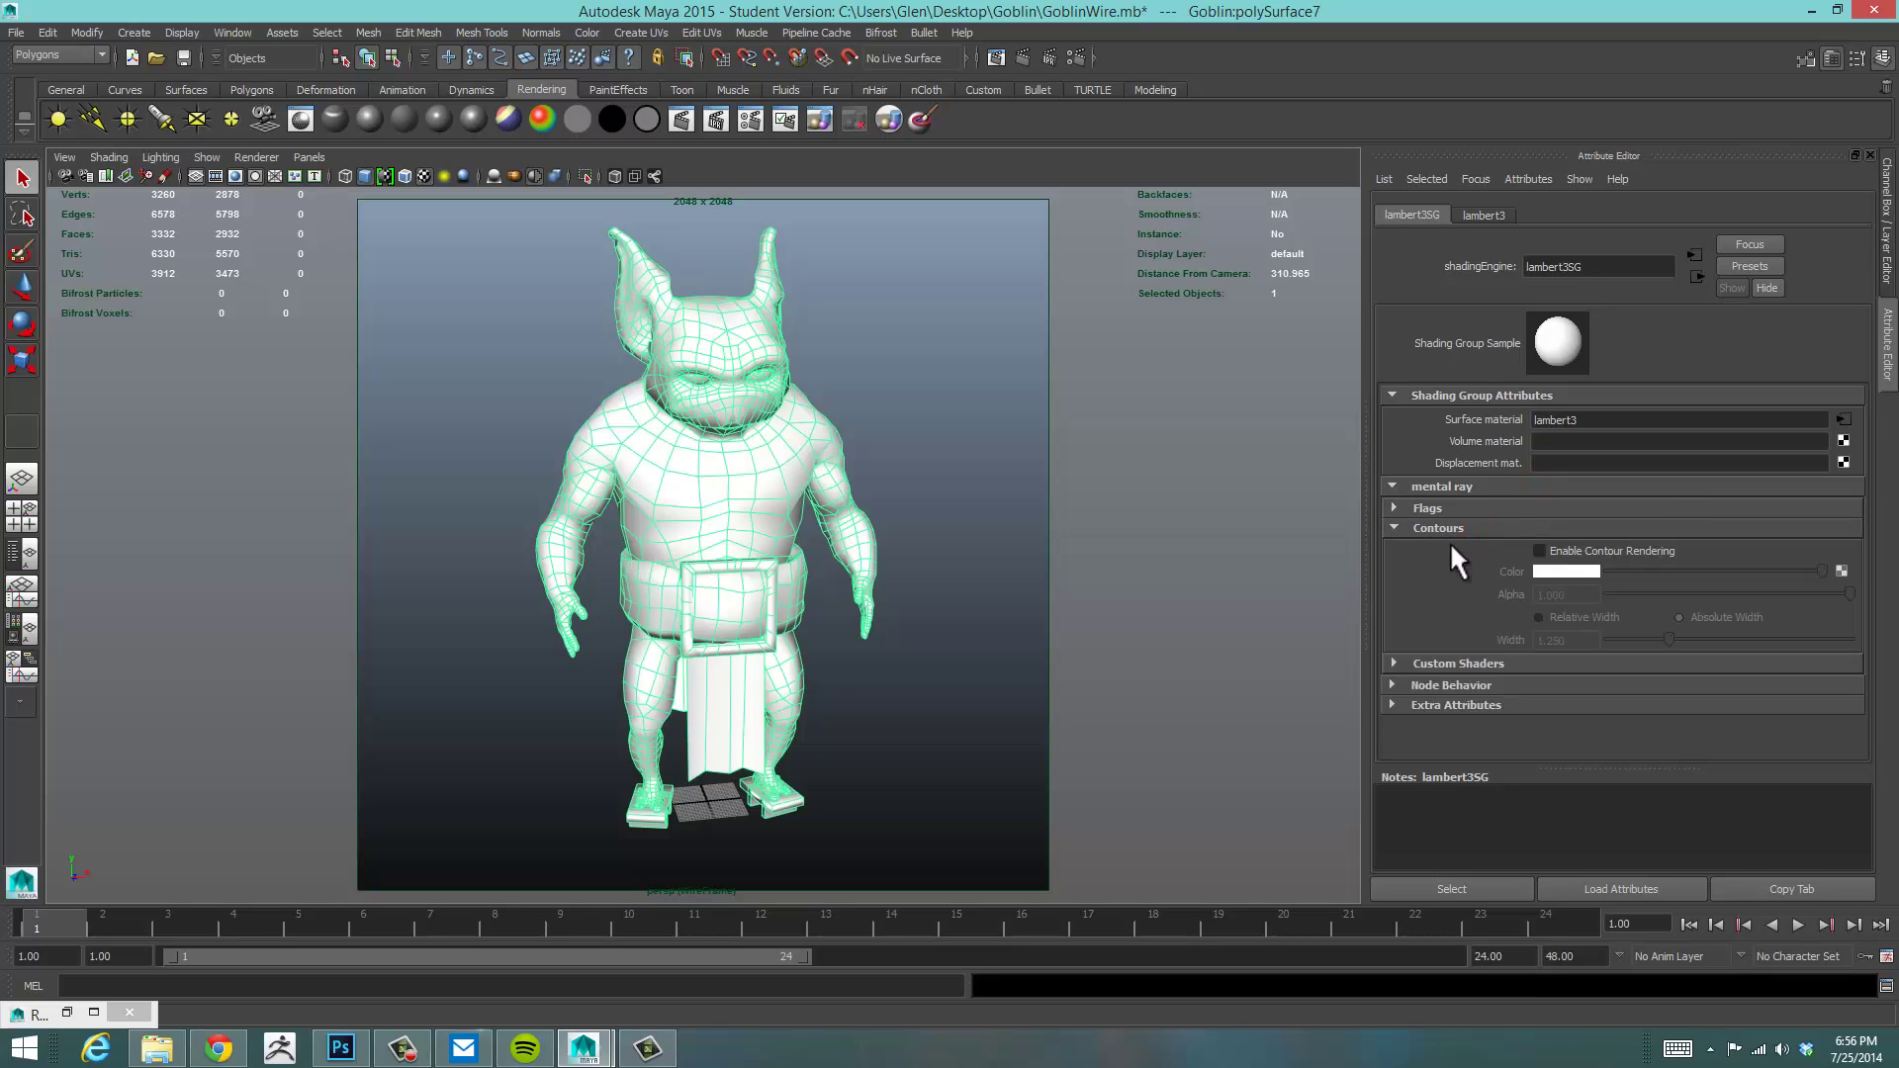
pyautogui.click(1596, 552)
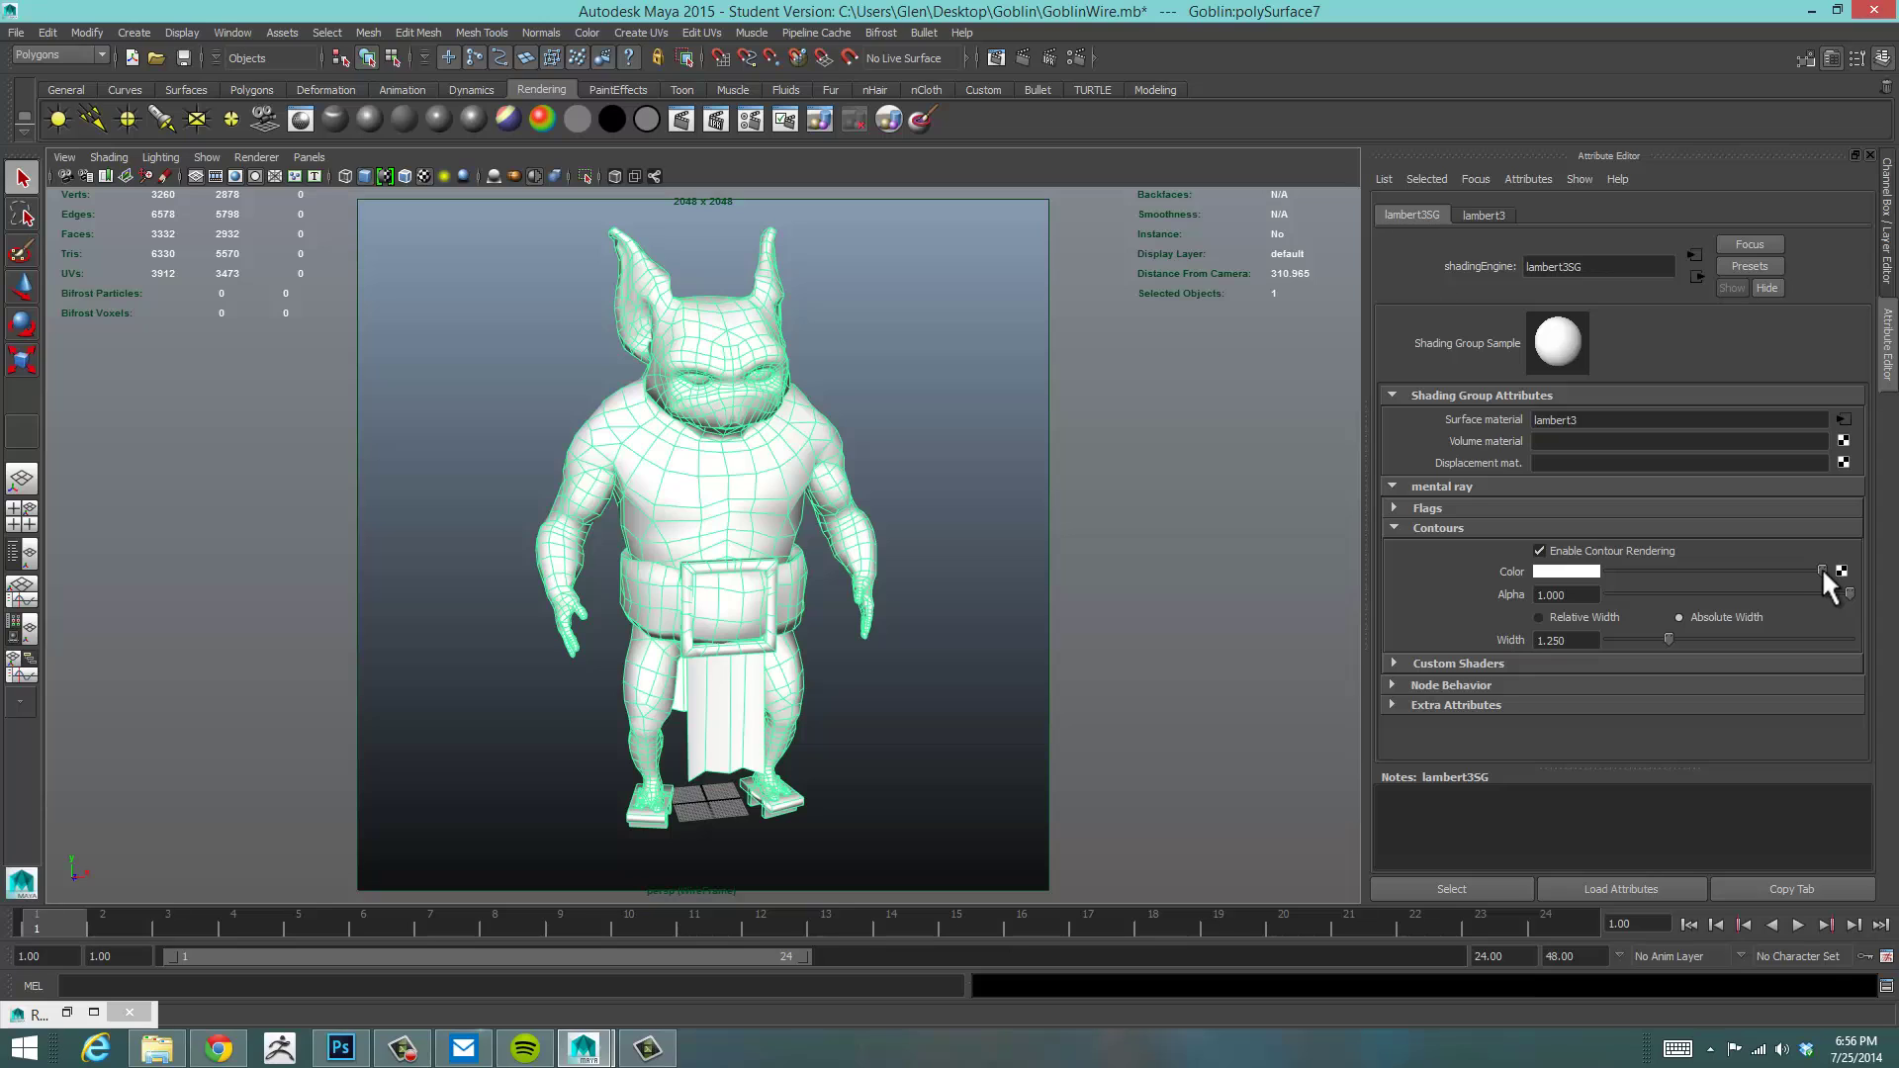
pyautogui.moveTo(1822, 570); pyautogui.dragTo(1627, 574)
# Enable contour rendering in the mental ray render settings features of the WireFrame layer
pyautogui.click(1075, 56)
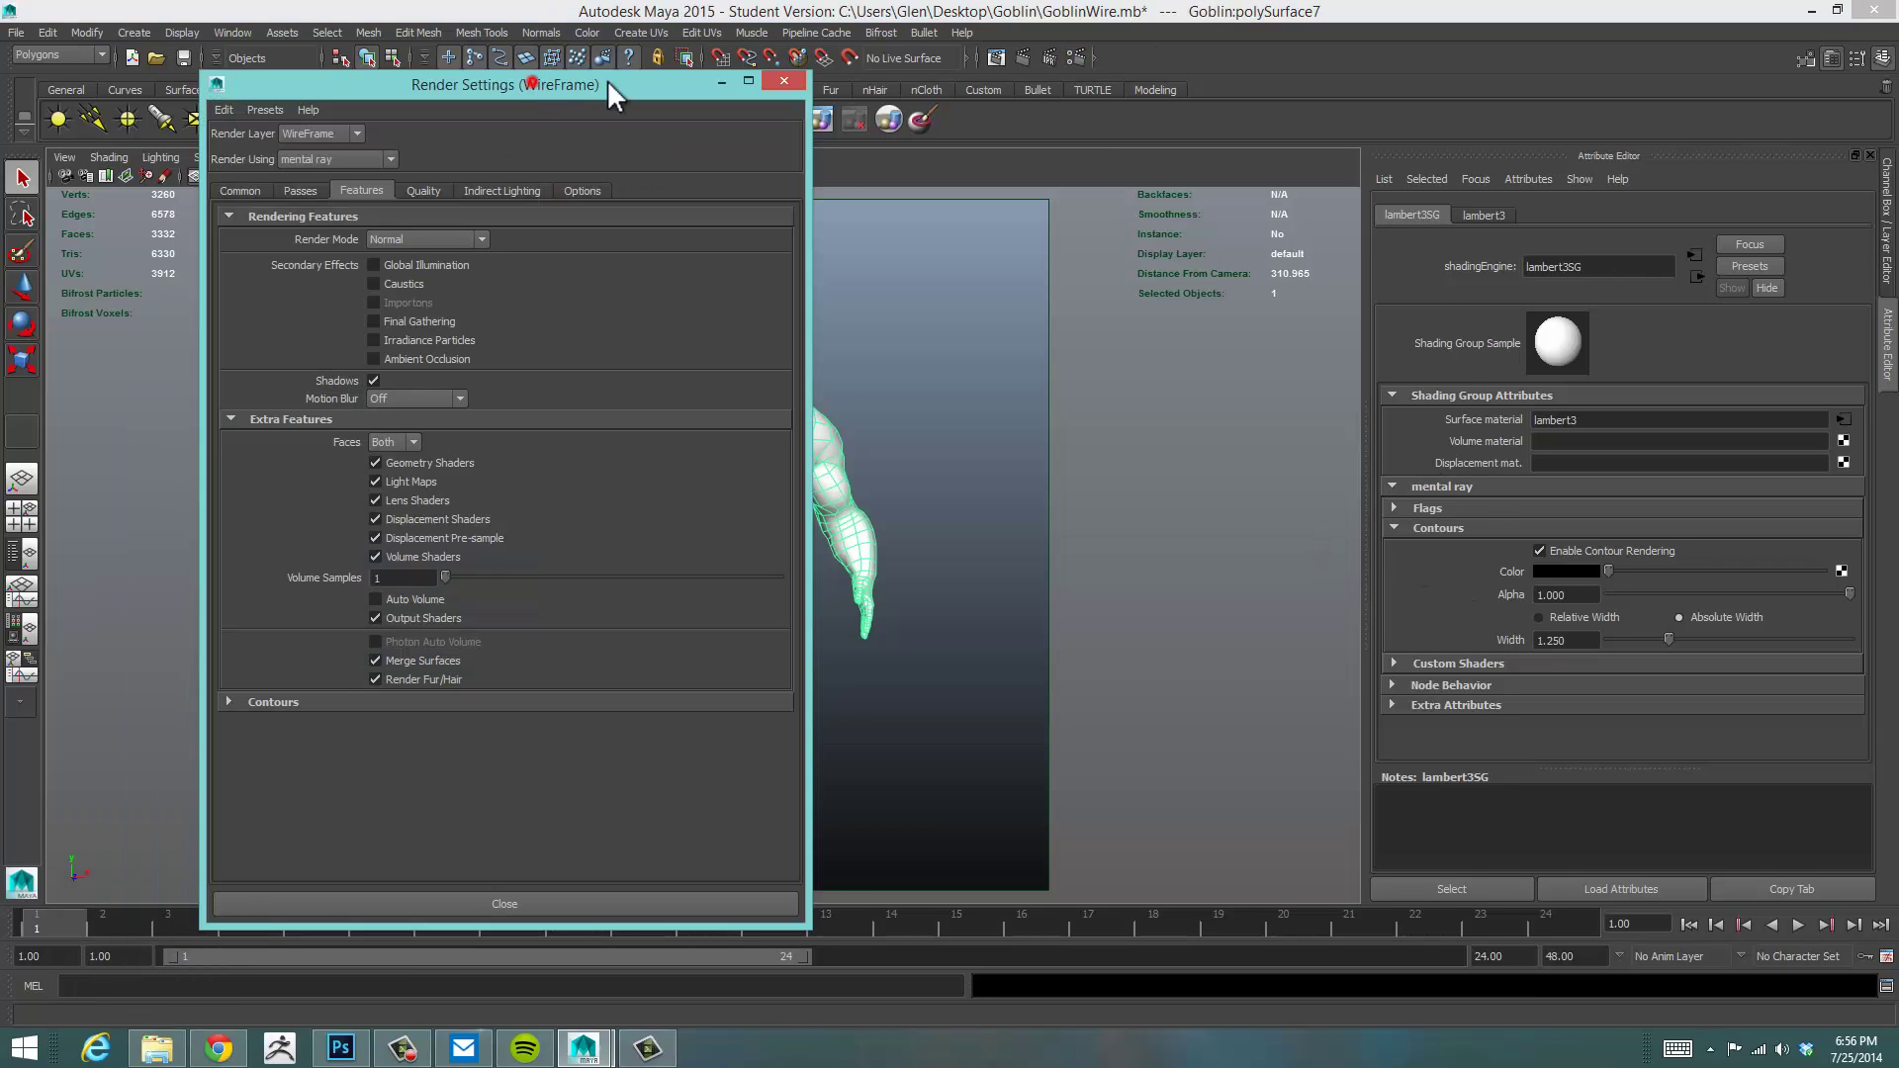
pyautogui.moveTo(607, 79); pyautogui.dragTo(1118, 62)
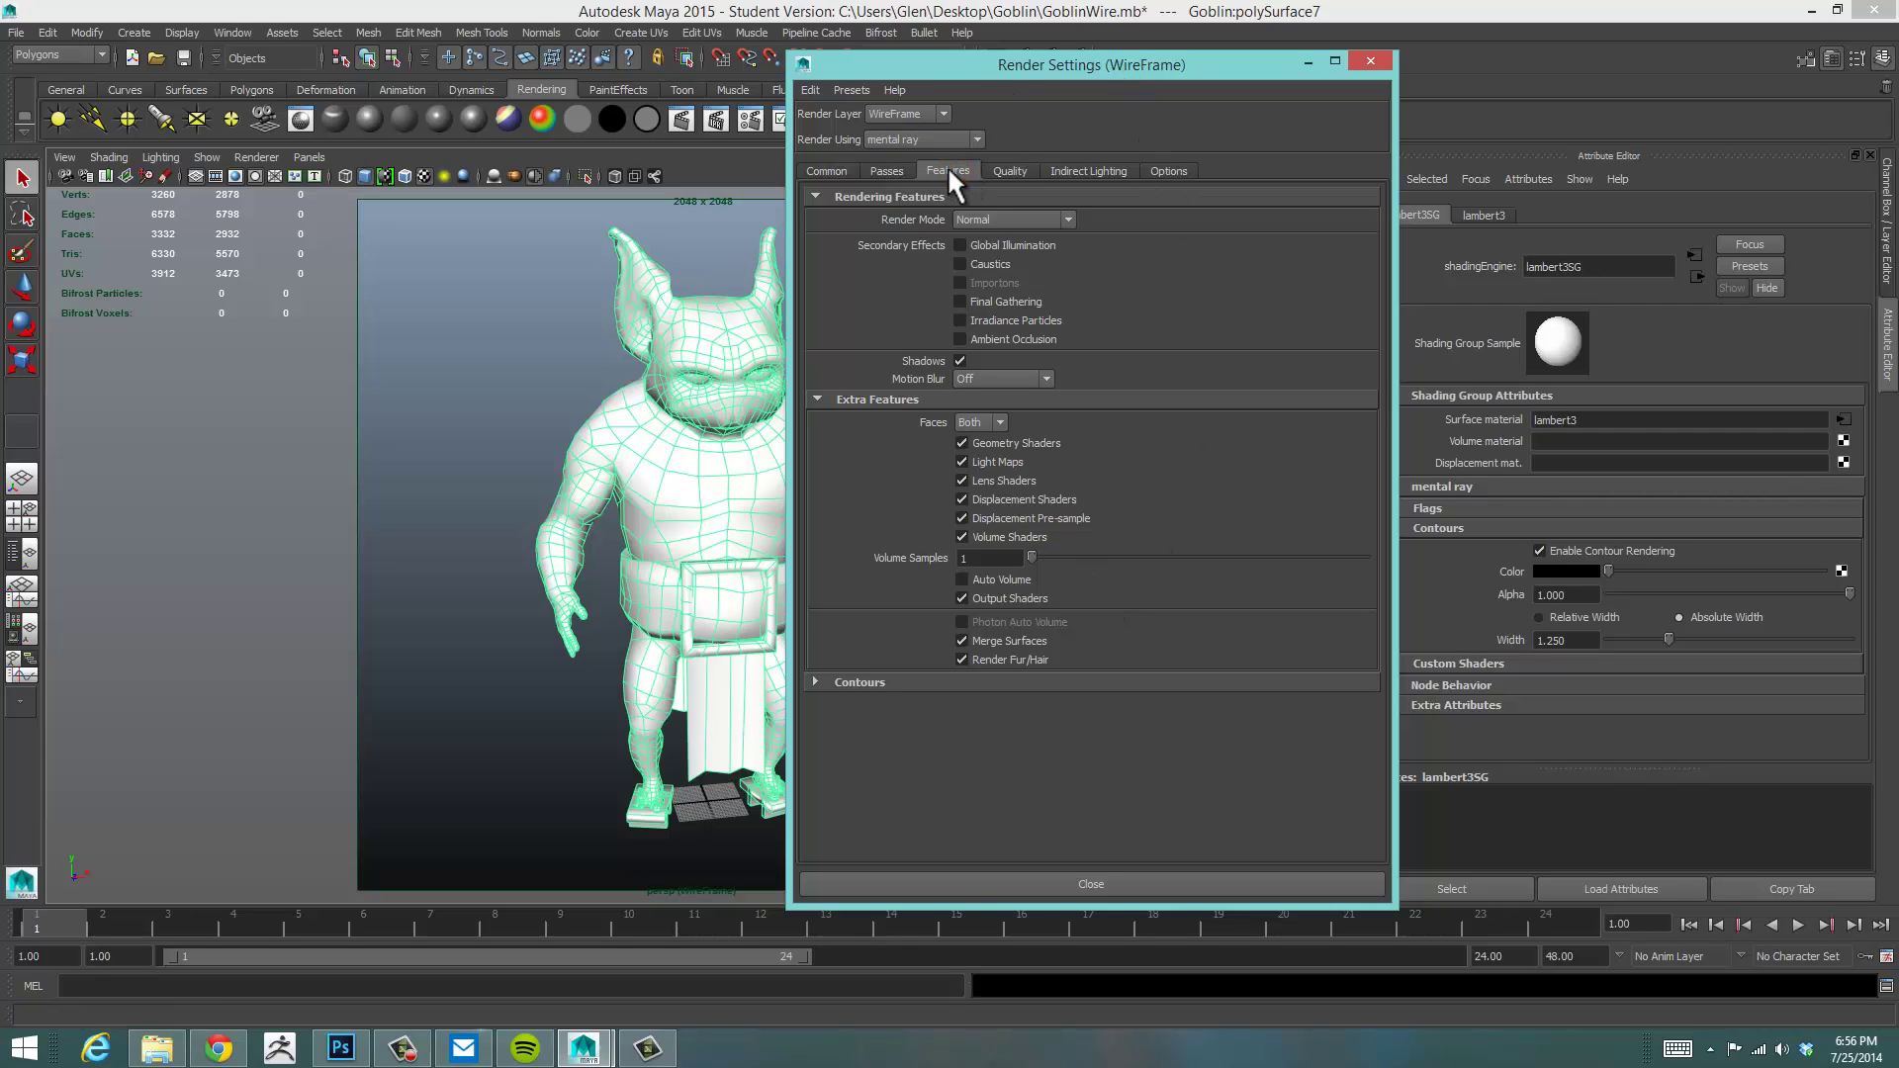
pyautogui.moveTo(952, 68); pyautogui.dragTo(1019, 64)
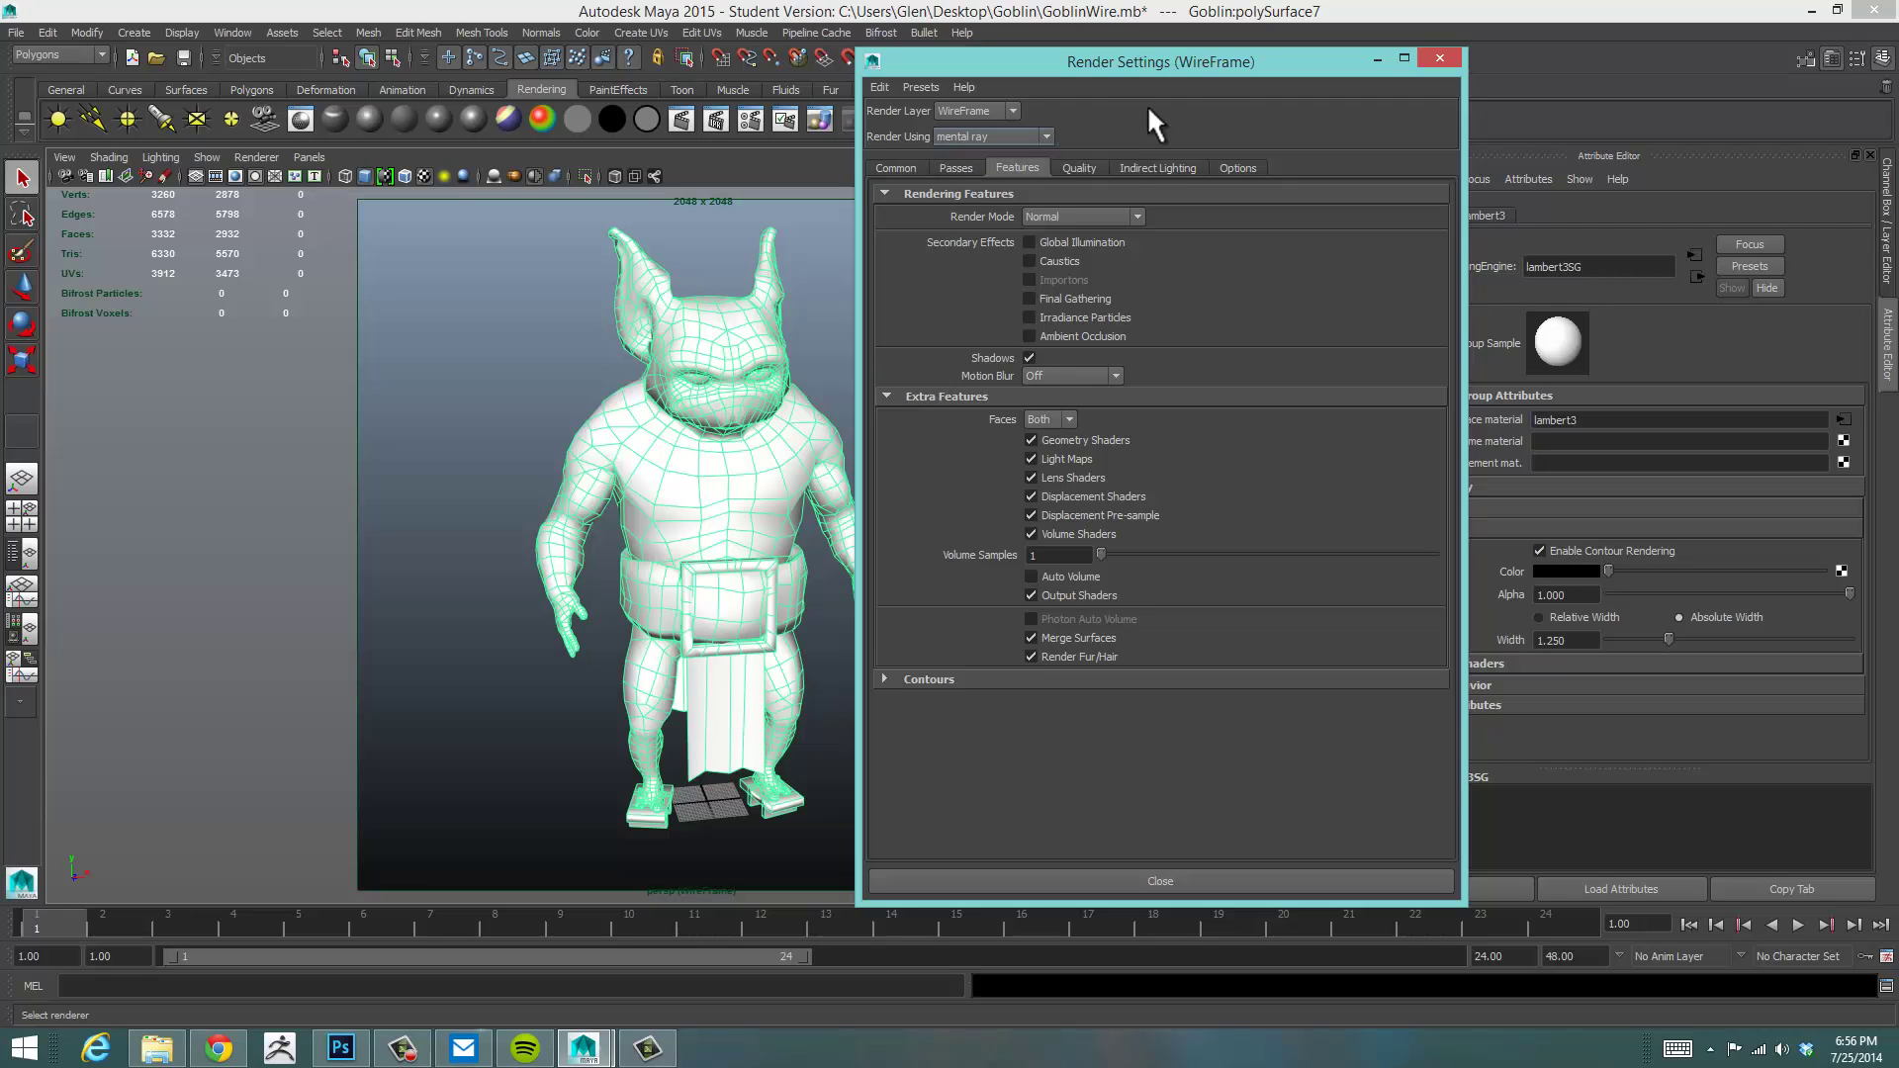
pyautogui.moveTo(1175, 58); pyautogui.dragTo(1113, 42)
pyautogui.click(878, 661)
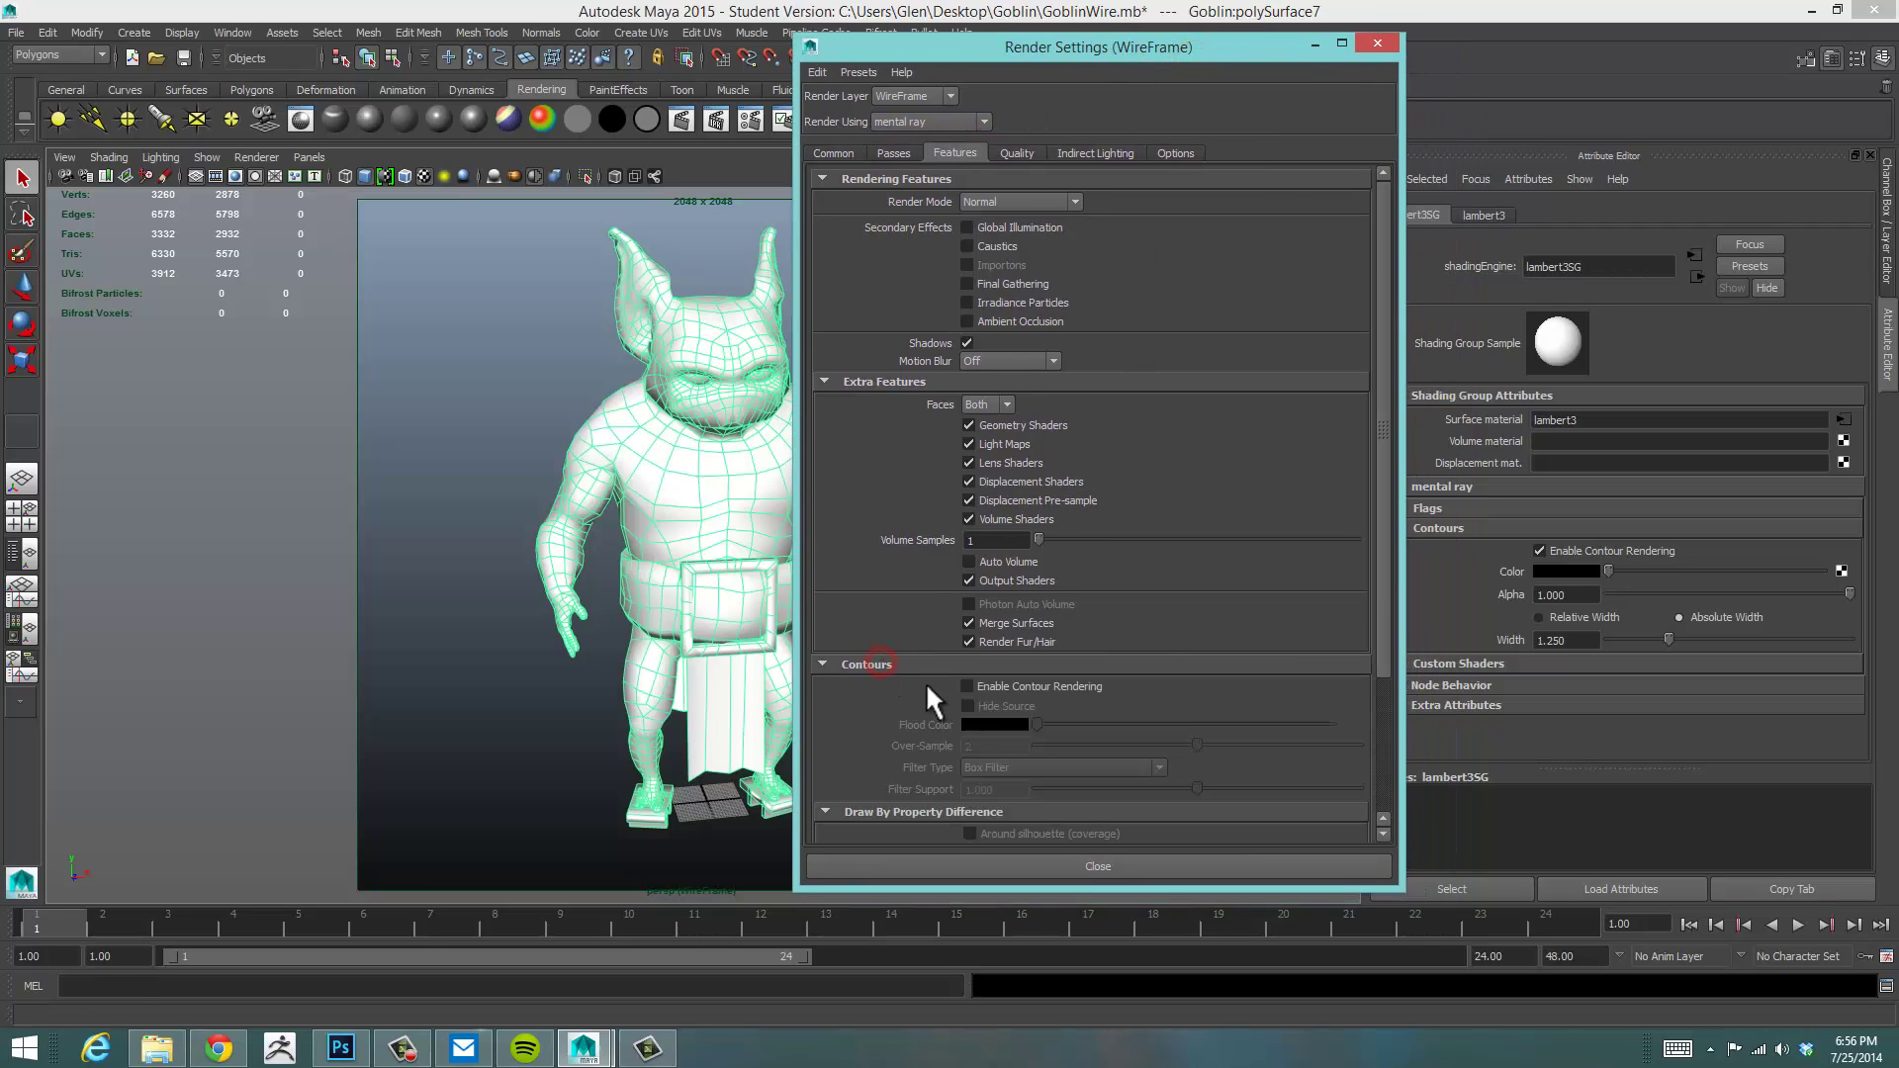
pyautogui.moveTo(1382, 573); pyautogui.dragTo(1402, 708)
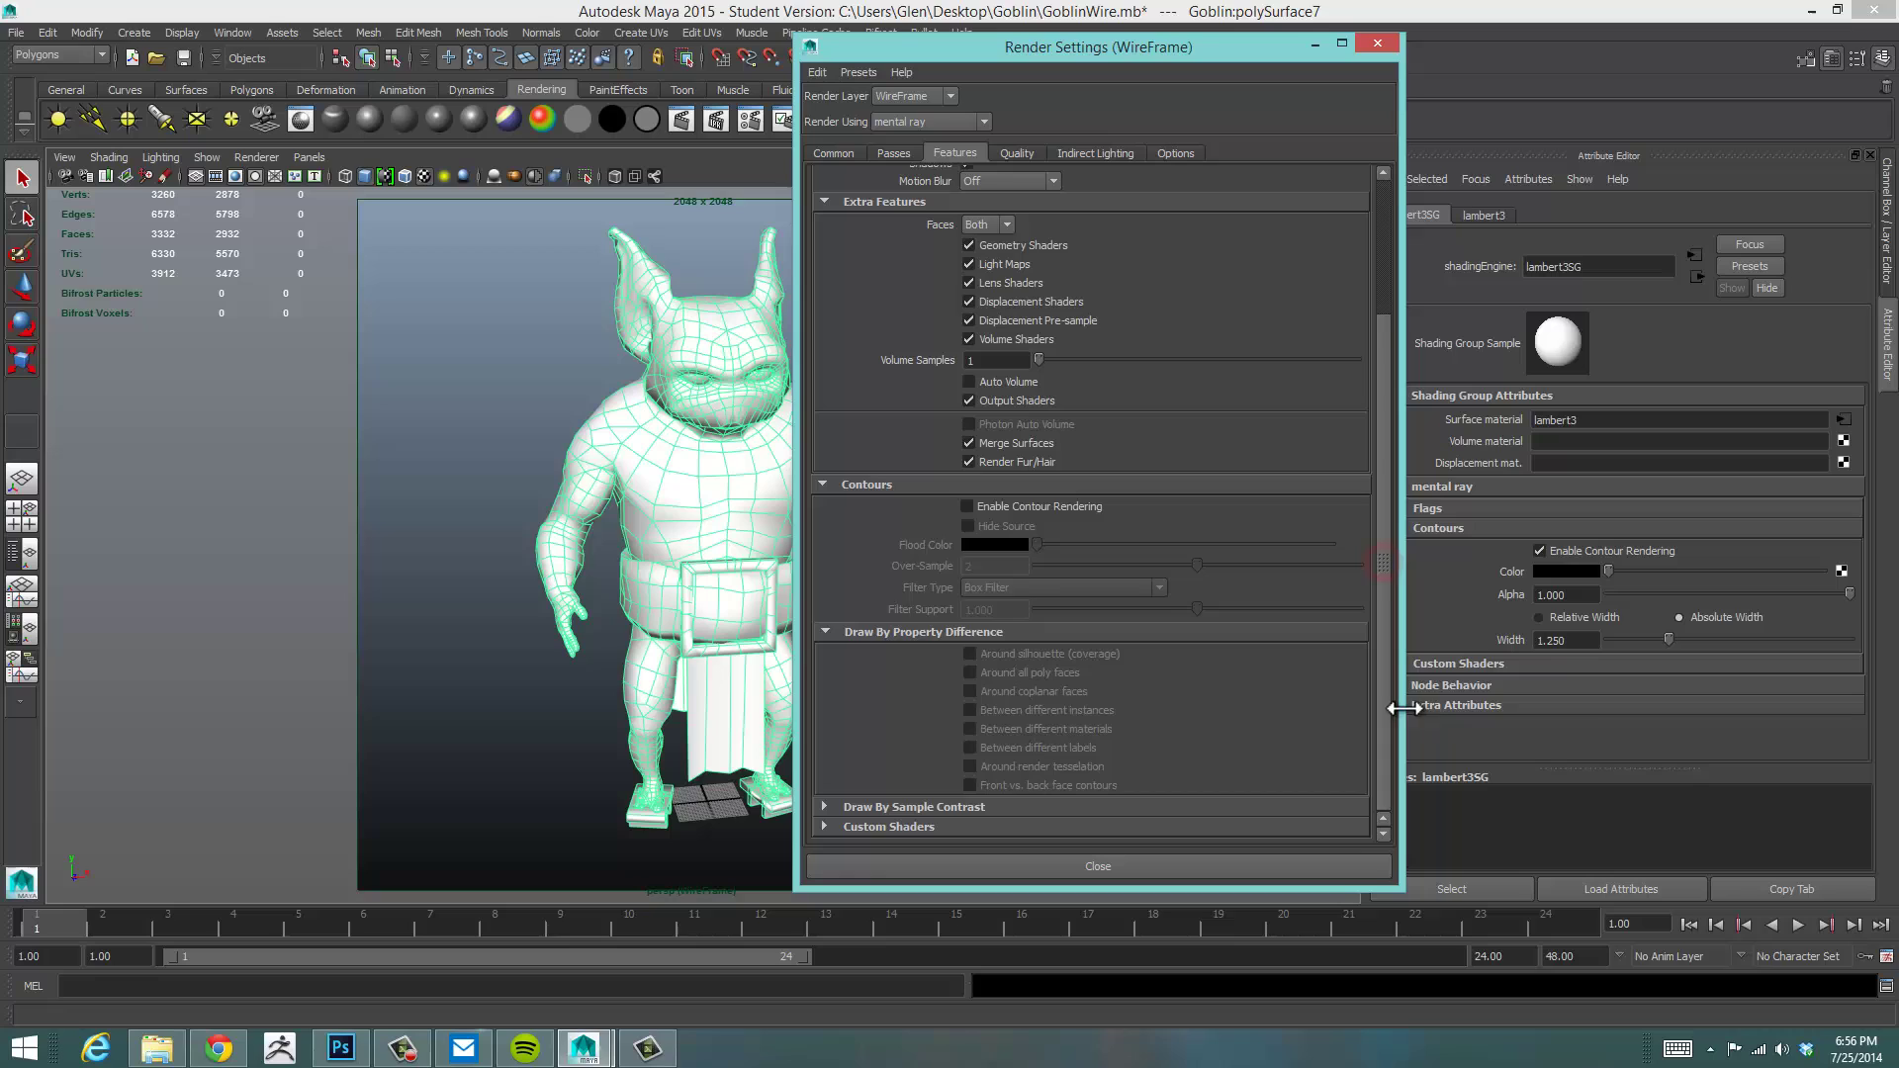
pyautogui.click(1012, 503)
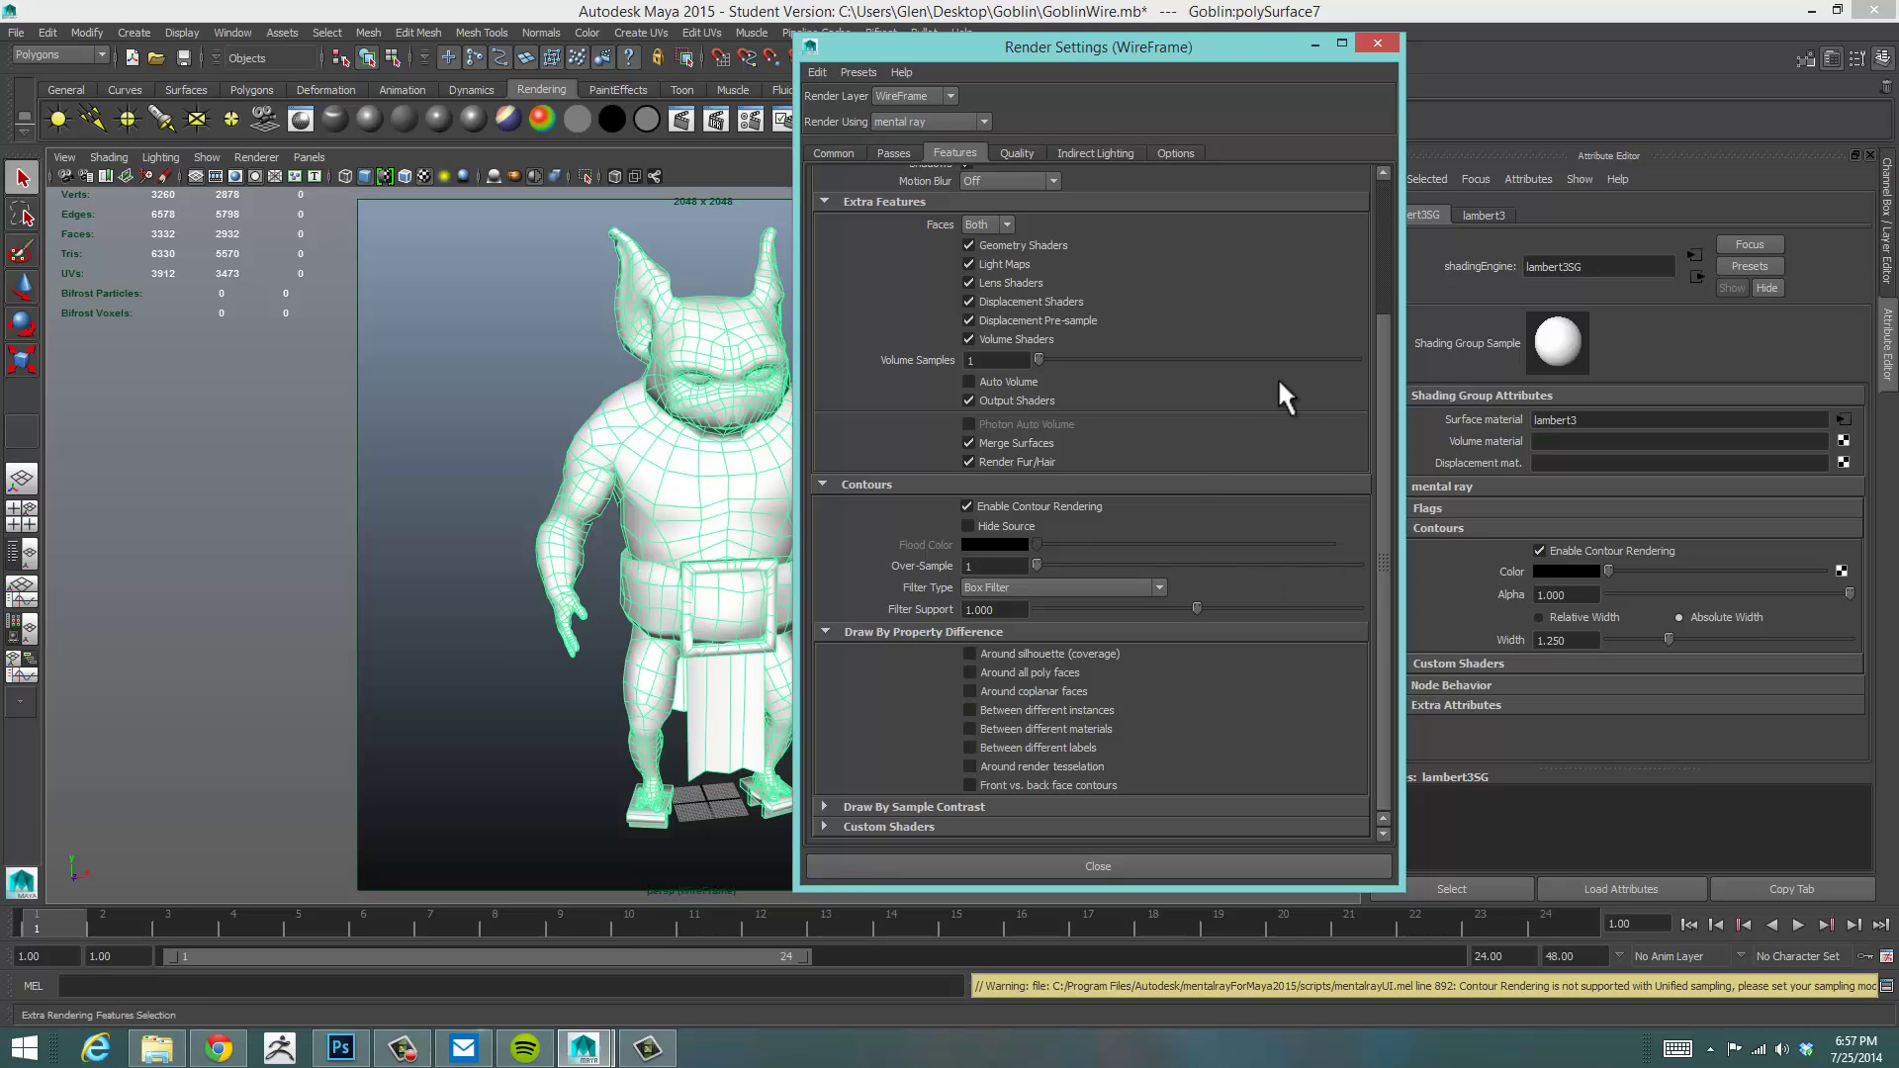
# Set the render contours to draw around the silhouette (coverage) and around all poly faces
pyautogui.moveTo(1136, 59); pyautogui.dragTo(1008, 56)
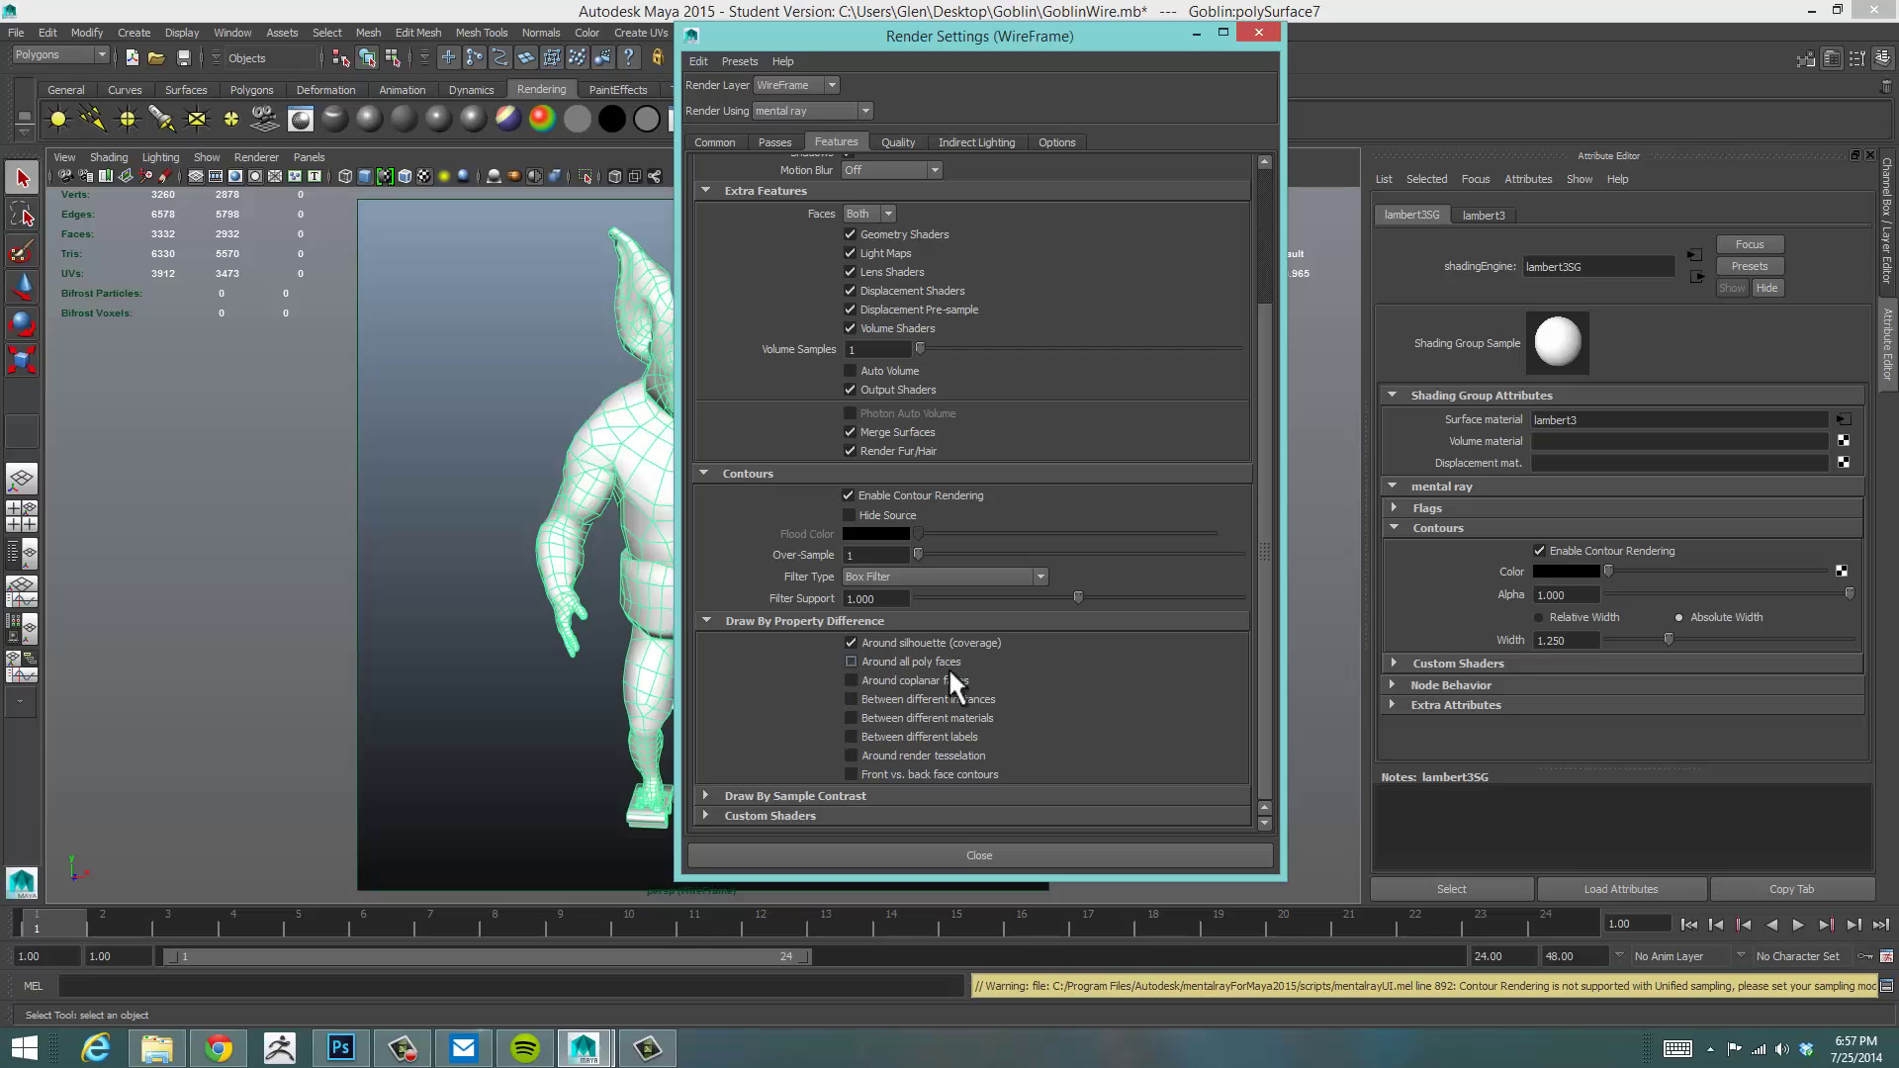
pyautogui.click(920, 661)
pyautogui.moveTo(1073, 48); pyautogui.dragTo(1614, 82)
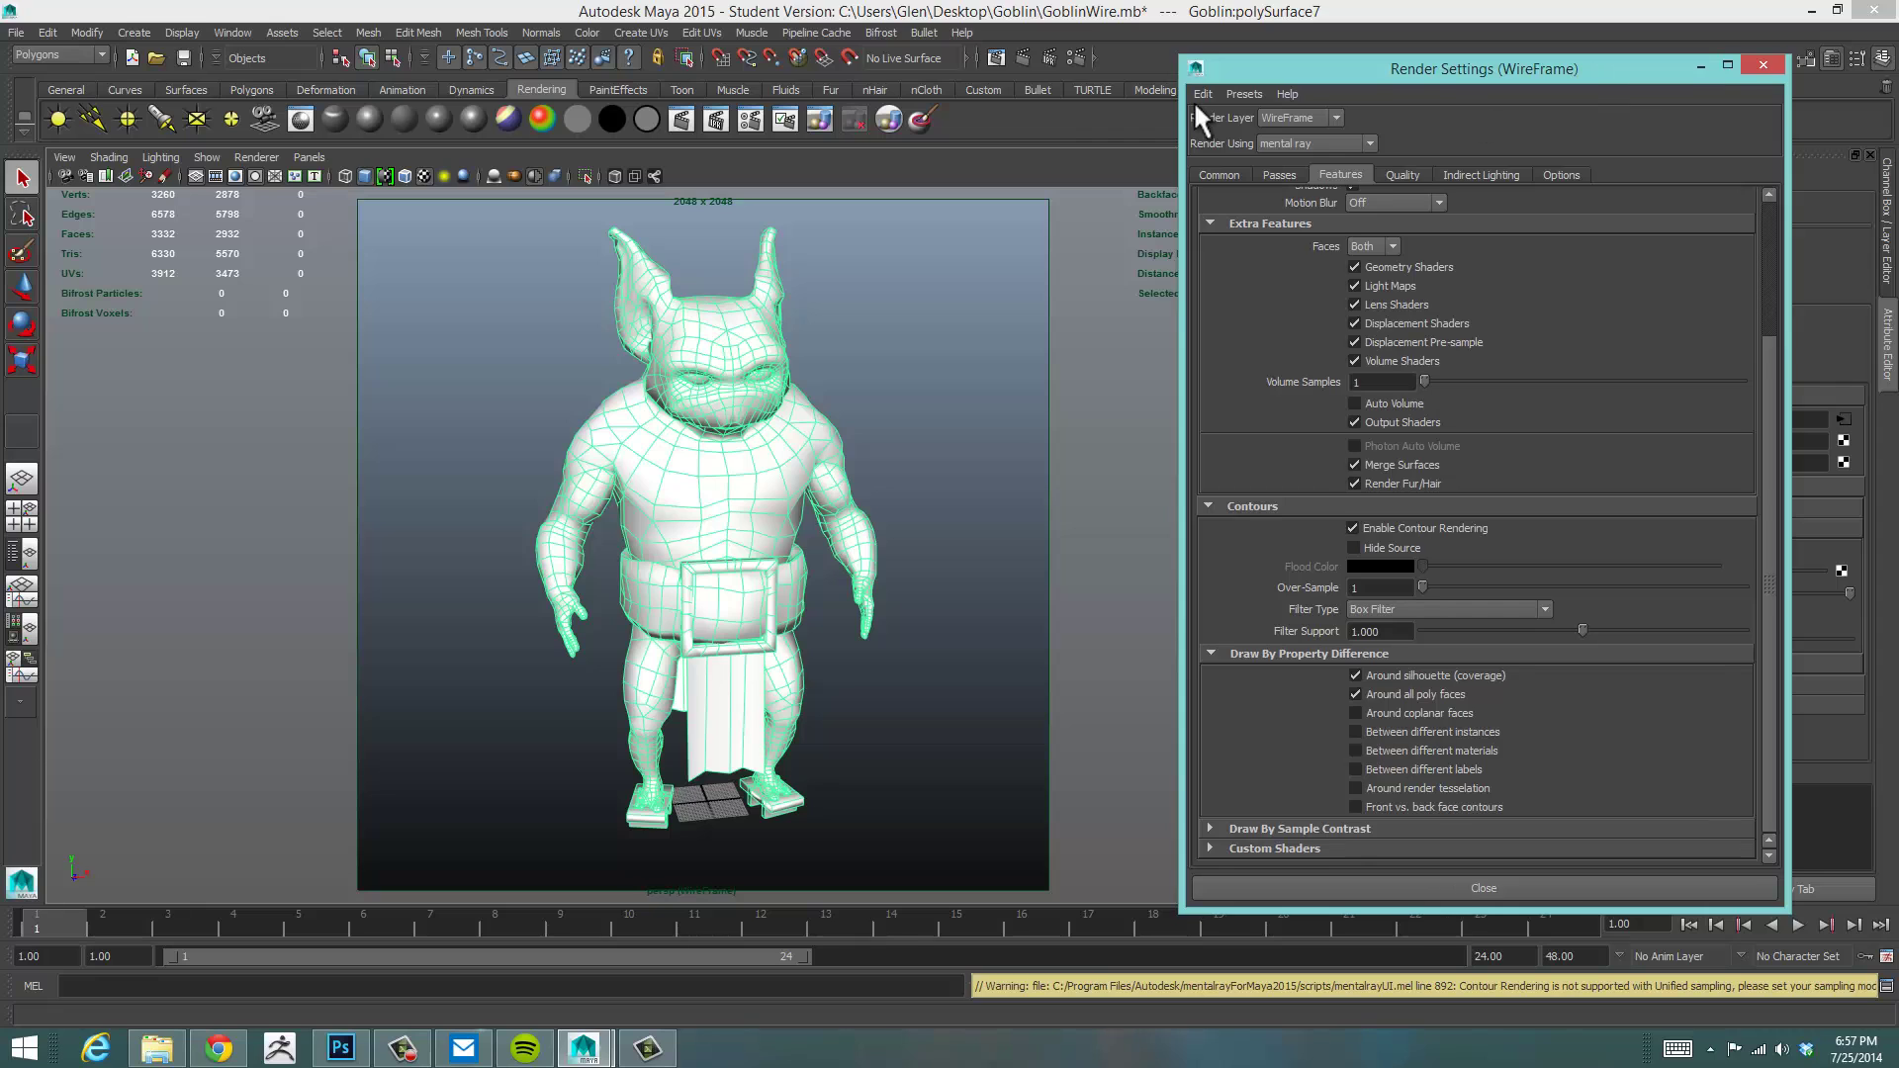
# Render the WireFrame layer from the persp camera to check the contours
pyautogui.click(997, 58)
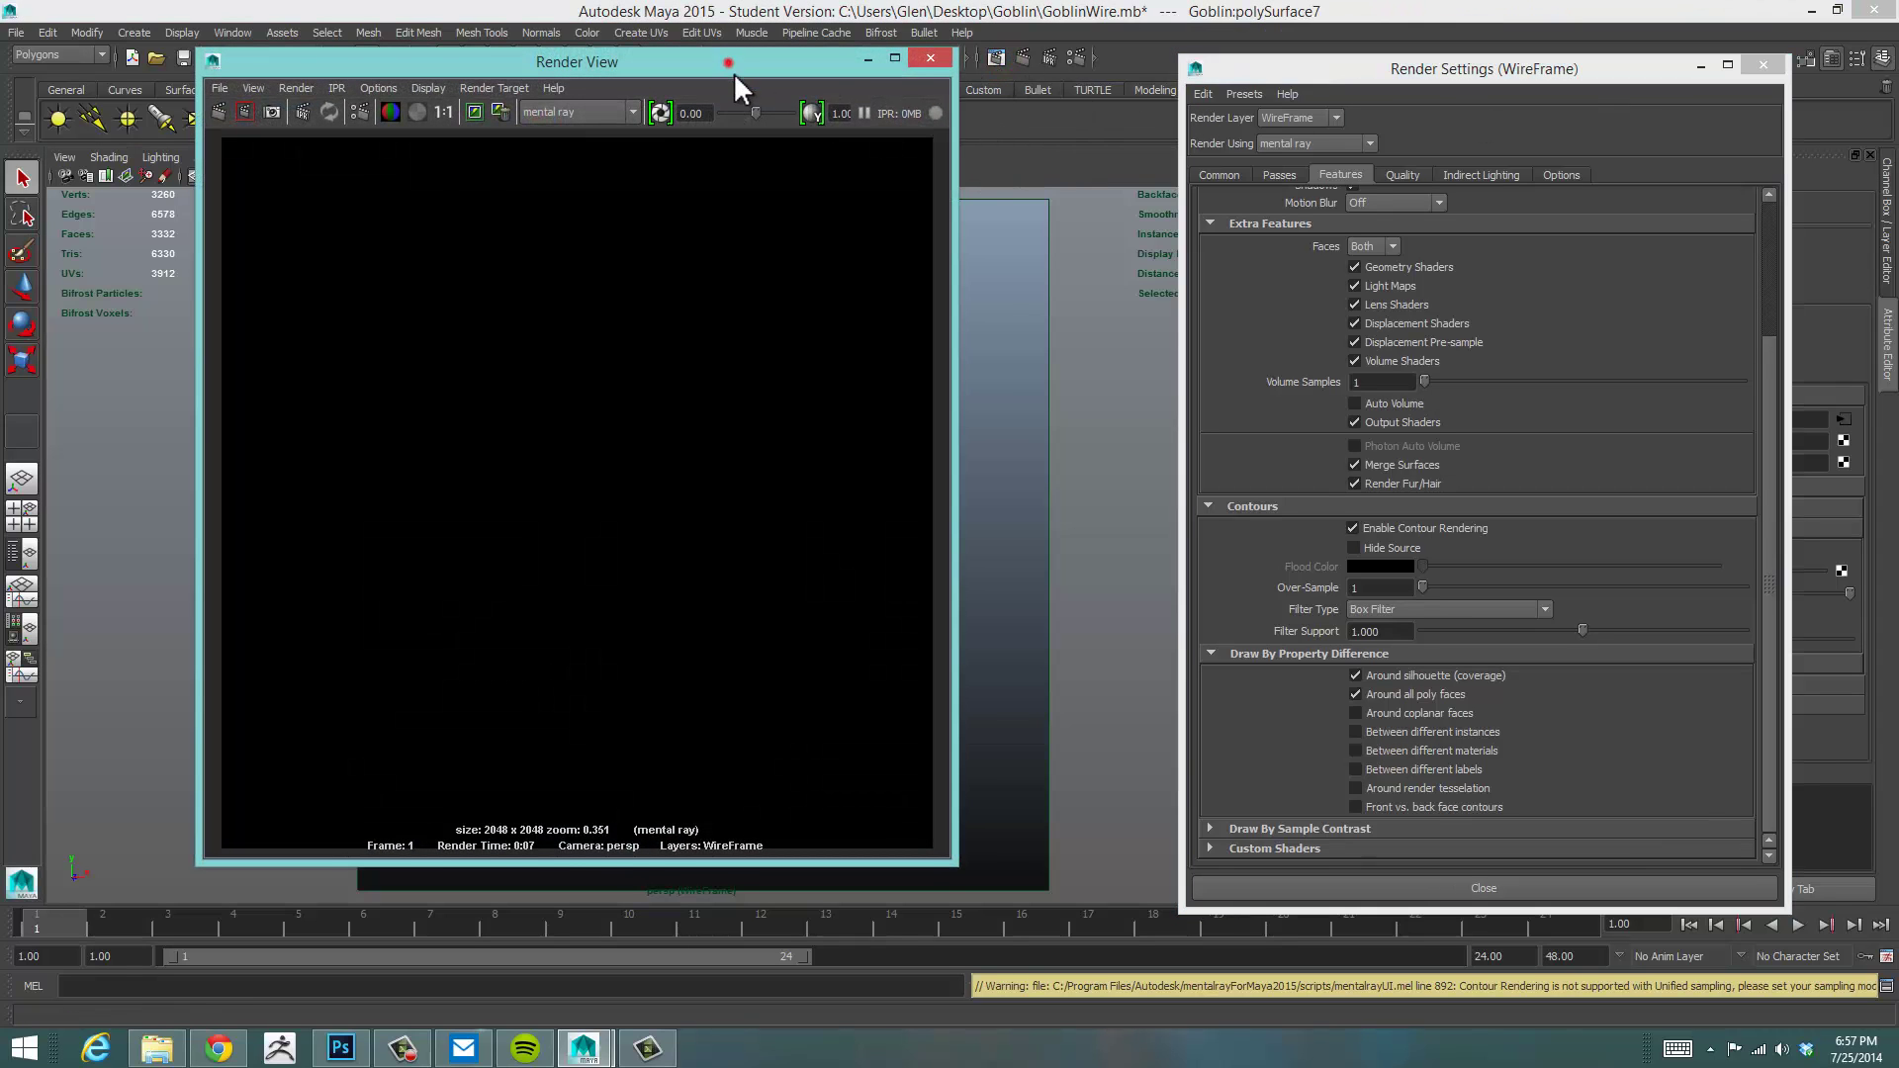
pyautogui.moveTo(733, 73)
pyautogui.mouseDown()
pyautogui.moveTo(757, 64)
pyautogui.moveTo(718, 74)
pyautogui.mouseUp()
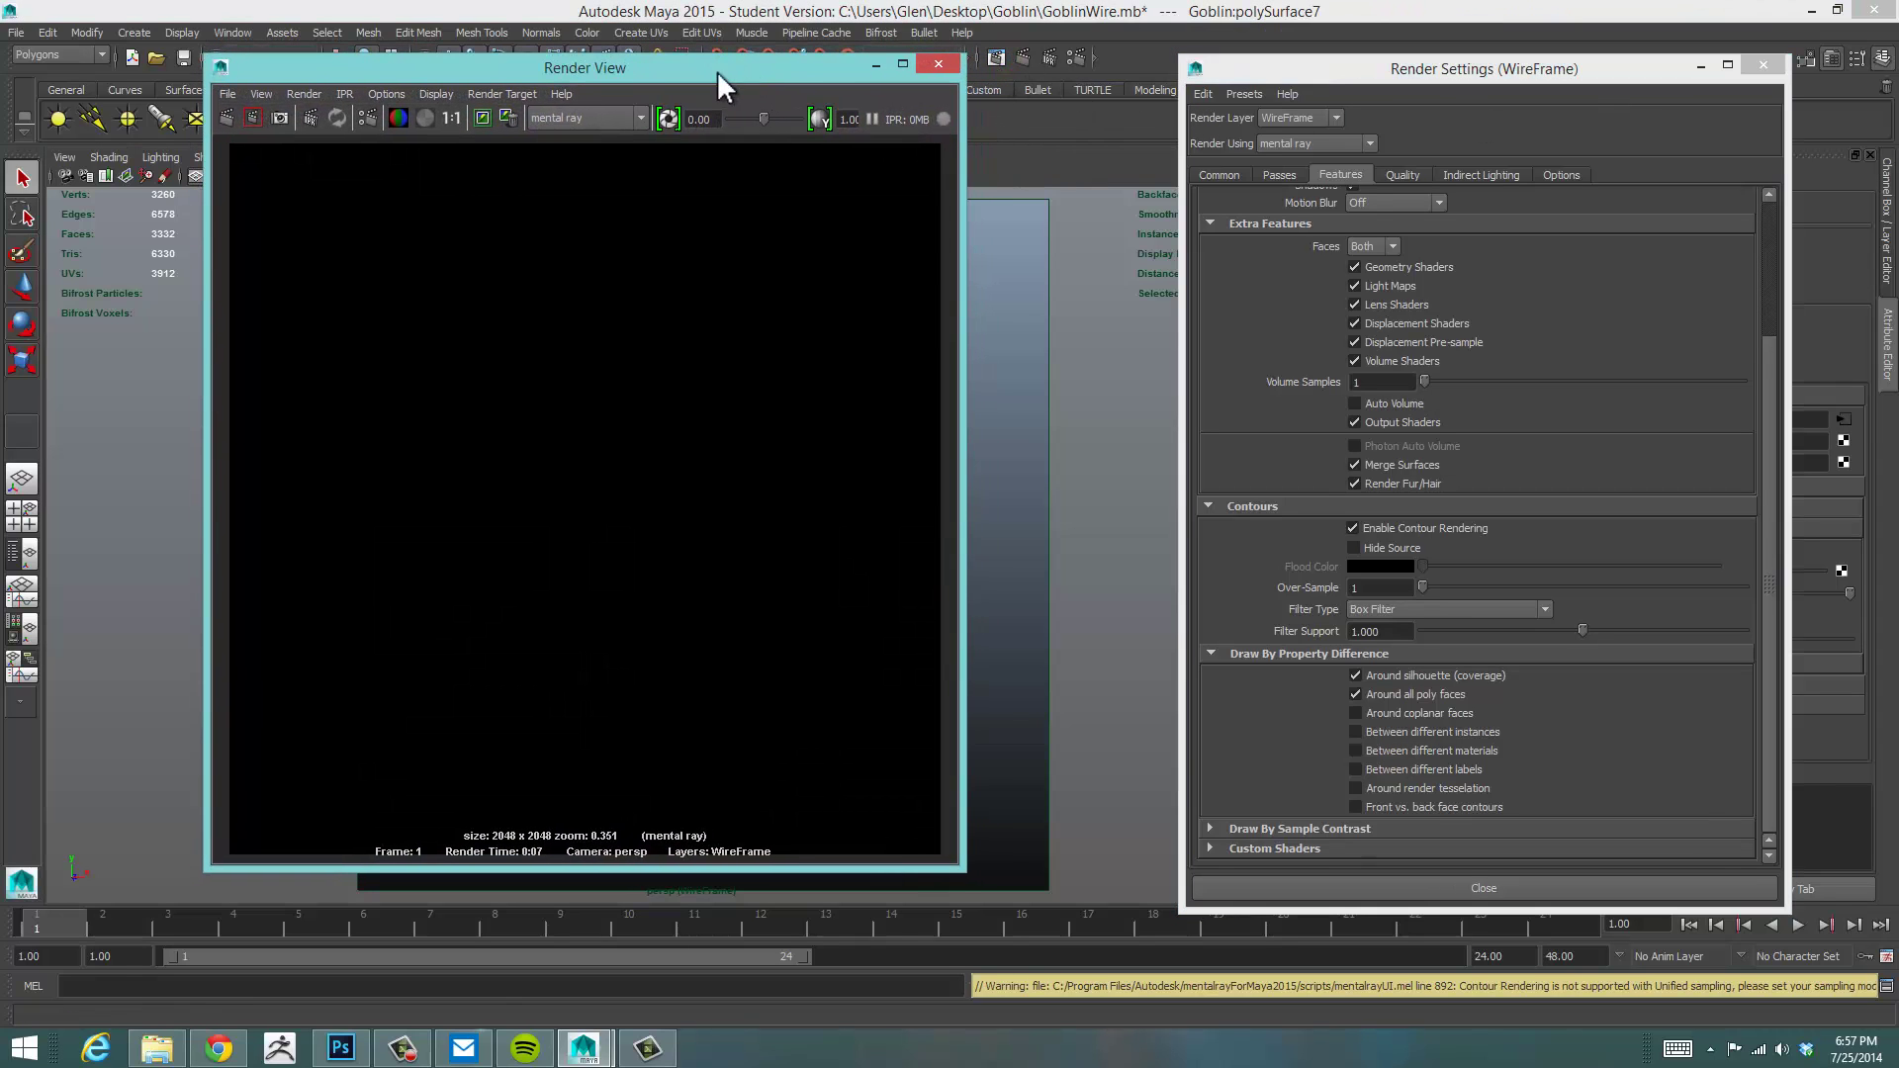
pyautogui.click(225, 117)
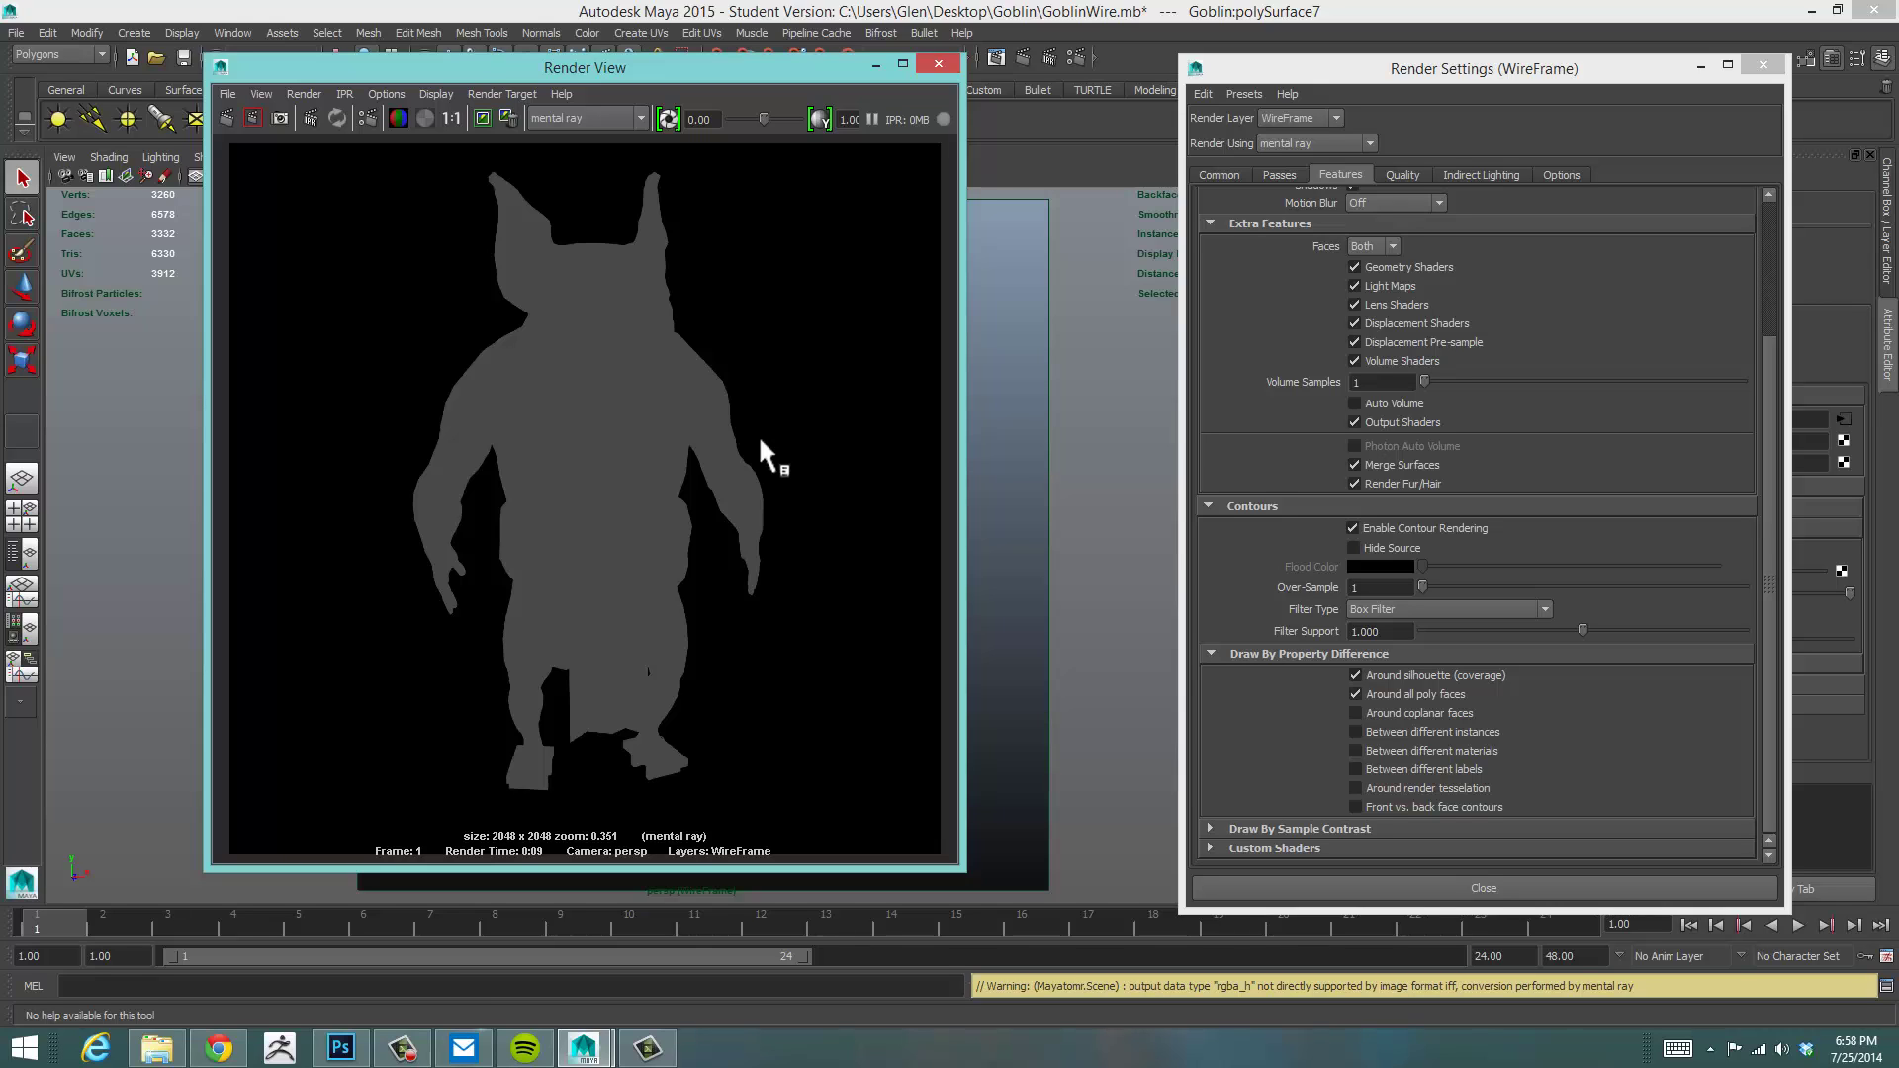
# Switch the render quality's sampling mode to Legacy Sampling Mode and render the goblin again
pyautogui.moveTo(1770, 370); pyautogui.dragTo(1715, 220)
pyautogui.moveTo(1495, 71); pyautogui.dragTo(1385, 60)
pyautogui.click(1292, 161)
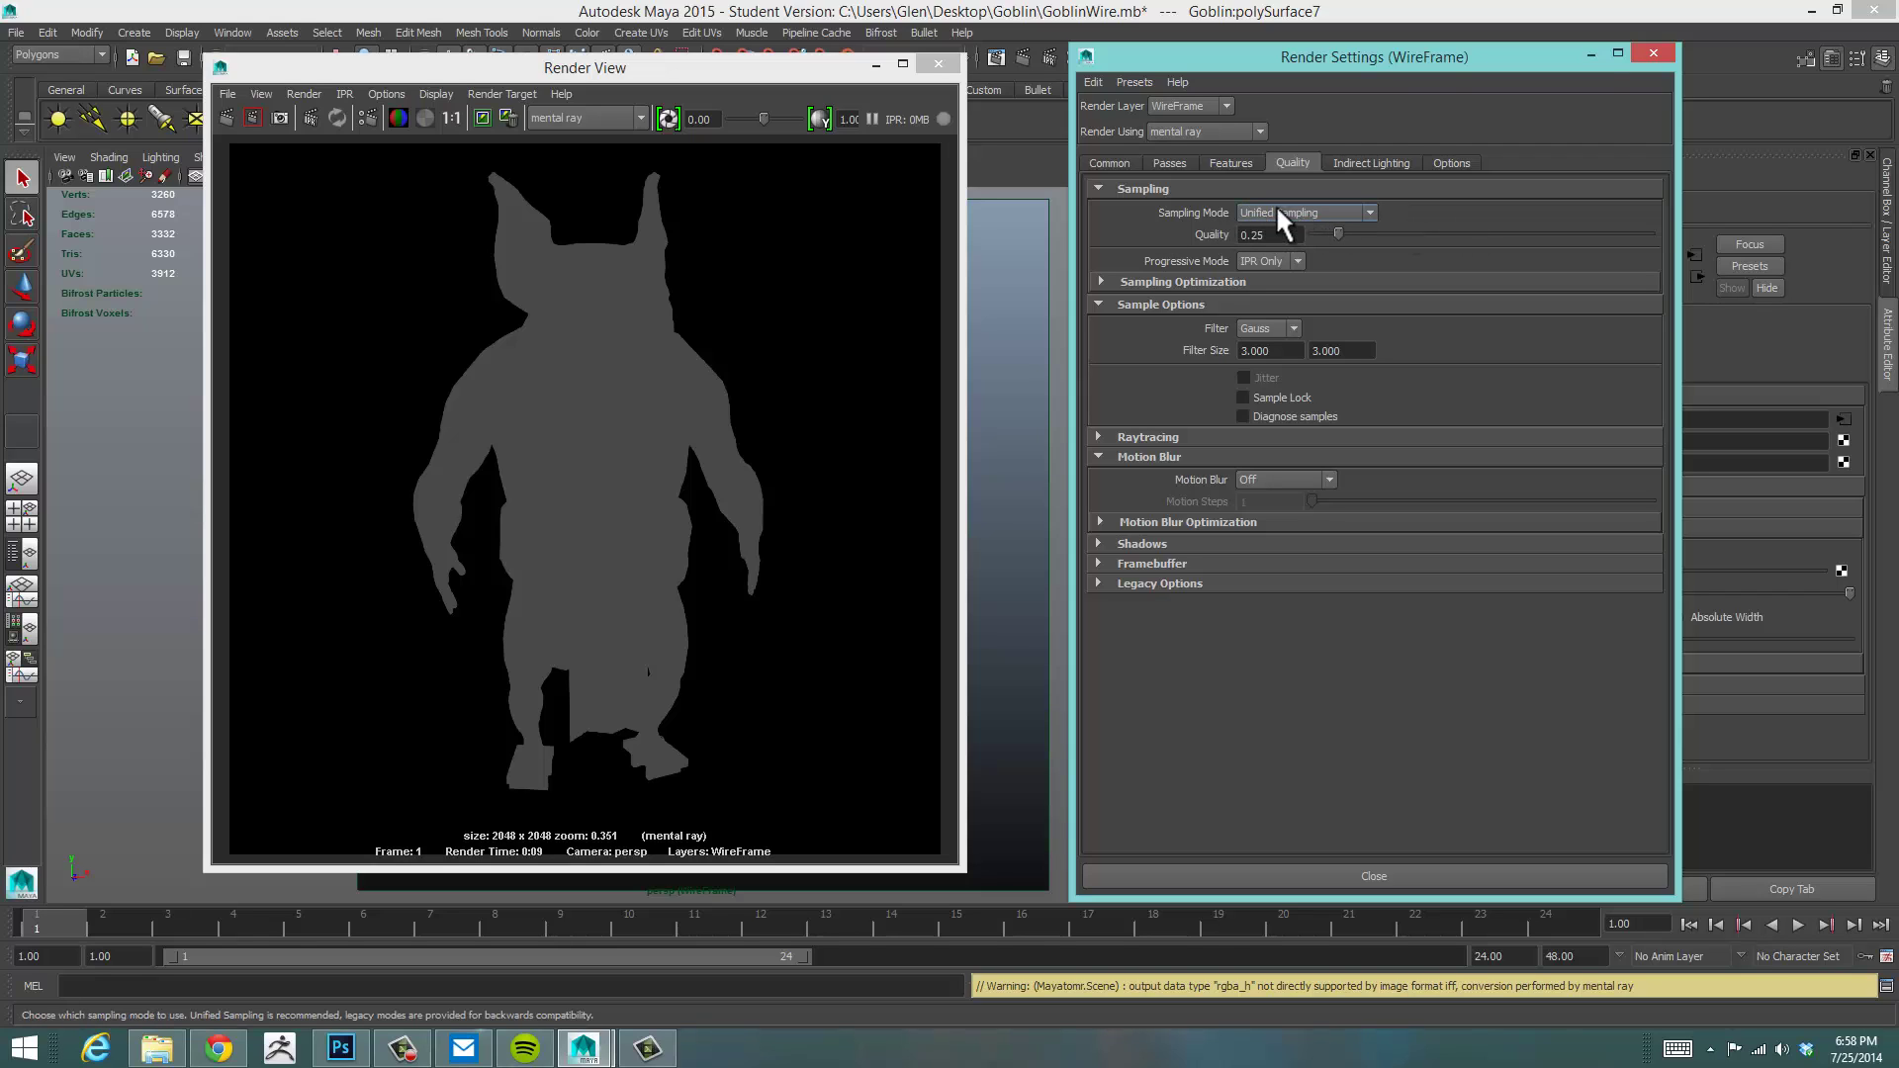
pyautogui.click(1347, 210)
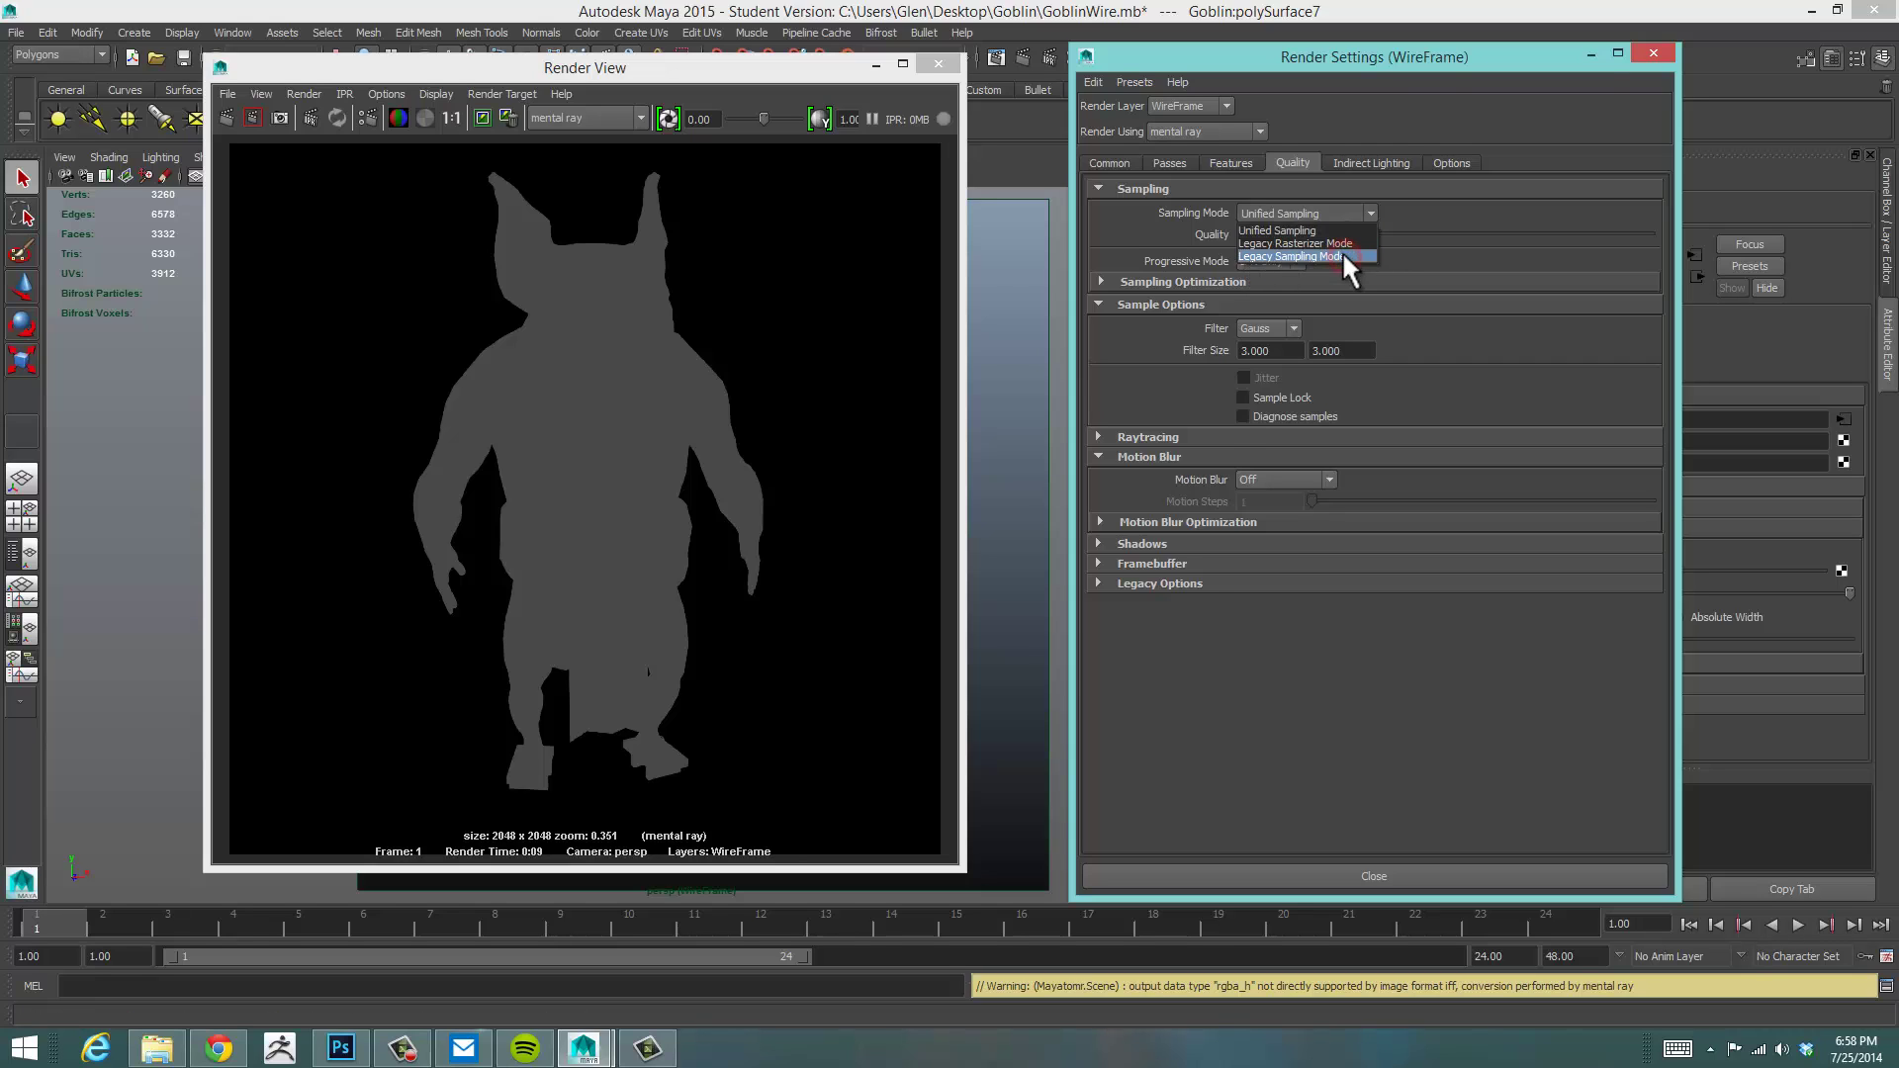
pyautogui.click(1344, 255)
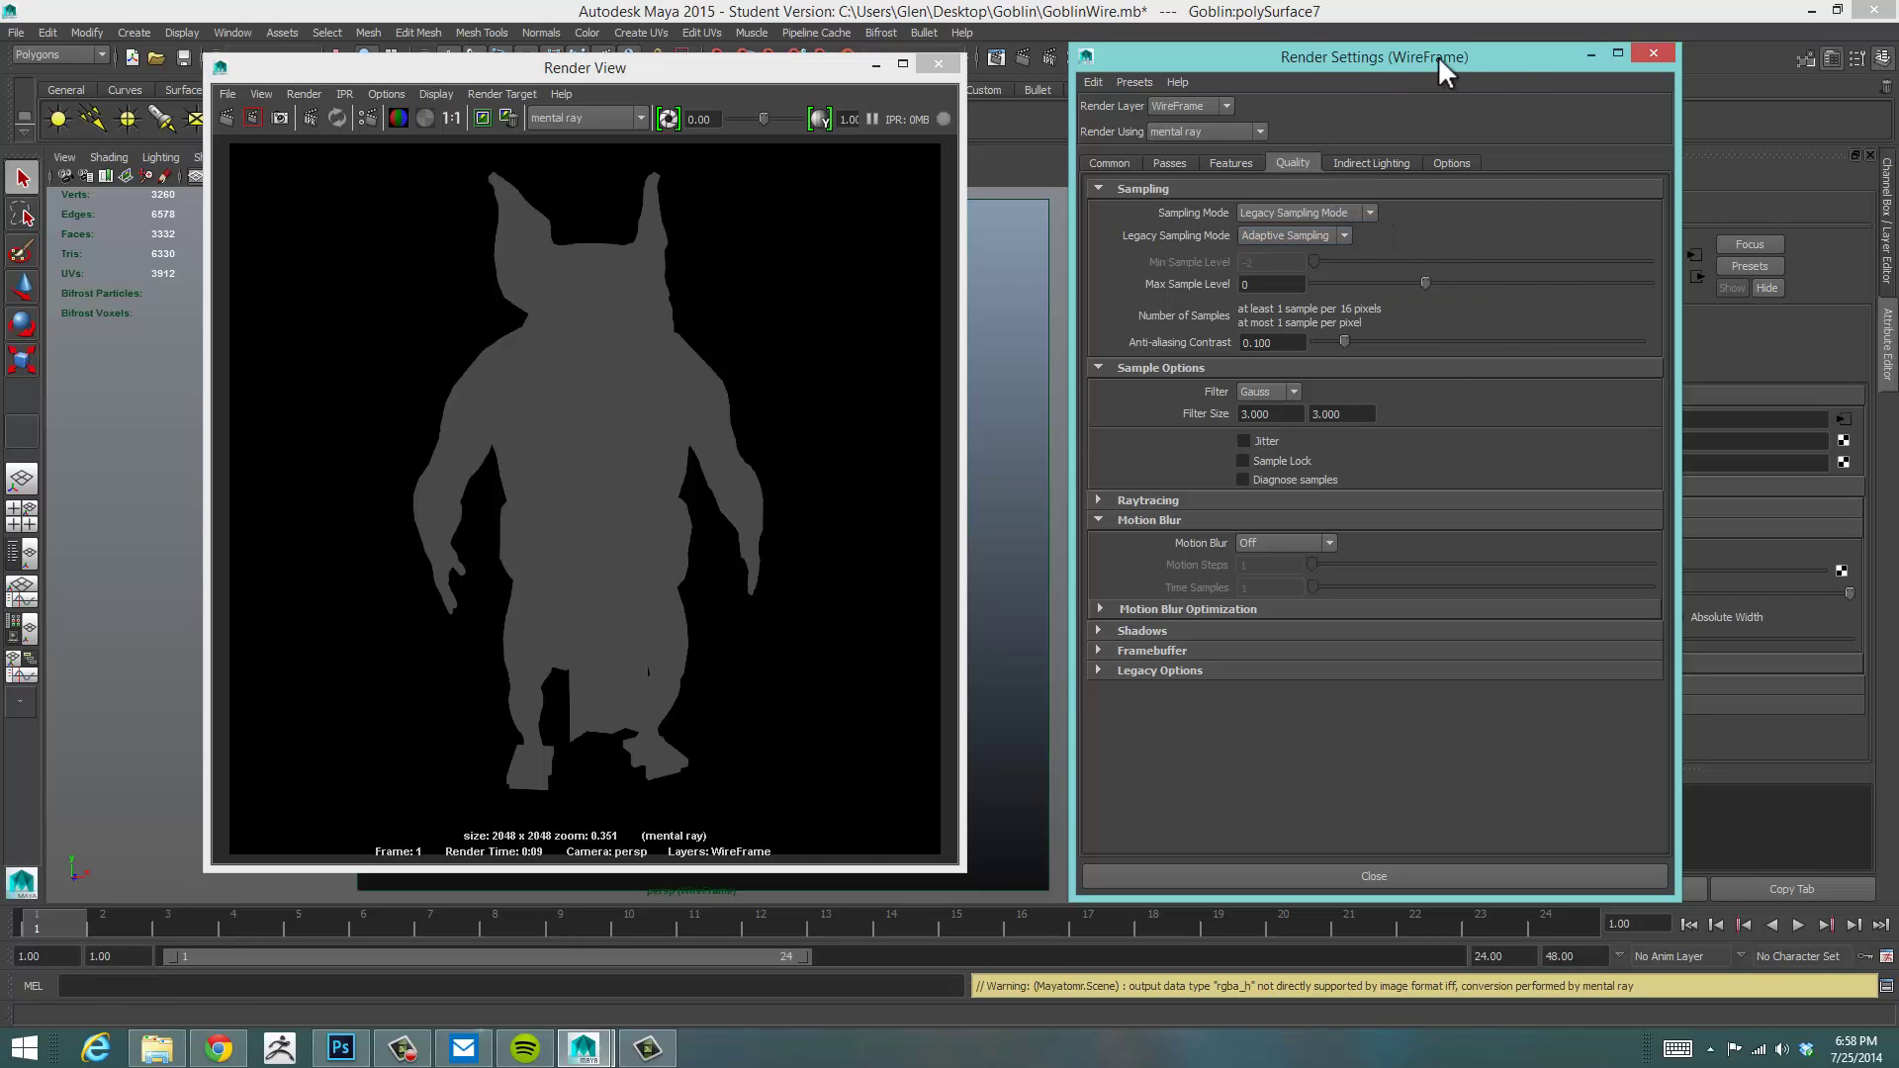
pyautogui.moveTo(1493, 51); pyautogui.dragTo(1421, 44)
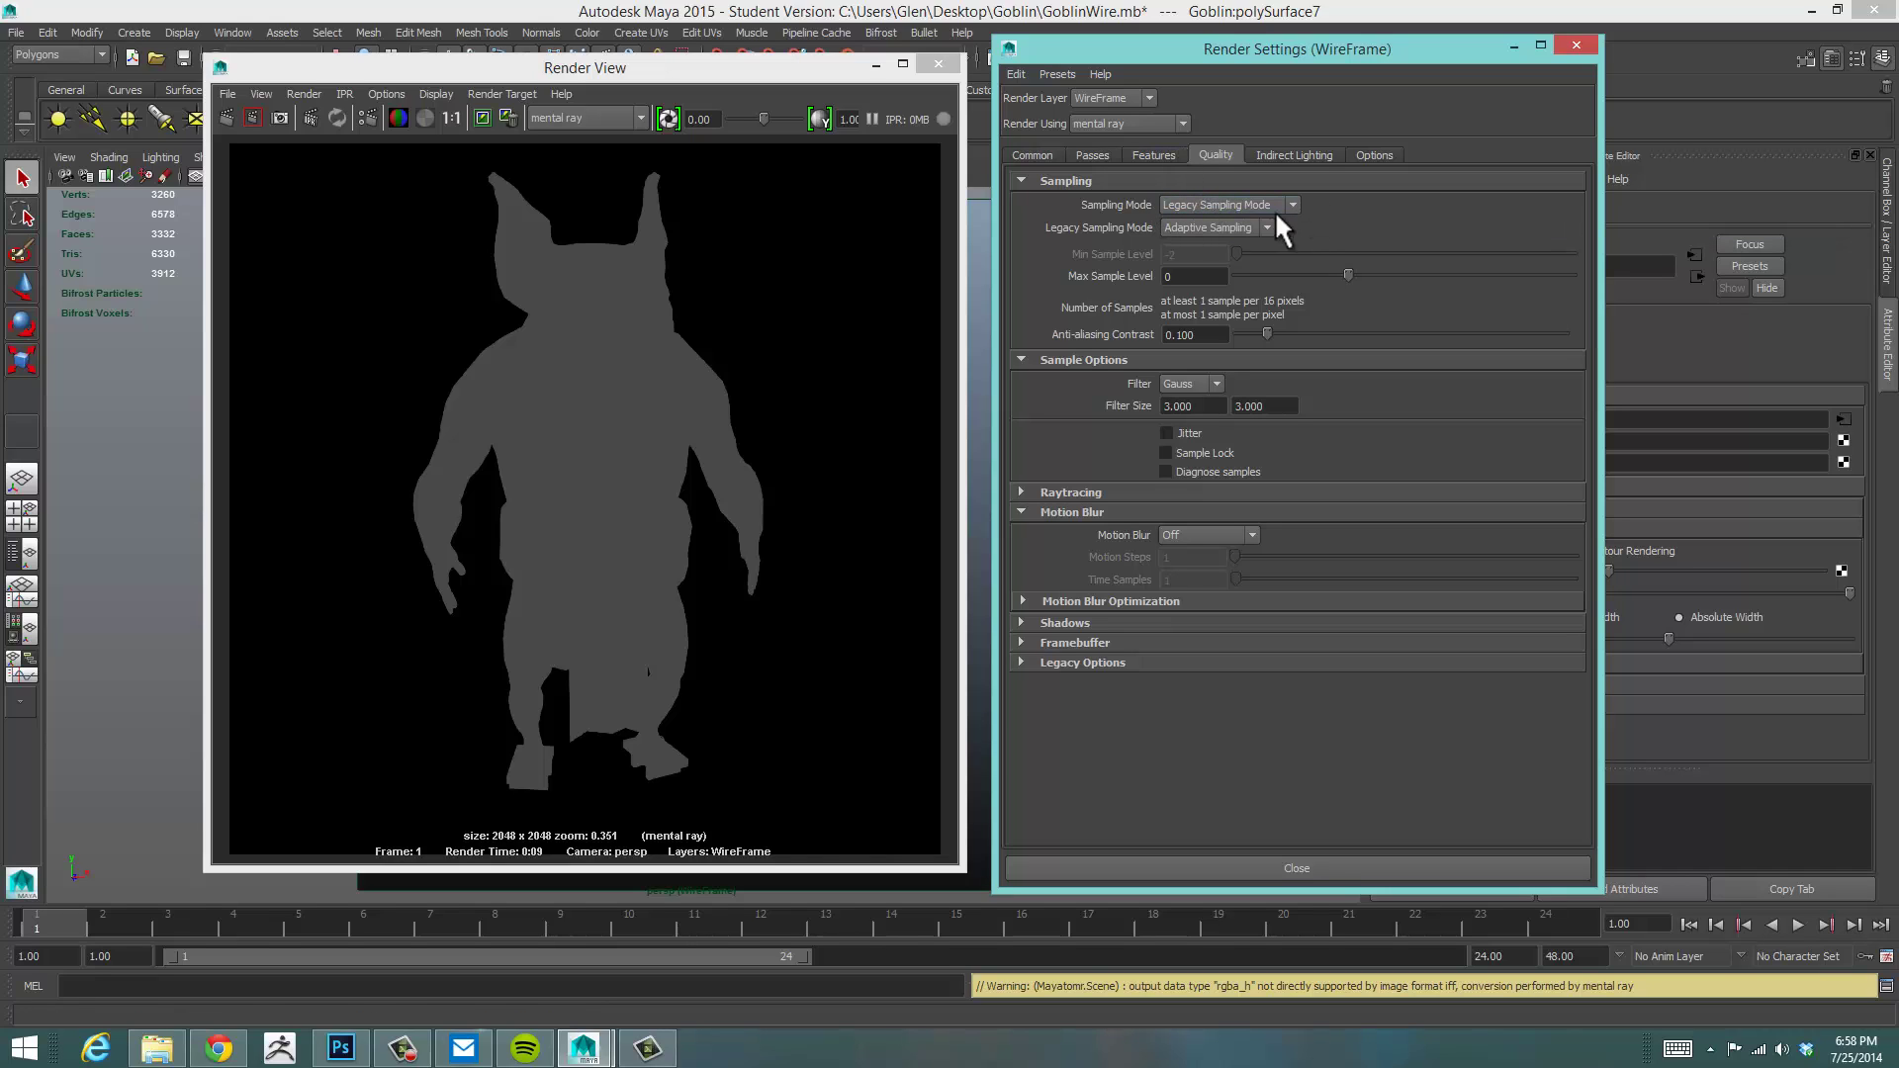
pyautogui.click(227, 118)
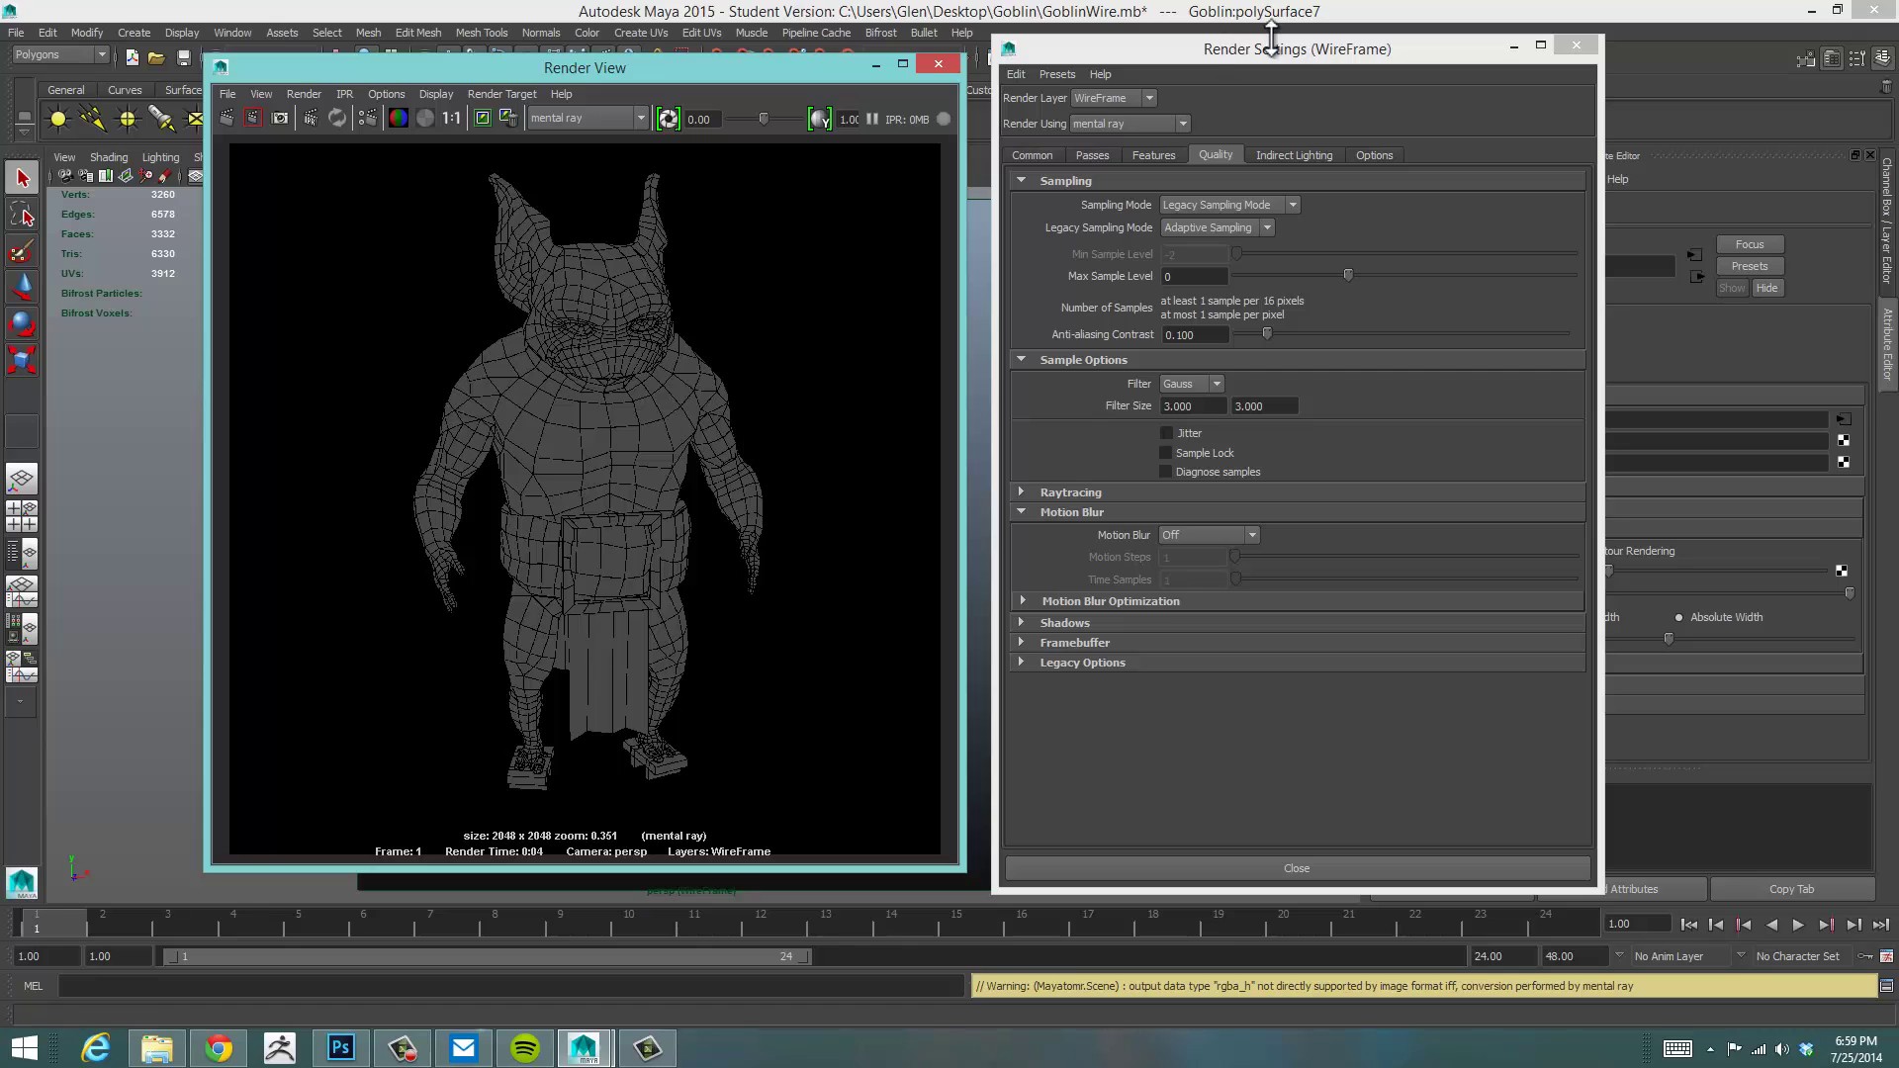
# Set the contour width in the goblin's shading group to 2 and render the frame again
pyautogui.moveTo(1308, 50); pyautogui.dragTo(1020, 38)
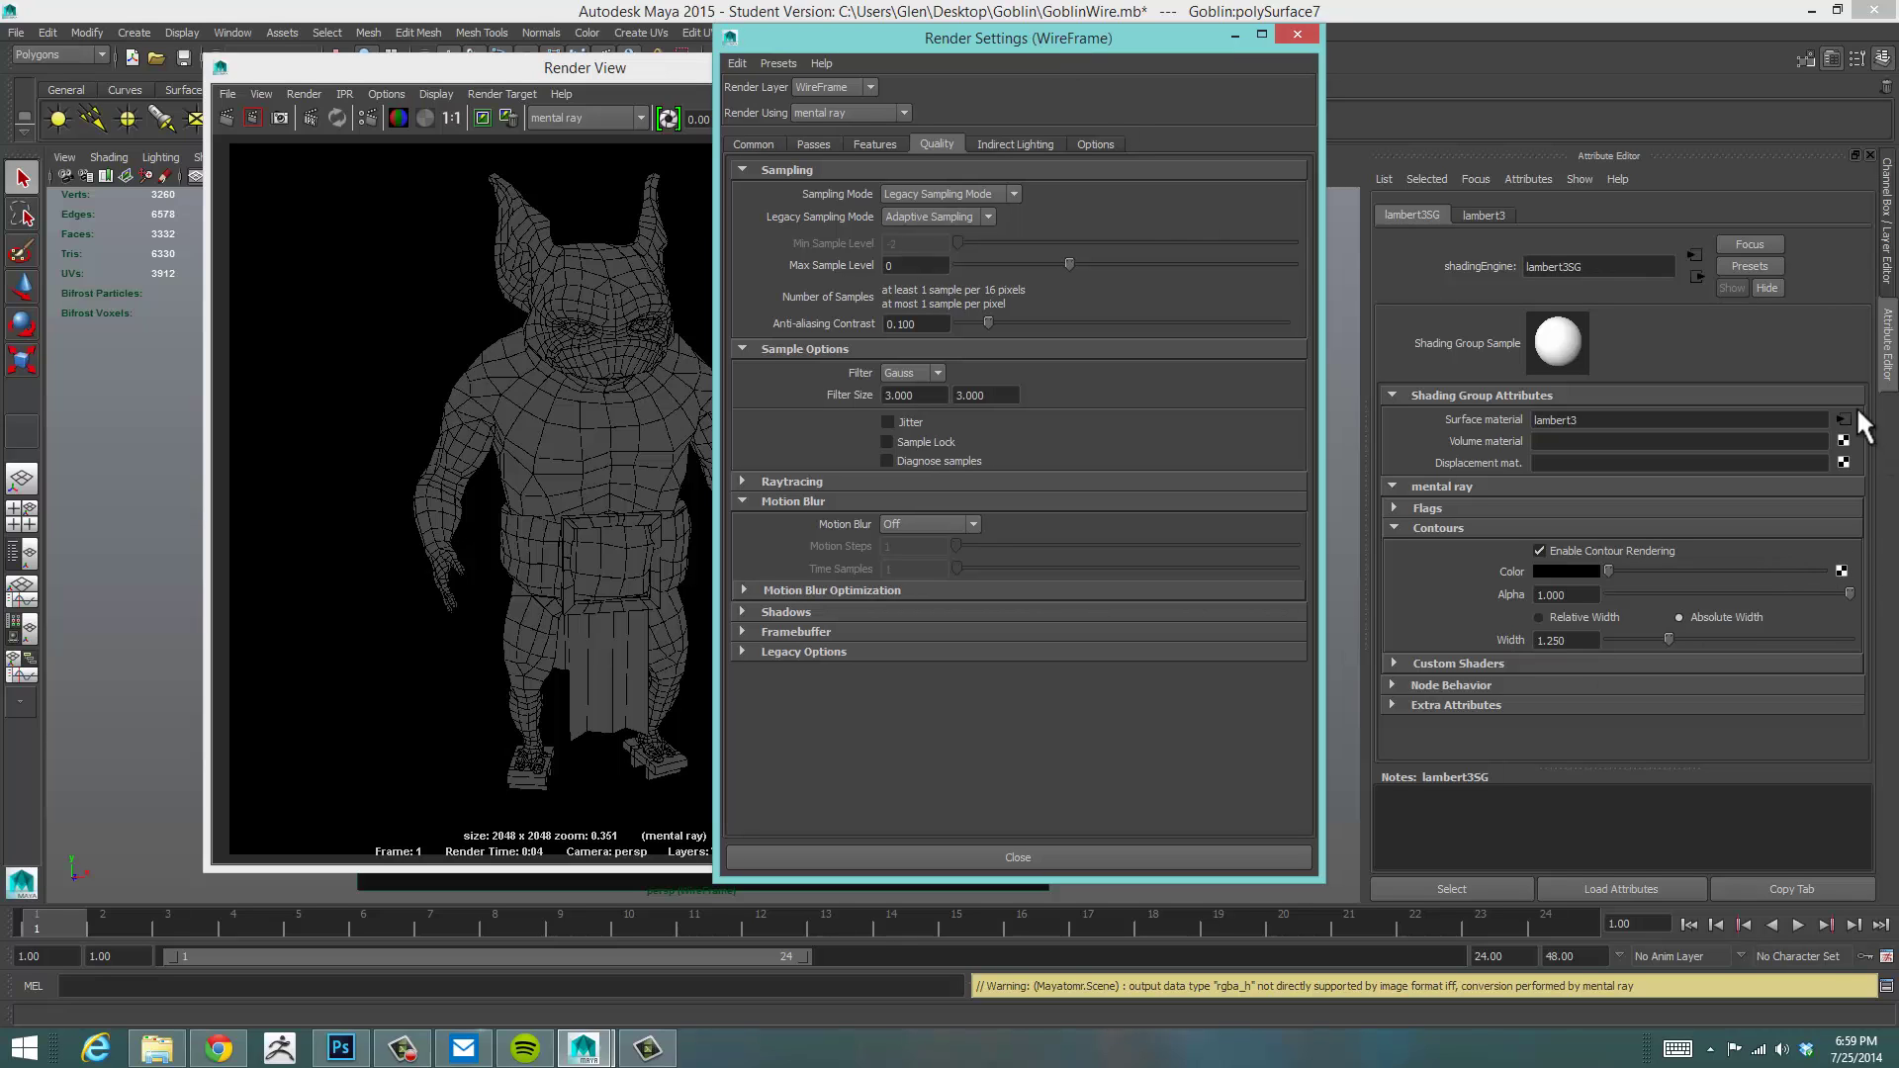
pyautogui.click(1574, 641)
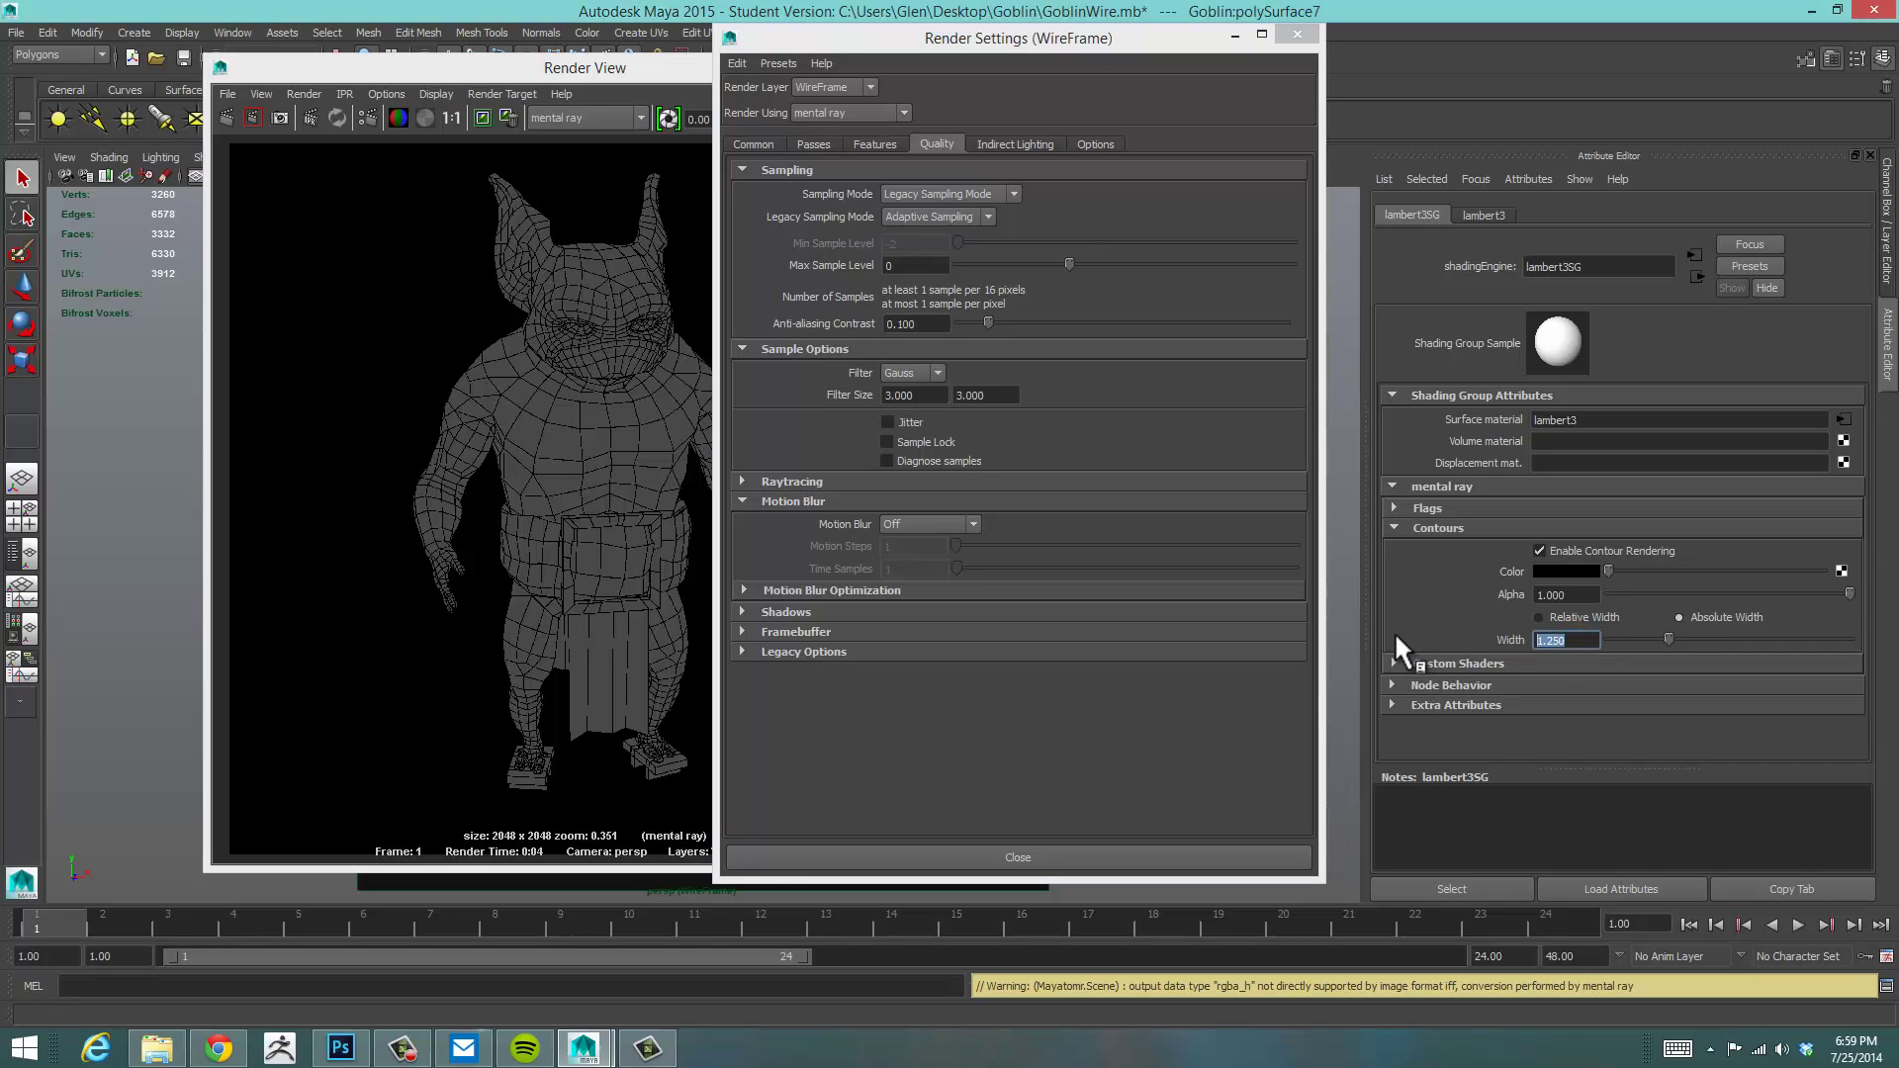
pyautogui.write('2')
pyautogui.press('Return')
pyautogui.moveTo(1080, 44); pyautogui.dragTo(1220, 44)
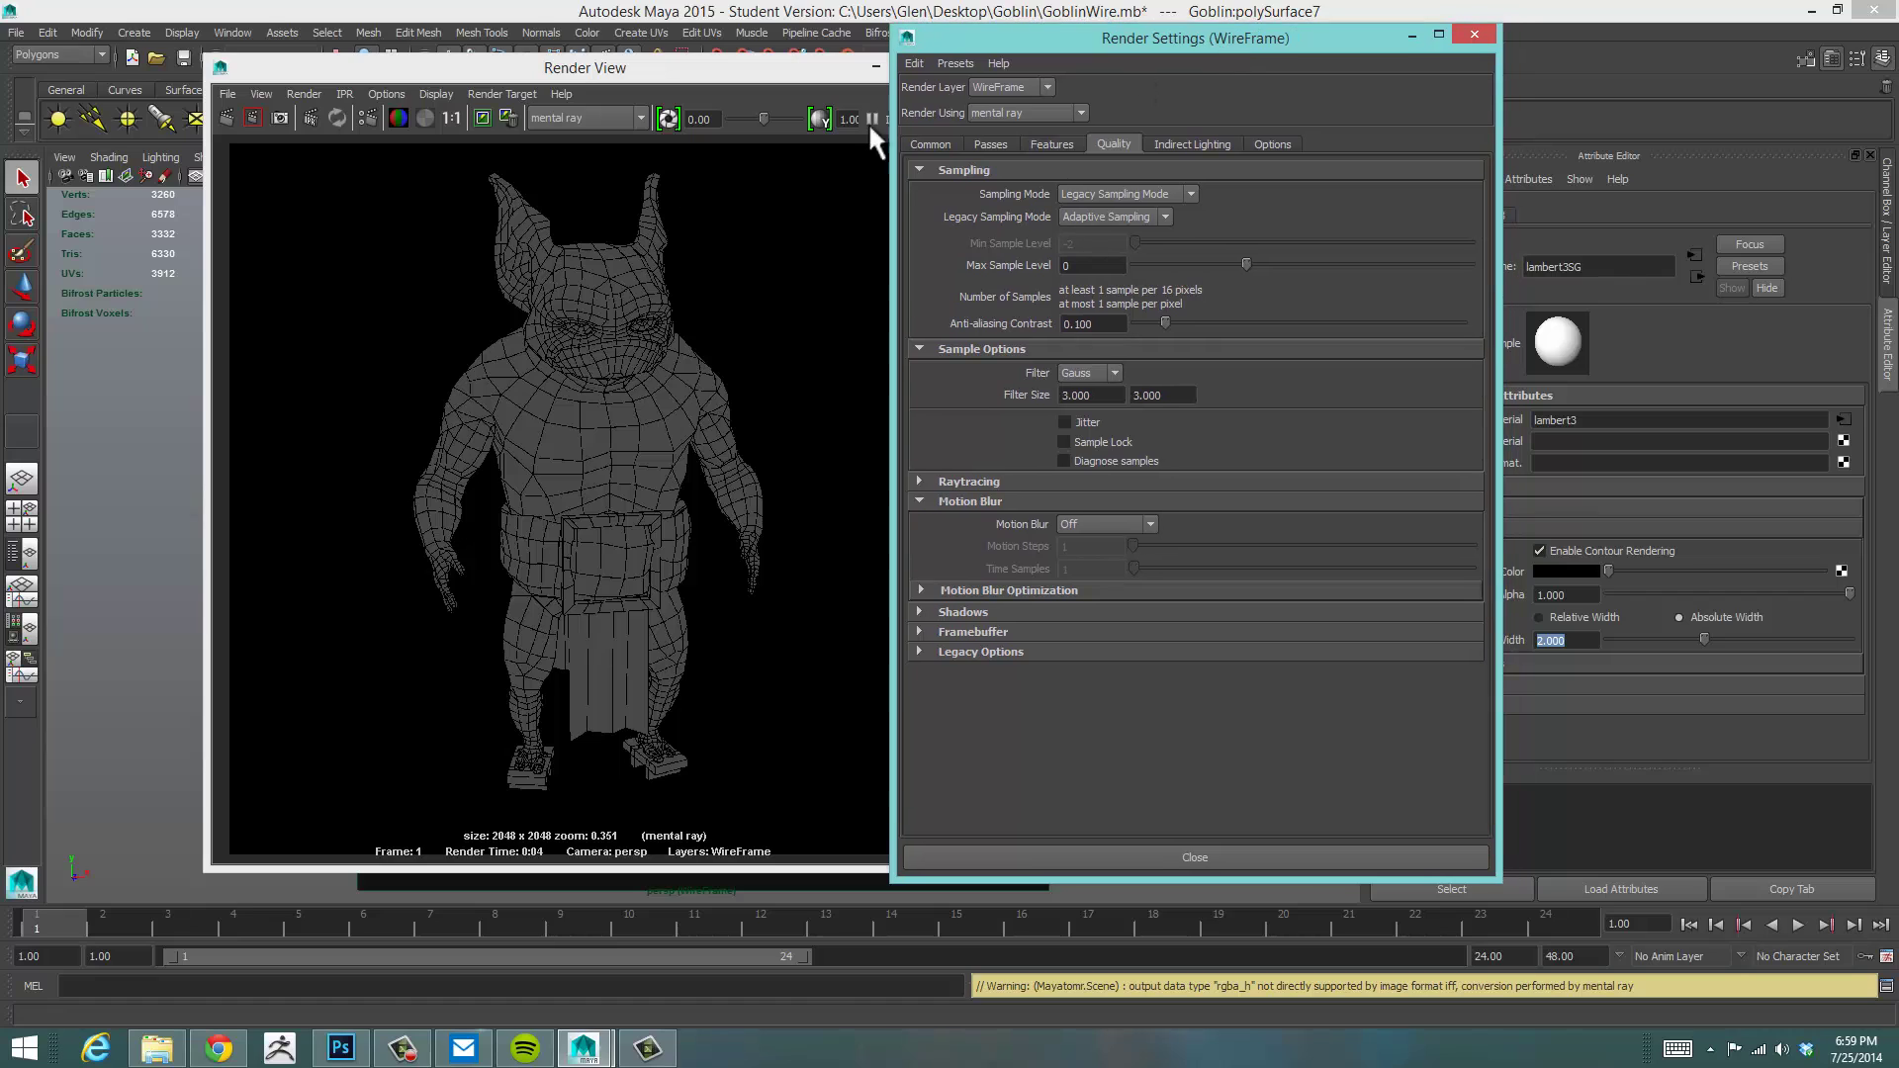
pyautogui.click(225, 118)
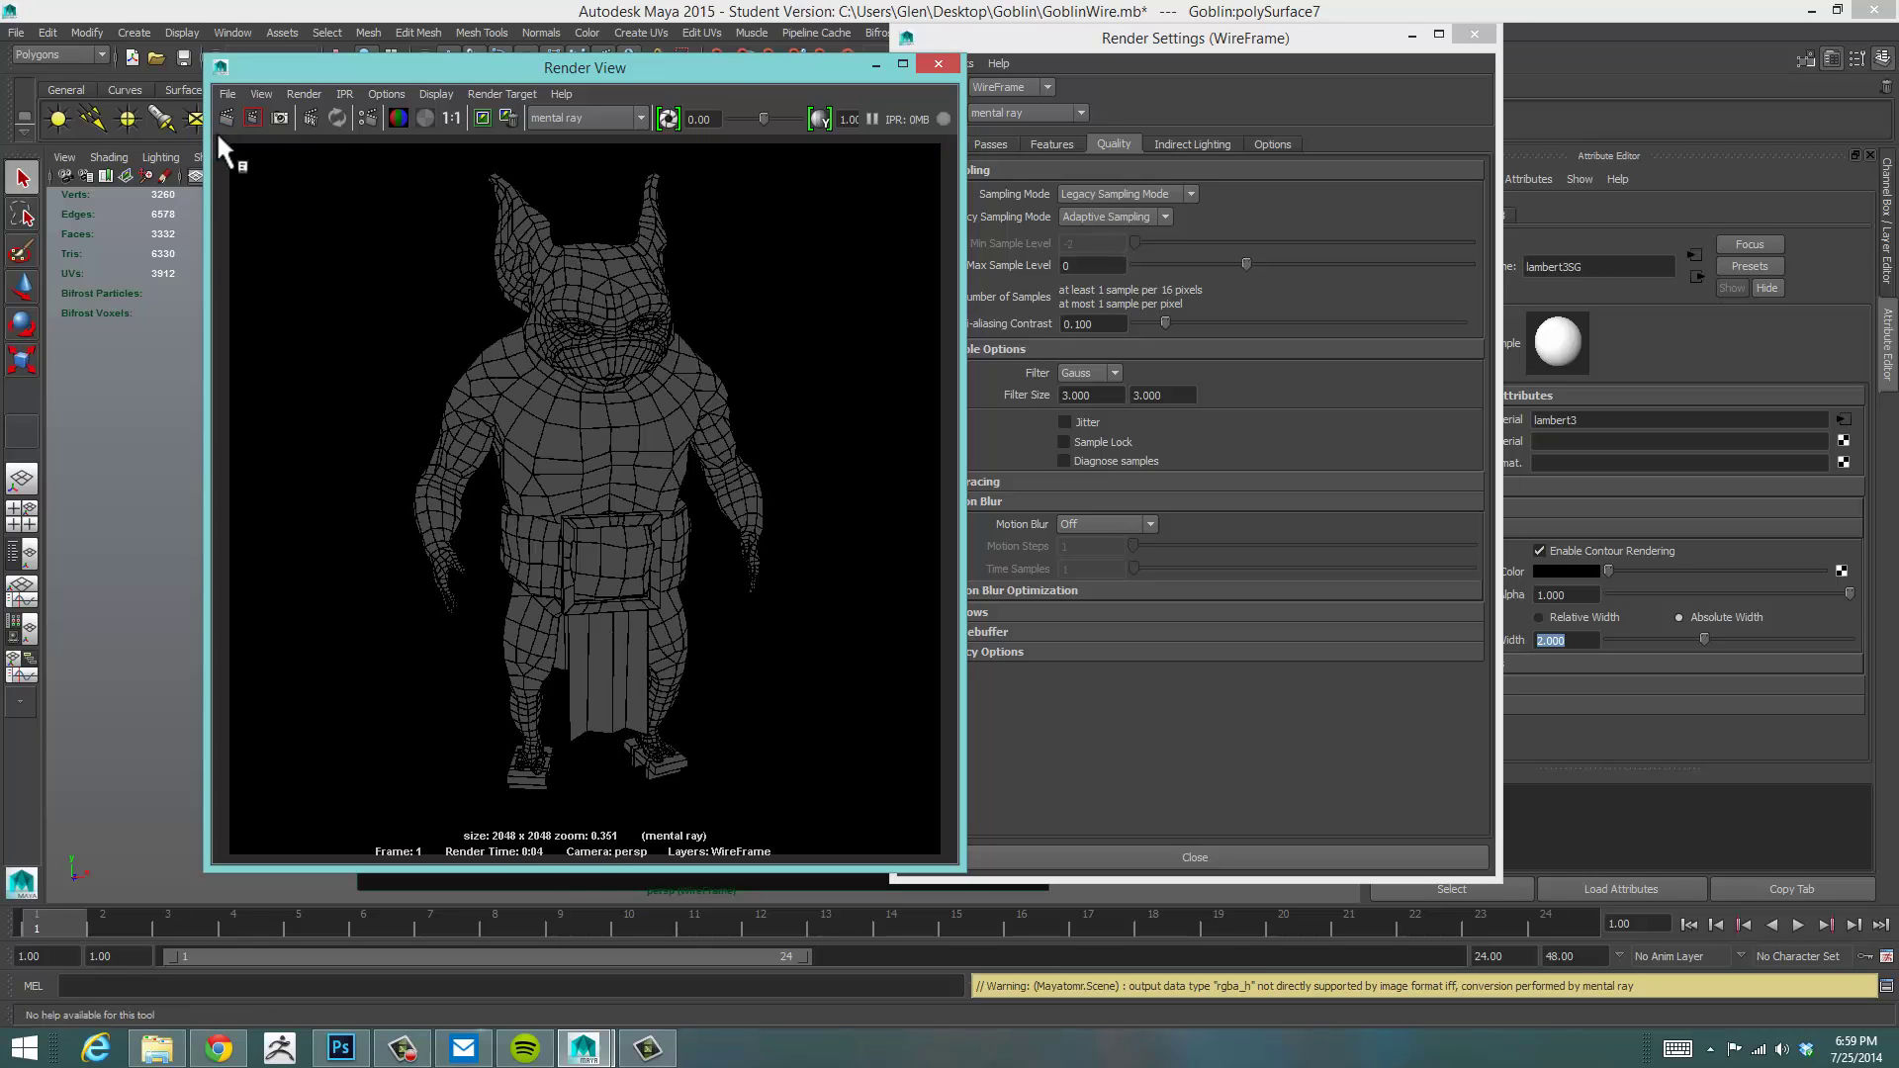
# Set the shading group's contour width to 2.25 and re-render the goblin
pyautogui.moveTo(1308, 36); pyautogui.dragTo(1142, 45)
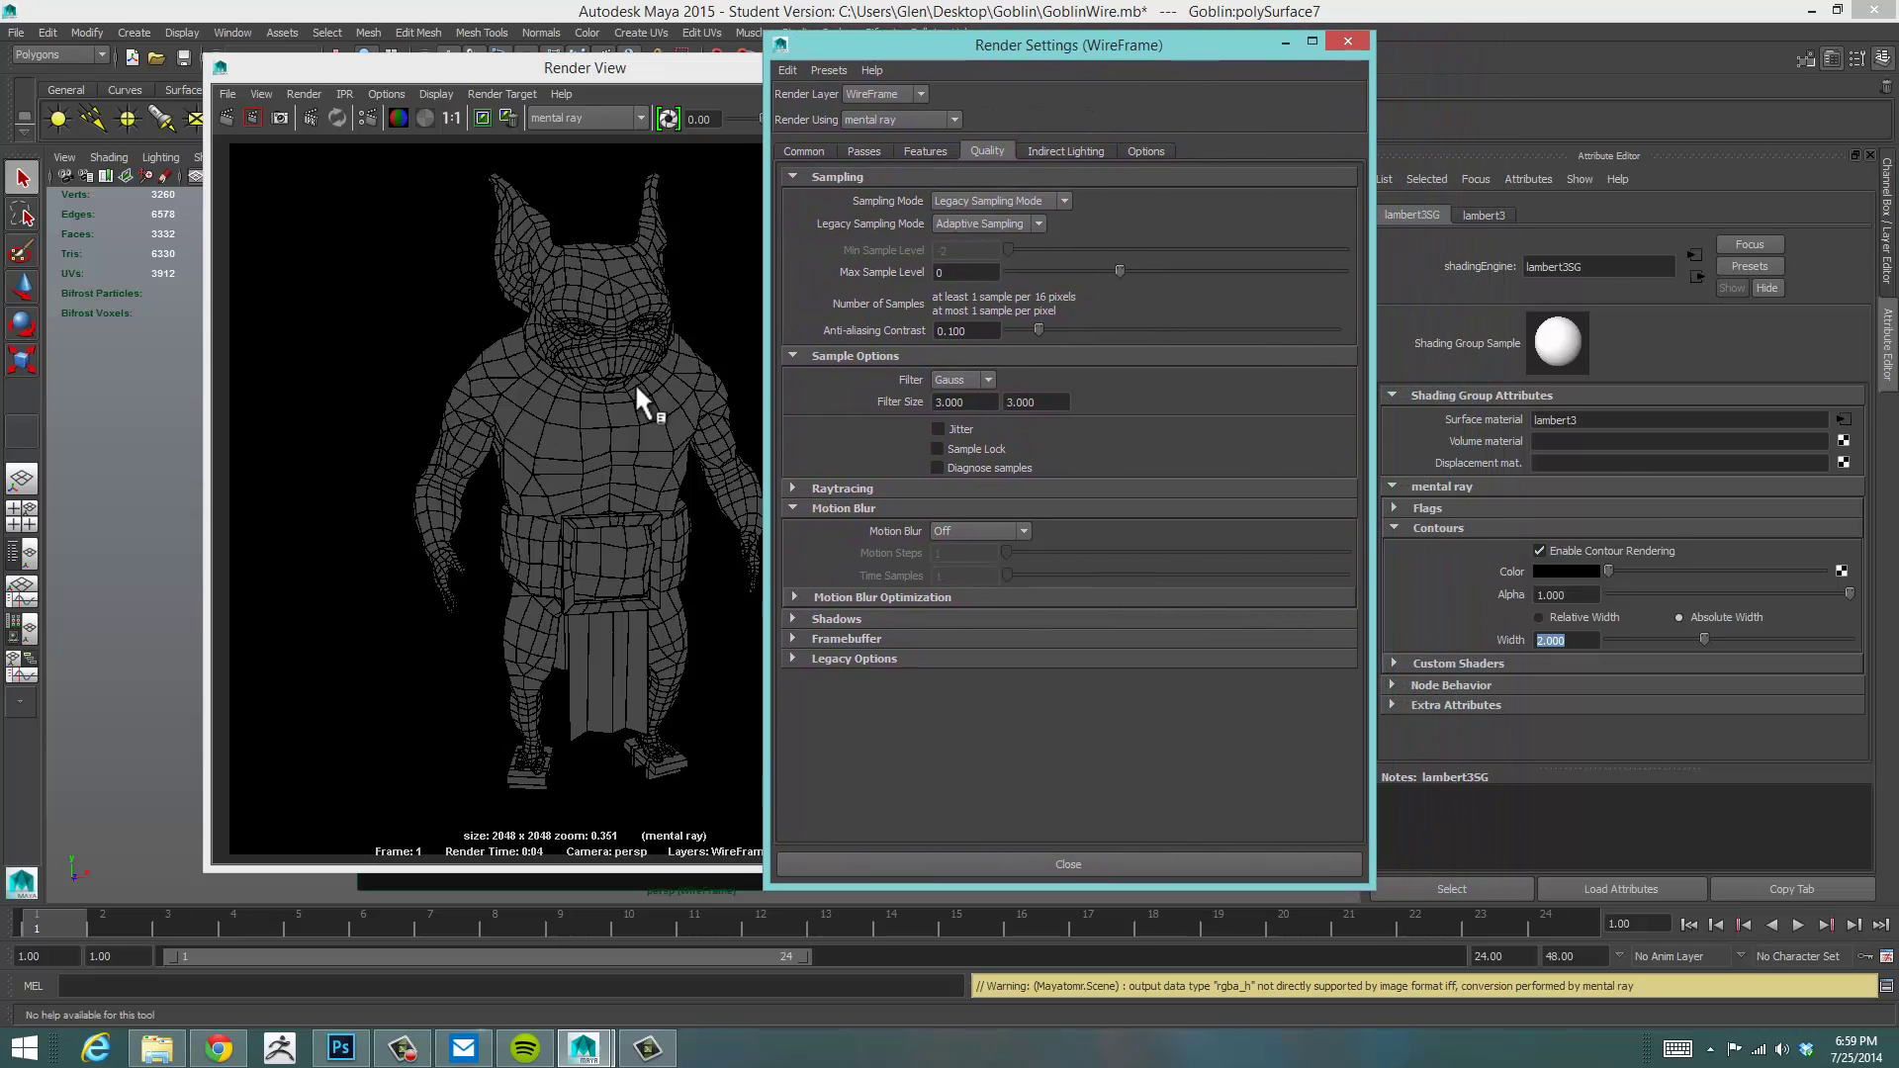
pyautogui.click(1385, 581)
pyautogui.write('2.25')
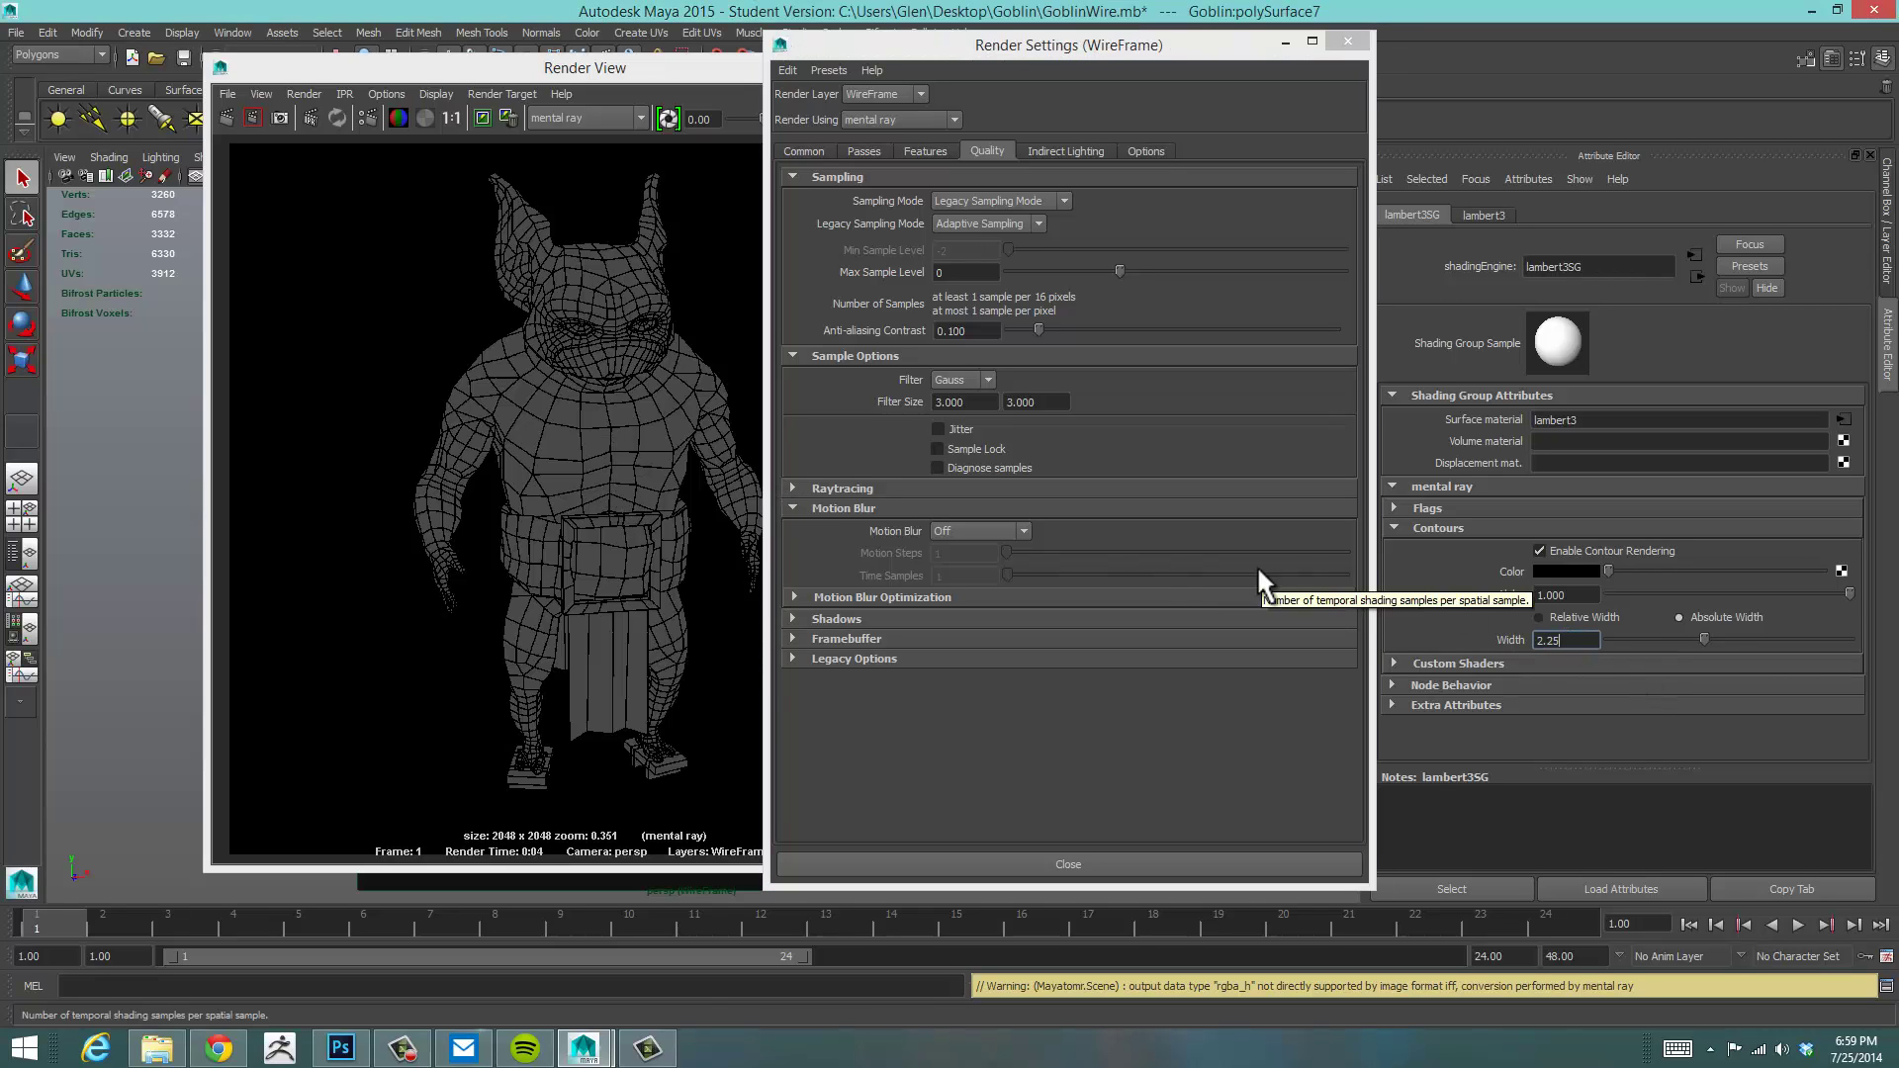
pyautogui.press('Return')
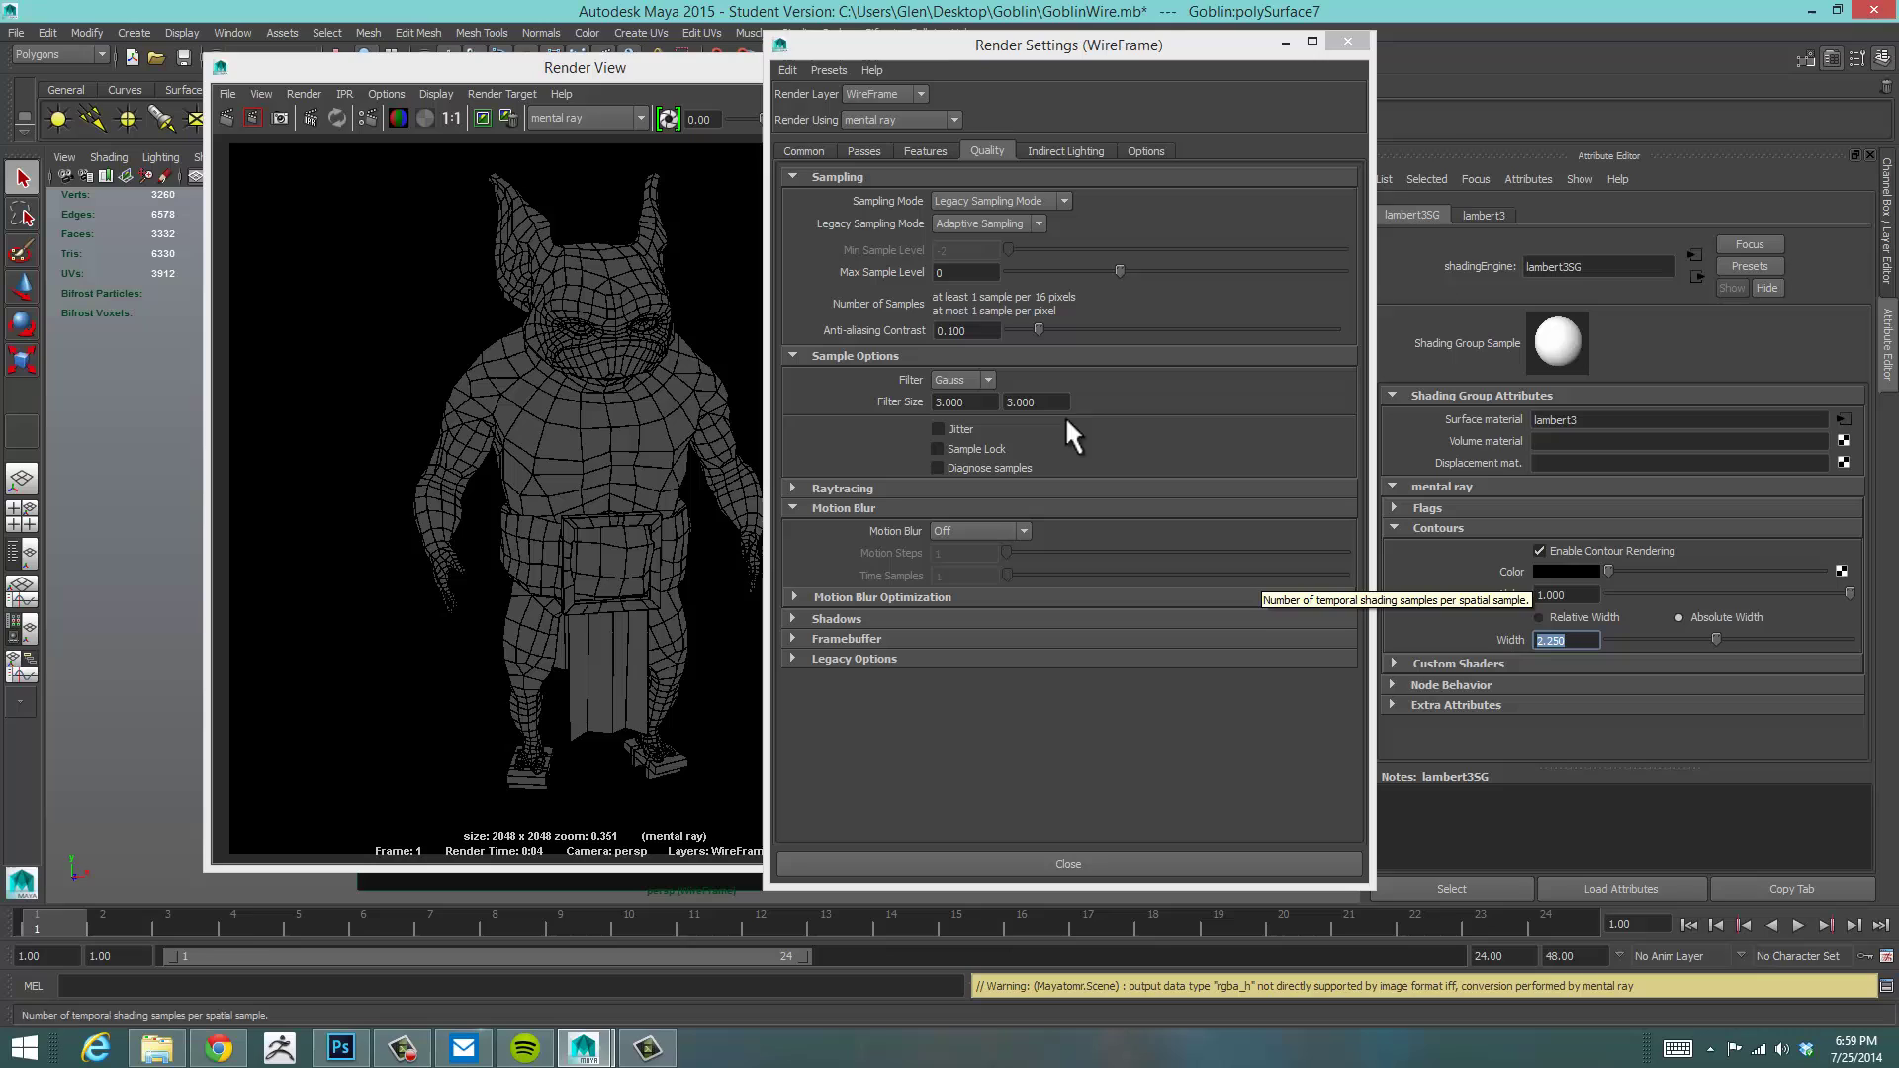
pyautogui.click(228, 116)
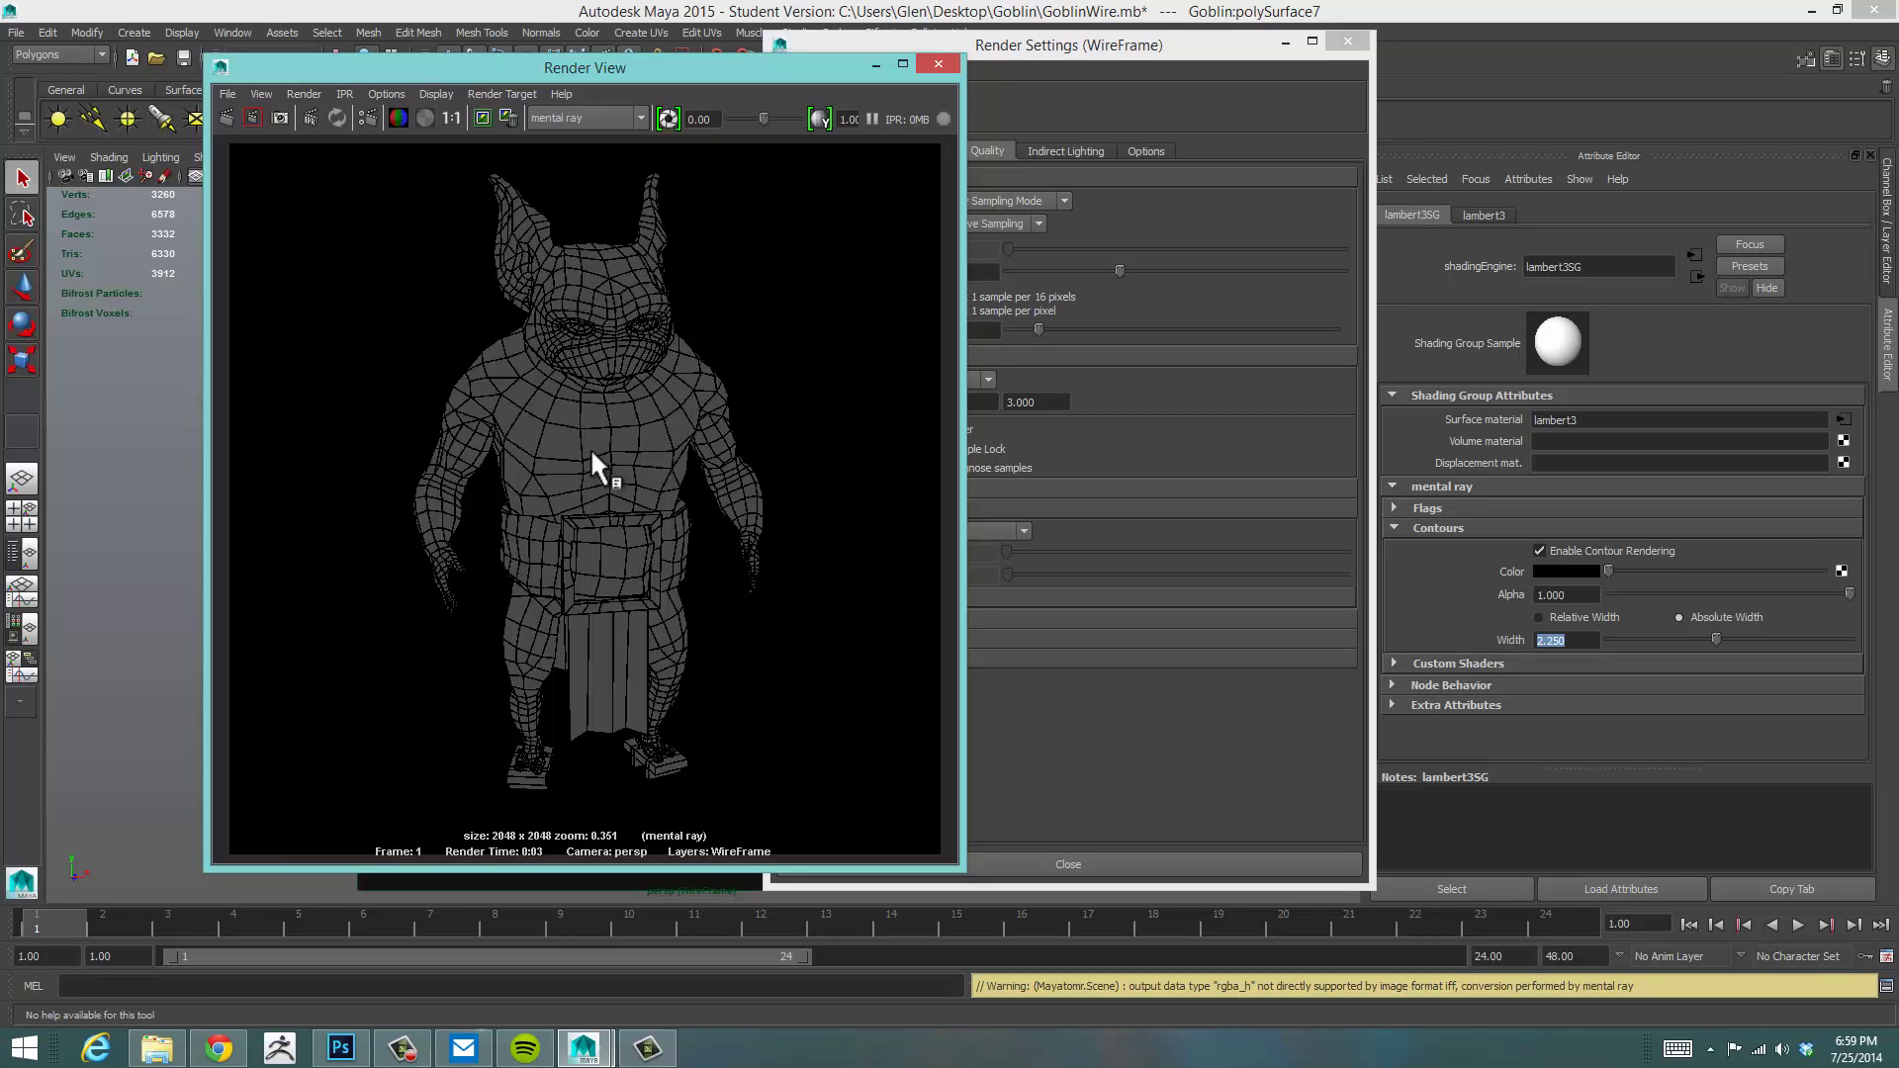
# Set the contour Over-Sample to 2 in the render settings features and render the goblin again
pyautogui.moveTo(713, 71); pyautogui.dragTo(605, 53)
pyautogui.moveTo(1100, 46); pyautogui.dragTo(1162, 45)
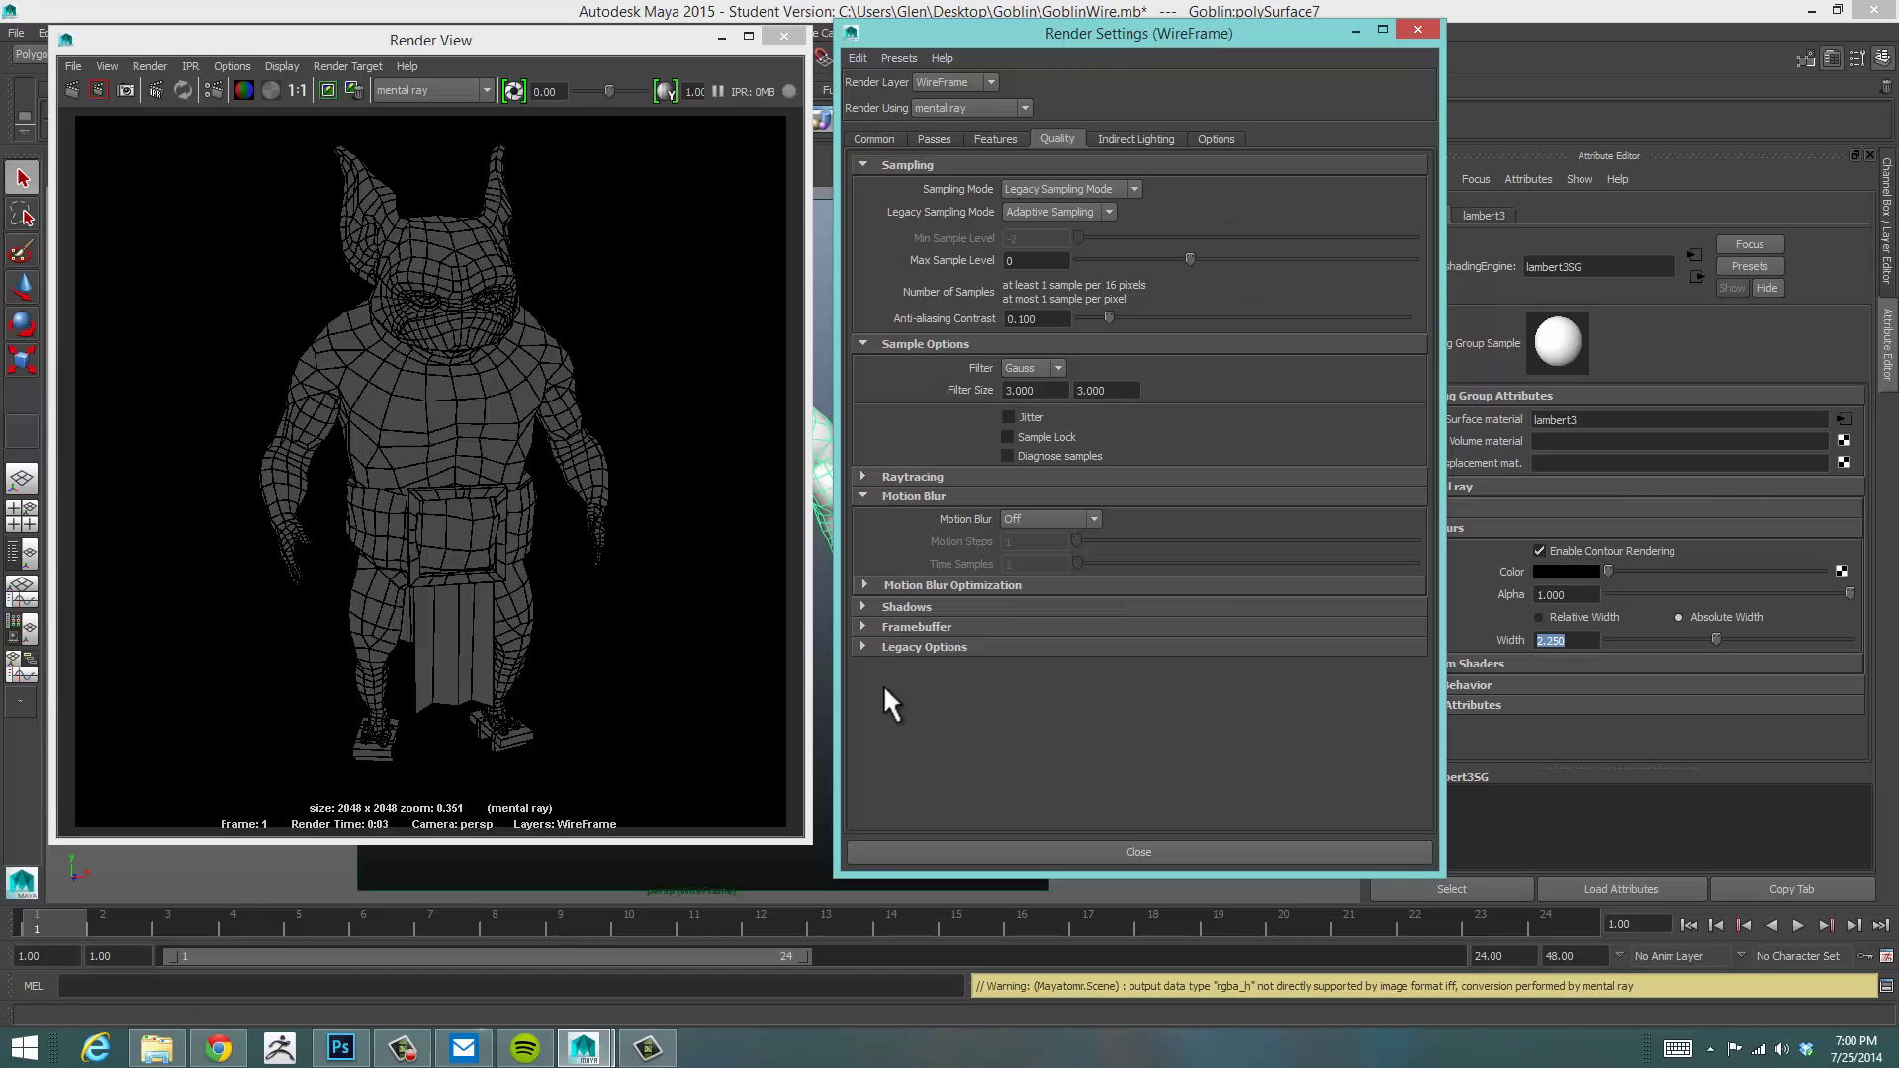
pyautogui.click(997, 139)
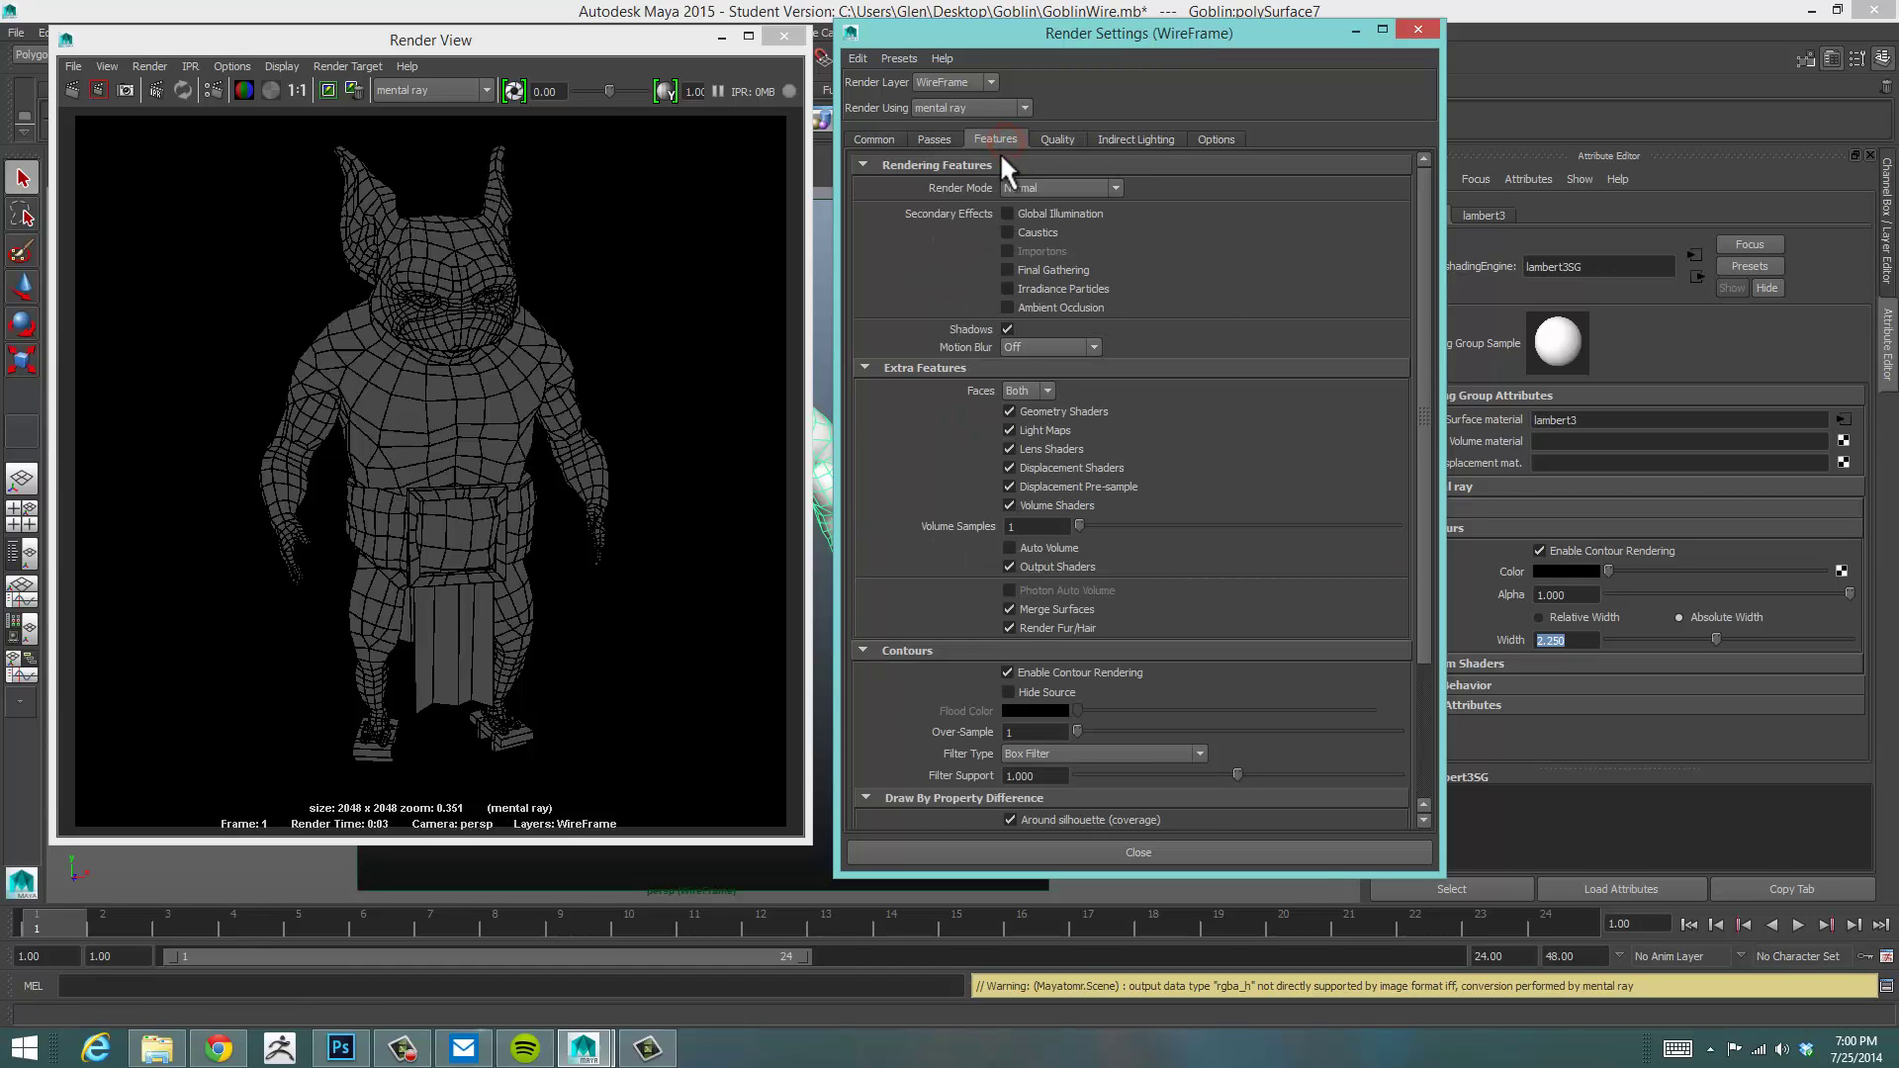
pyautogui.moveTo(1424, 345); pyautogui.dragTo(1432, 472)
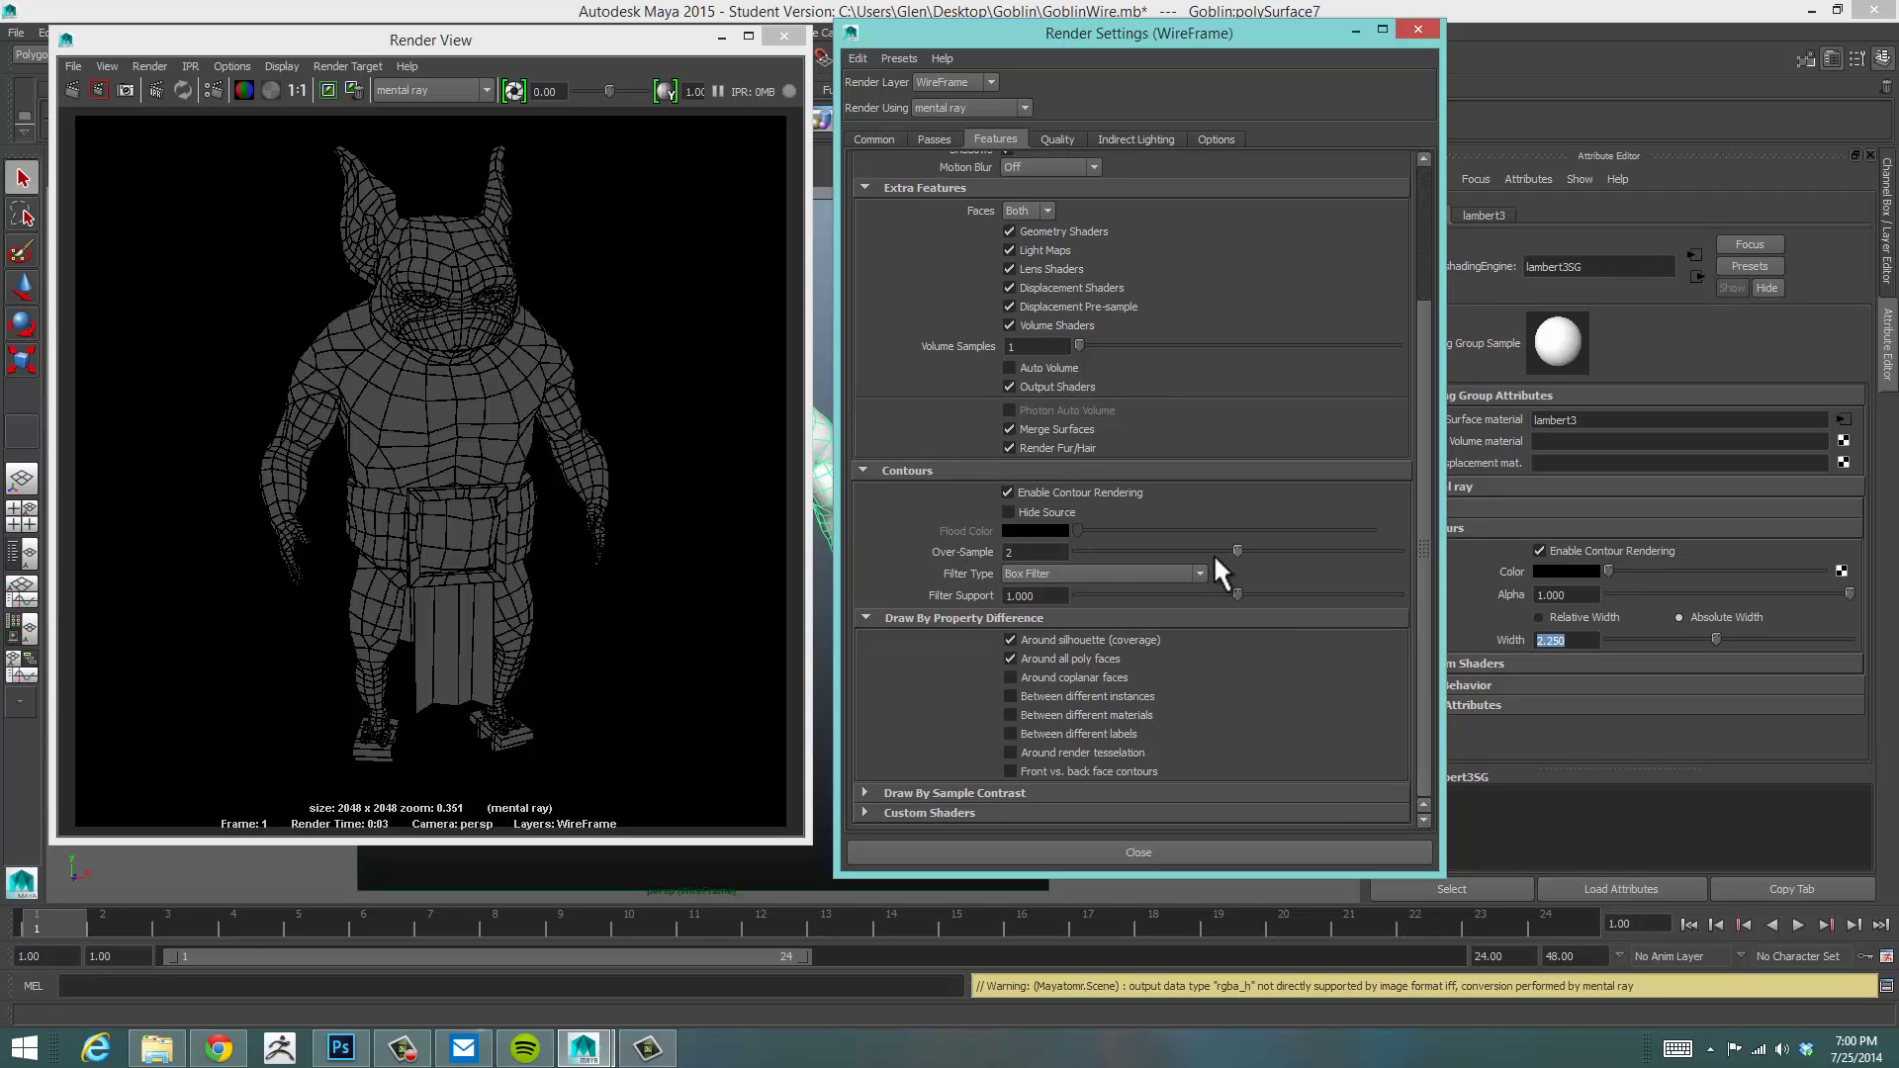
pyautogui.click(73, 88)
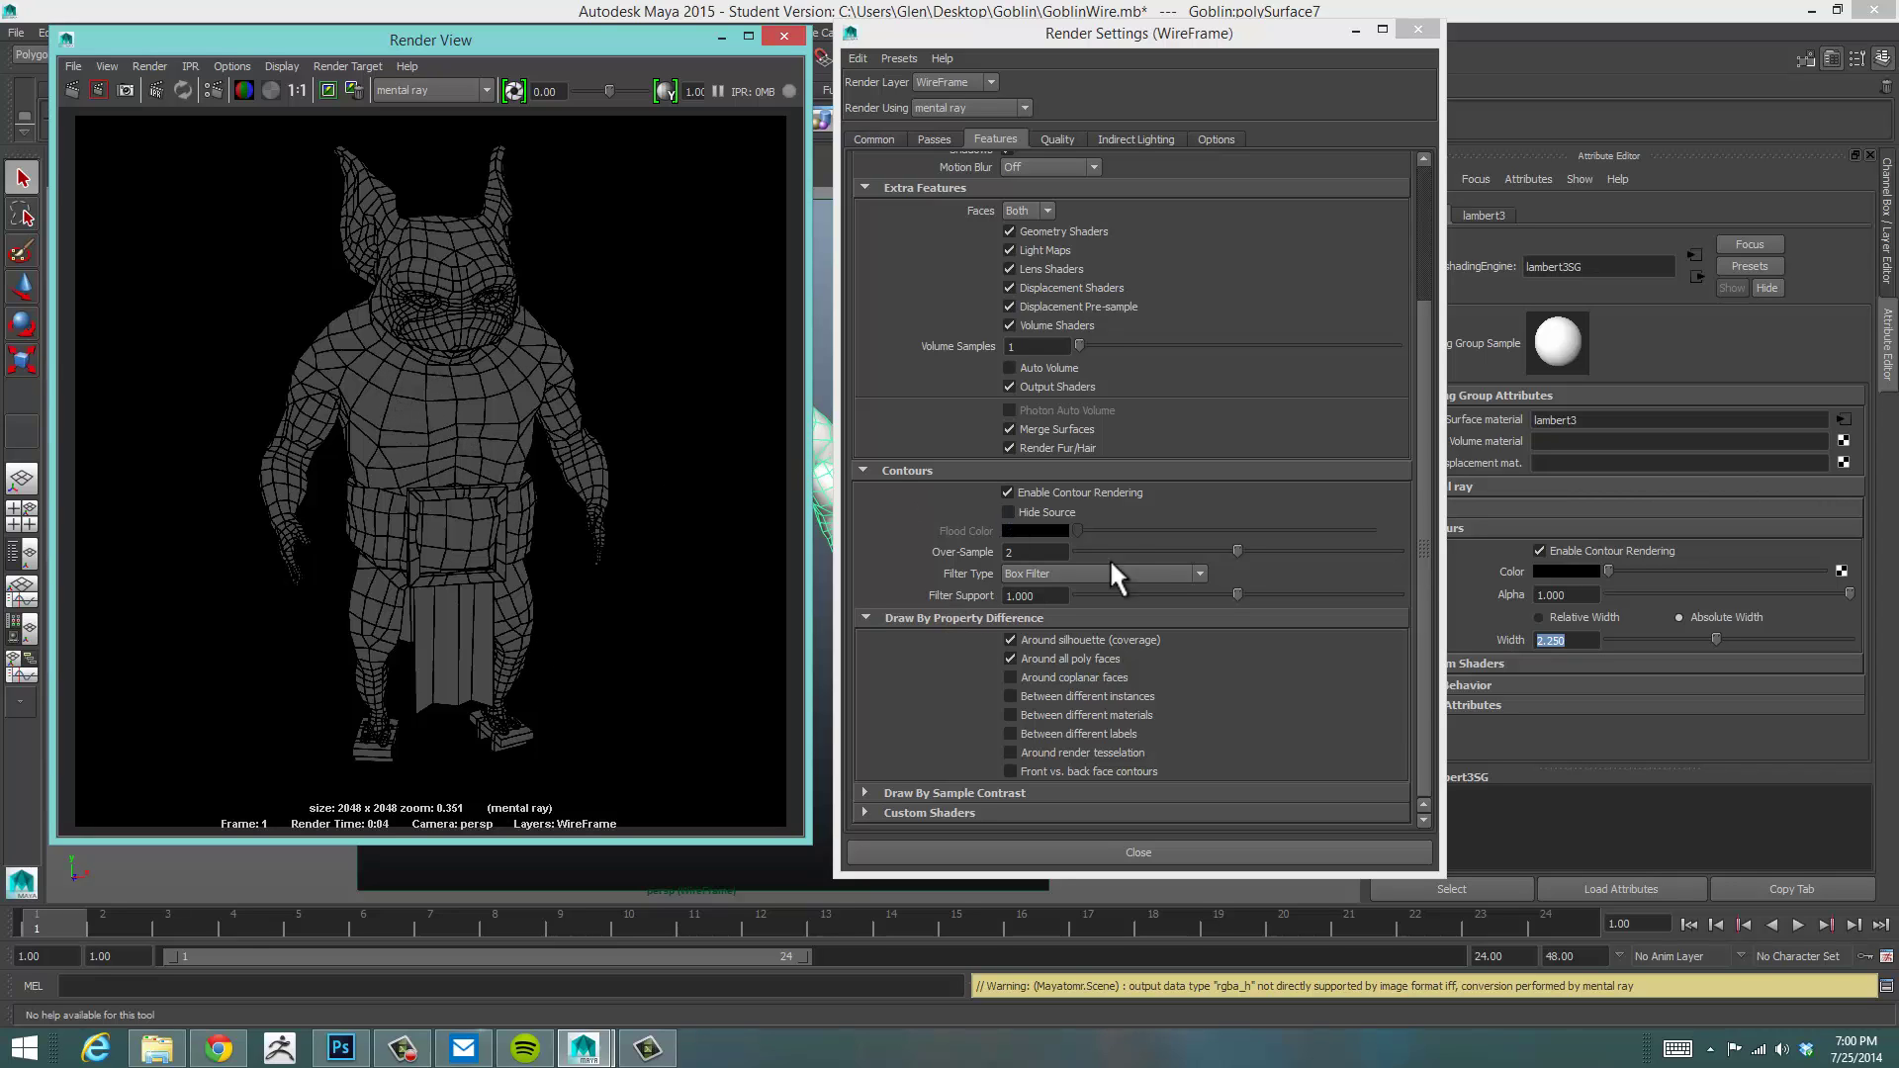
# Set the contour Over-Sample to 4 and render the goblin again
pyautogui.click(1243, 551)
pyautogui.doubleClick(1034, 552)
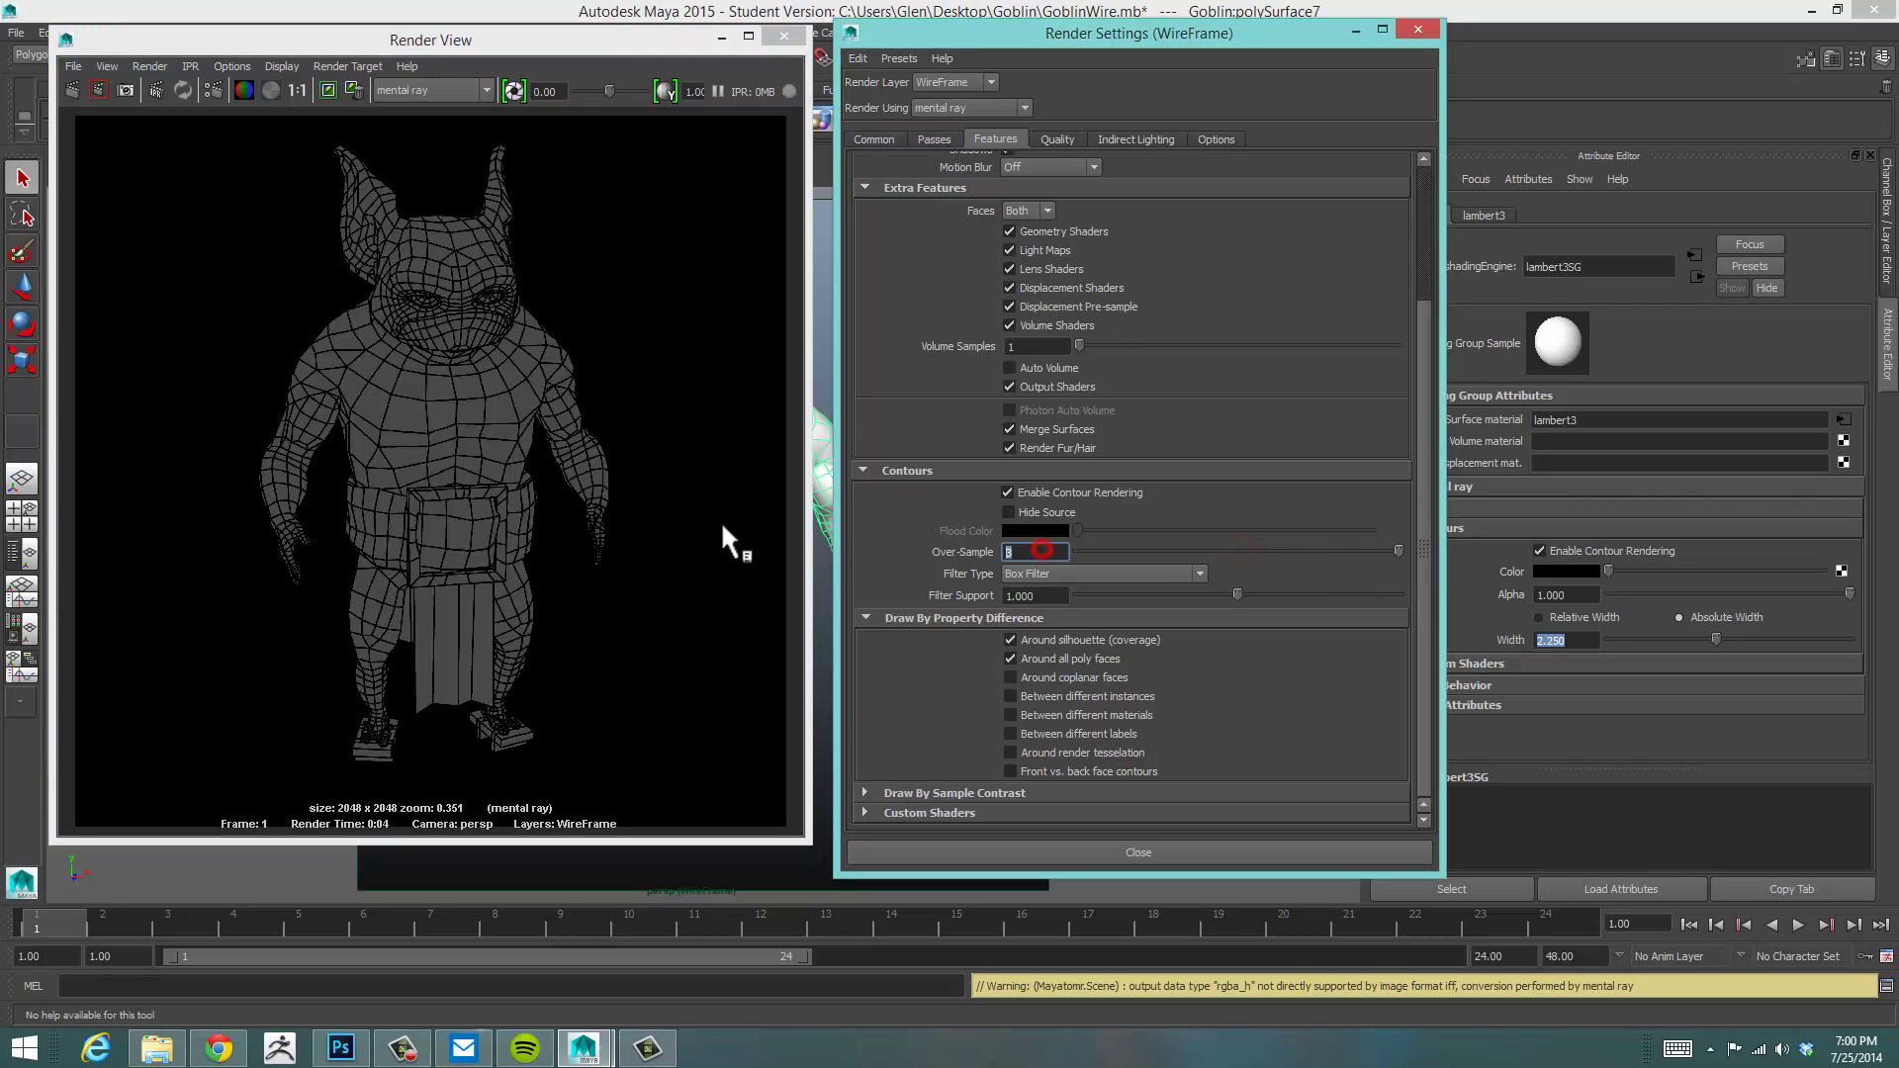
pyautogui.write('8')
pyautogui.press('Return')
pyautogui.click(75, 93)
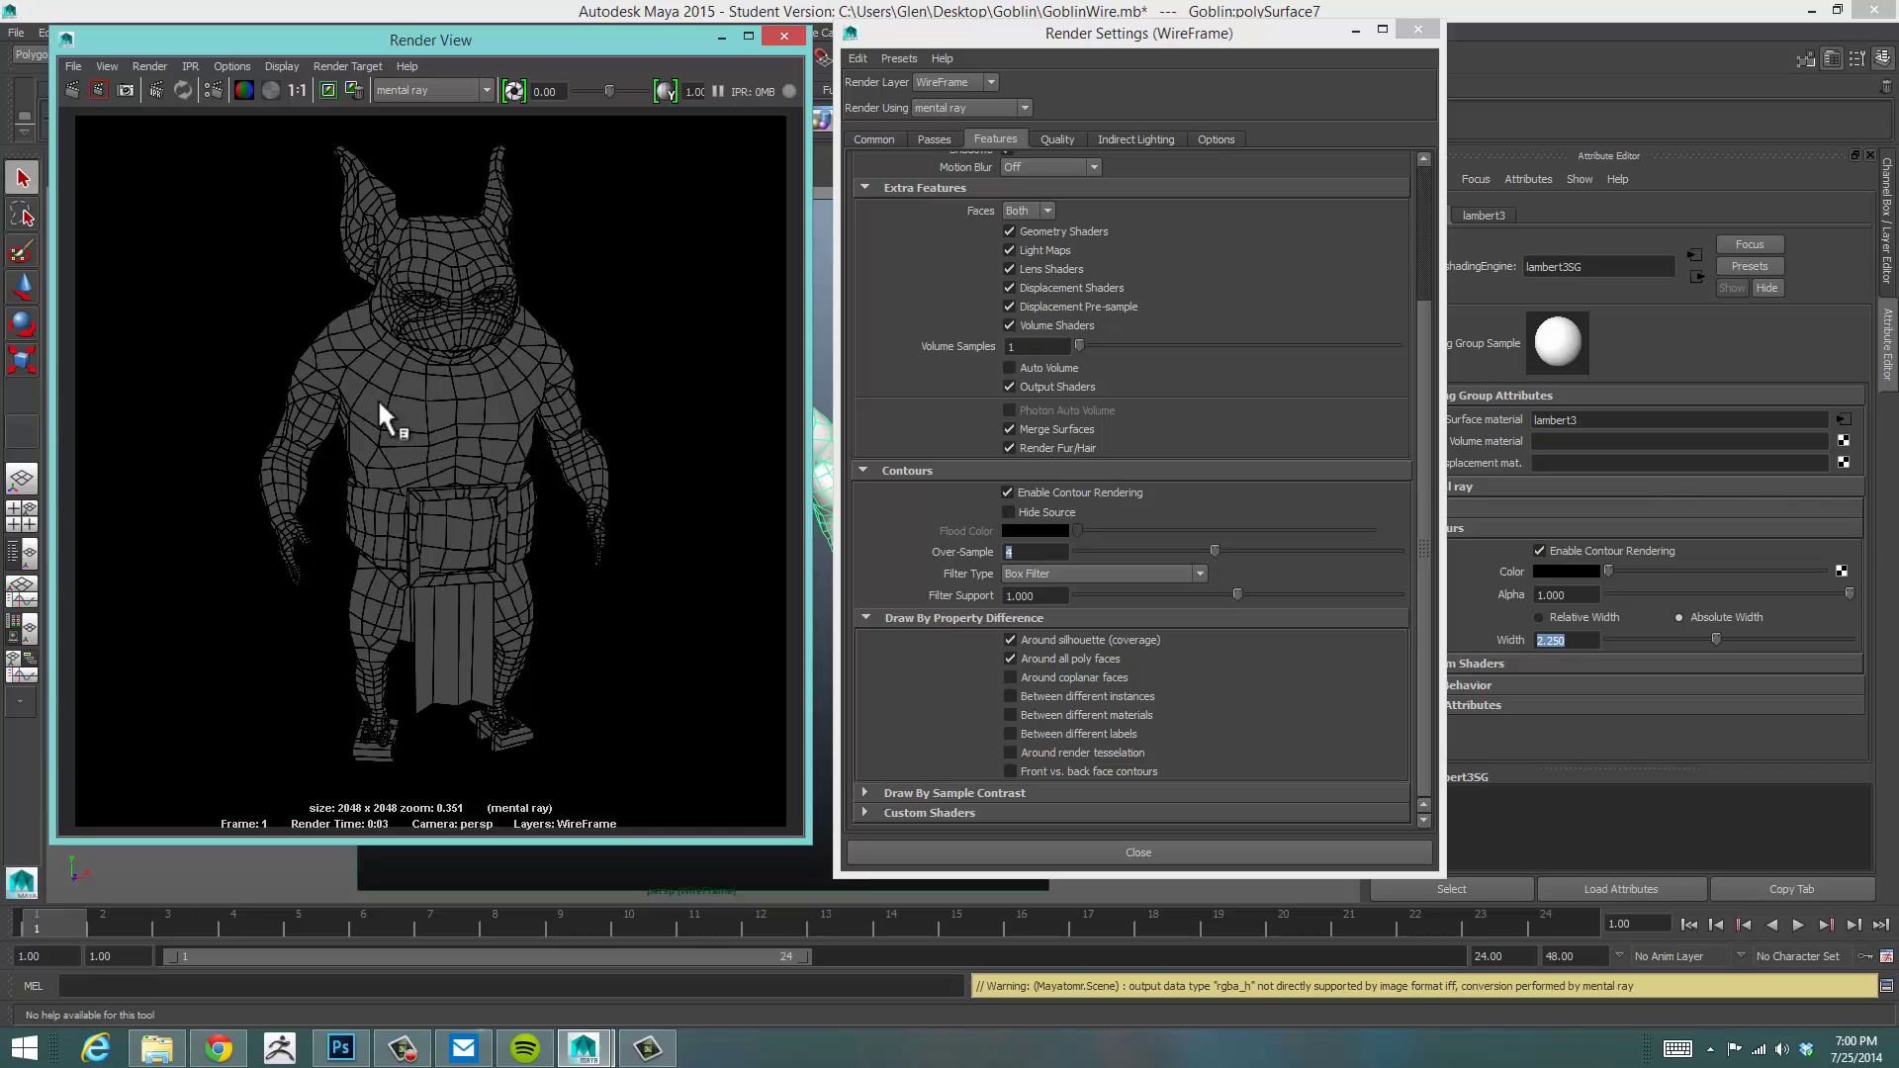
# Set the contour Filter Support to 2 and re-render the goblin
pyautogui.click(1057, 594)
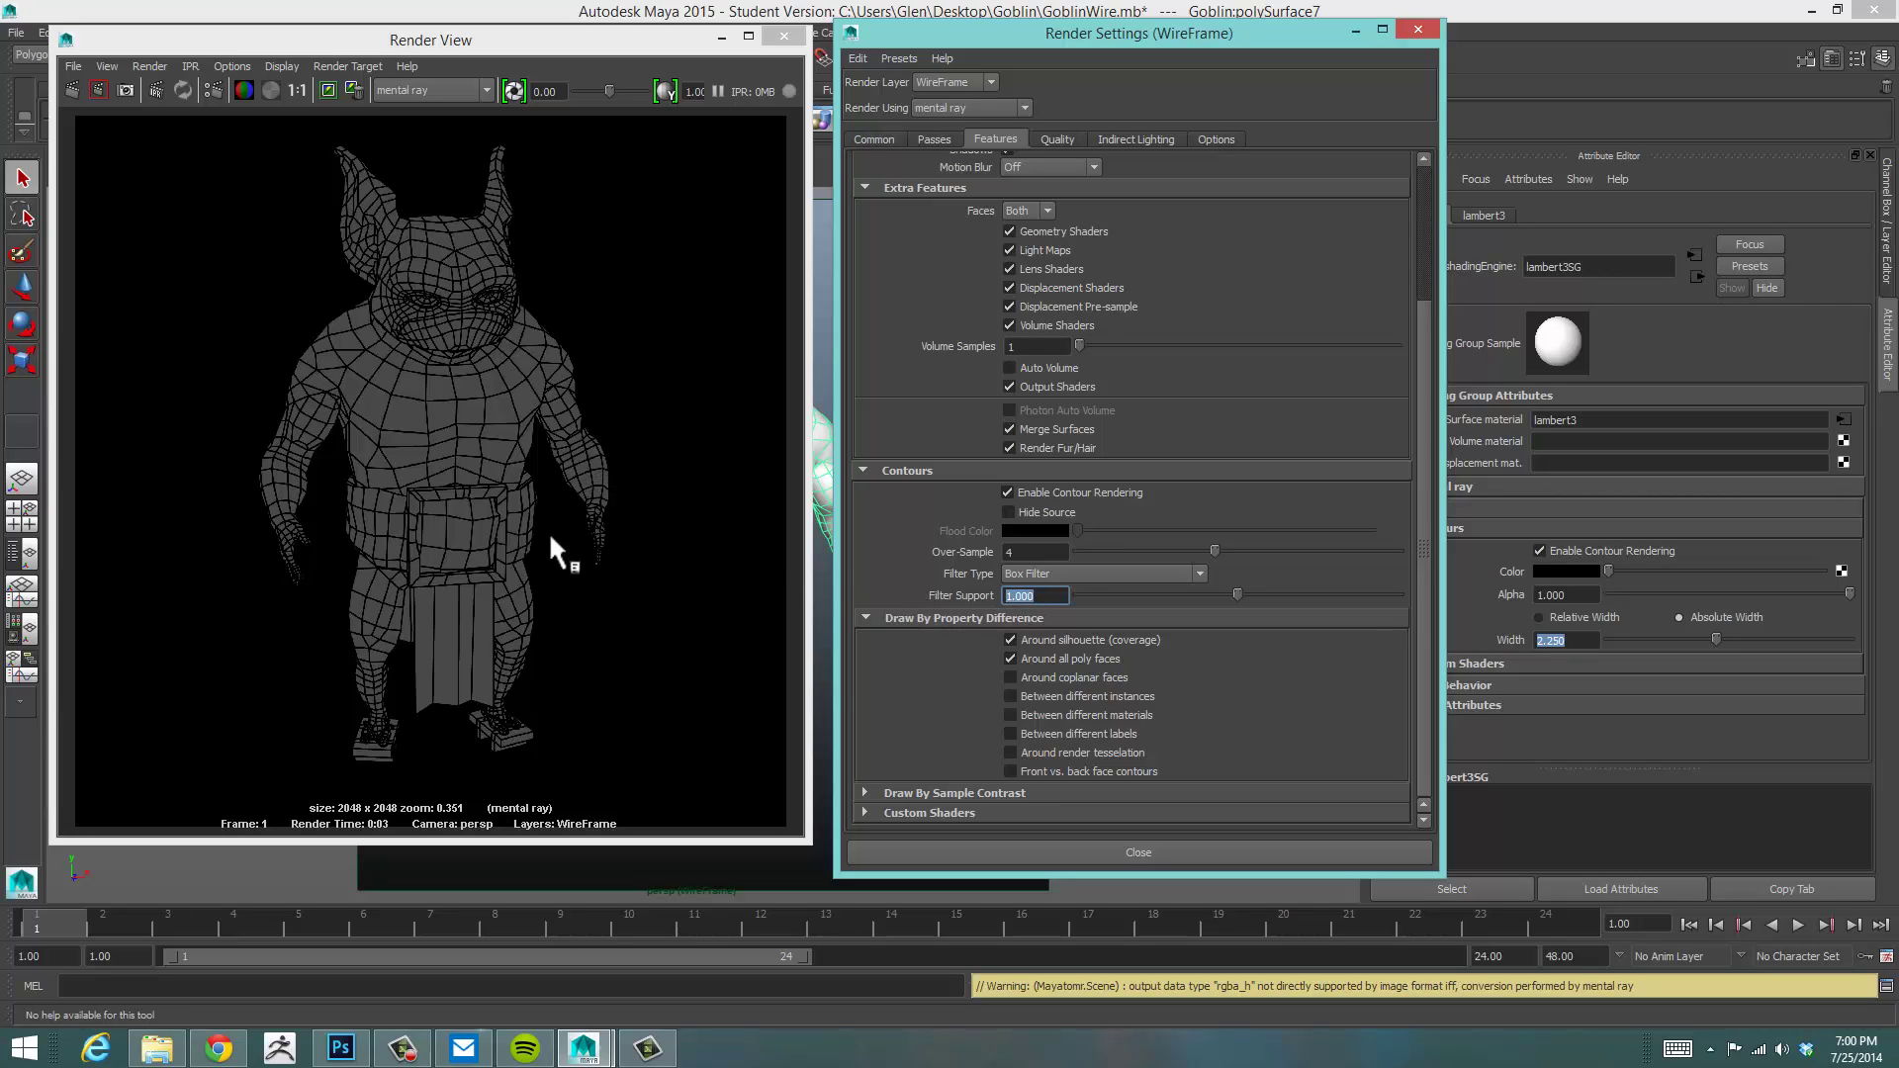
pyautogui.write('2')
pyautogui.press('Return')
pyautogui.click(98, 90)
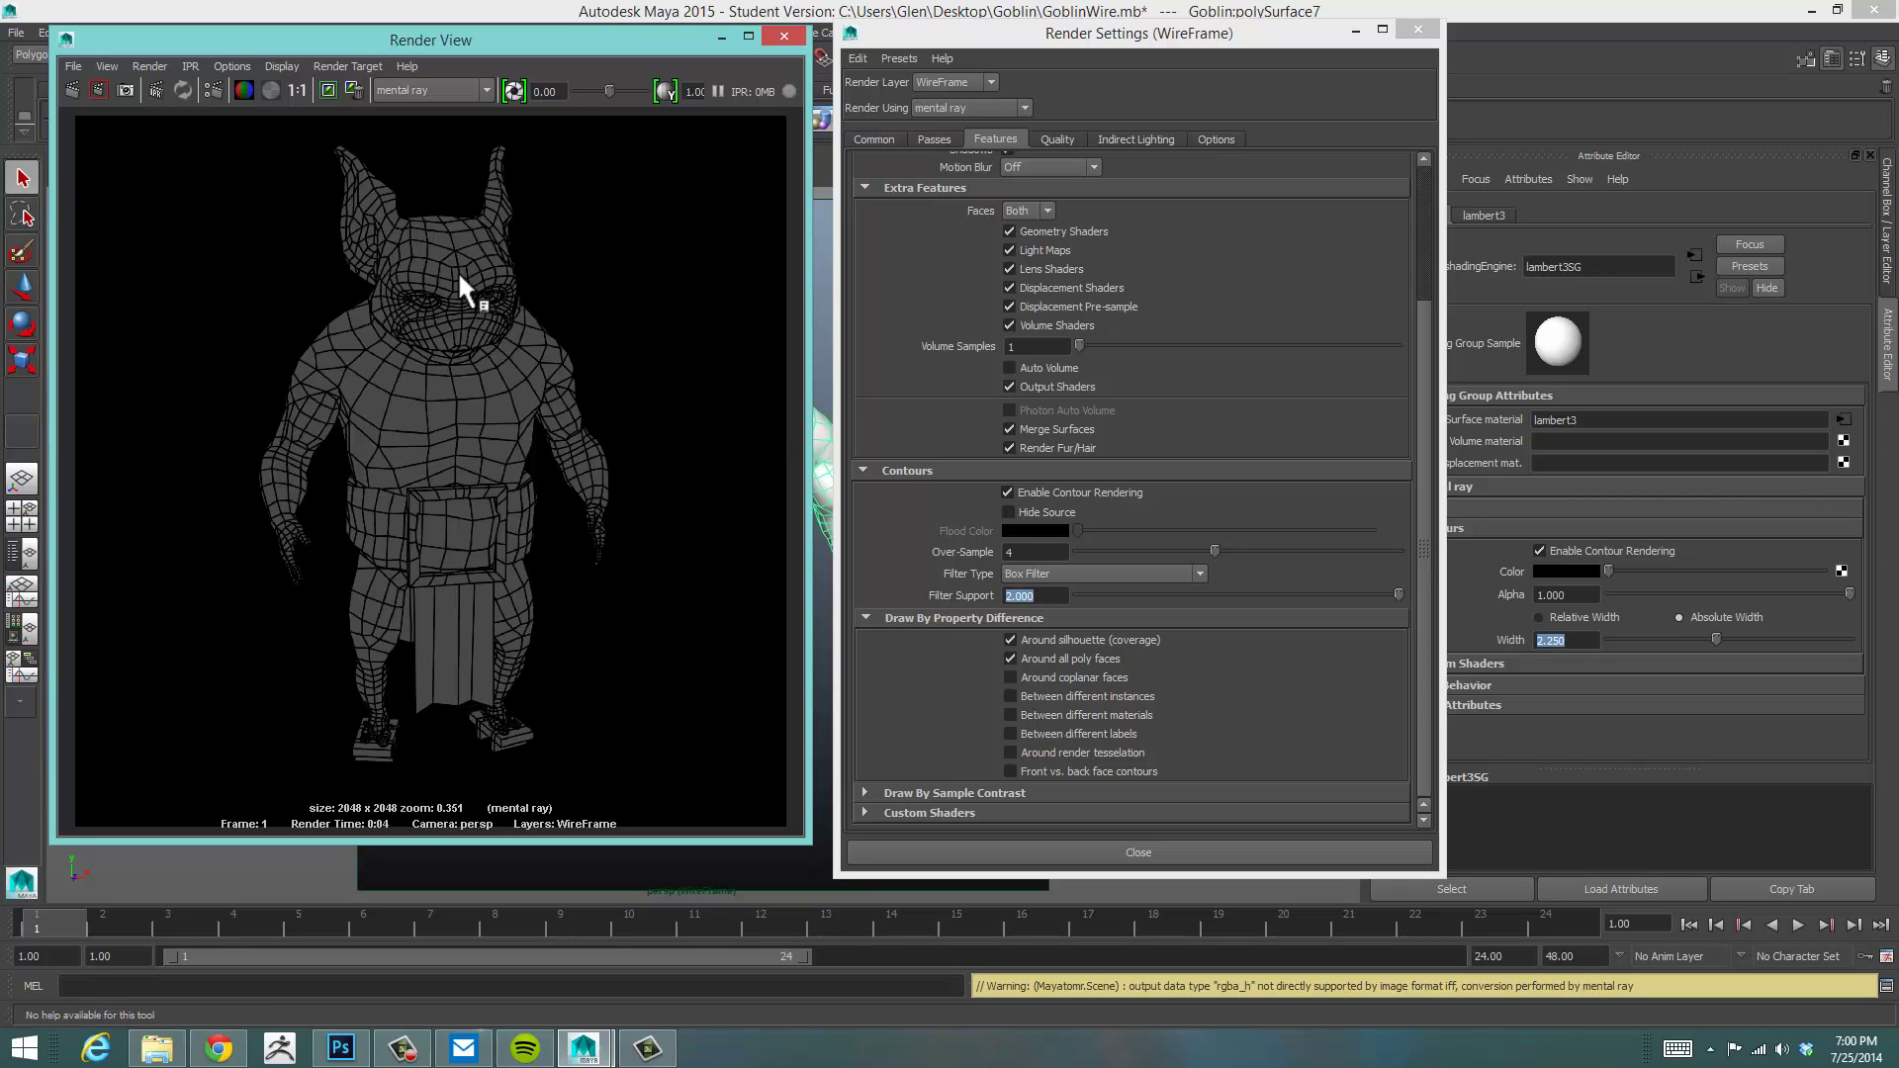
# Set the contour Over-Sample to 6 and render the frame again
pyautogui.doubleClick(1035, 551)
pyautogui.write('6')
pyautogui.press('Return')
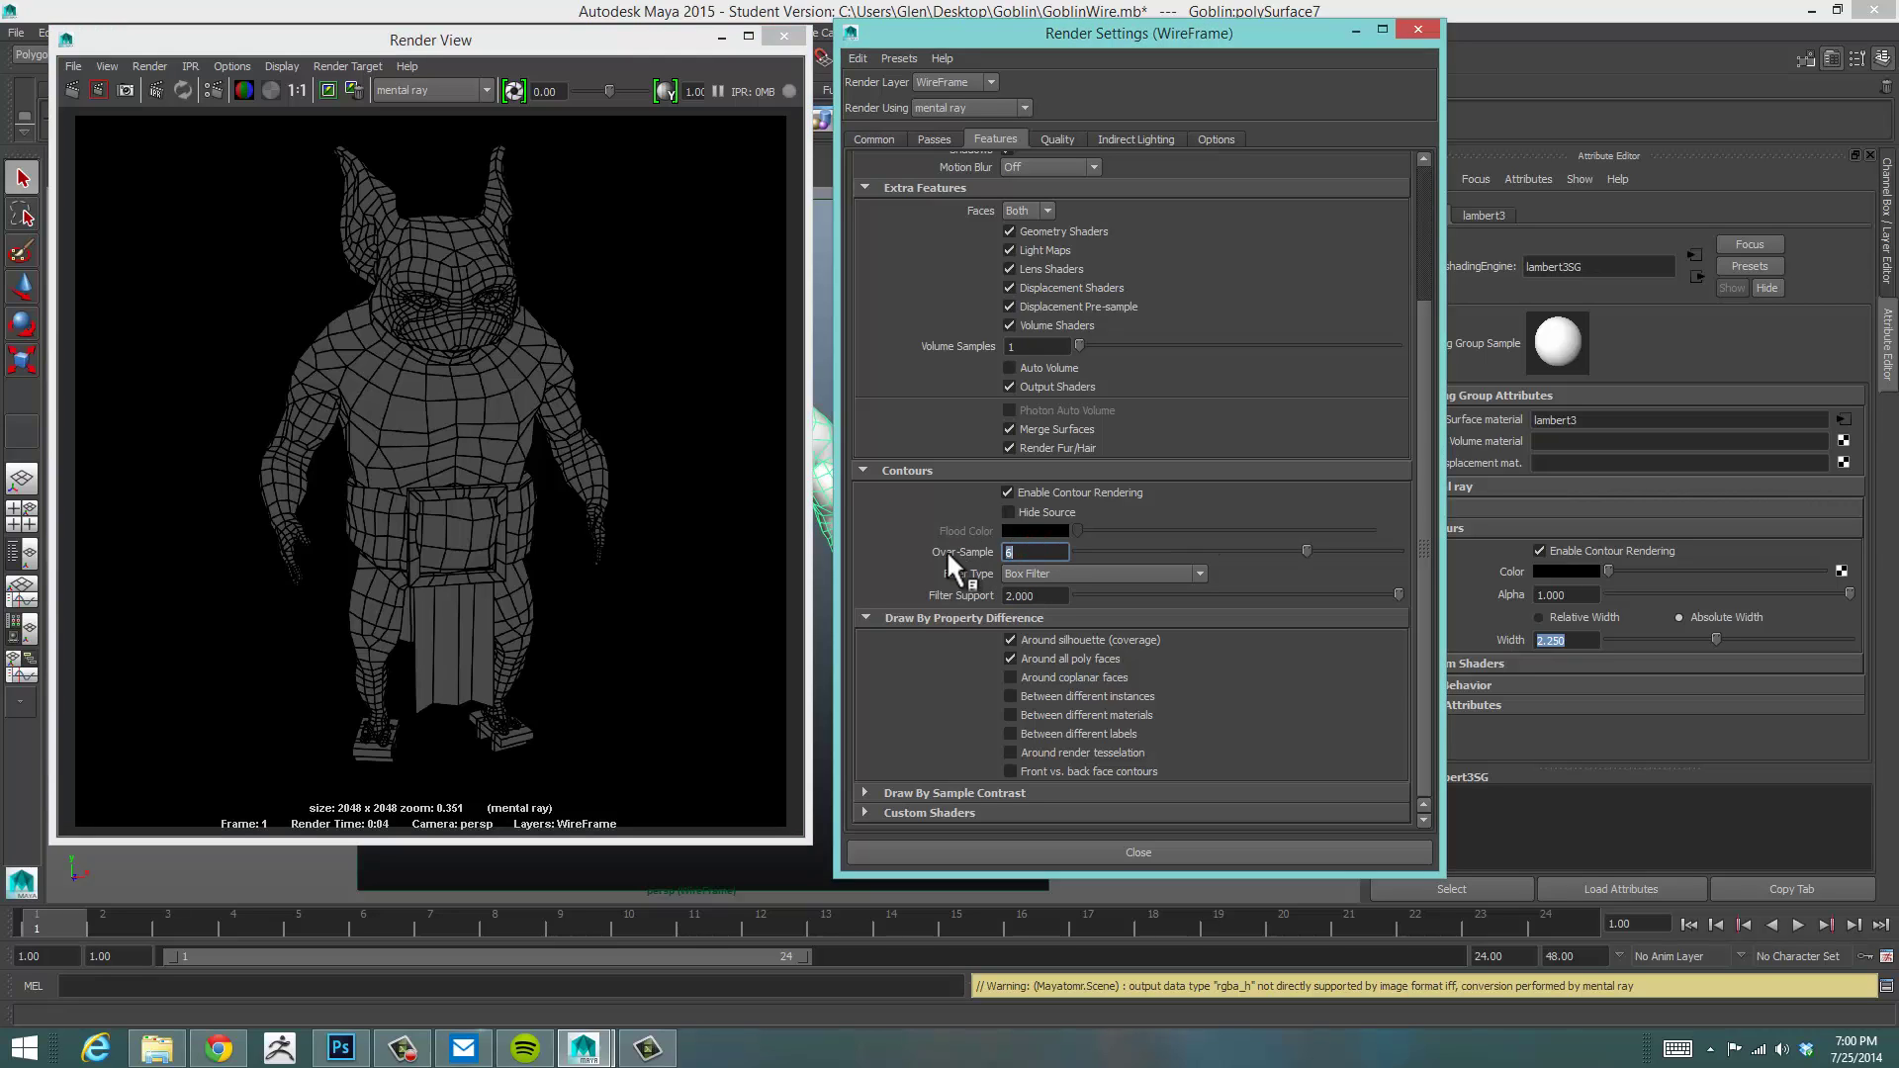
pyautogui.click(72, 89)
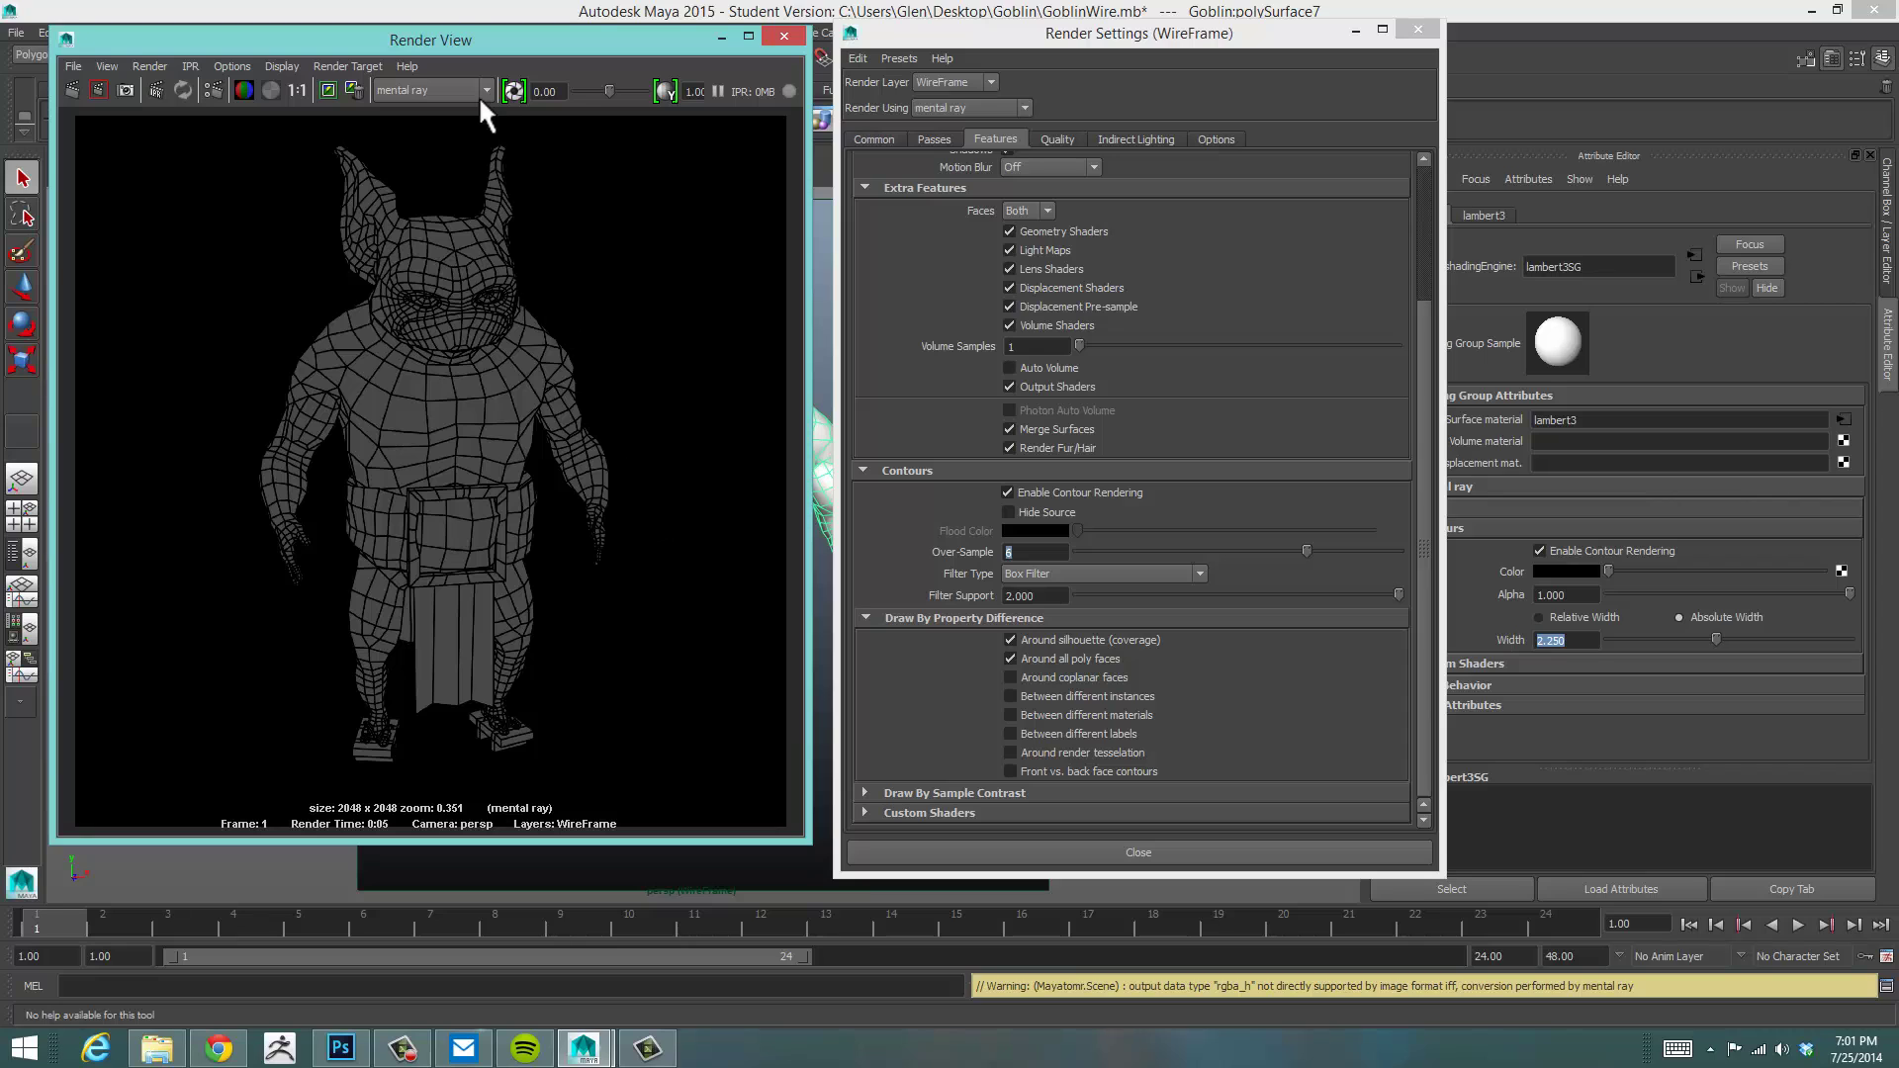
# Lower the lambert3 material's incandescence to black, darken its color slightly to light grey, and render the goblin
pyautogui.moveTo(453, 39)
pyautogui.mouseDown()
pyautogui.moveTo(565, 63)
pyautogui.moveTo(460, 57)
pyautogui.mouseUp()
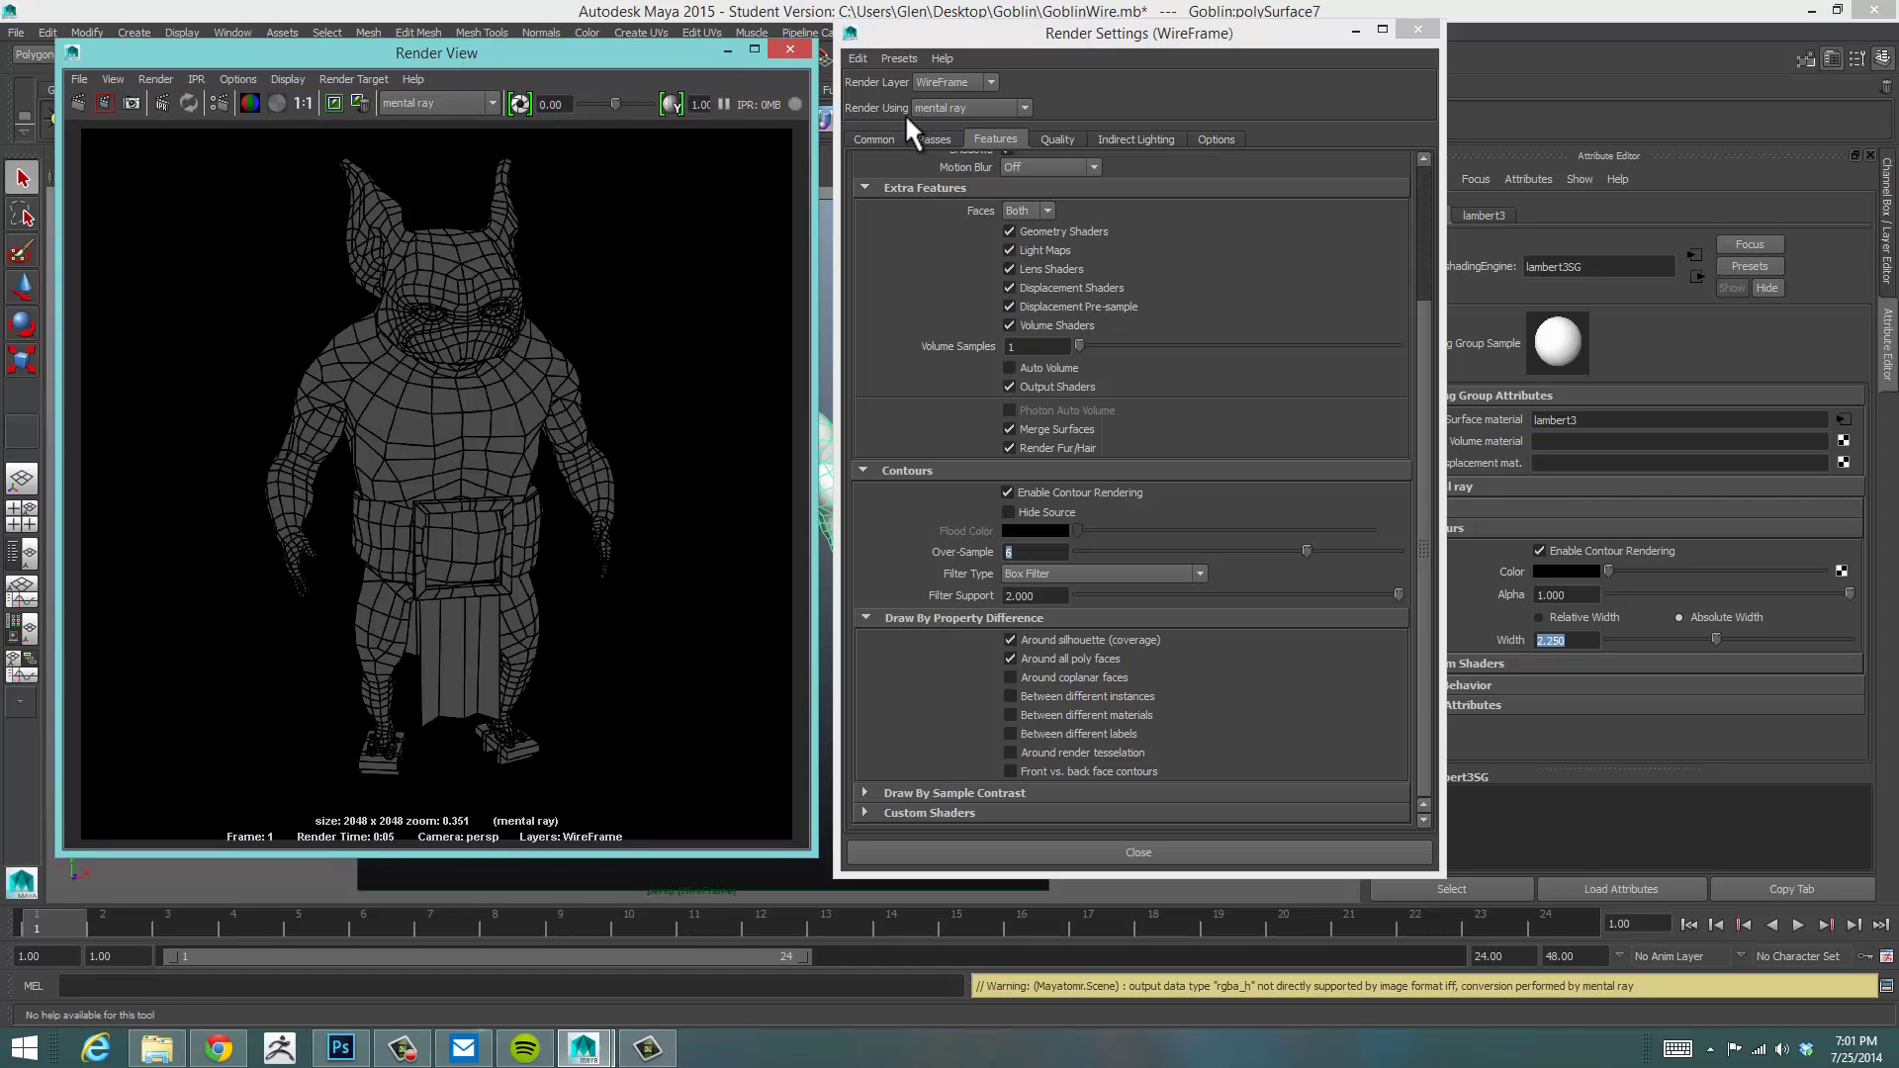
pyautogui.moveTo(994, 36); pyautogui.dragTo(983, 50)
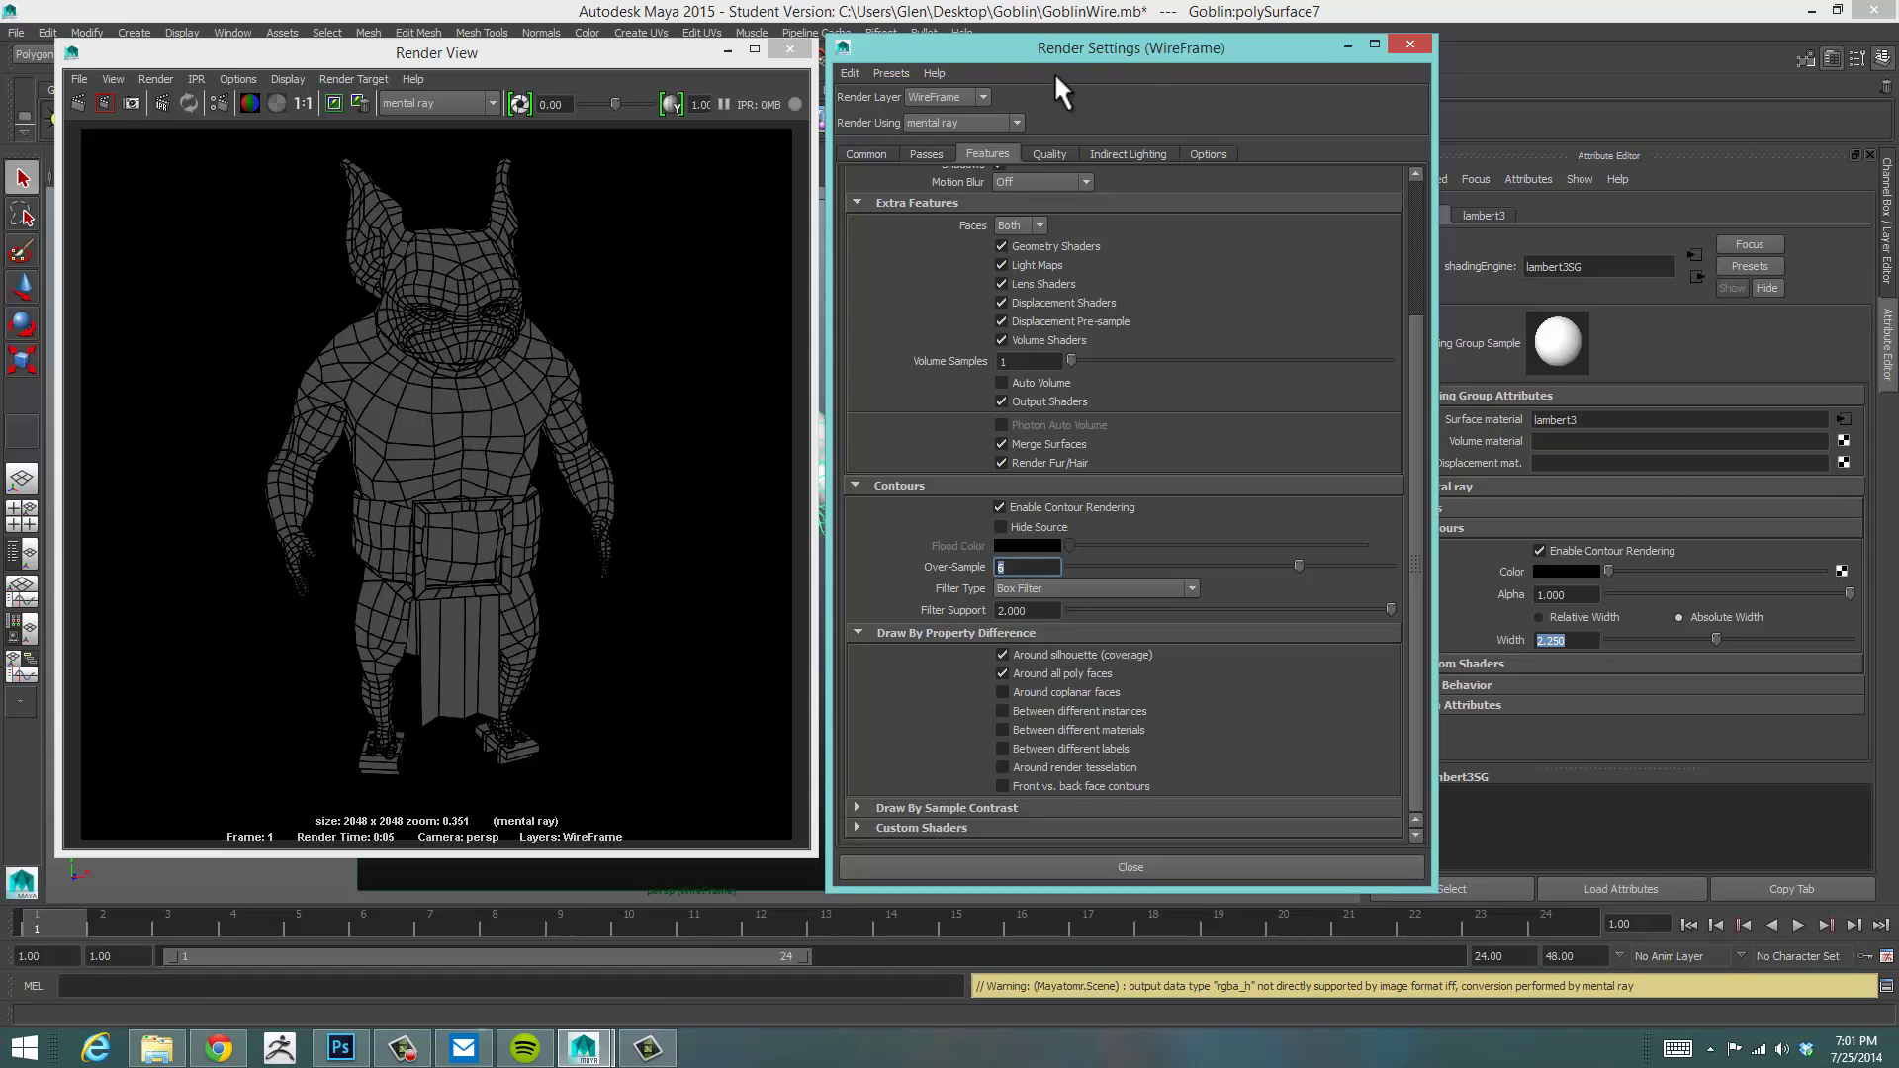
pyautogui.moveTo(1116, 50); pyautogui.dragTo(1072, 92)
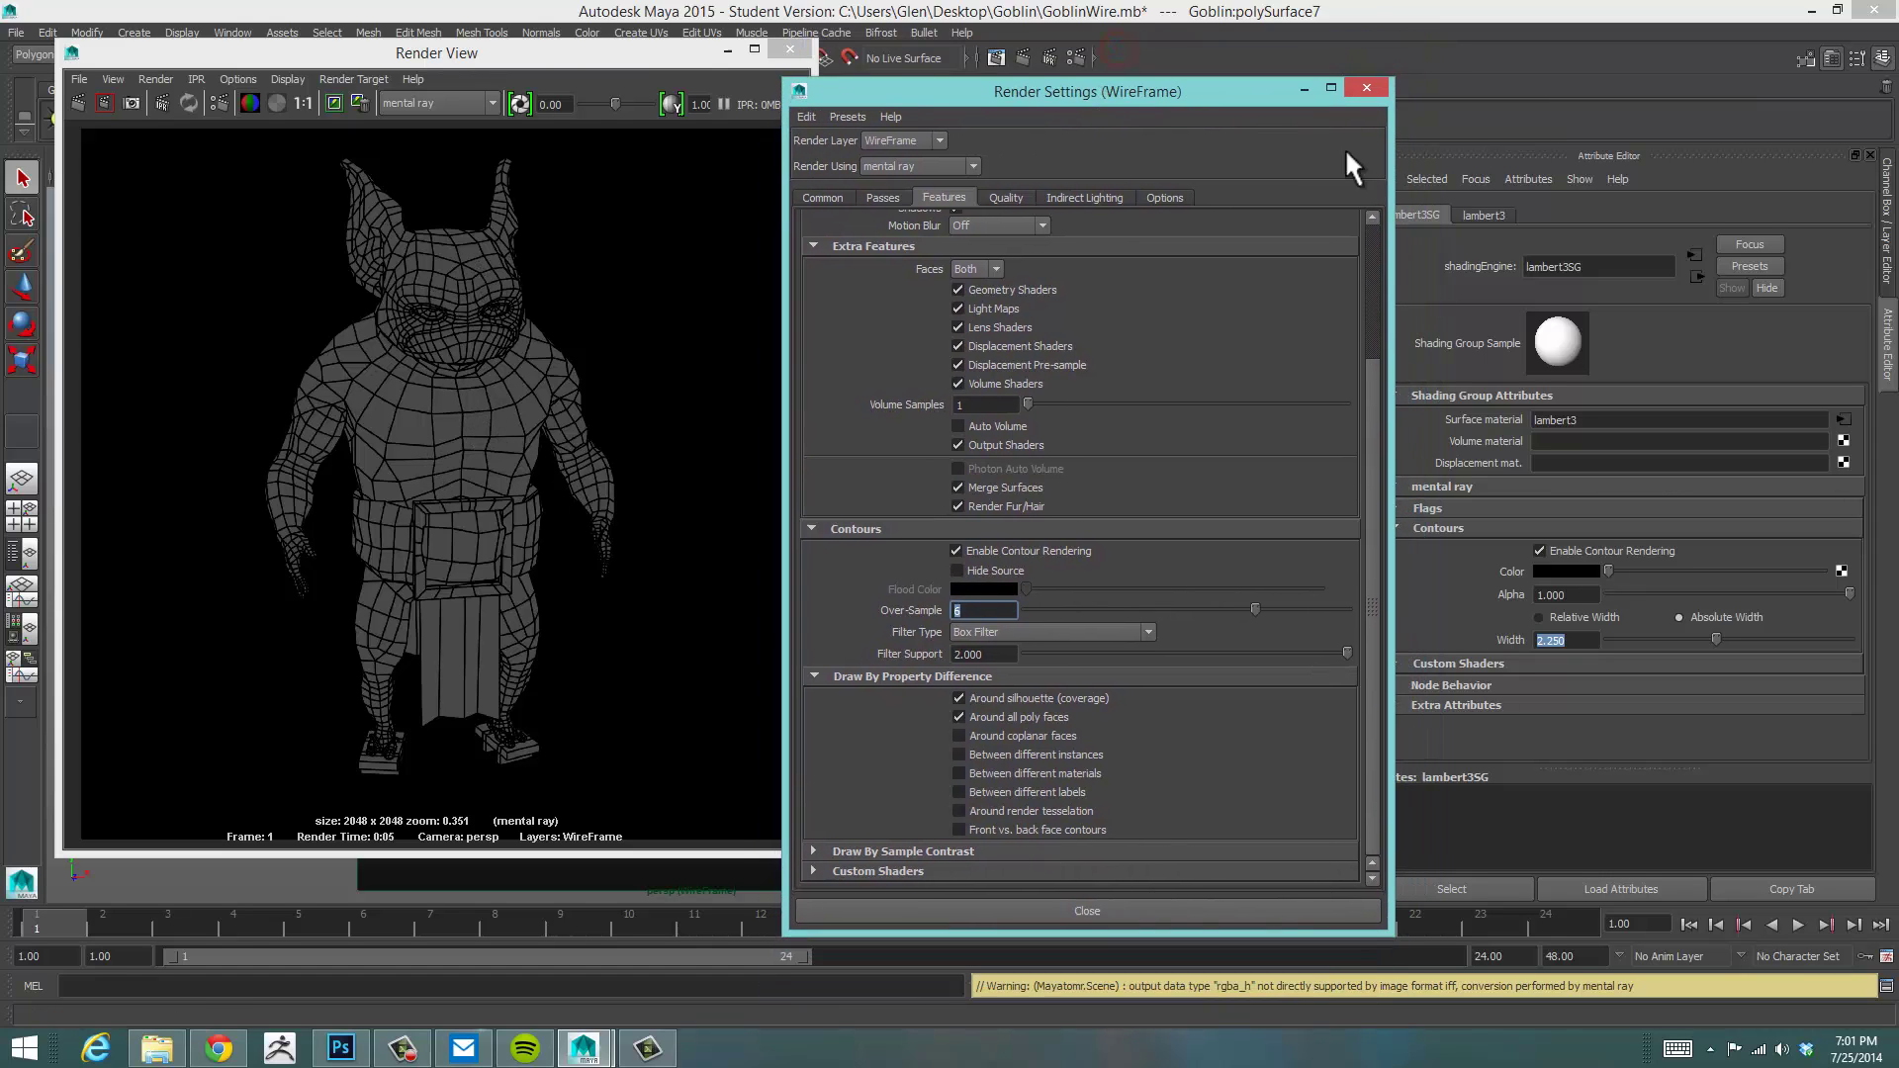
pyautogui.click(1482, 214)
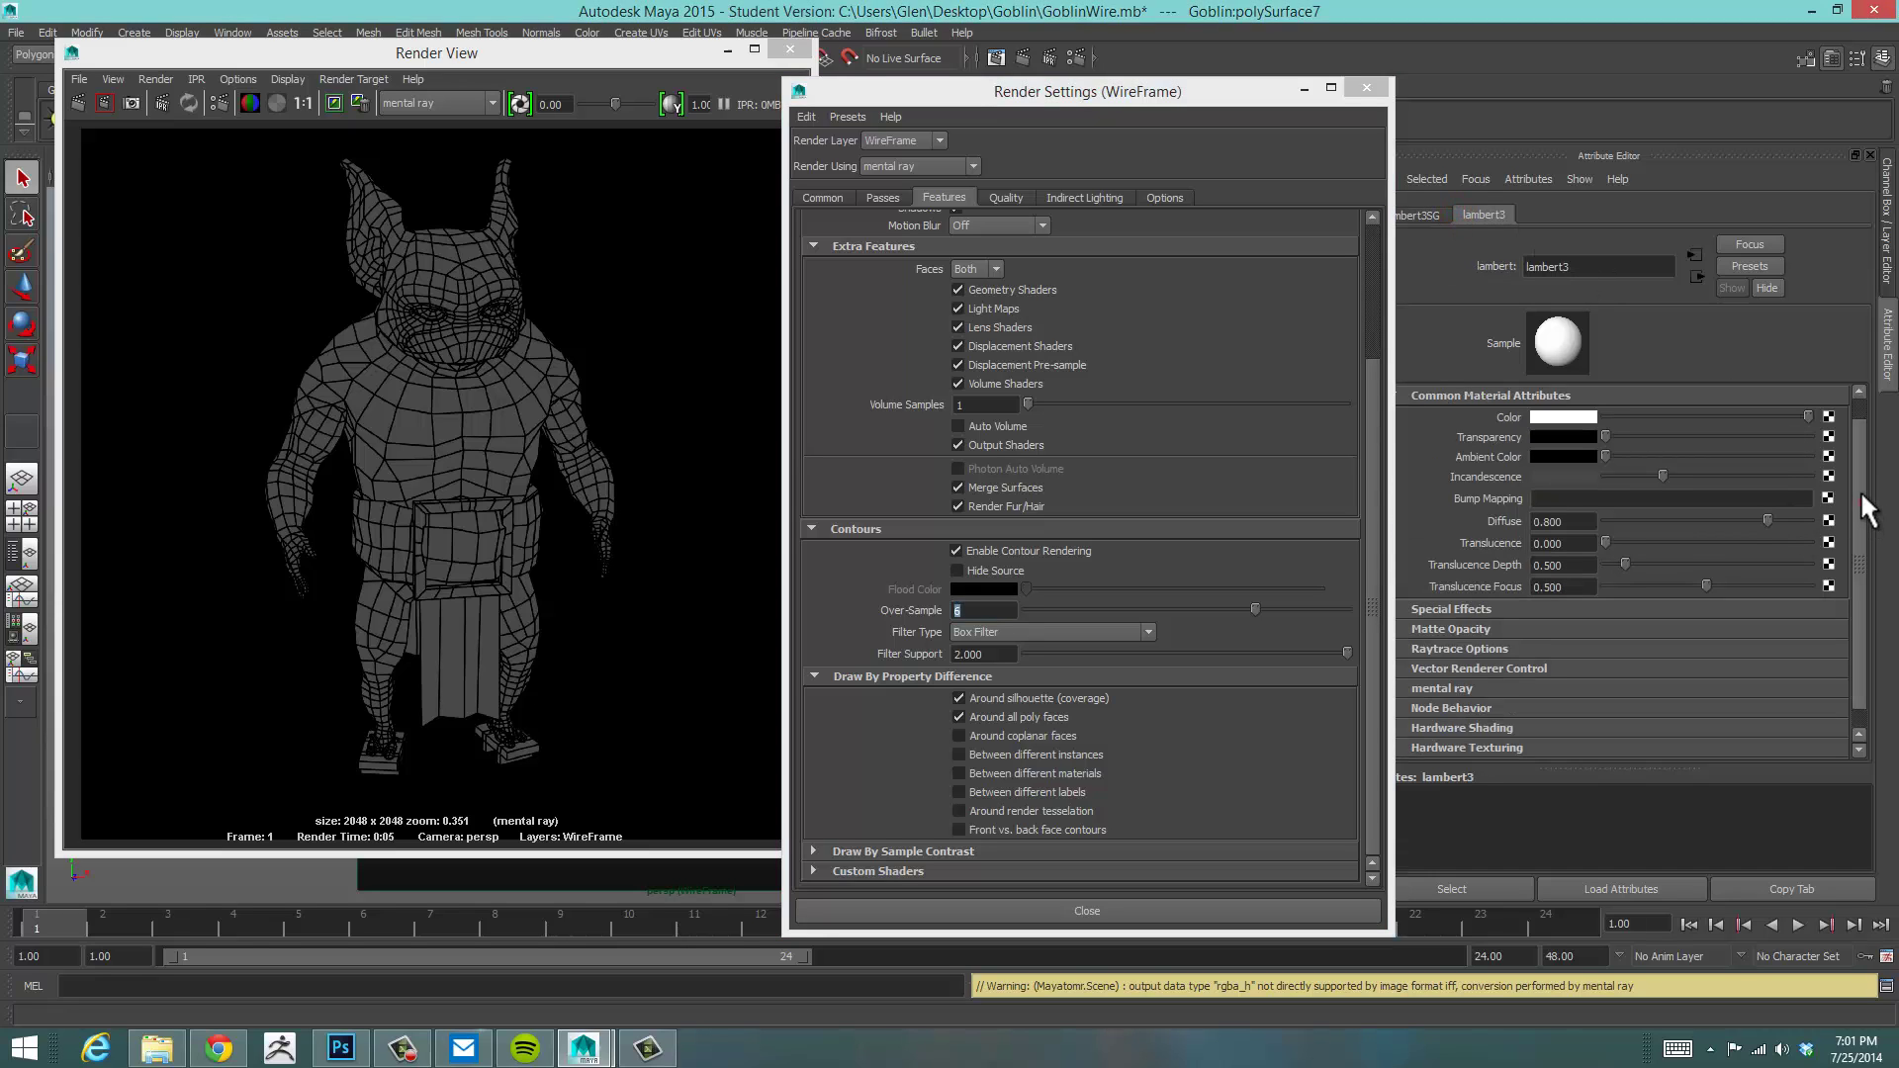
pyautogui.scroll(1, 1859, 489)
pyautogui.moveTo(1658, 494); pyautogui.dragTo(1588, 500)
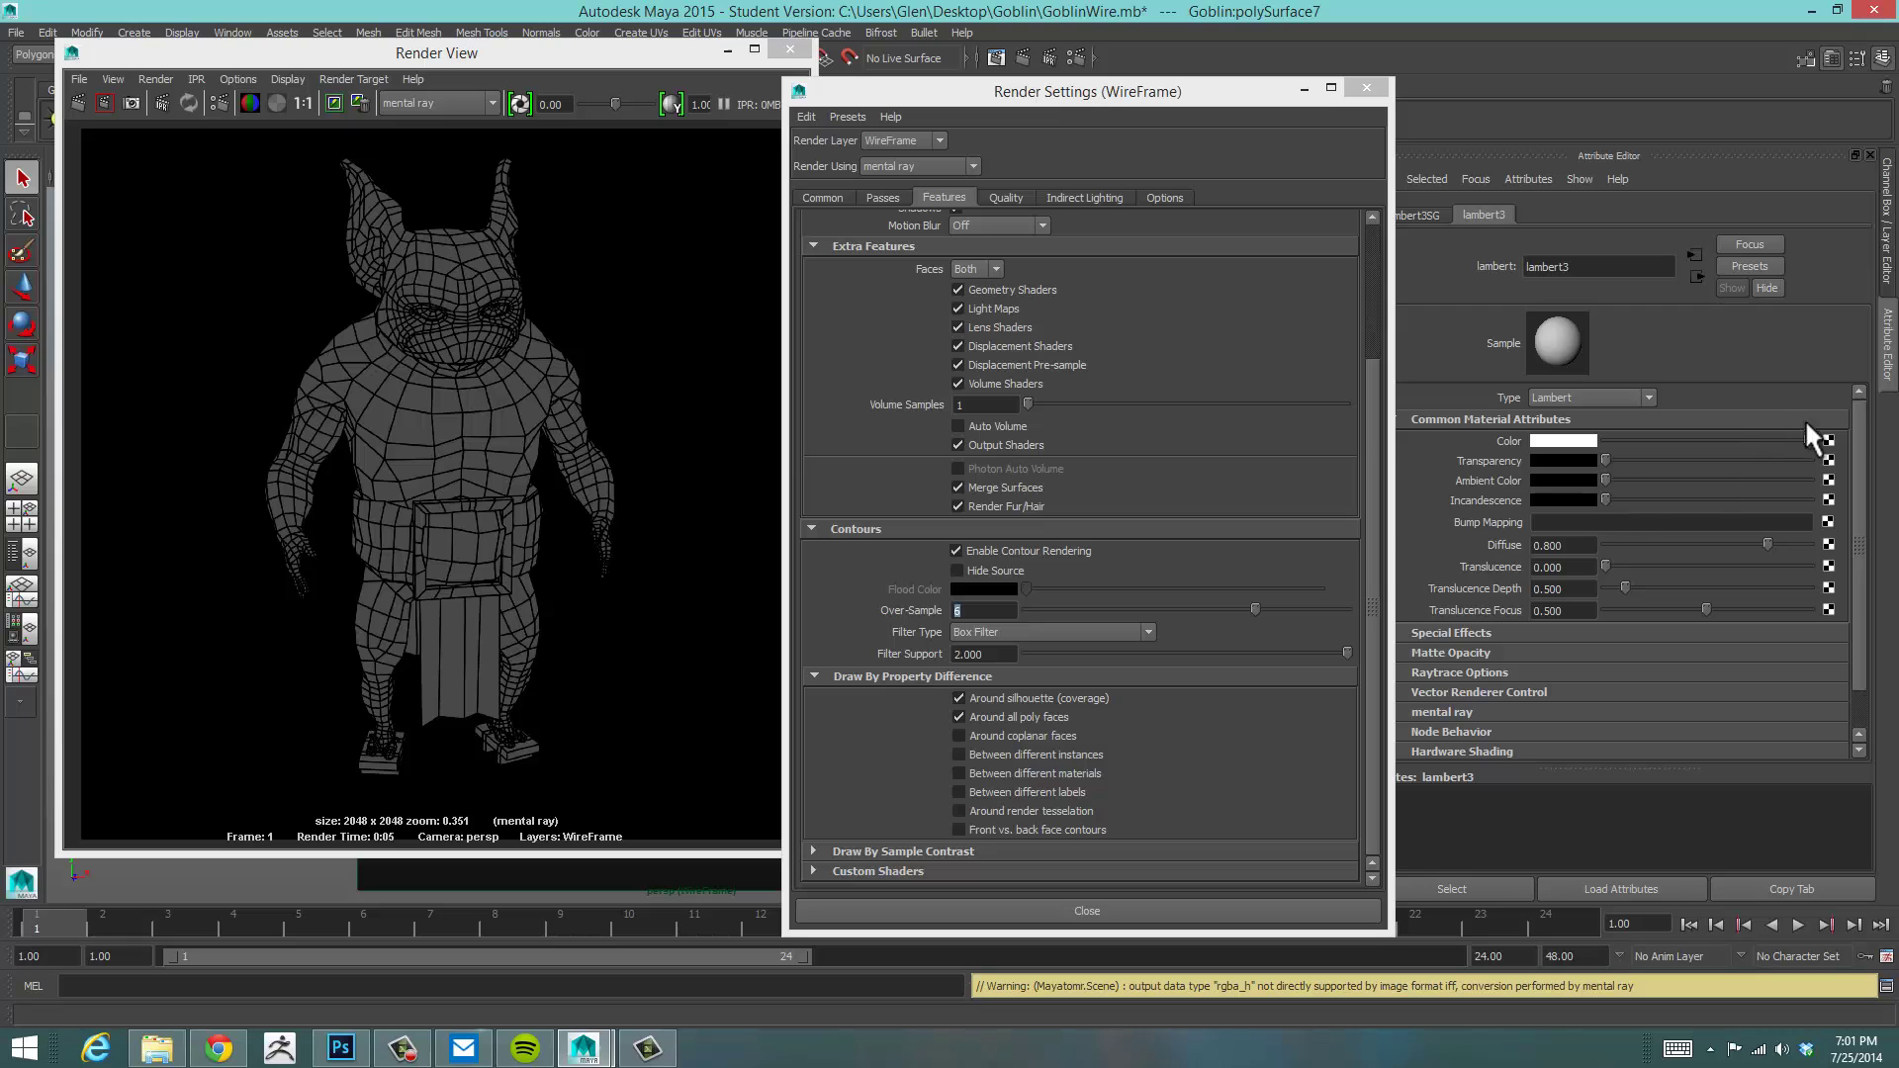
pyautogui.moveTo(1806, 440)
pyautogui.mouseDown()
pyautogui.moveTo(1757, 437)
pyautogui.moveTo(1780, 438)
pyautogui.mouseUp()
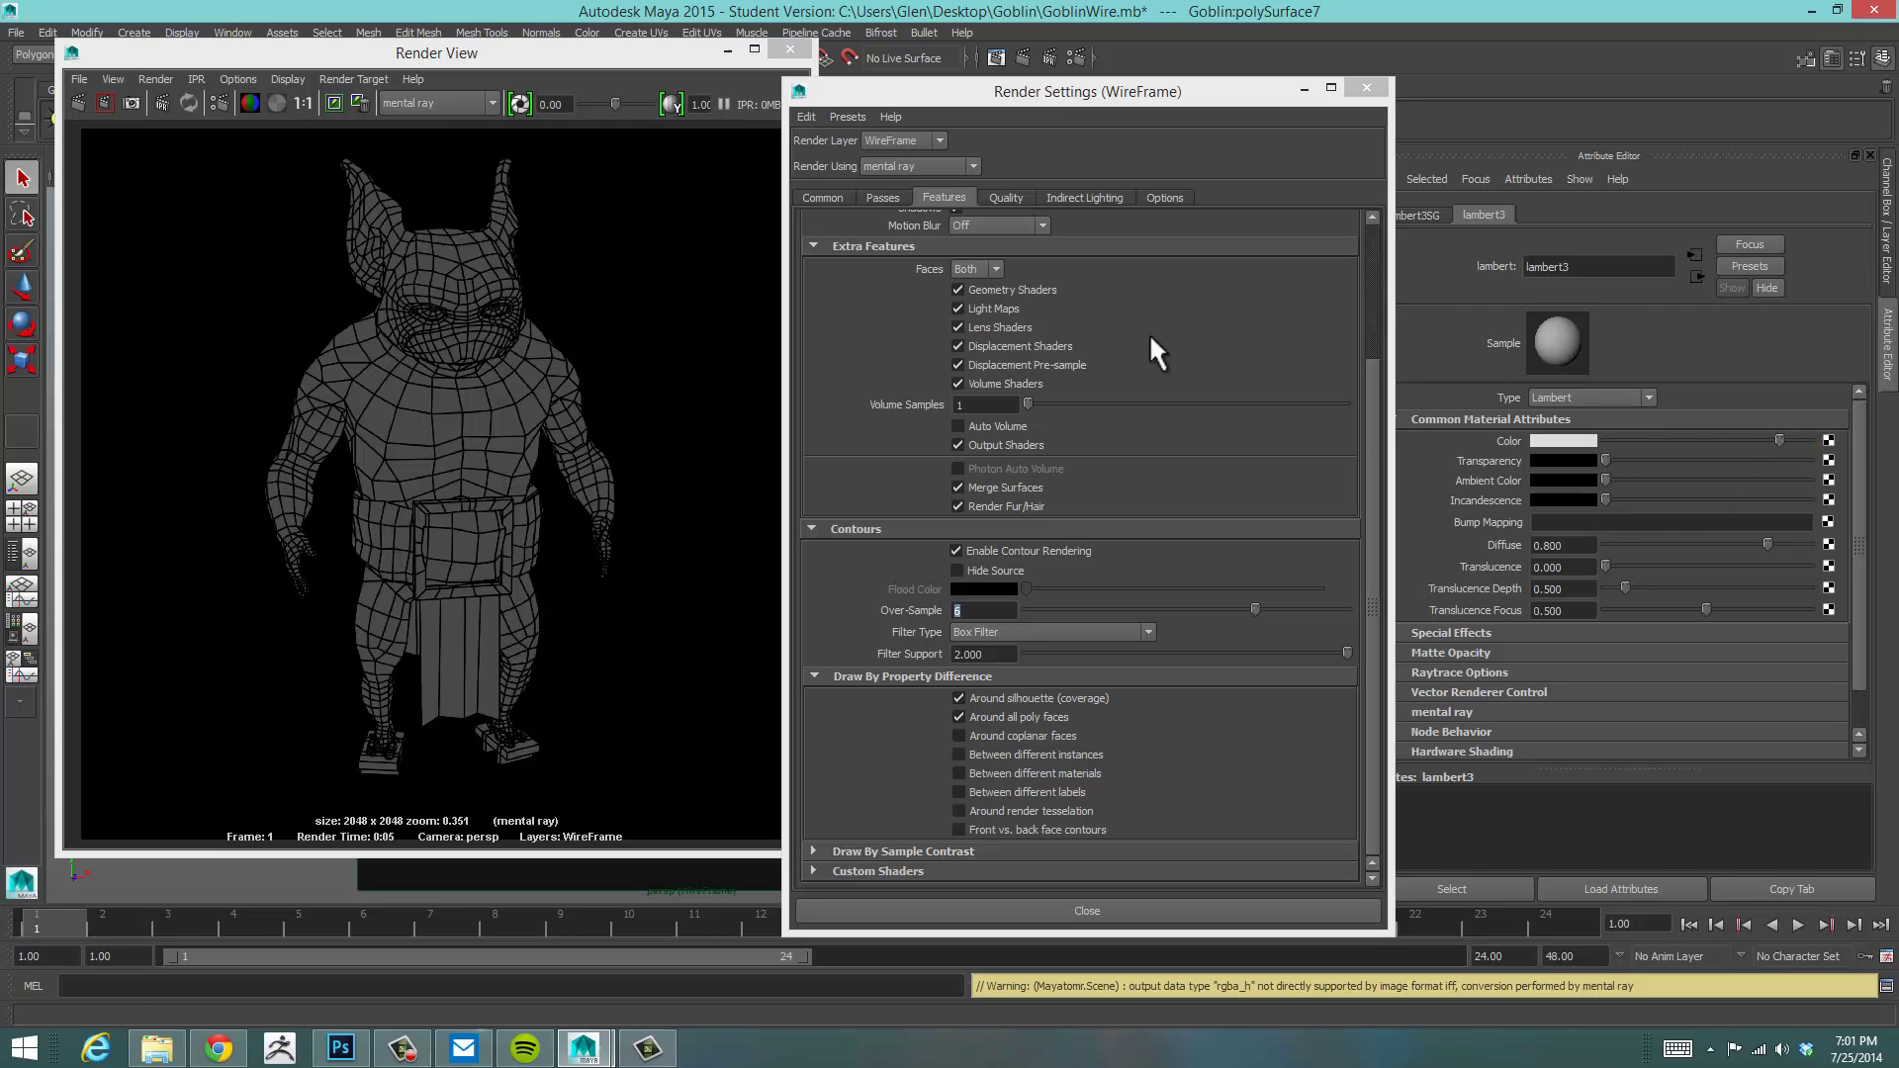
pyautogui.click(78, 103)
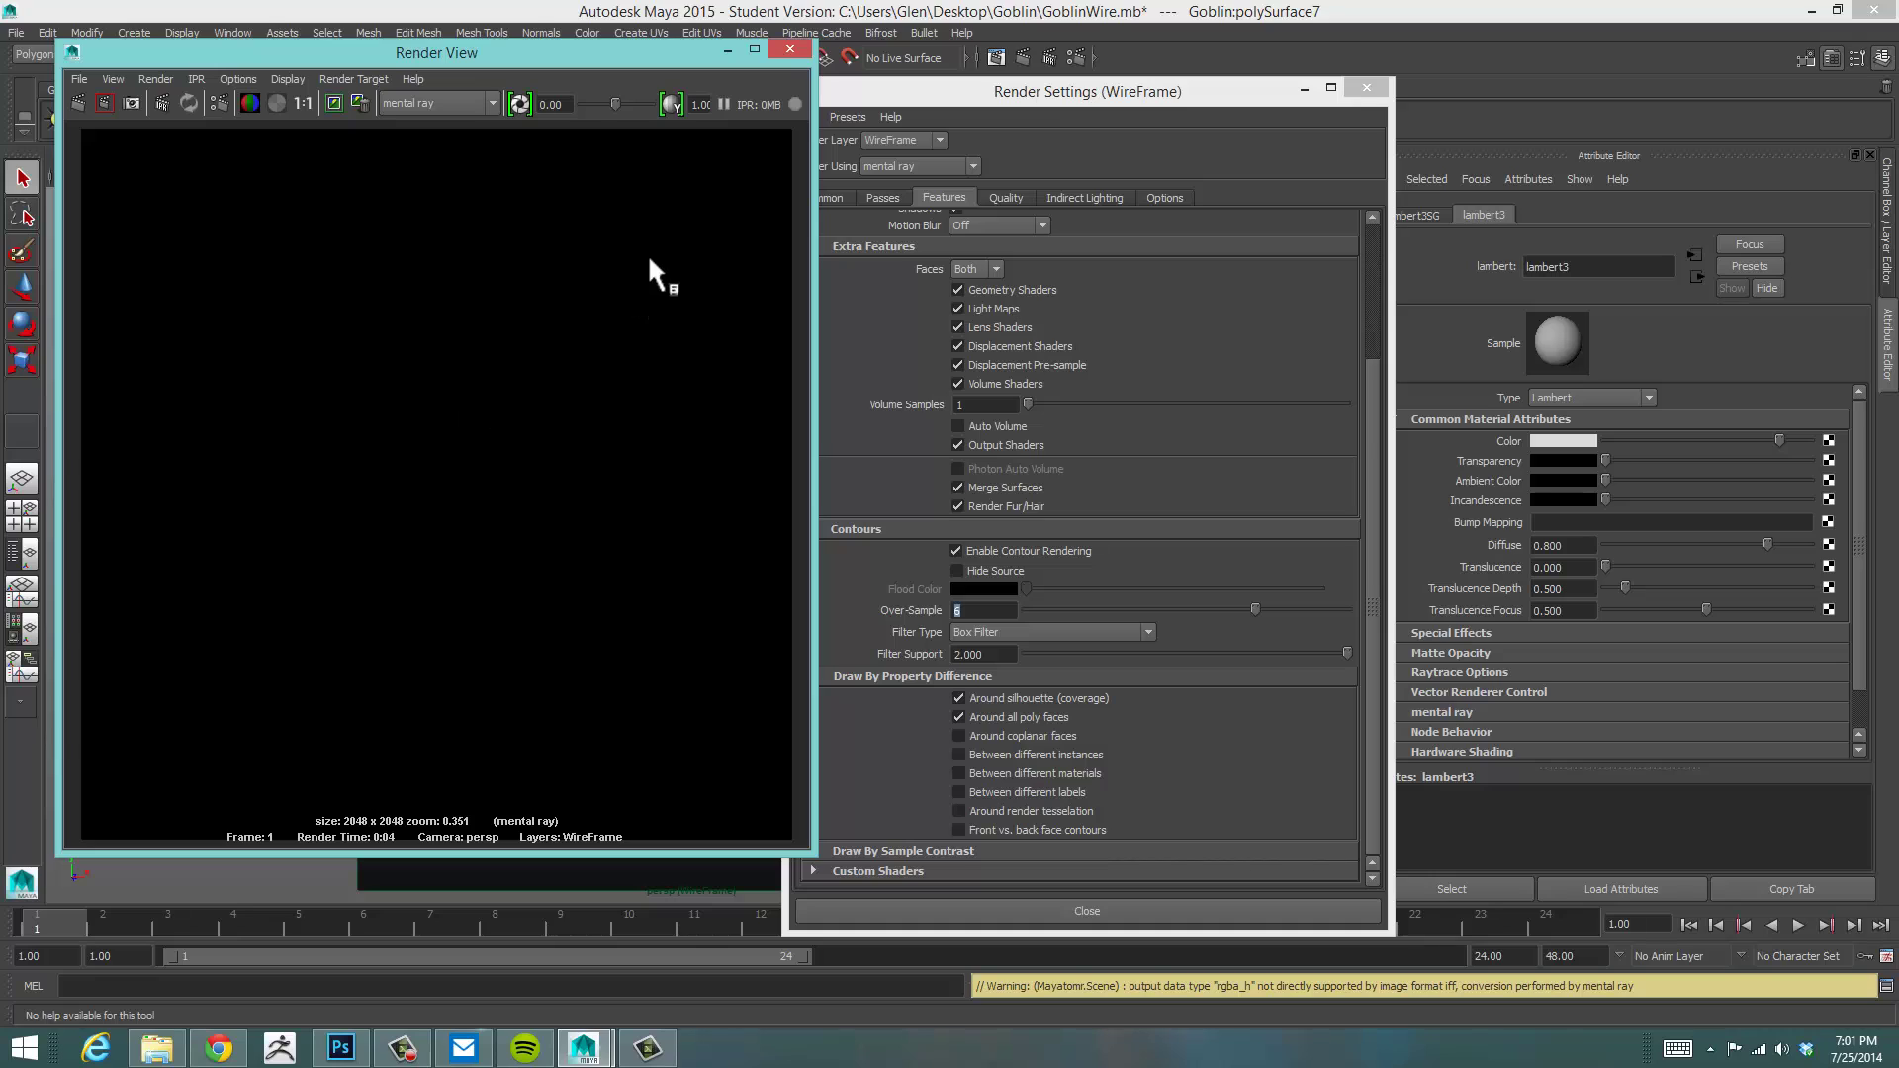
# Raise the lambert3 material's incandescence to a dark grey and render the goblin again
pyautogui.moveTo(1608, 497)
pyautogui.mouseDown()
pyautogui.moveTo(1670, 497)
pyautogui.moveTo(1642, 501)
pyautogui.mouseUp()
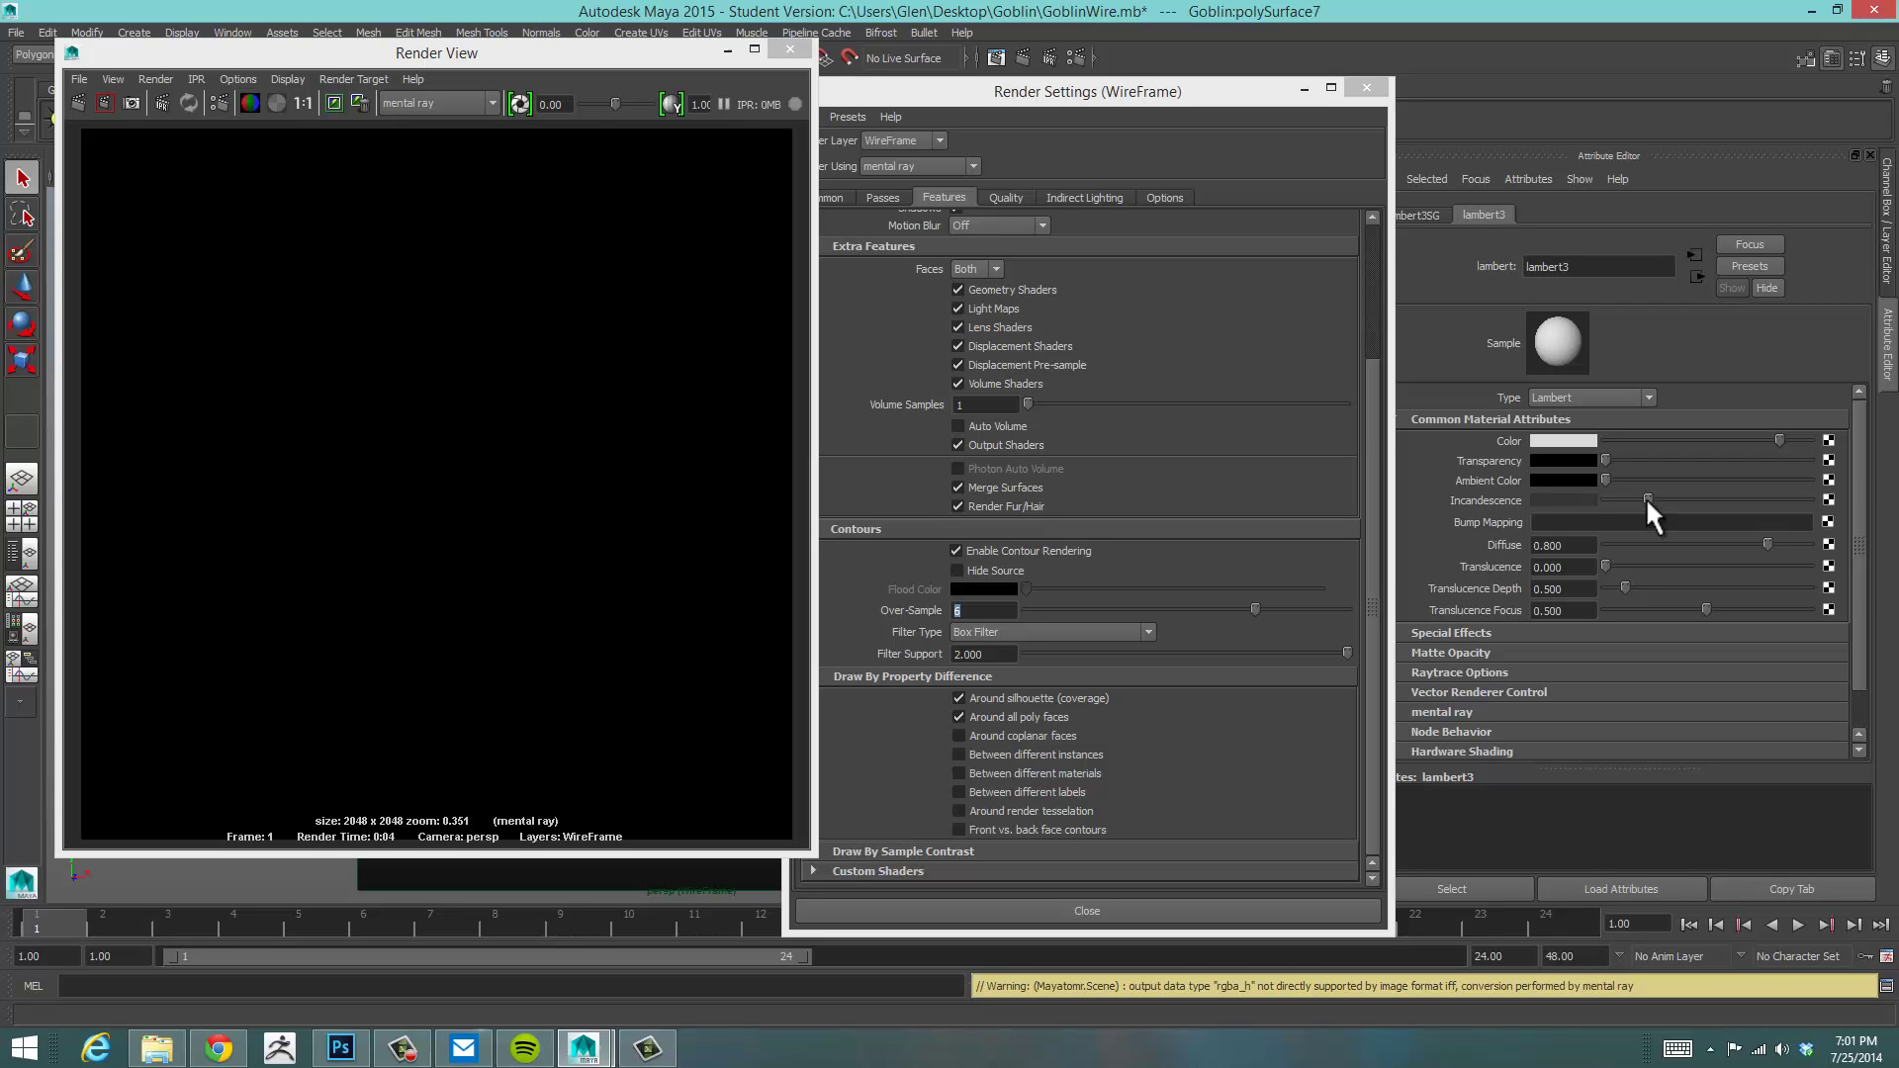
pyautogui.click(78, 103)
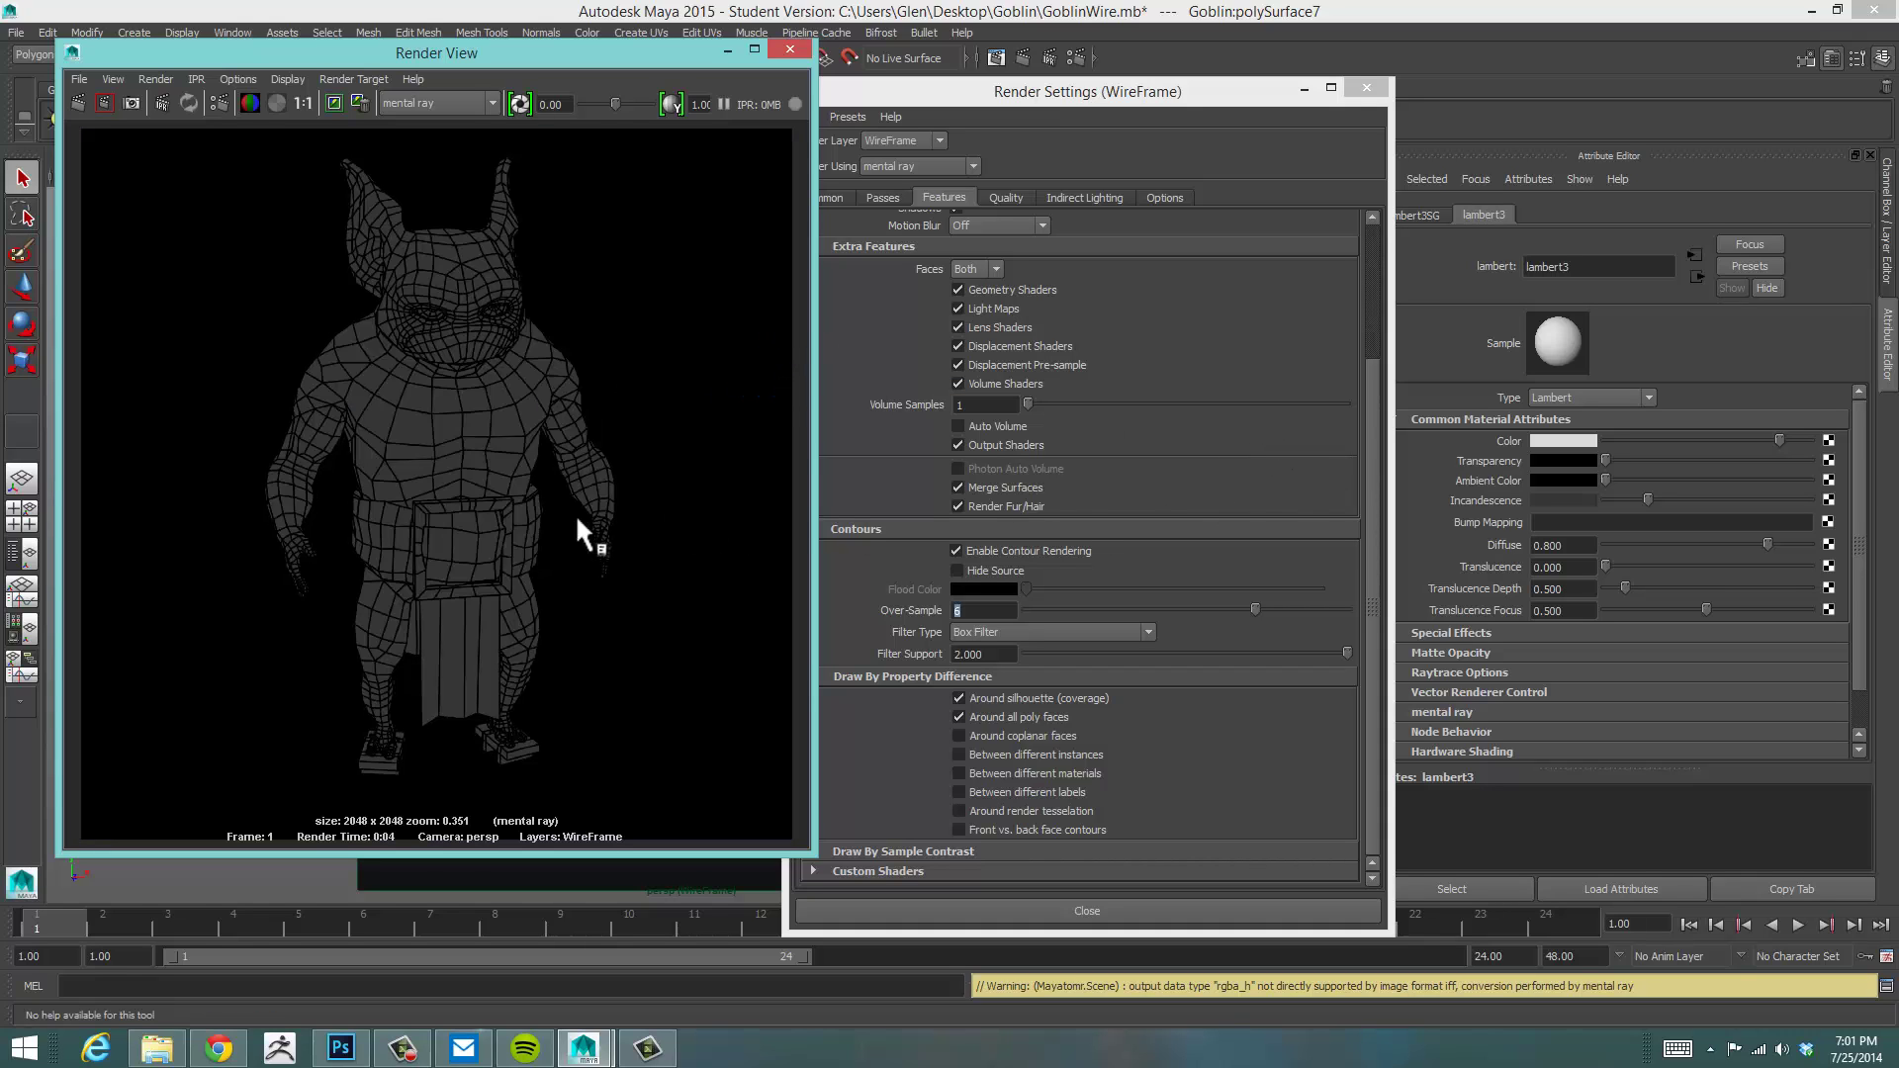
pyautogui.moveTo(1106, 92); pyautogui.dragTo(1162, 48)
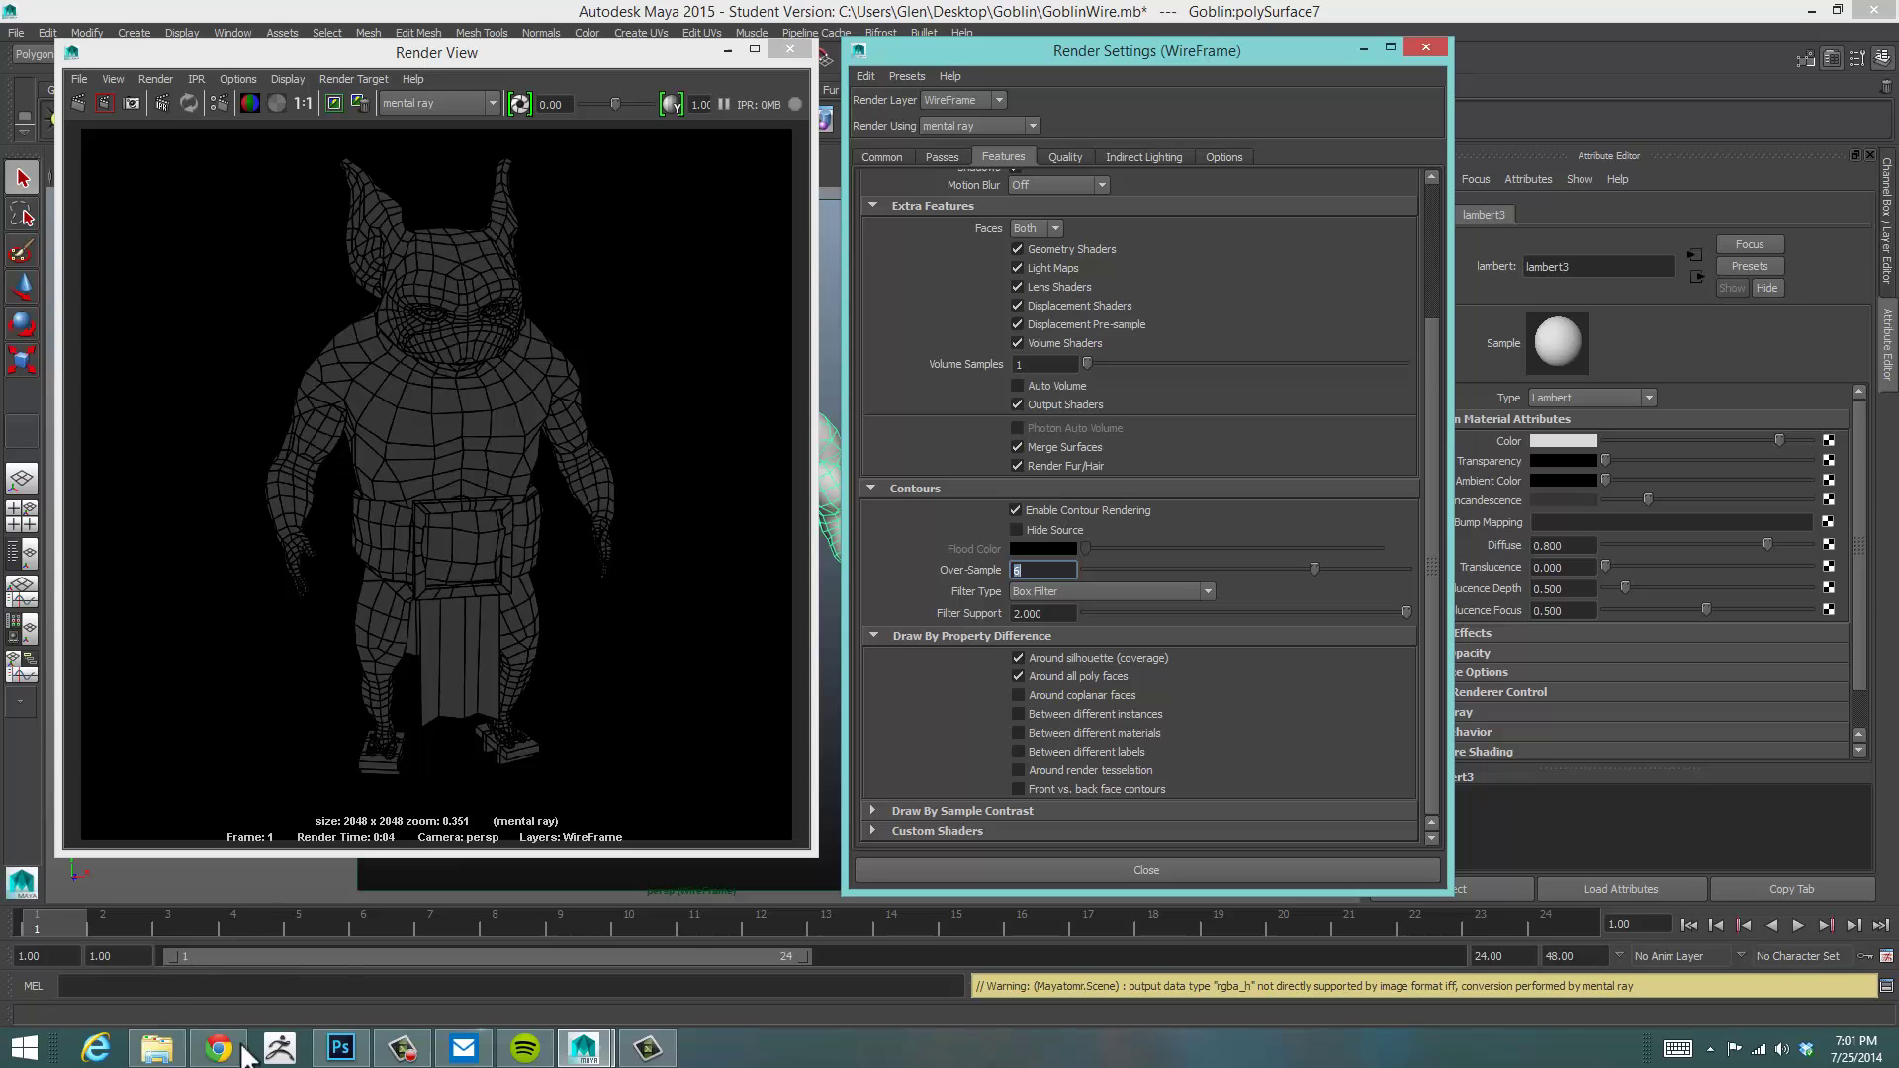
pyautogui.moveTo(328, 1048)
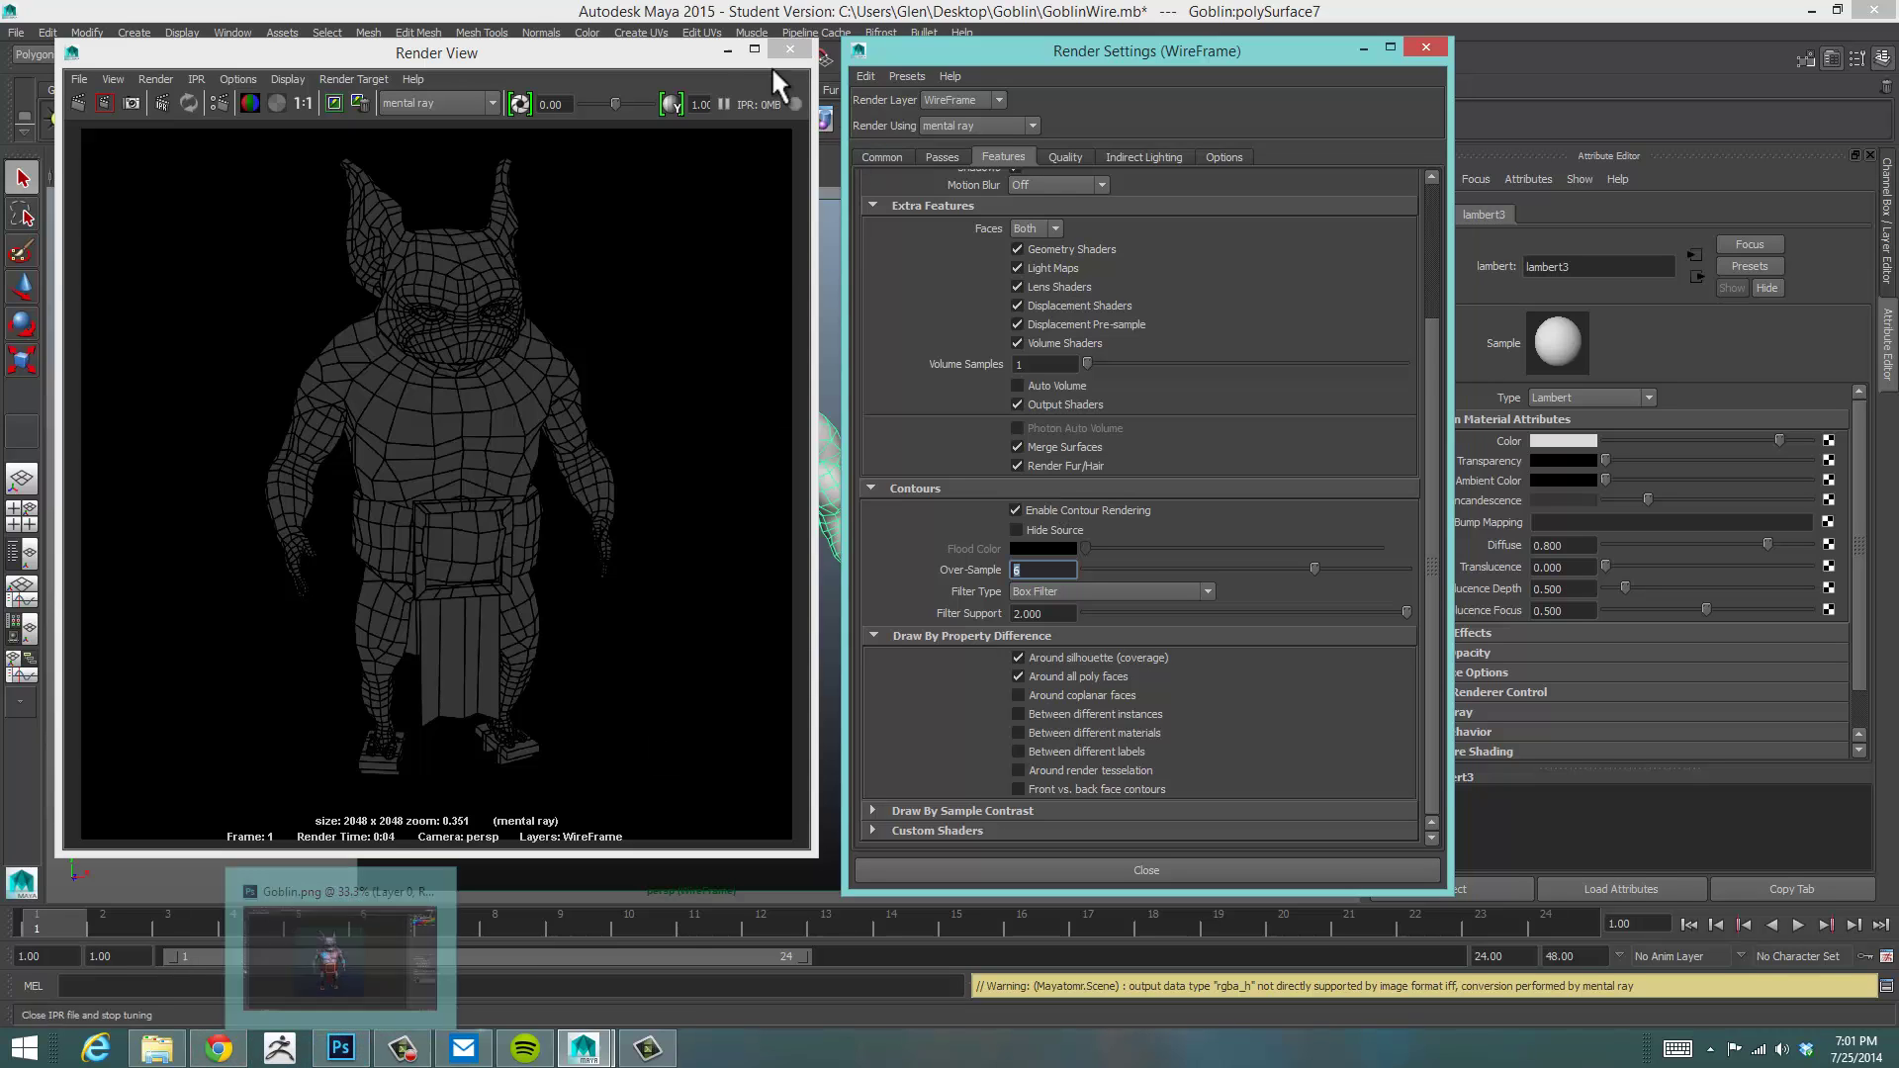
# Enable Hide Source for the contours, set the Flood Color to white, and render the goblin
pyautogui.moveTo(666, 53); pyautogui.dragTo(702, 41)
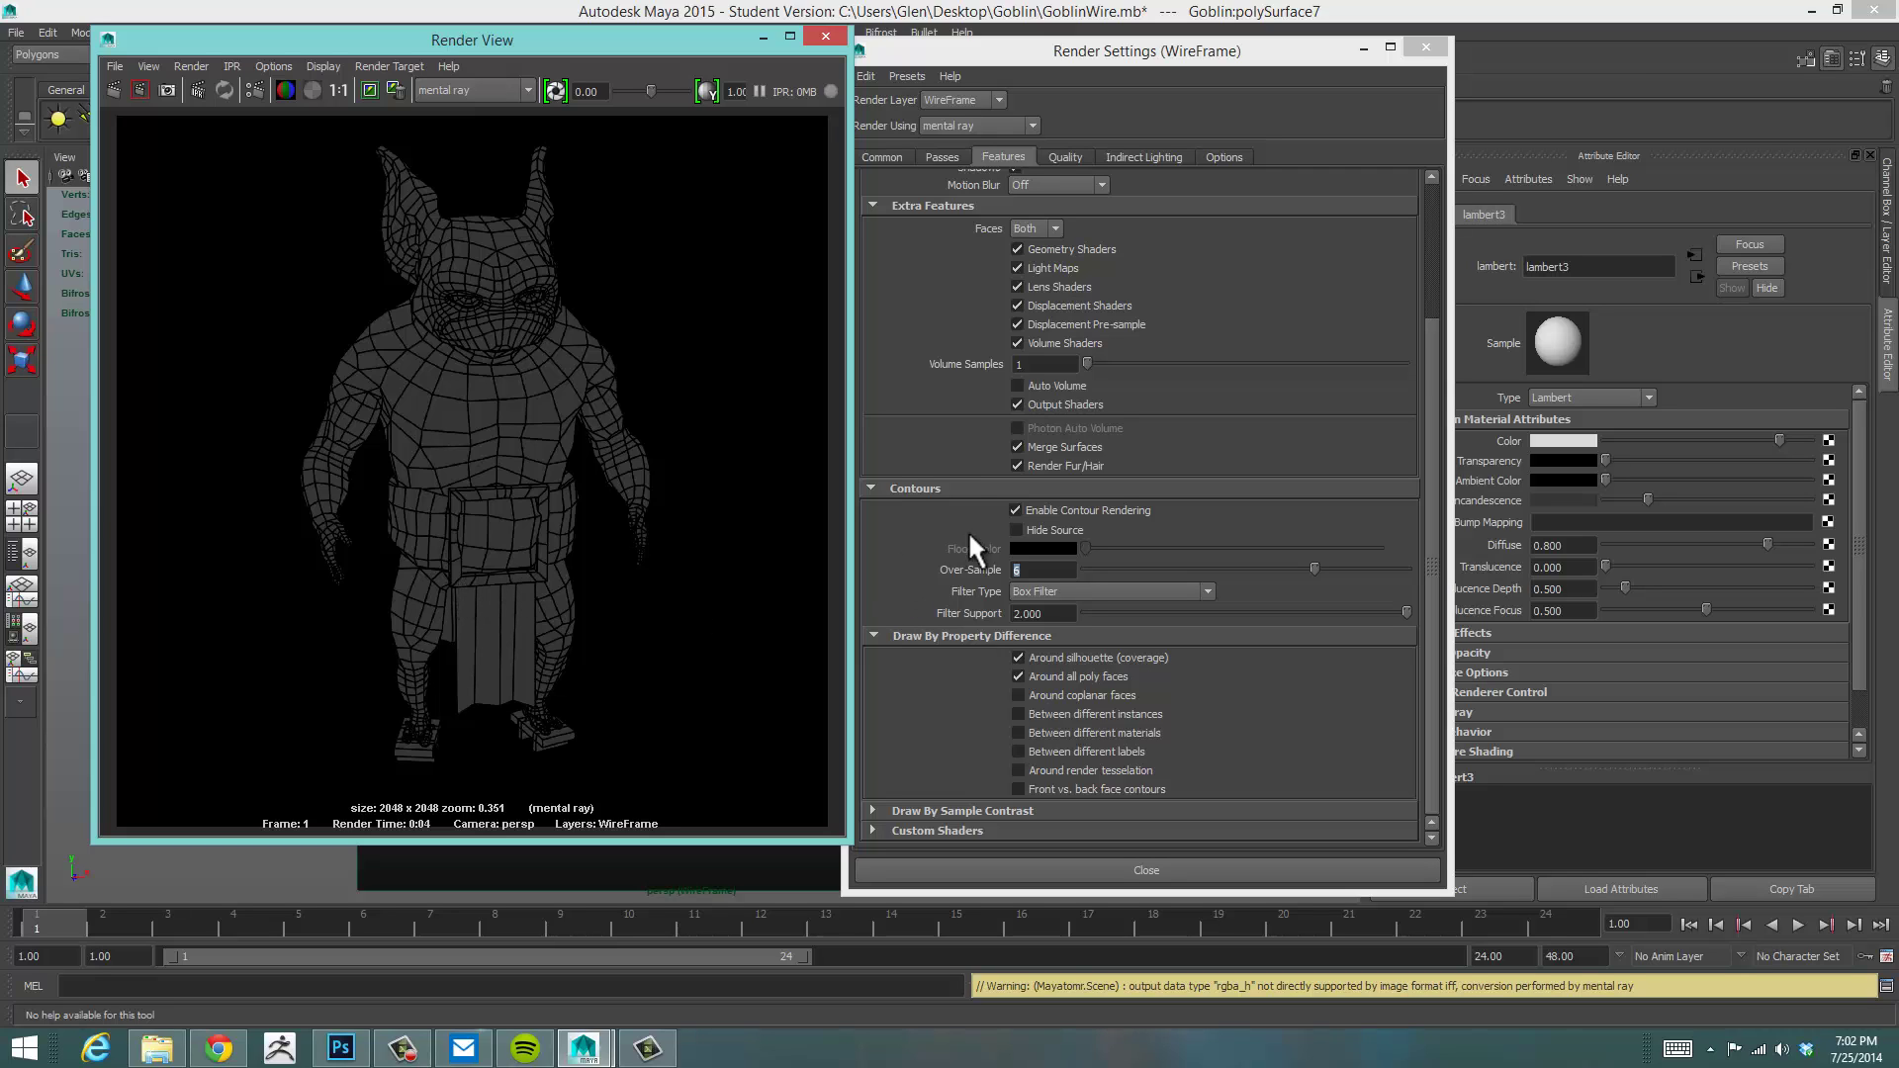
pyautogui.click(1028, 529)
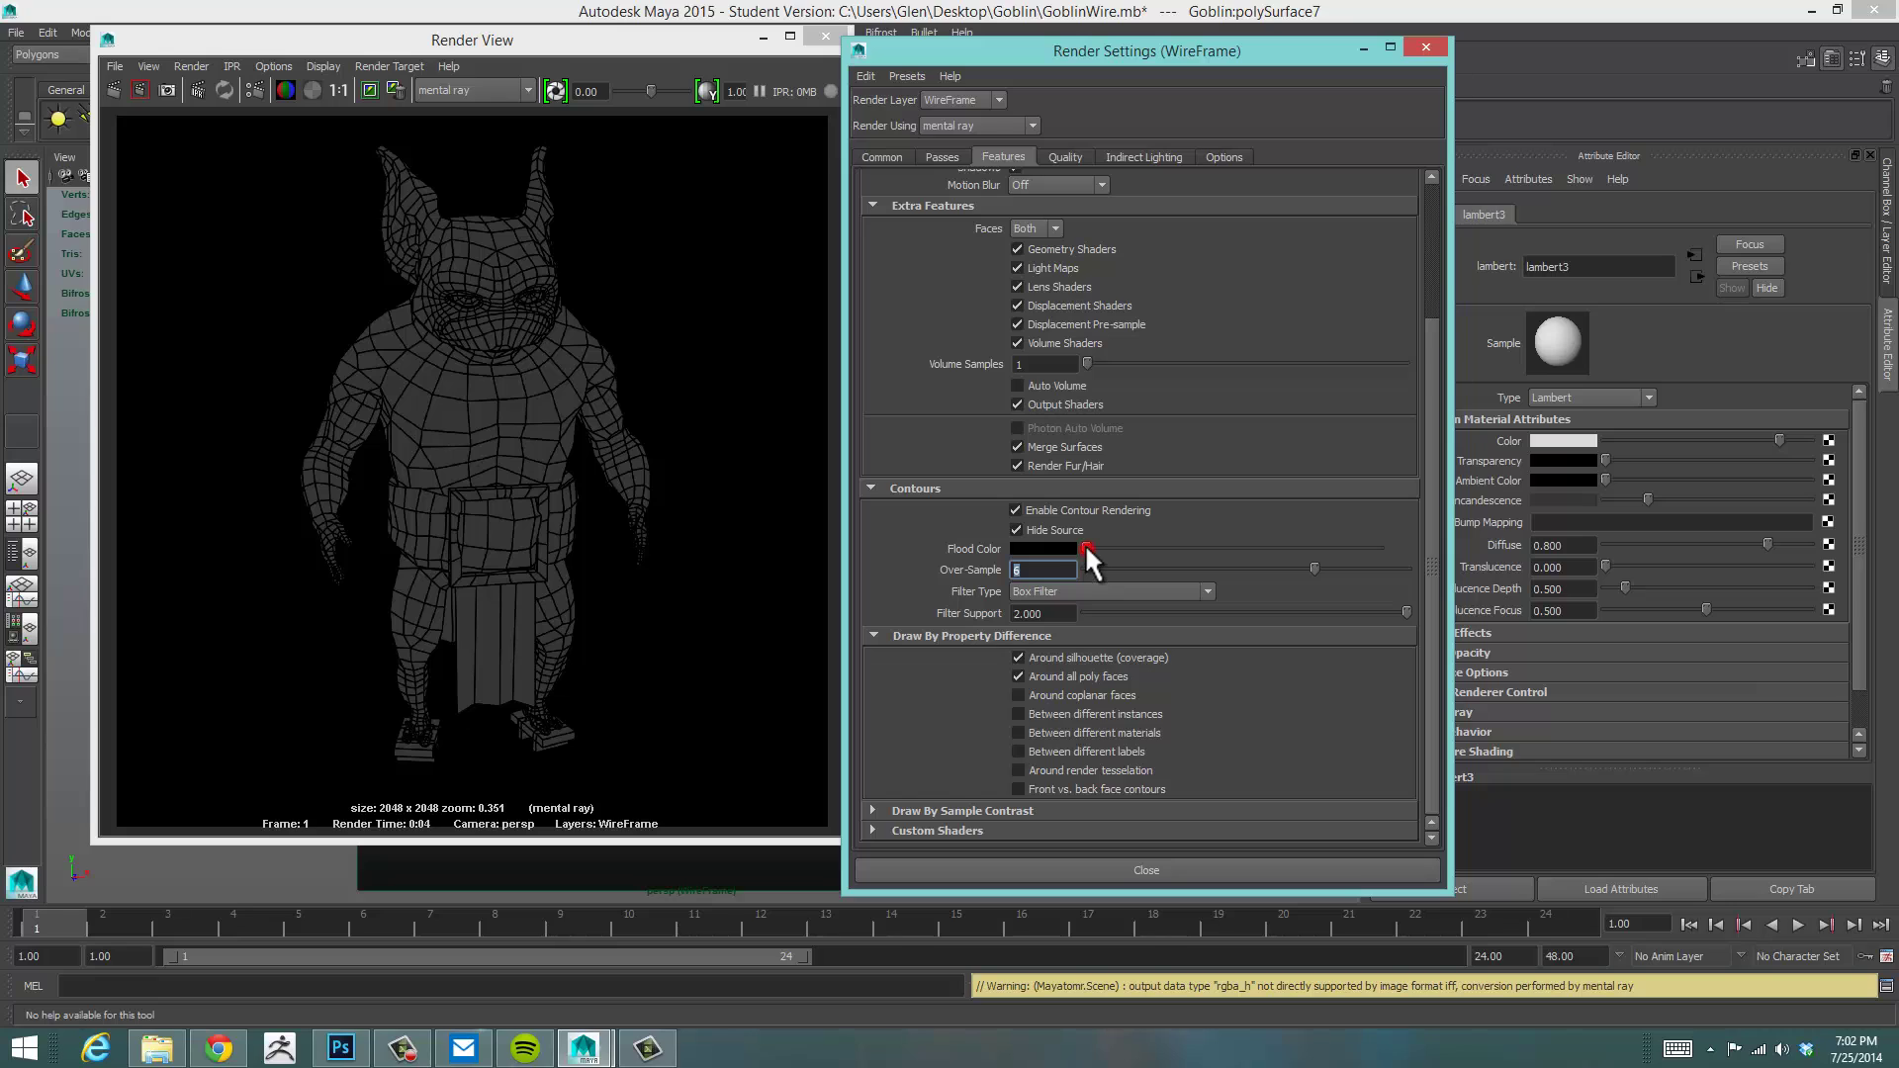
pyautogui.moveTo(1086, 546); pyautogui.dragTo(1468, 538)
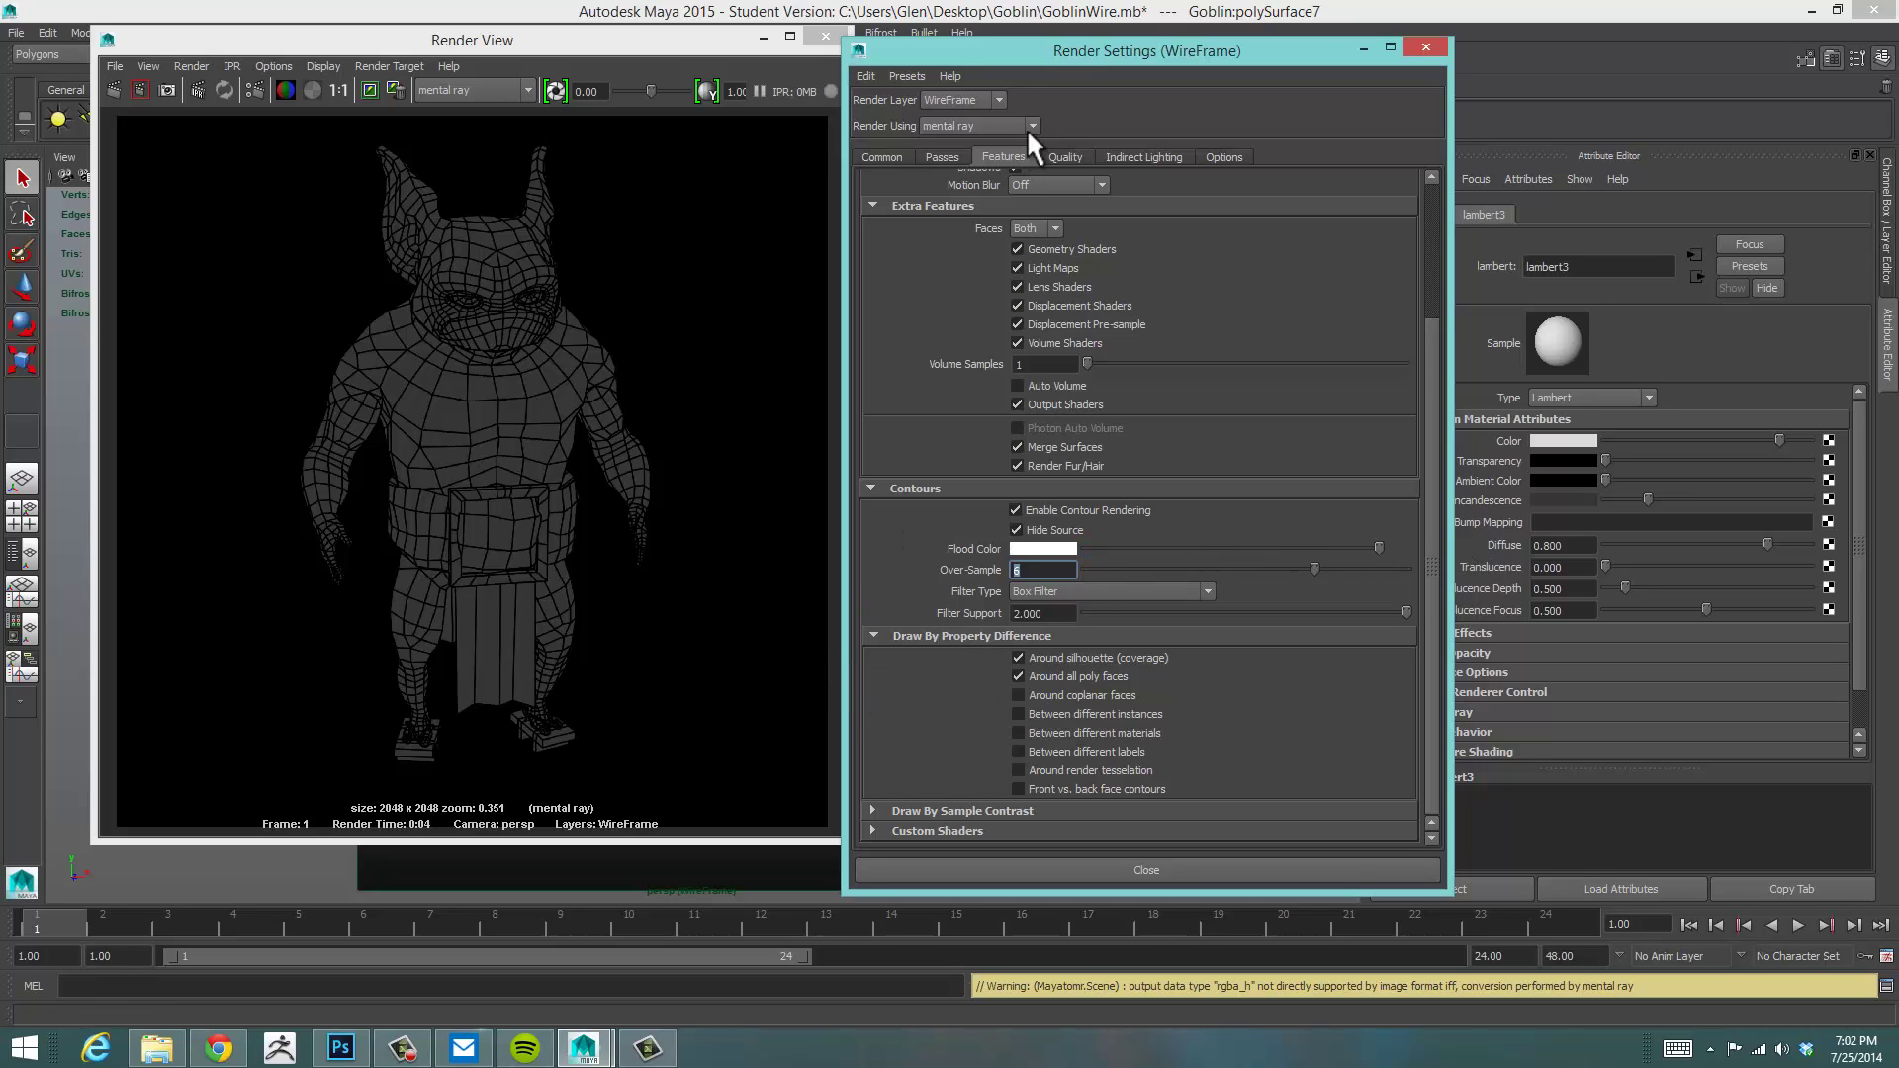
pyautogui.moveTo(1070, 54); pyautogui.dragTo(1089, 36)
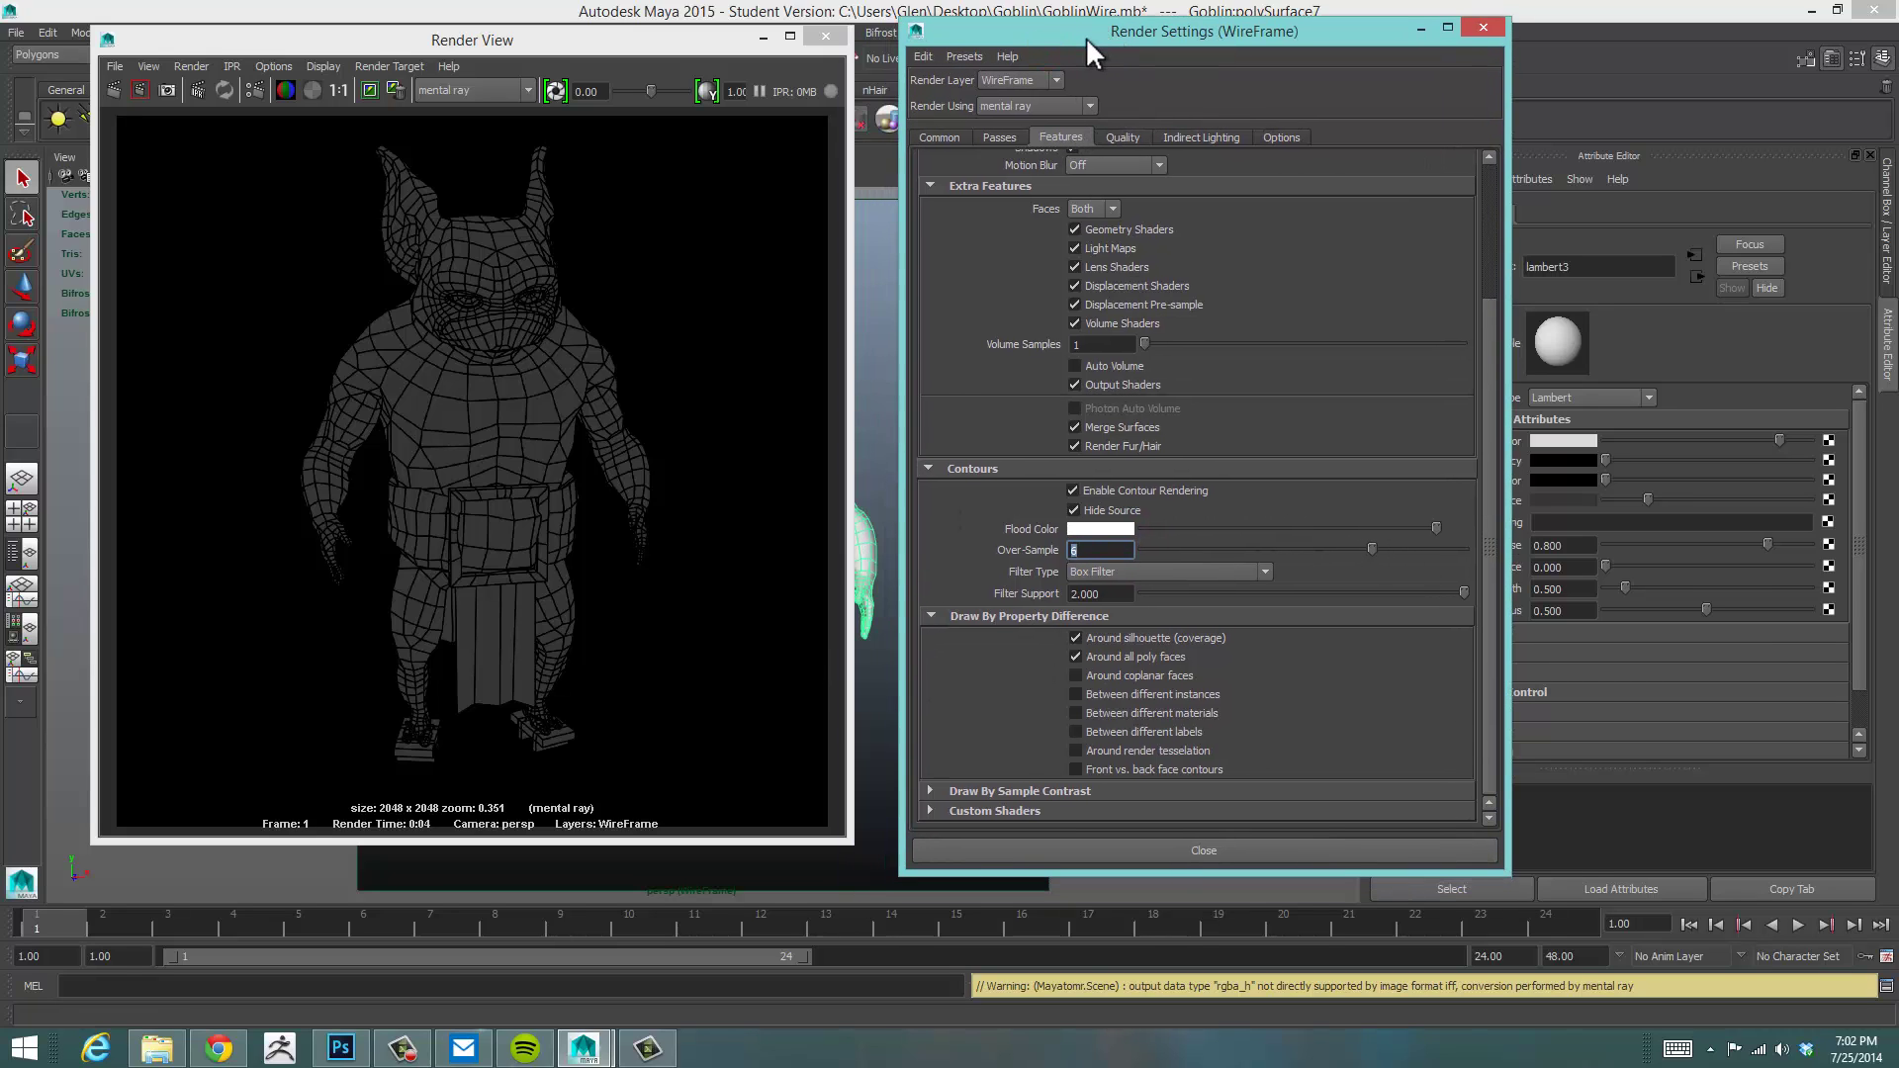
pyautogui.click(117, 90)
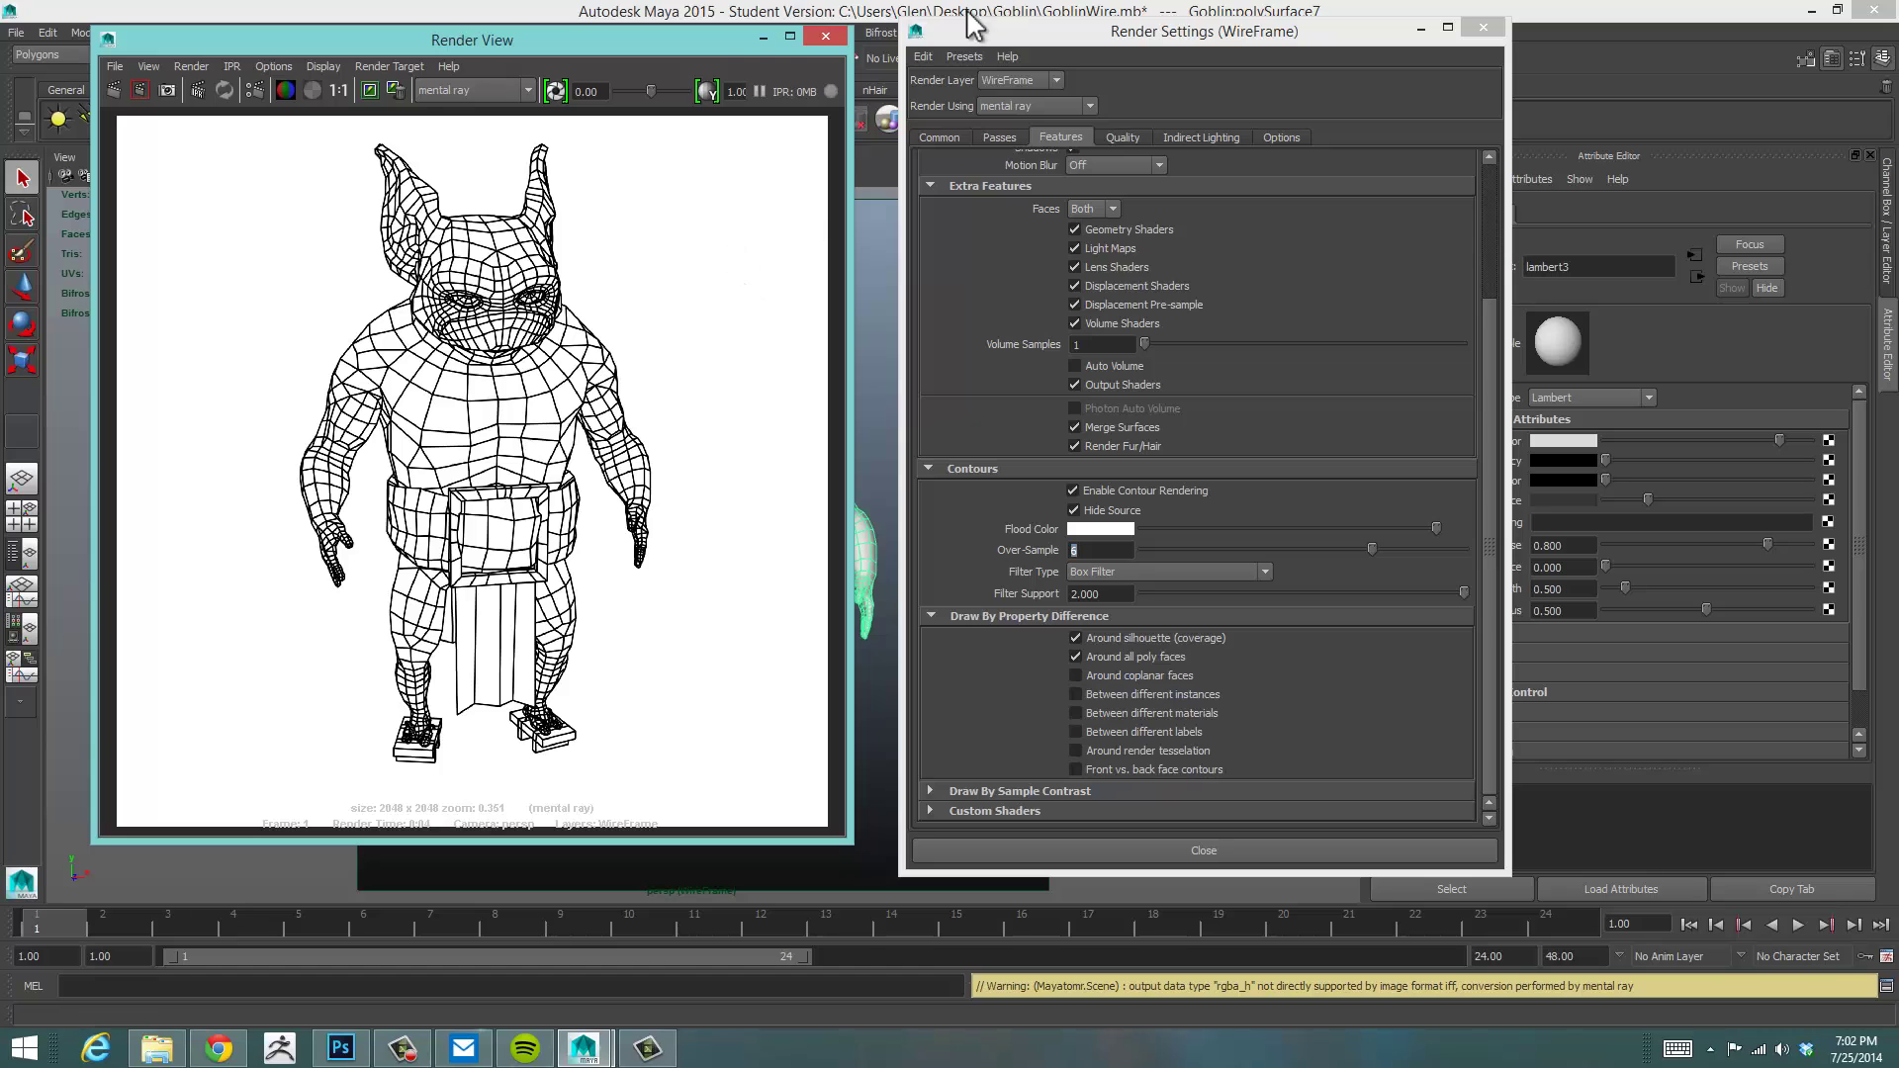
# Check the perspective viewport's camera settings and gate options
pyautogui.moveTo(704, 47); pyautogui.dragTo(1028, 59)
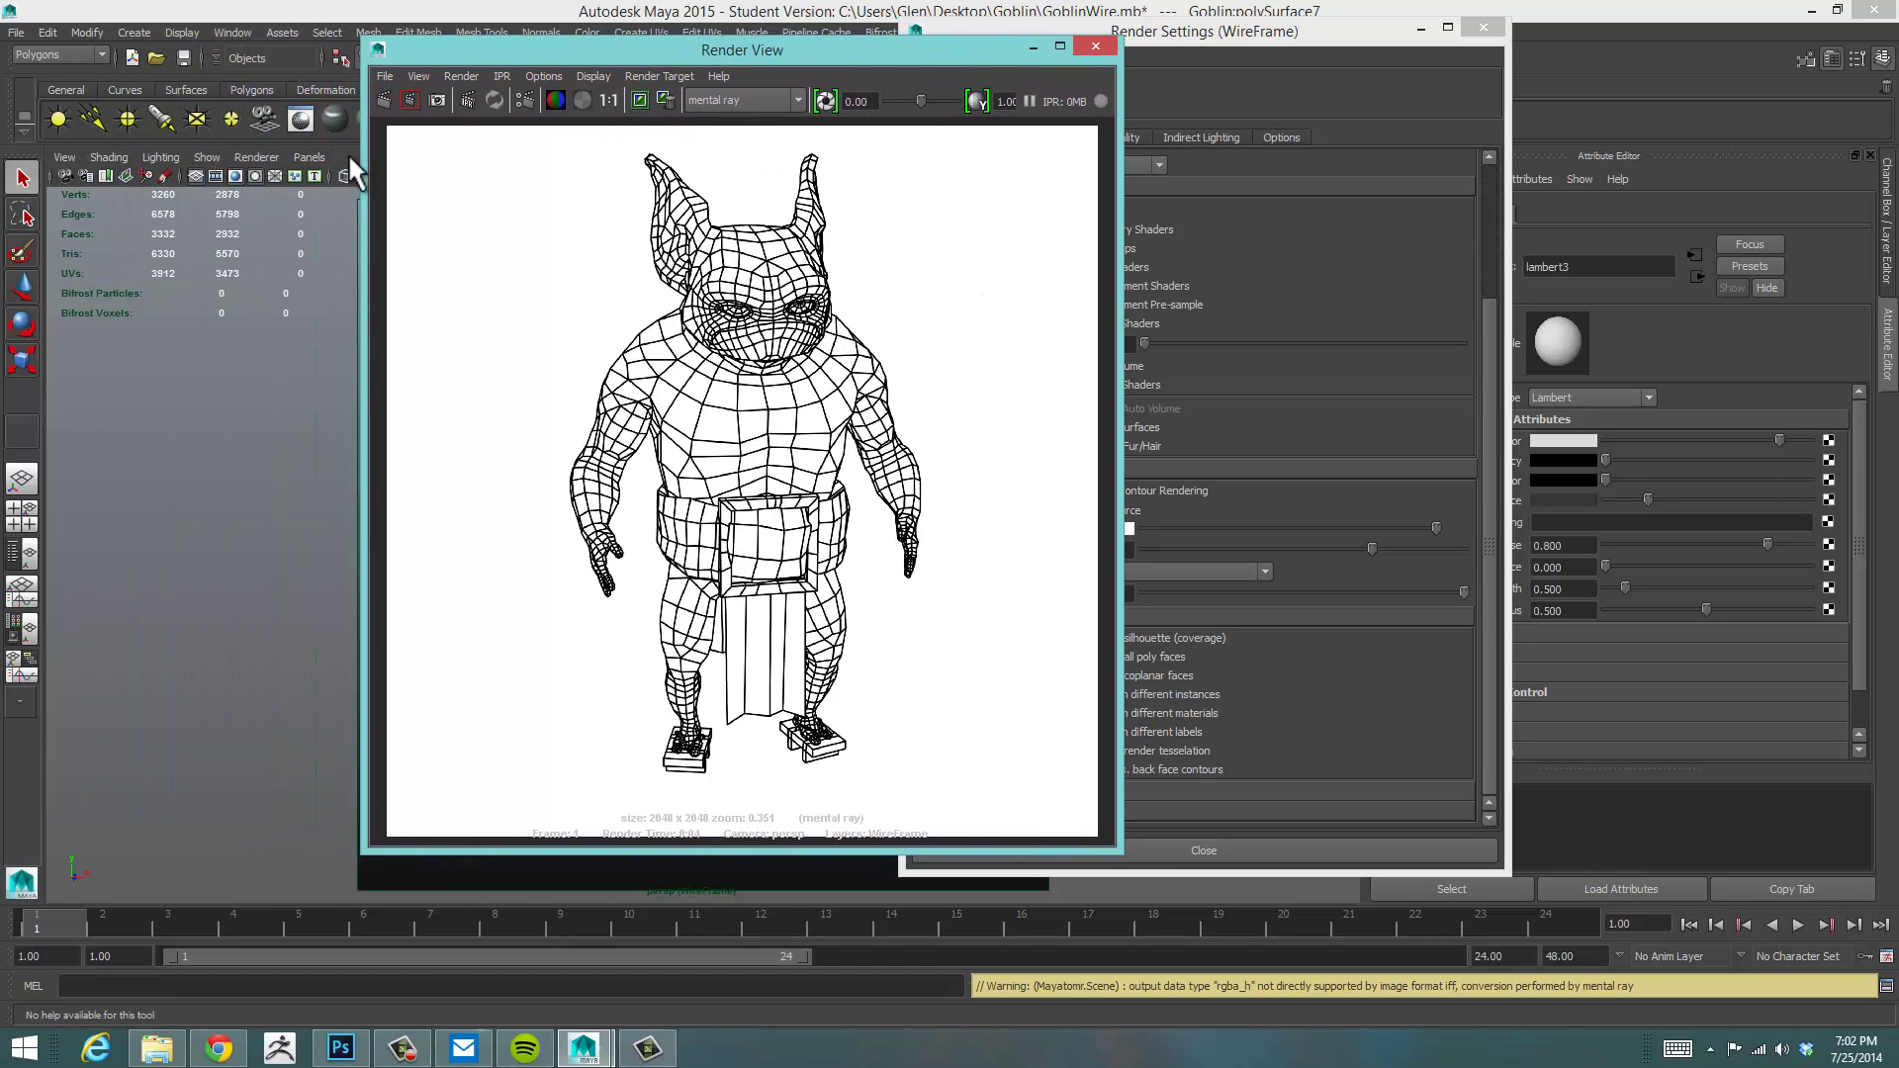
pyautogui.click(66, 154)
pyautogui.moveTo(132, 423)
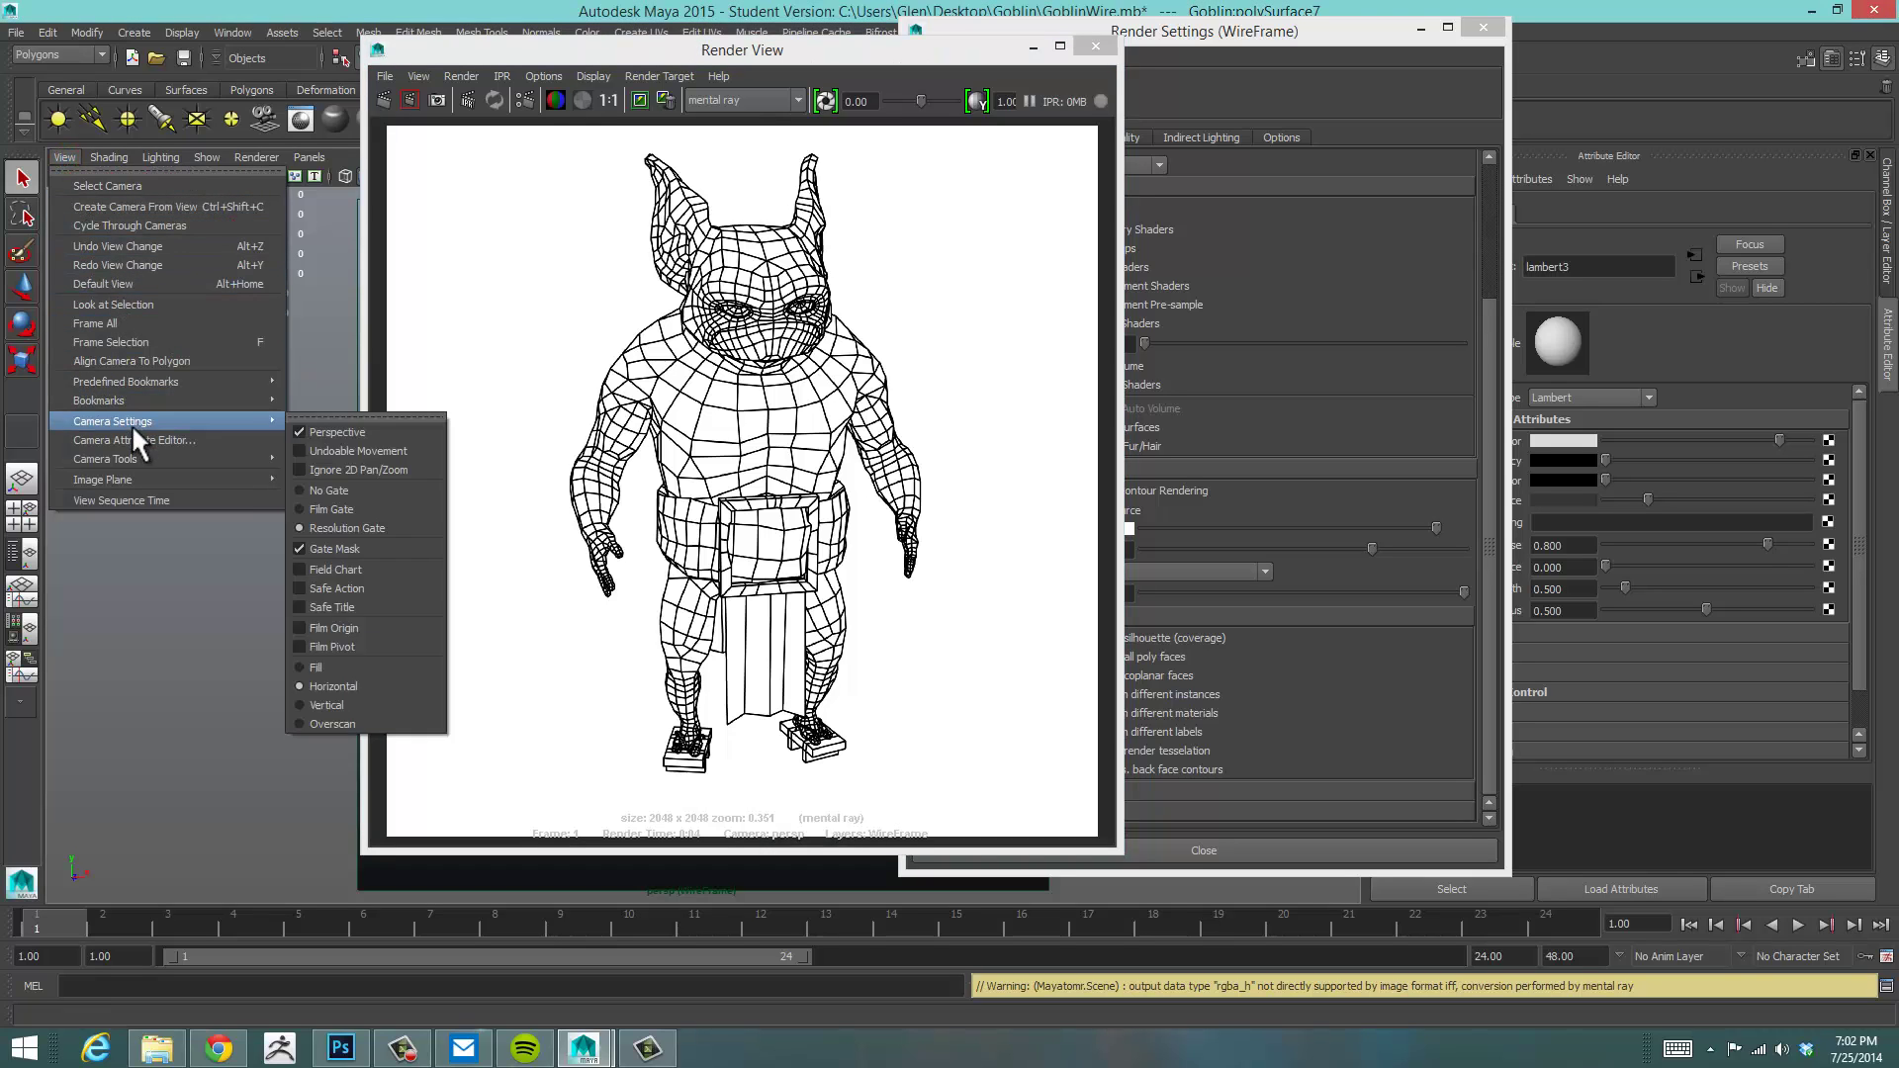
pyautogui.click(330, 401)
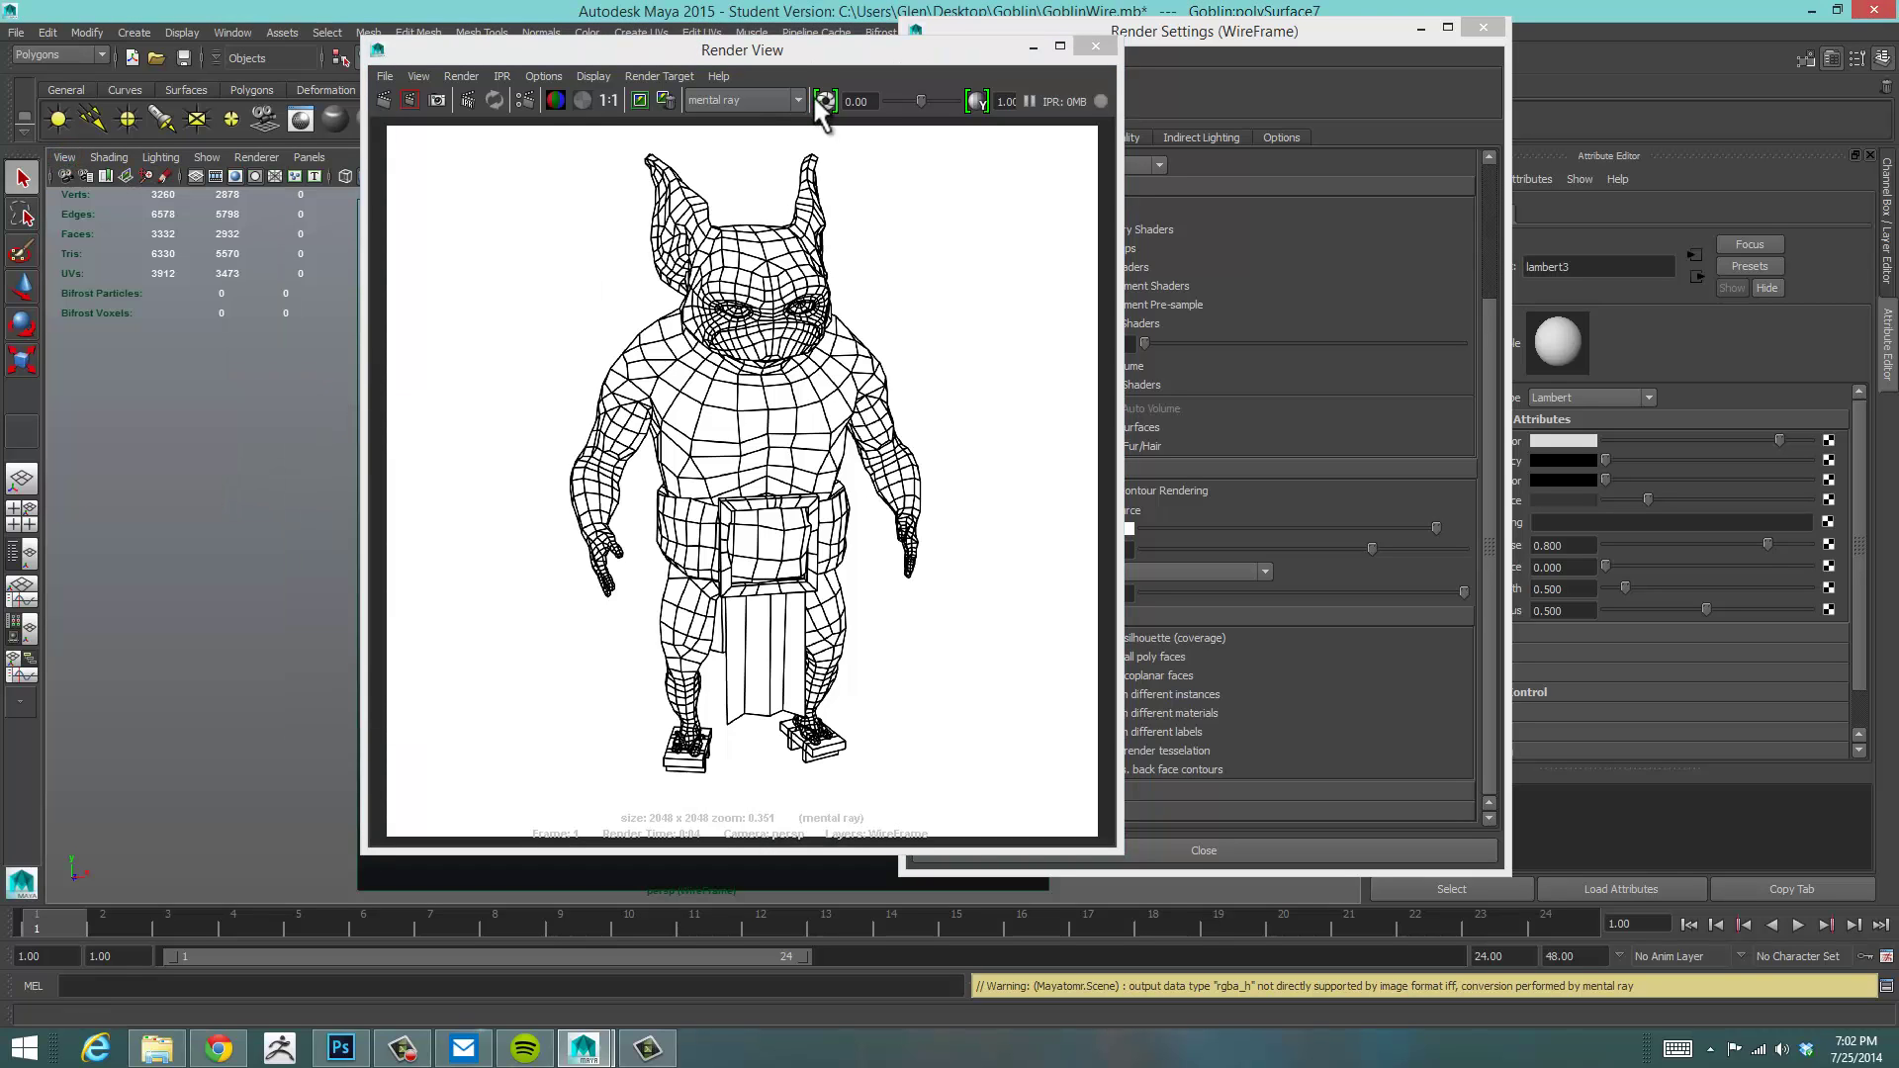
pyautogui.moveTo(806, 54); pyautogui.dragTo(570, 58)
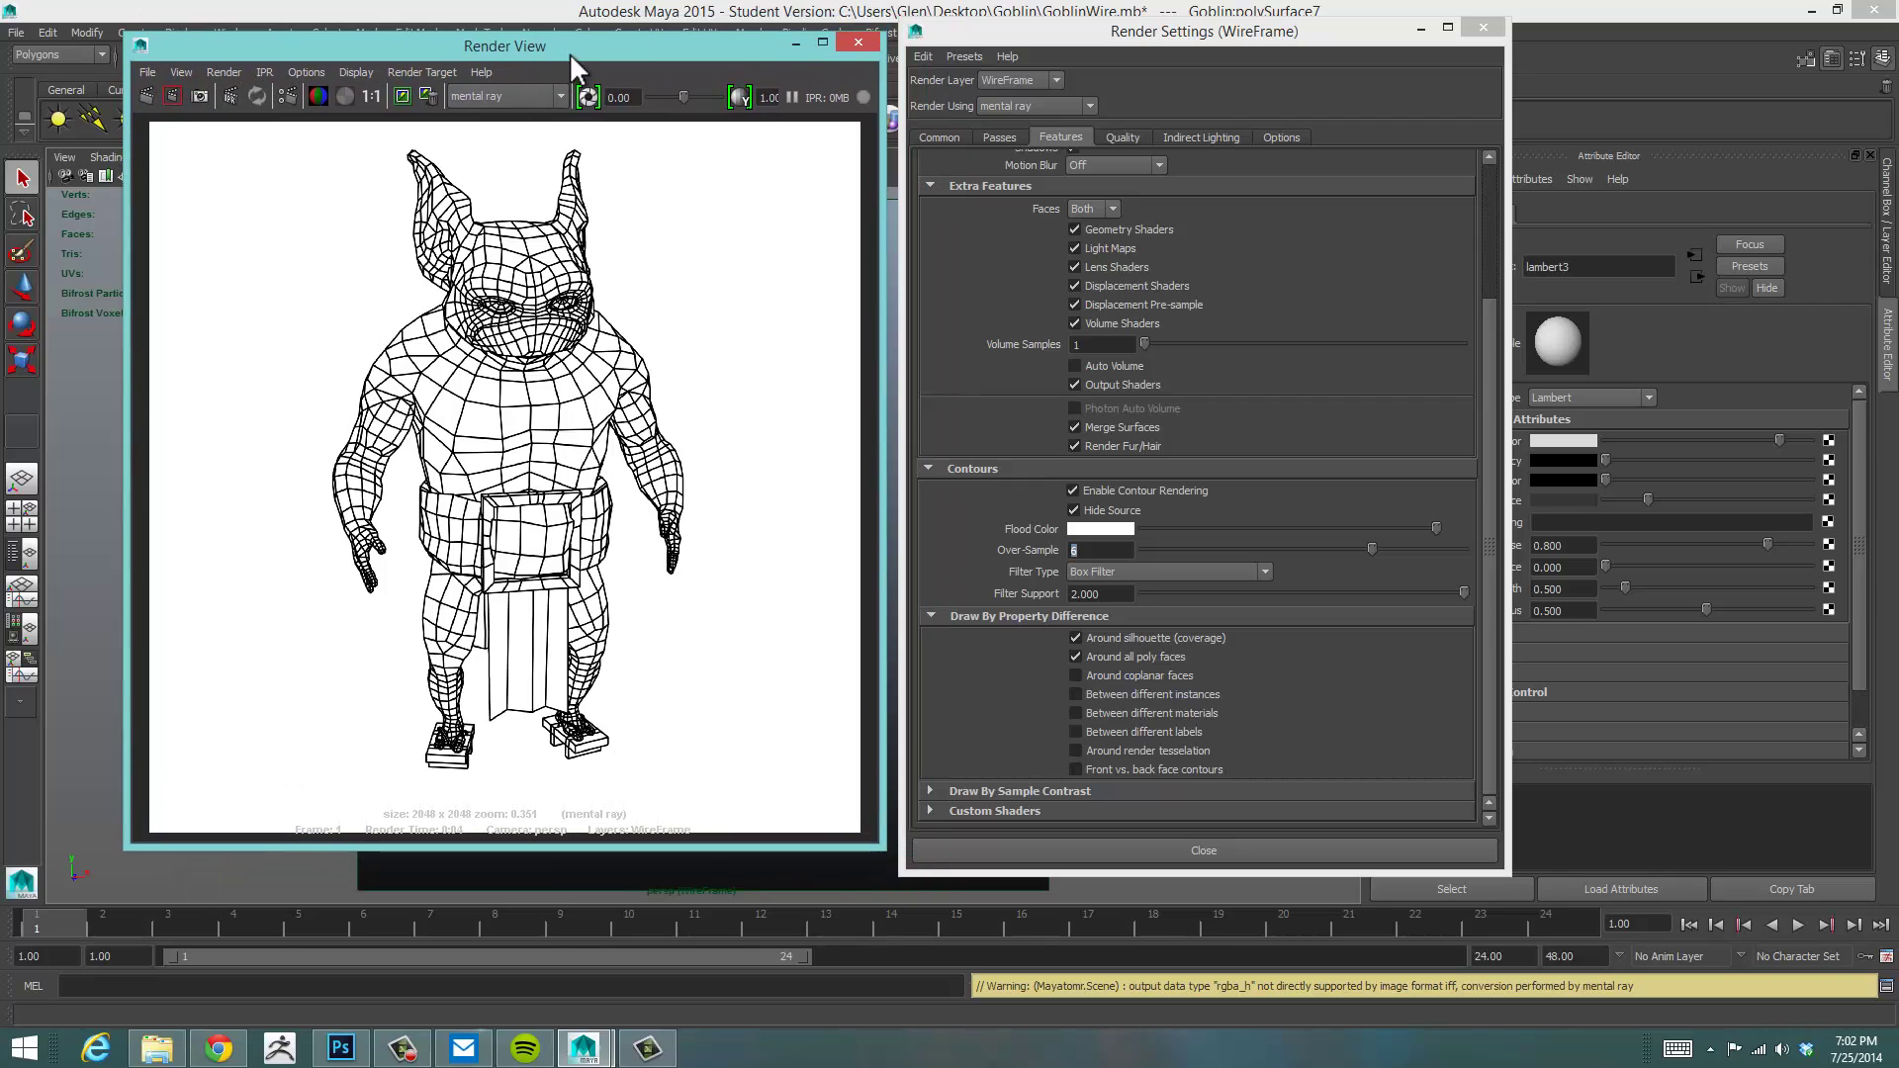
# Render the current frame again and save it as a PNG in the Desktop's Goblin folder, with a file name beginning with GoblinWi
pyautogui.click(148, 97)
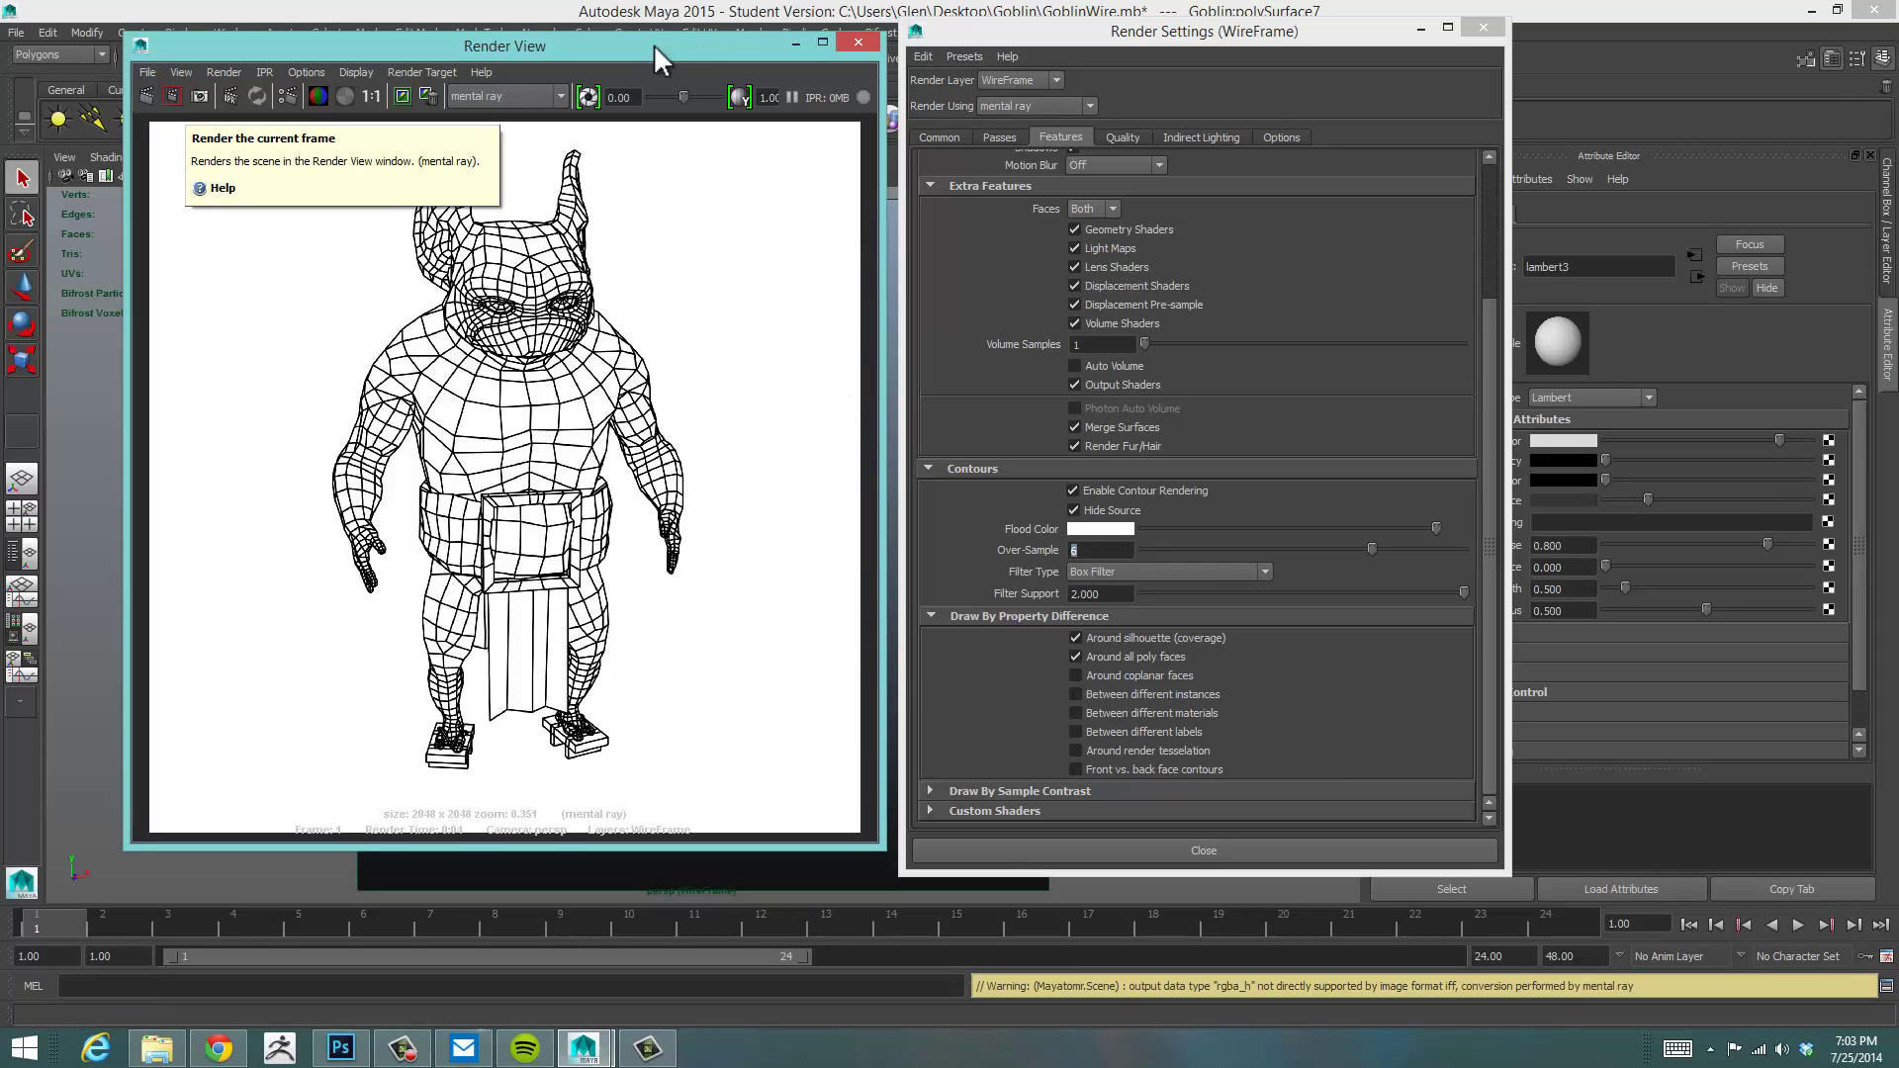
pyautogui.moveTo(648, 46); pyautogui.dragTo(942, 54)
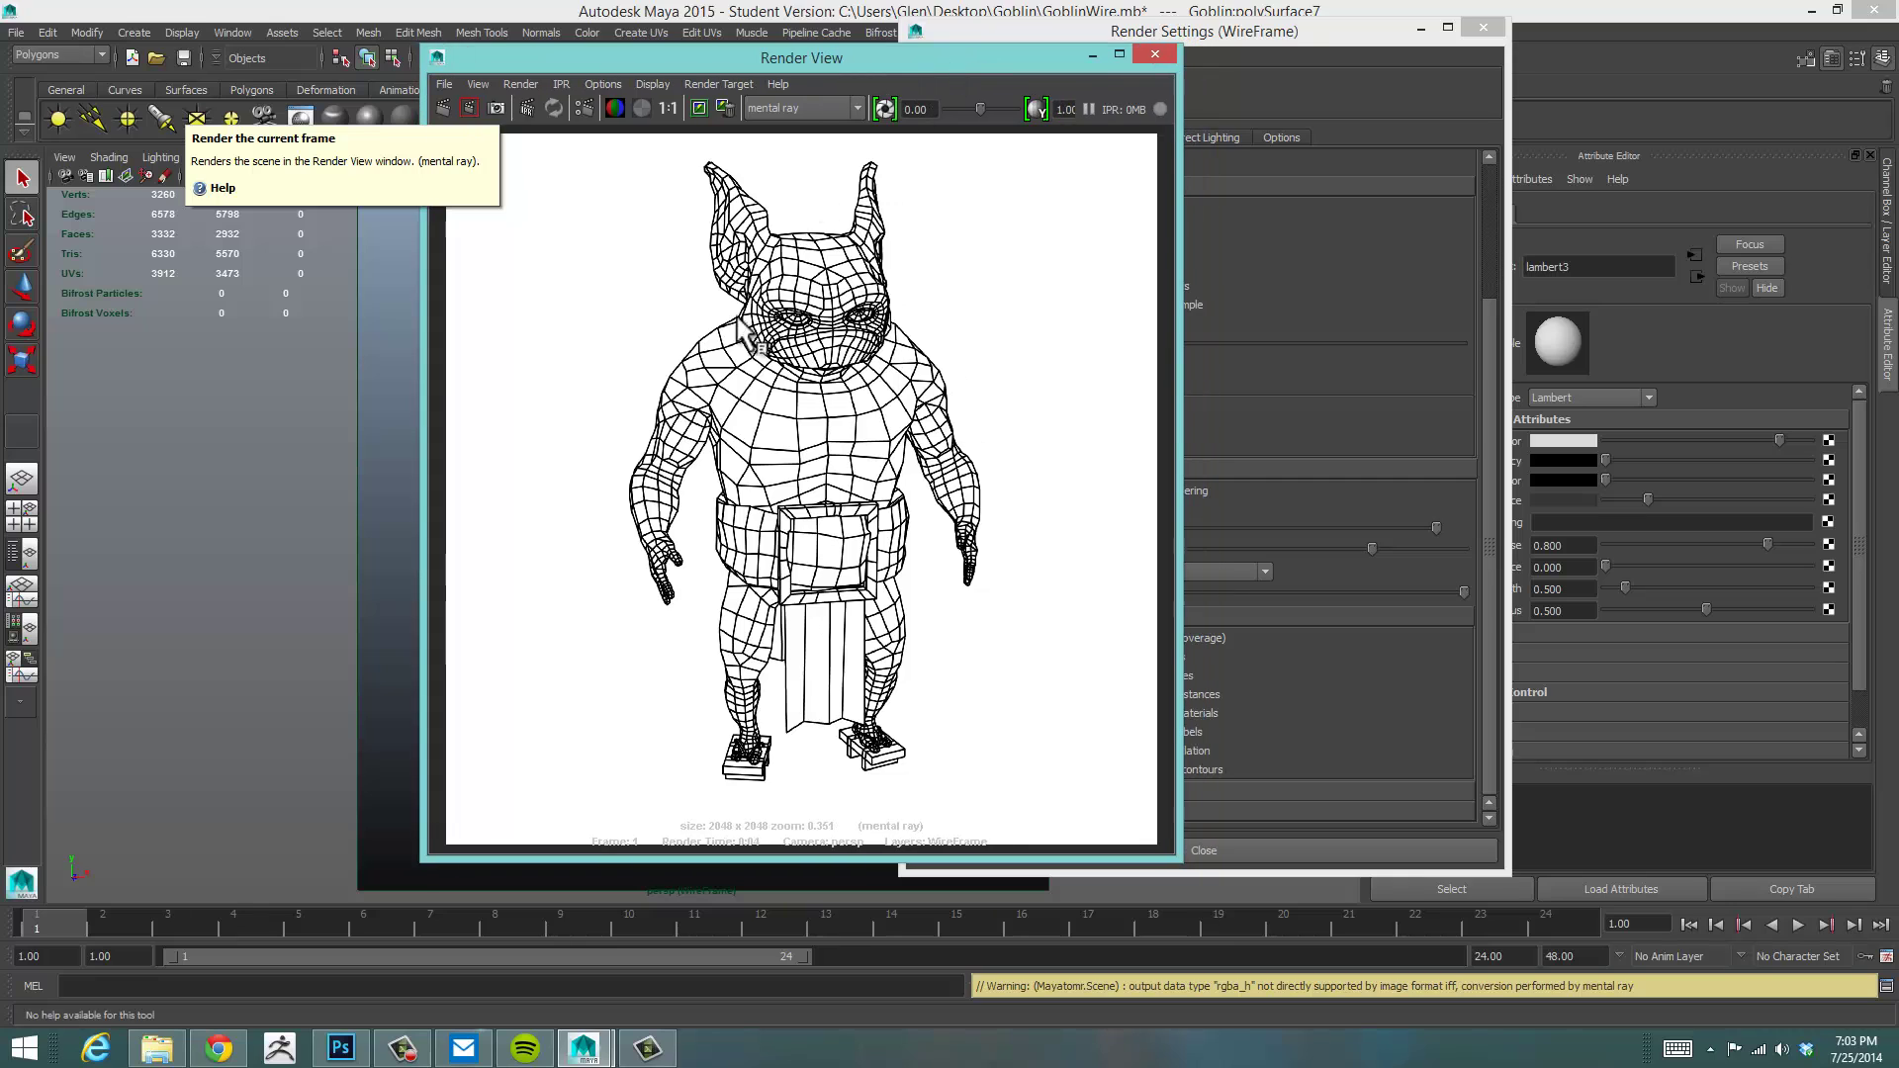
pyautogui.click(441, 84)
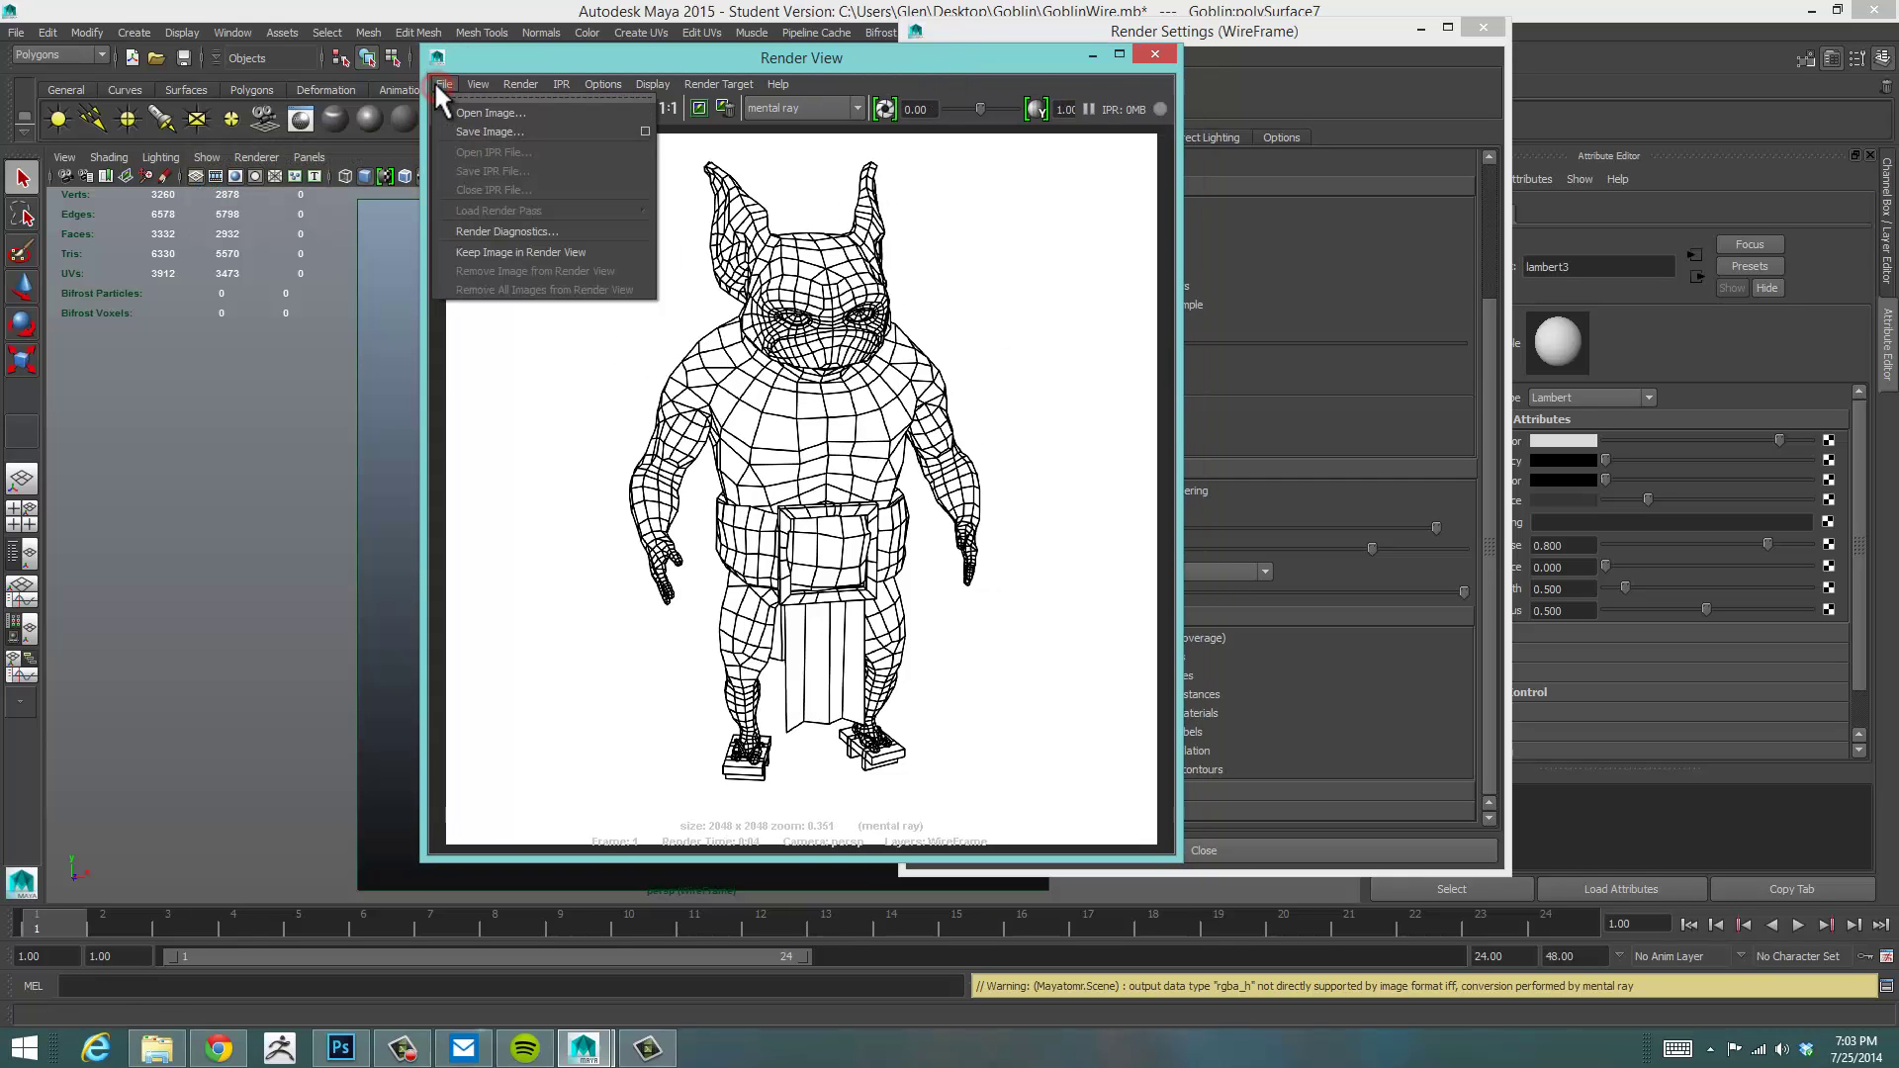
pyautogui.click(490, 133)
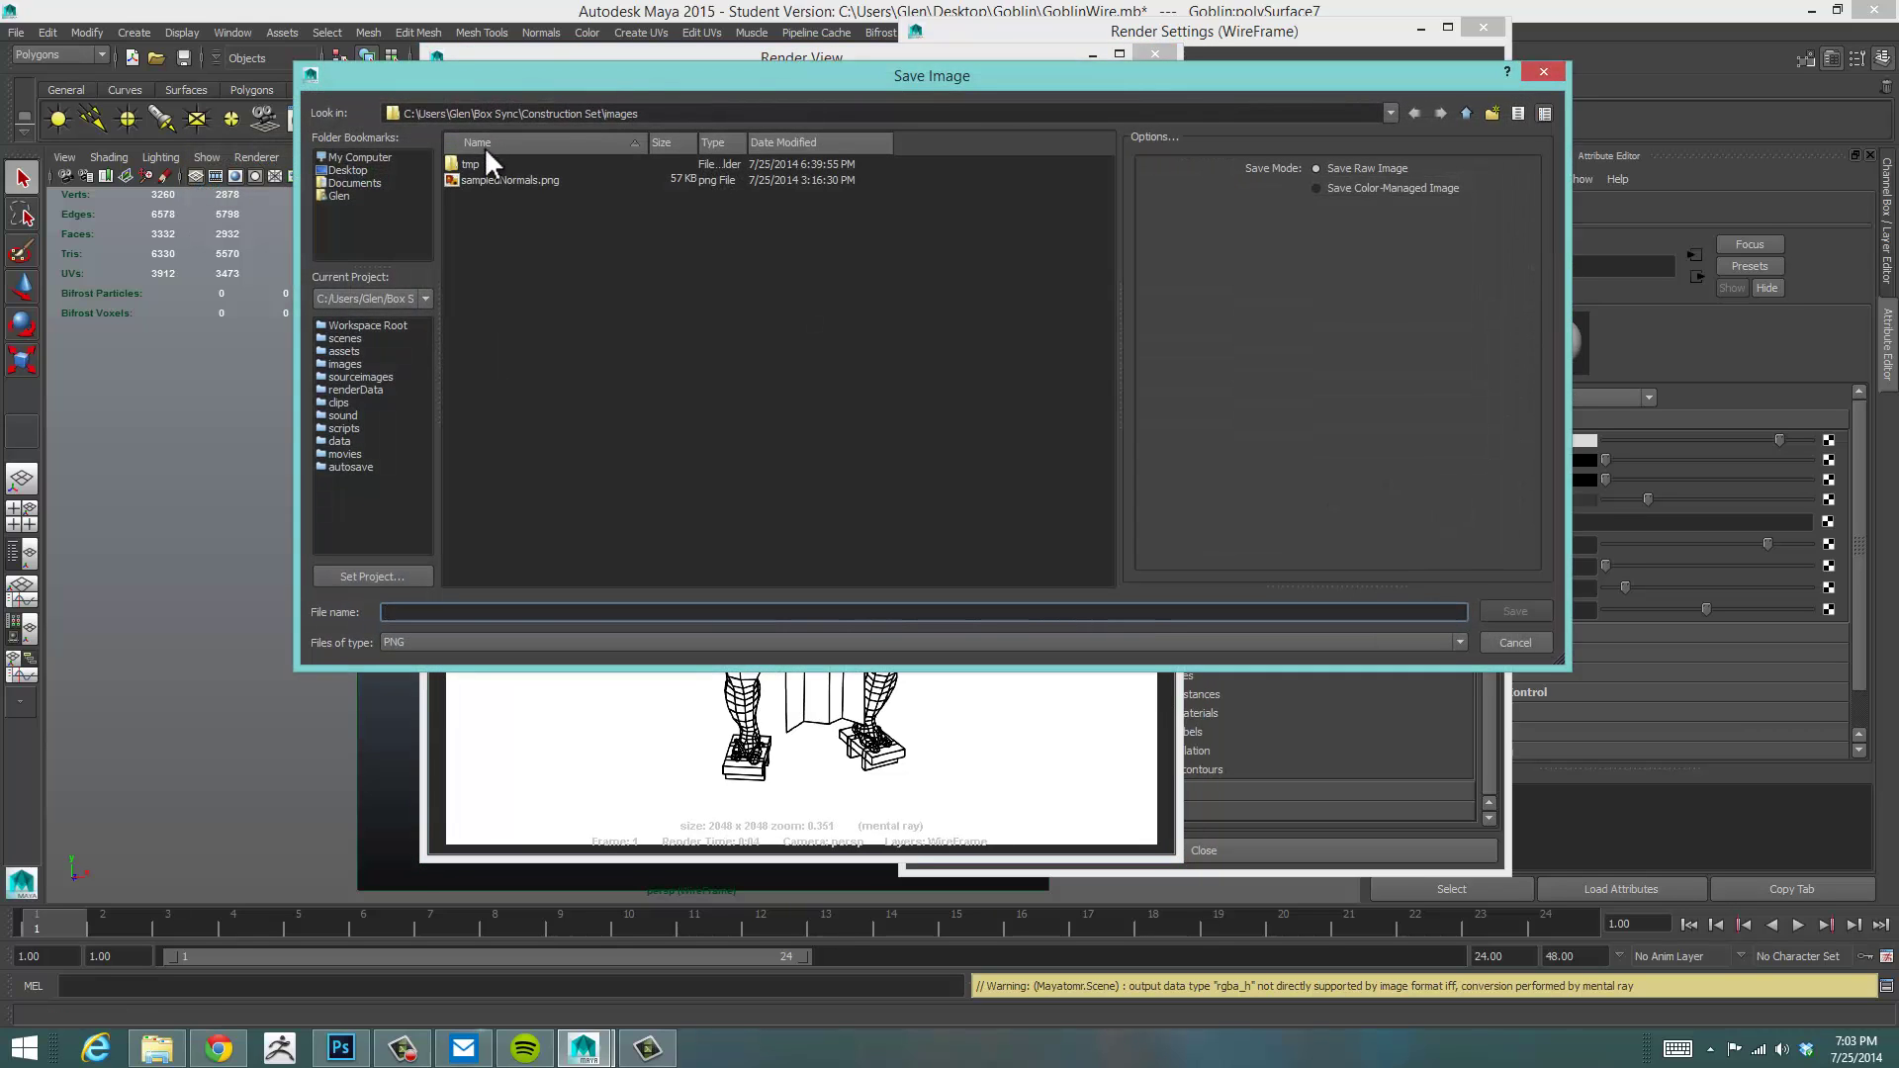
pyautogui.click(355, 168)
pyautogui.doubleClick(471, 243)
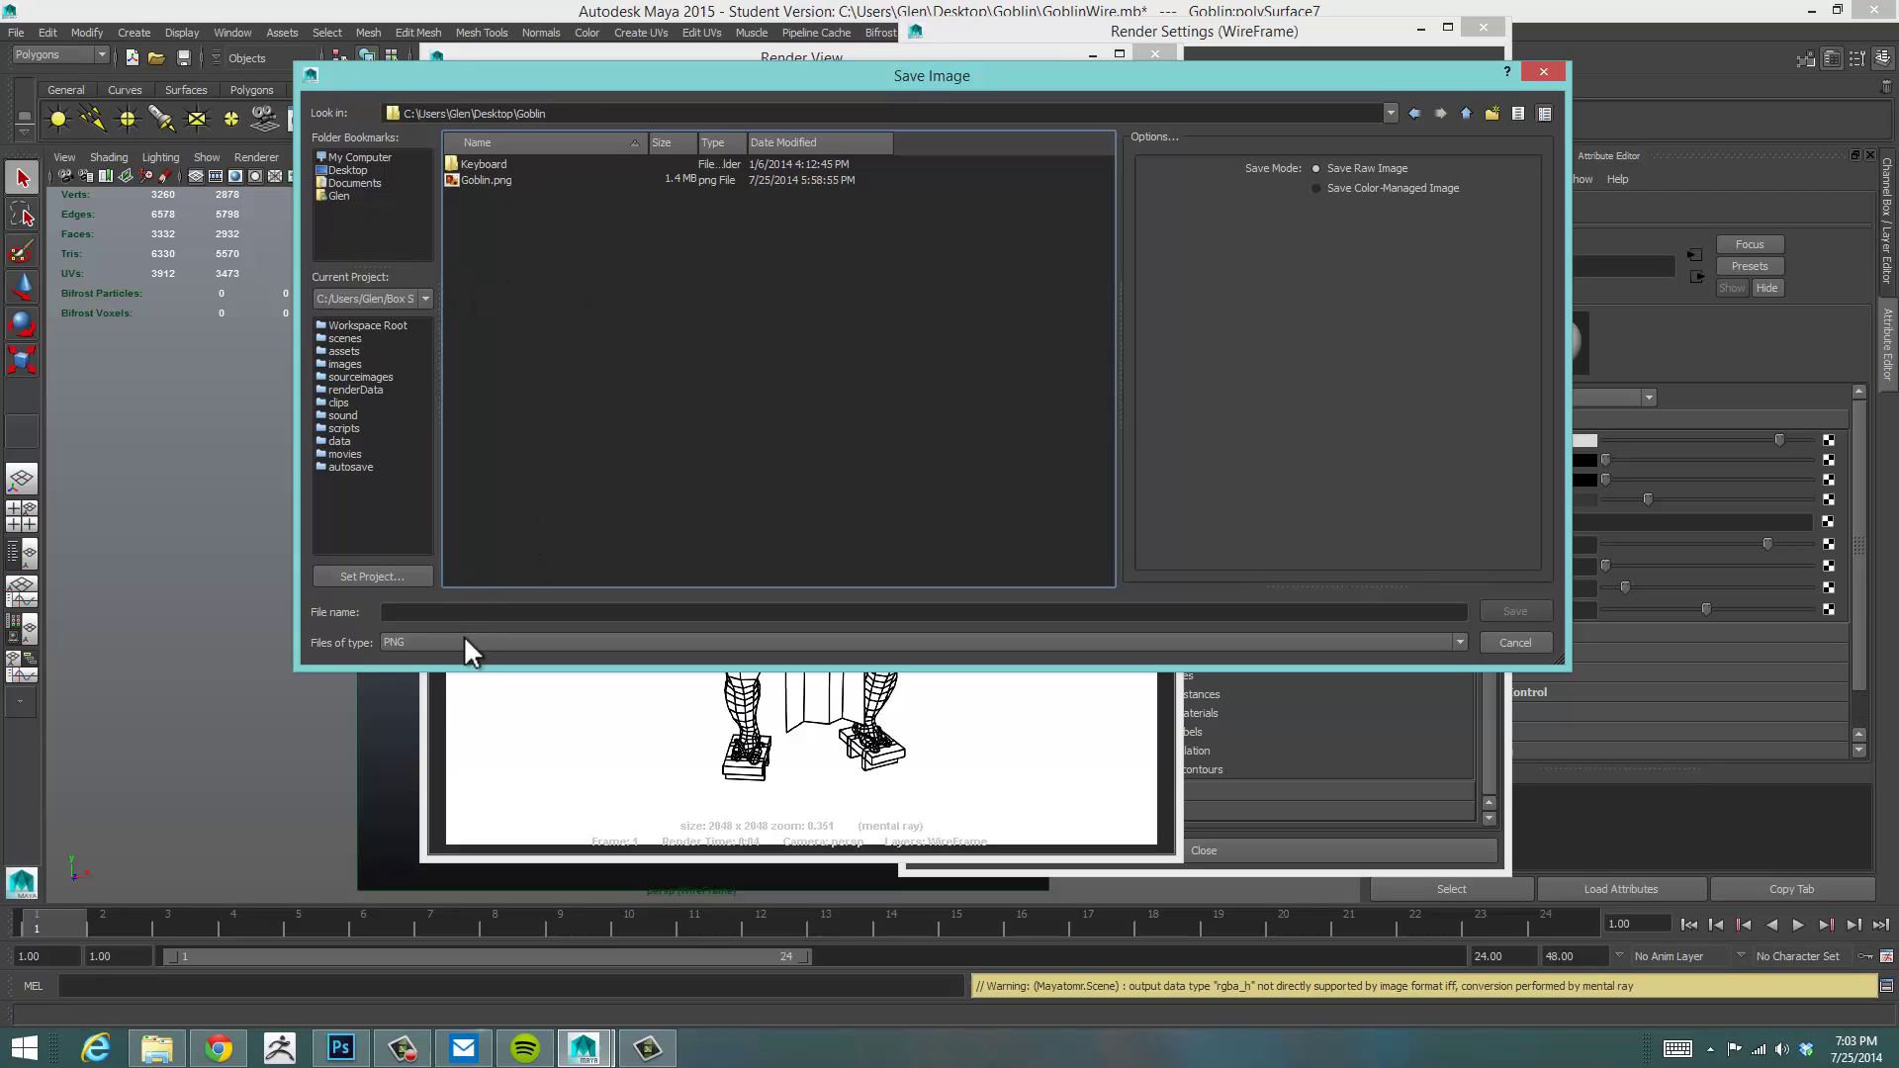
pyautogui.click(479, 613)
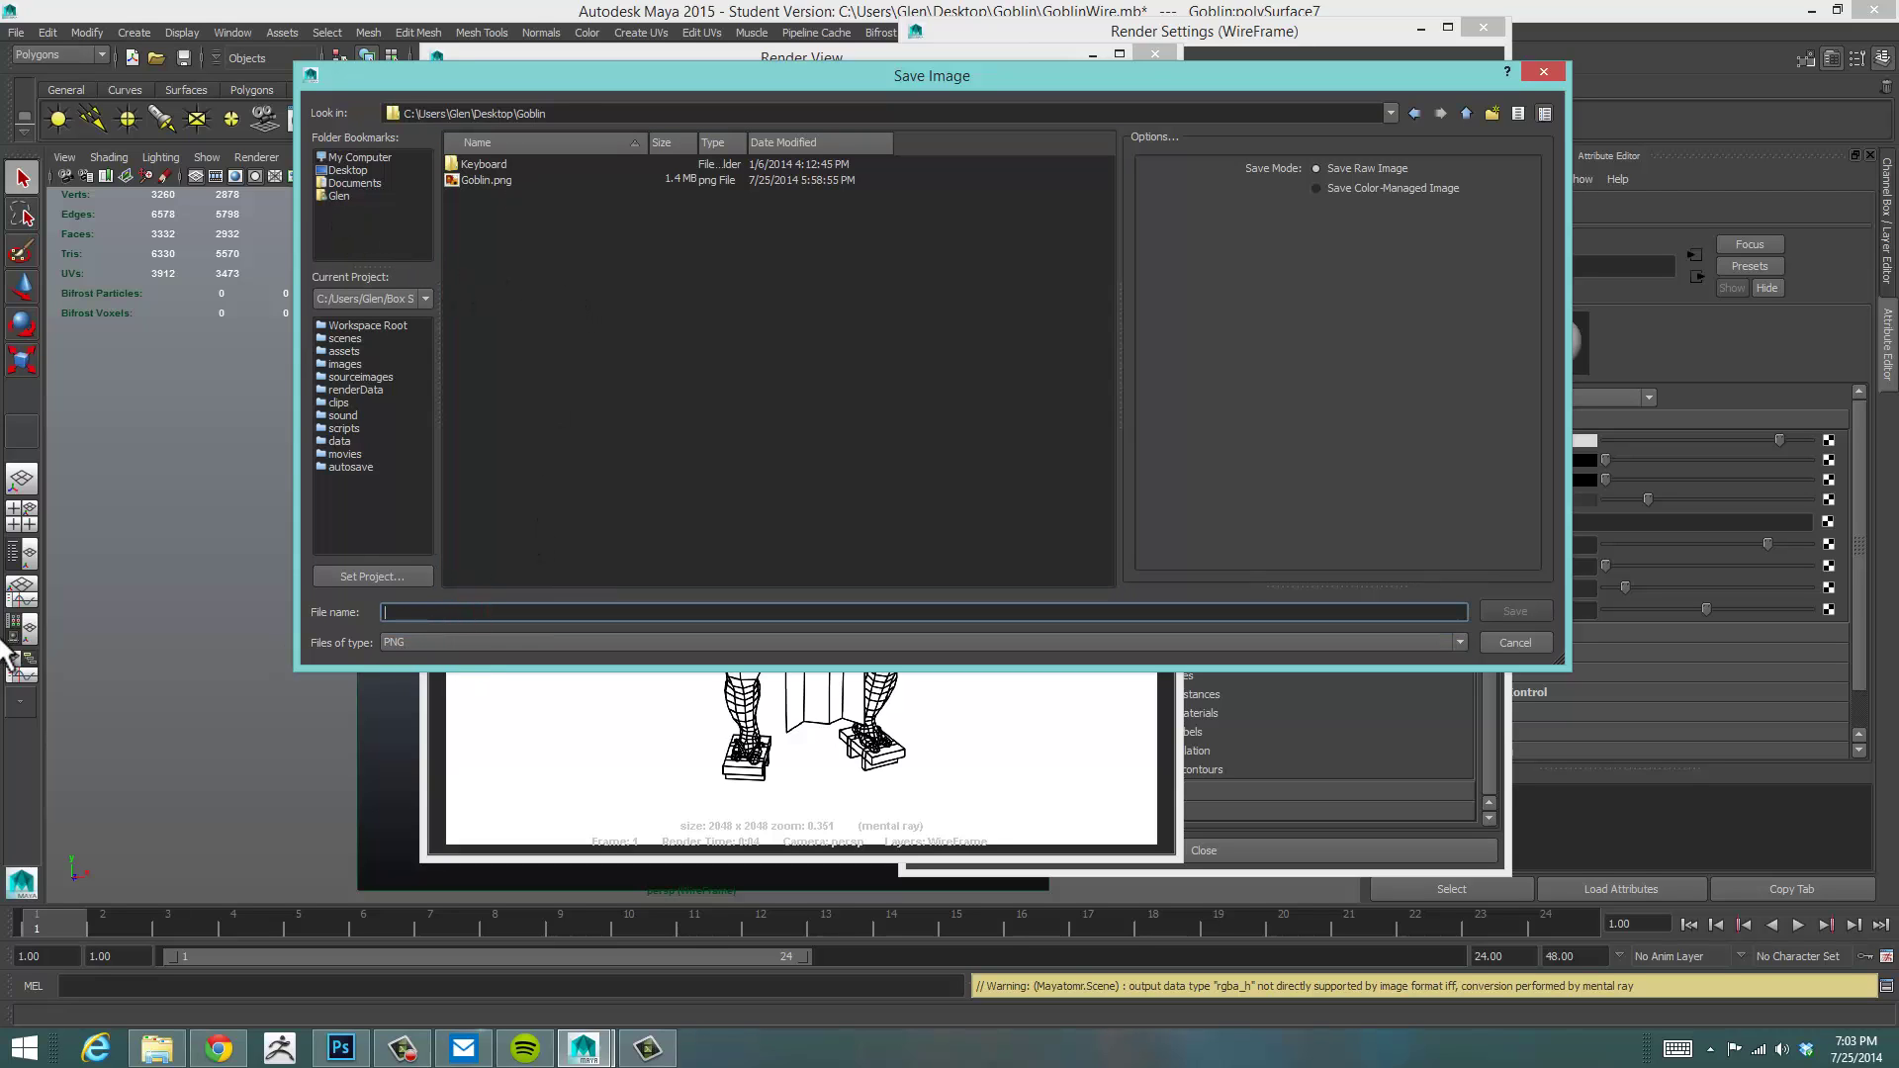
pyautogui.write('Goblin')
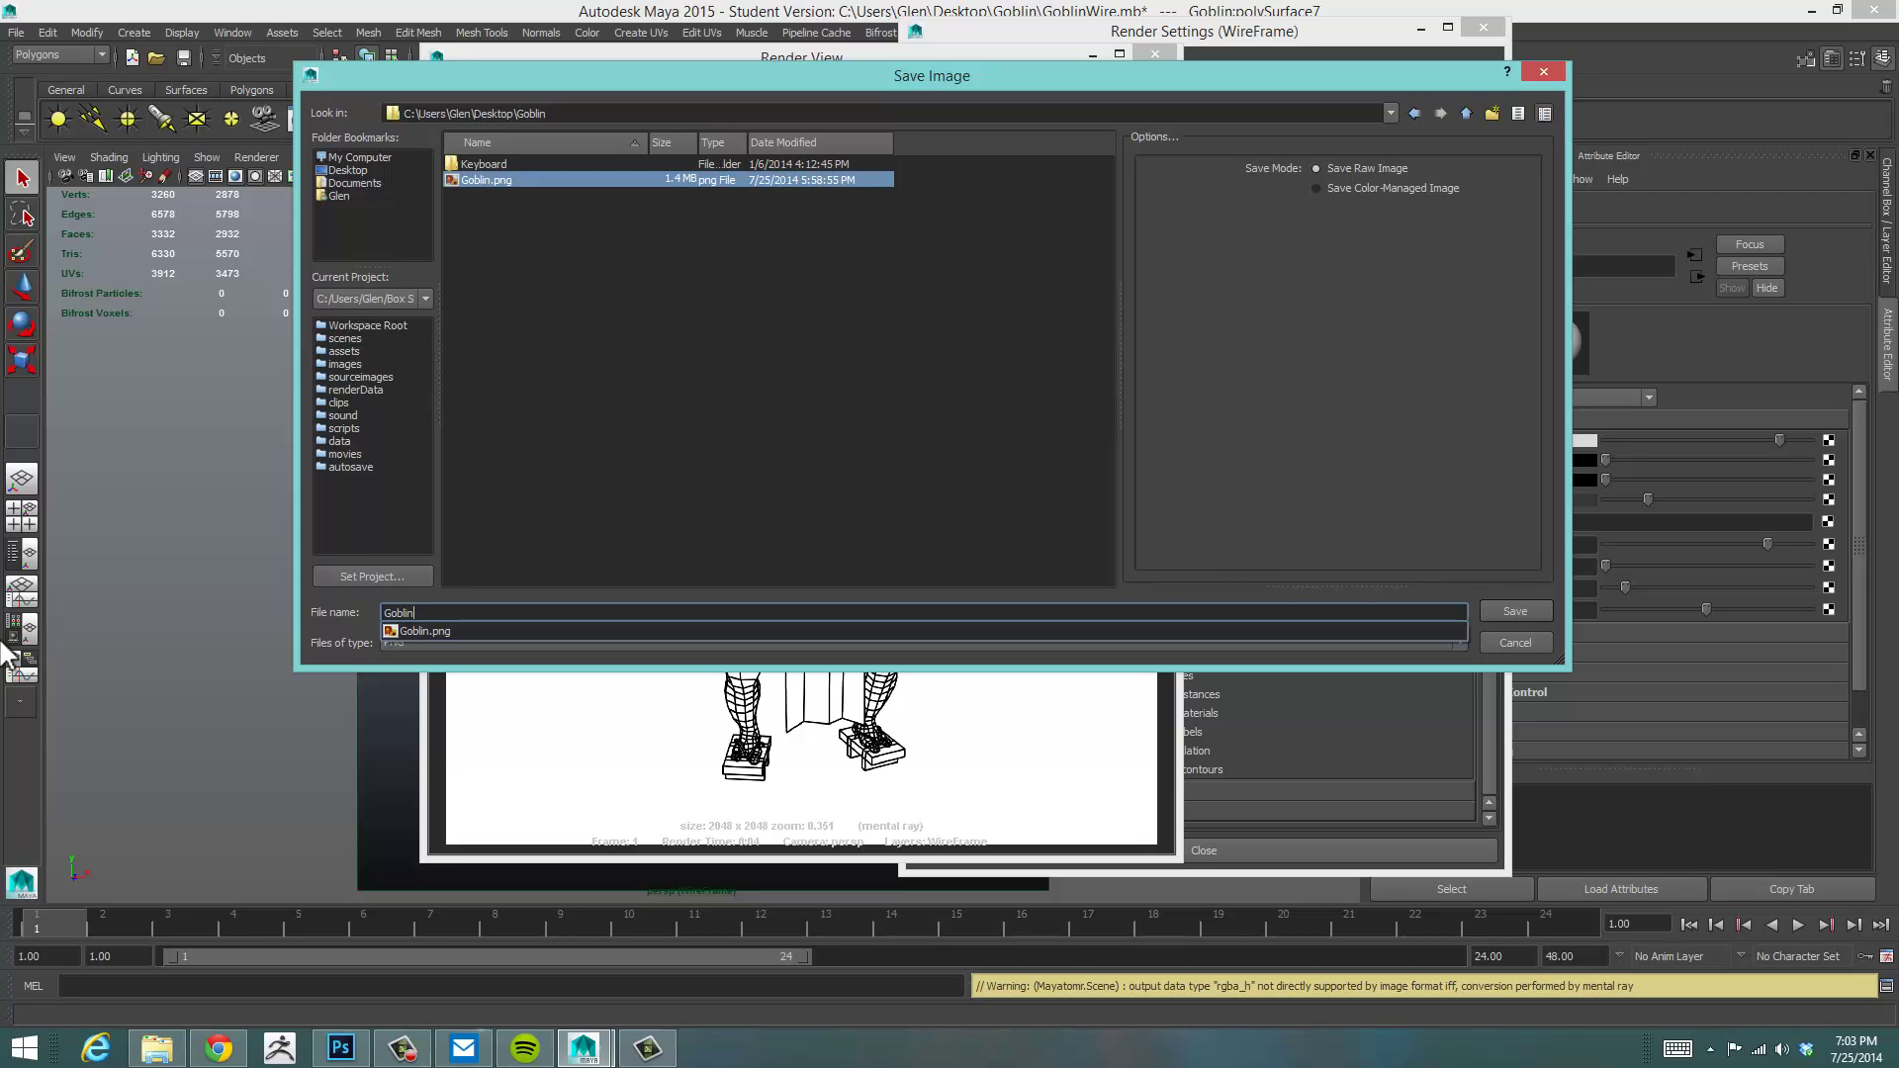
pyautogui.write('Wi')
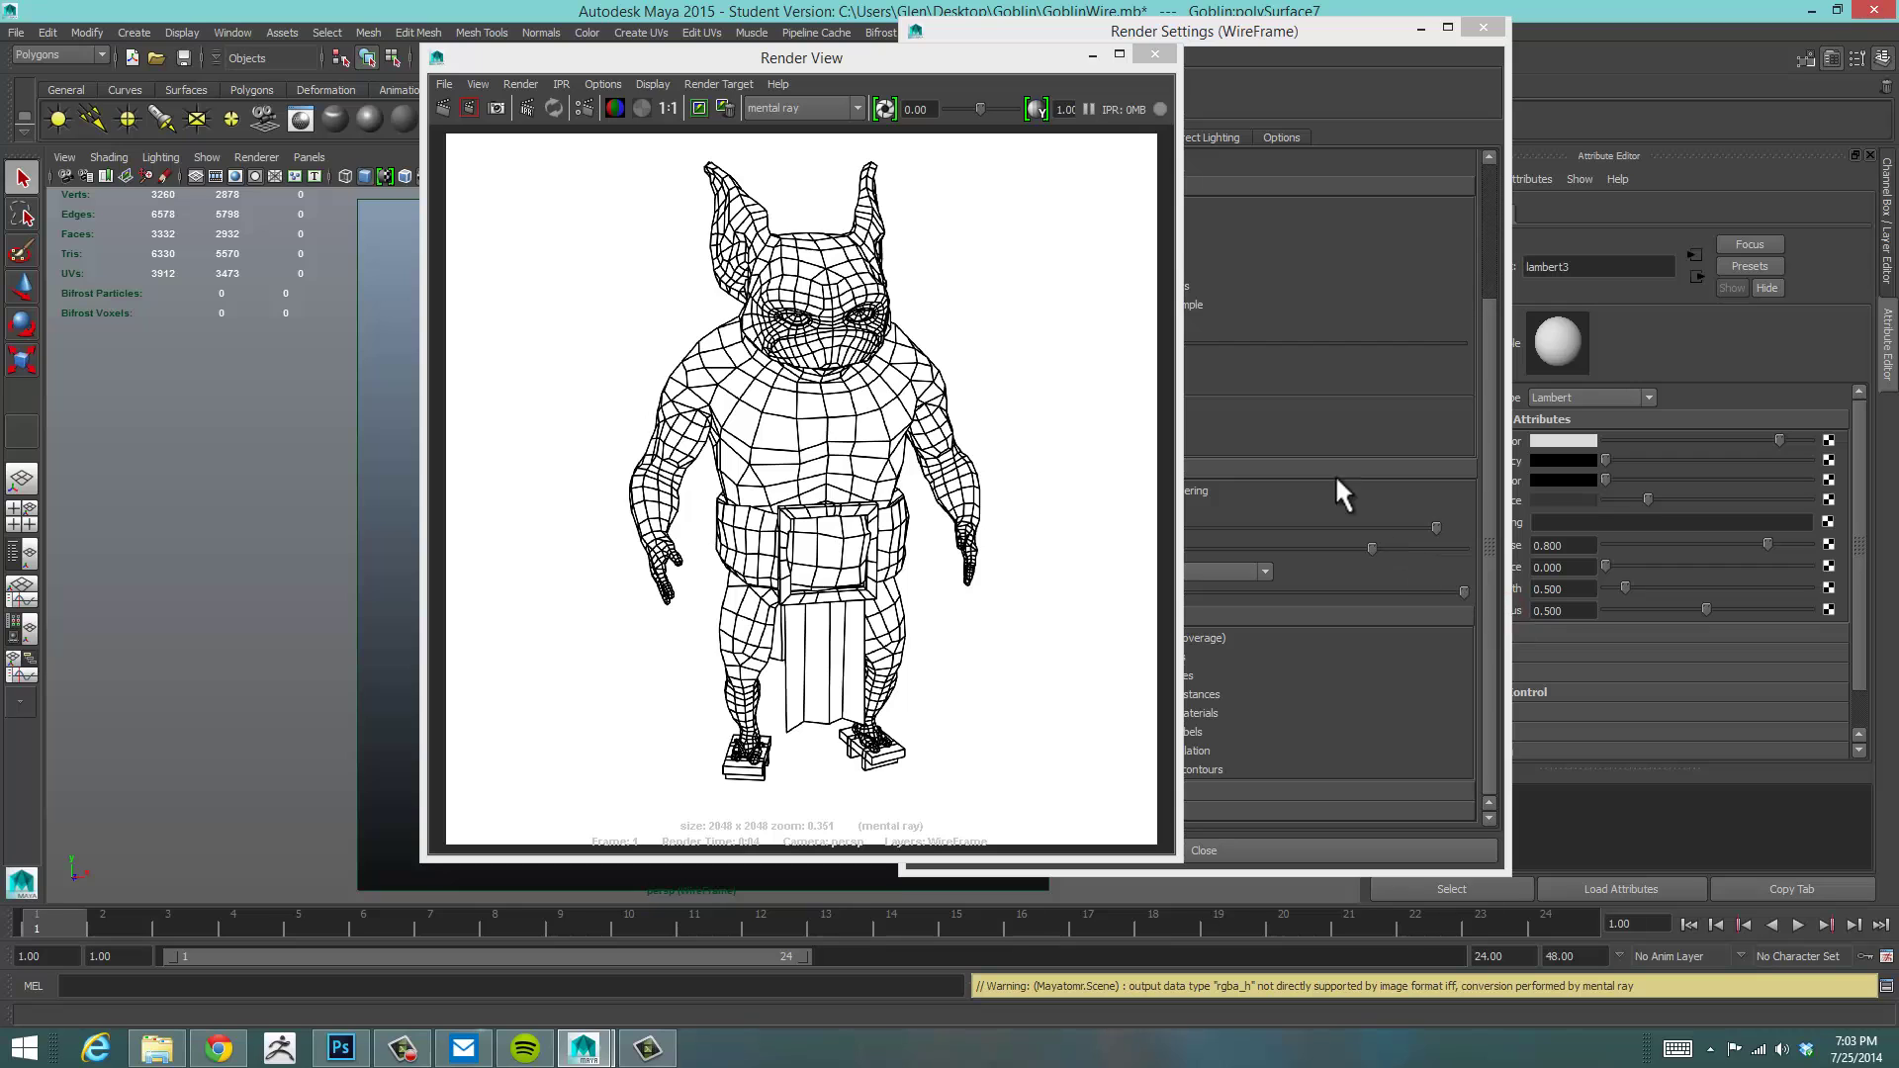
# Switch to Photoshop and place GoblinWire.png as an embedded layer over the goblin render in Goblin.png
pyautogui.click(356, 1046)
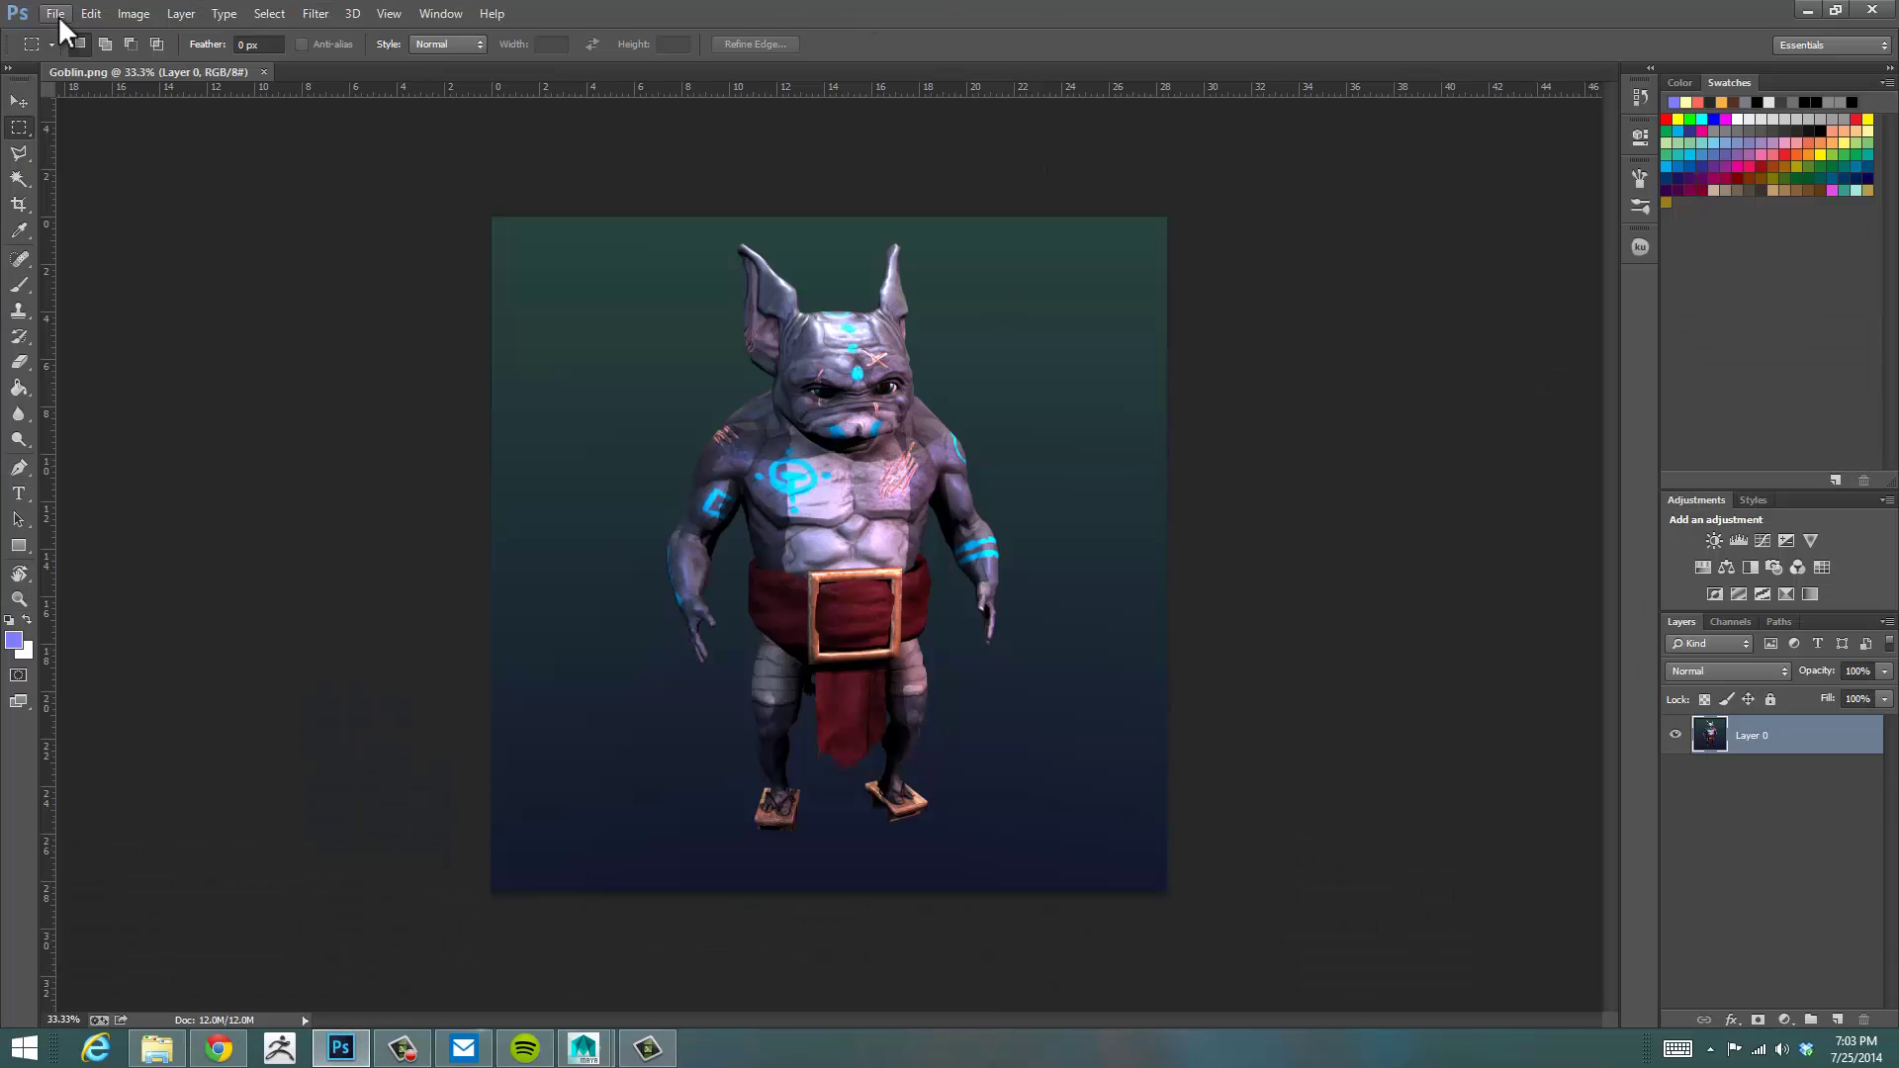
pyautogui.click(55, 14)
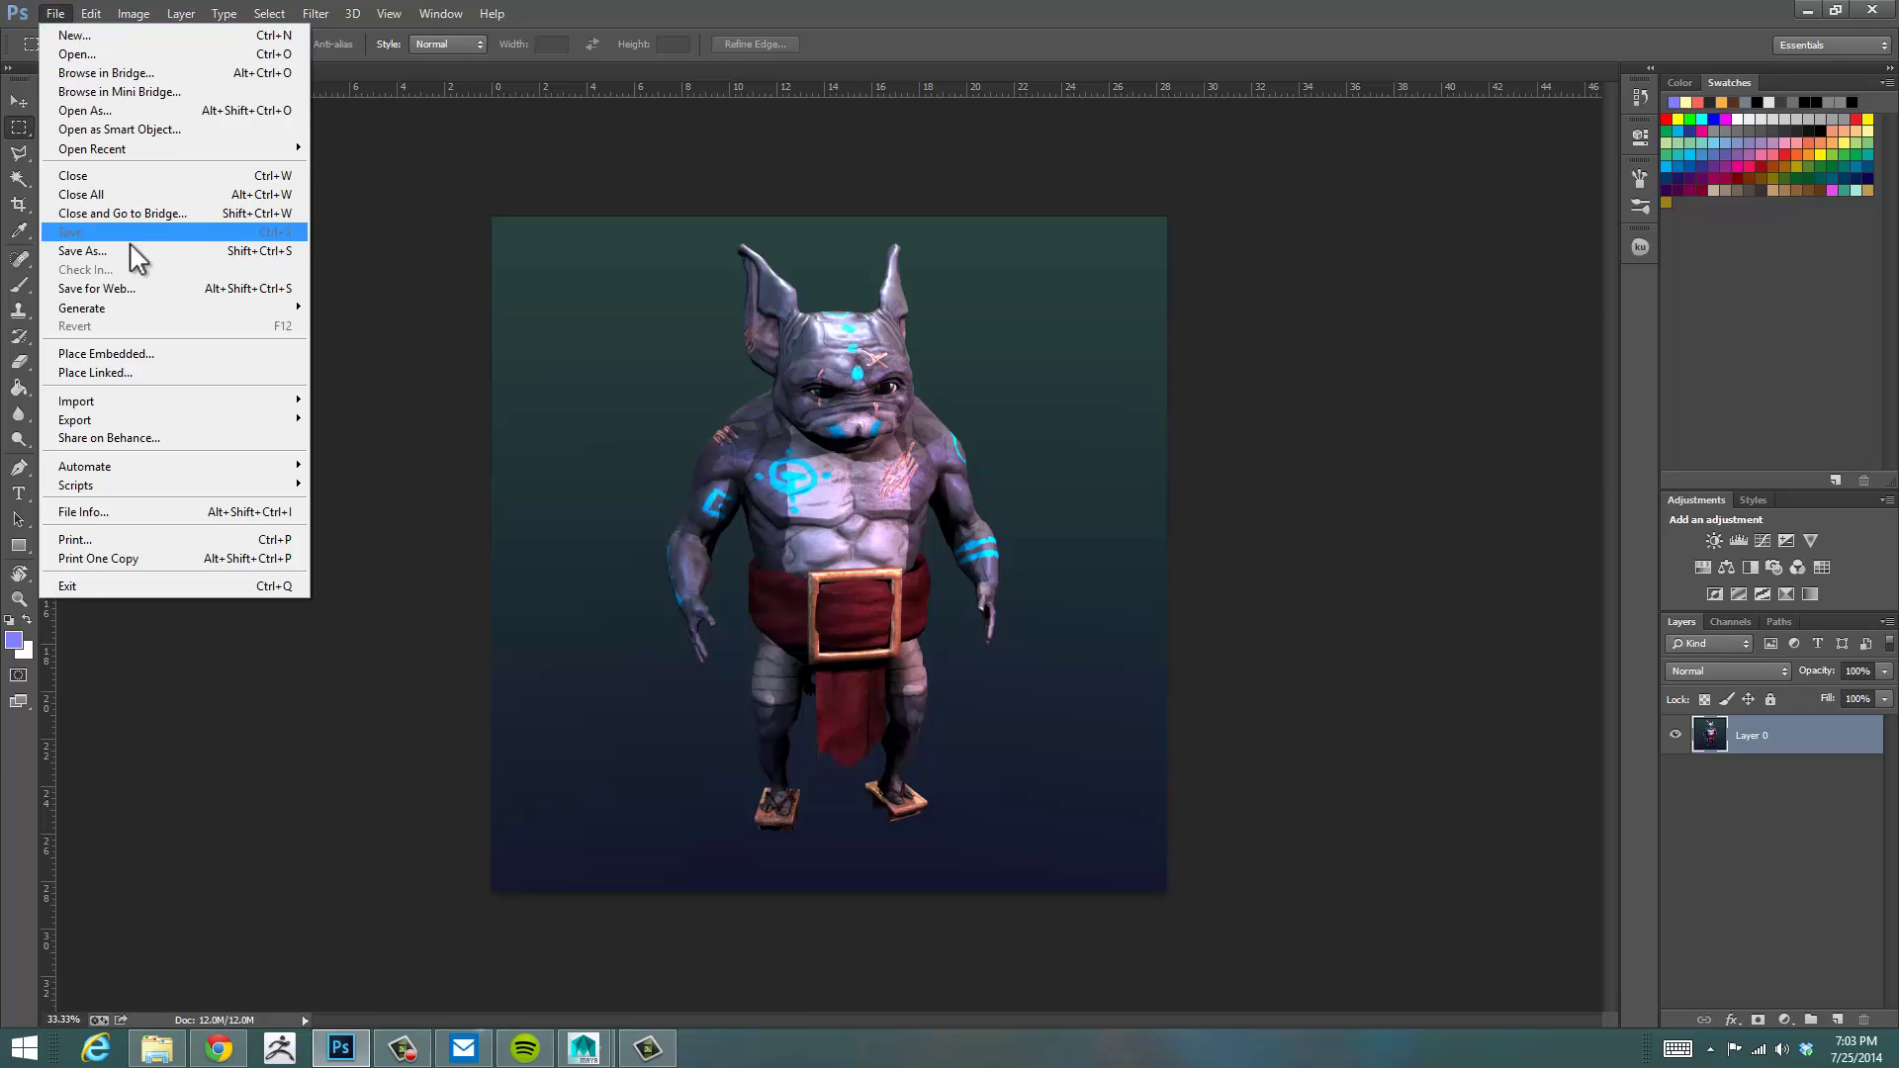
pyautogui.click(186, 353)
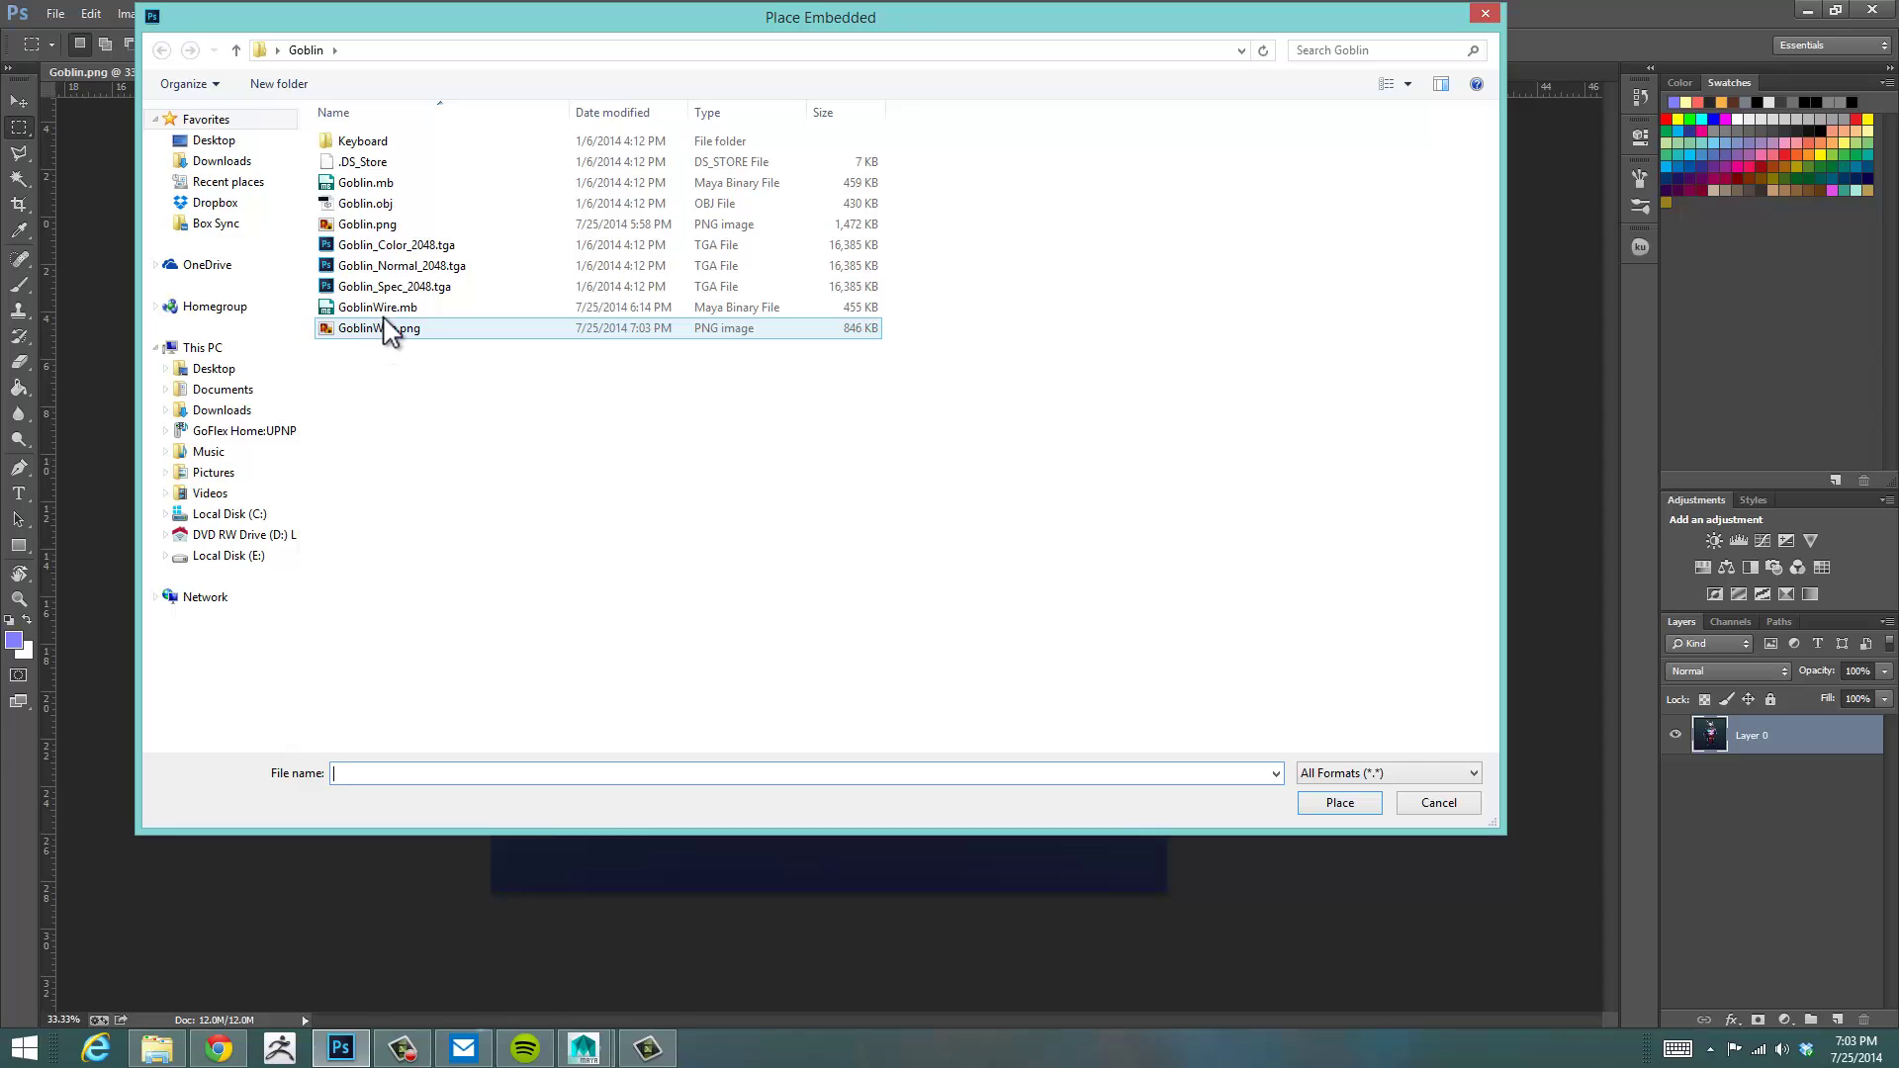
pyautogui.click(384, 334)
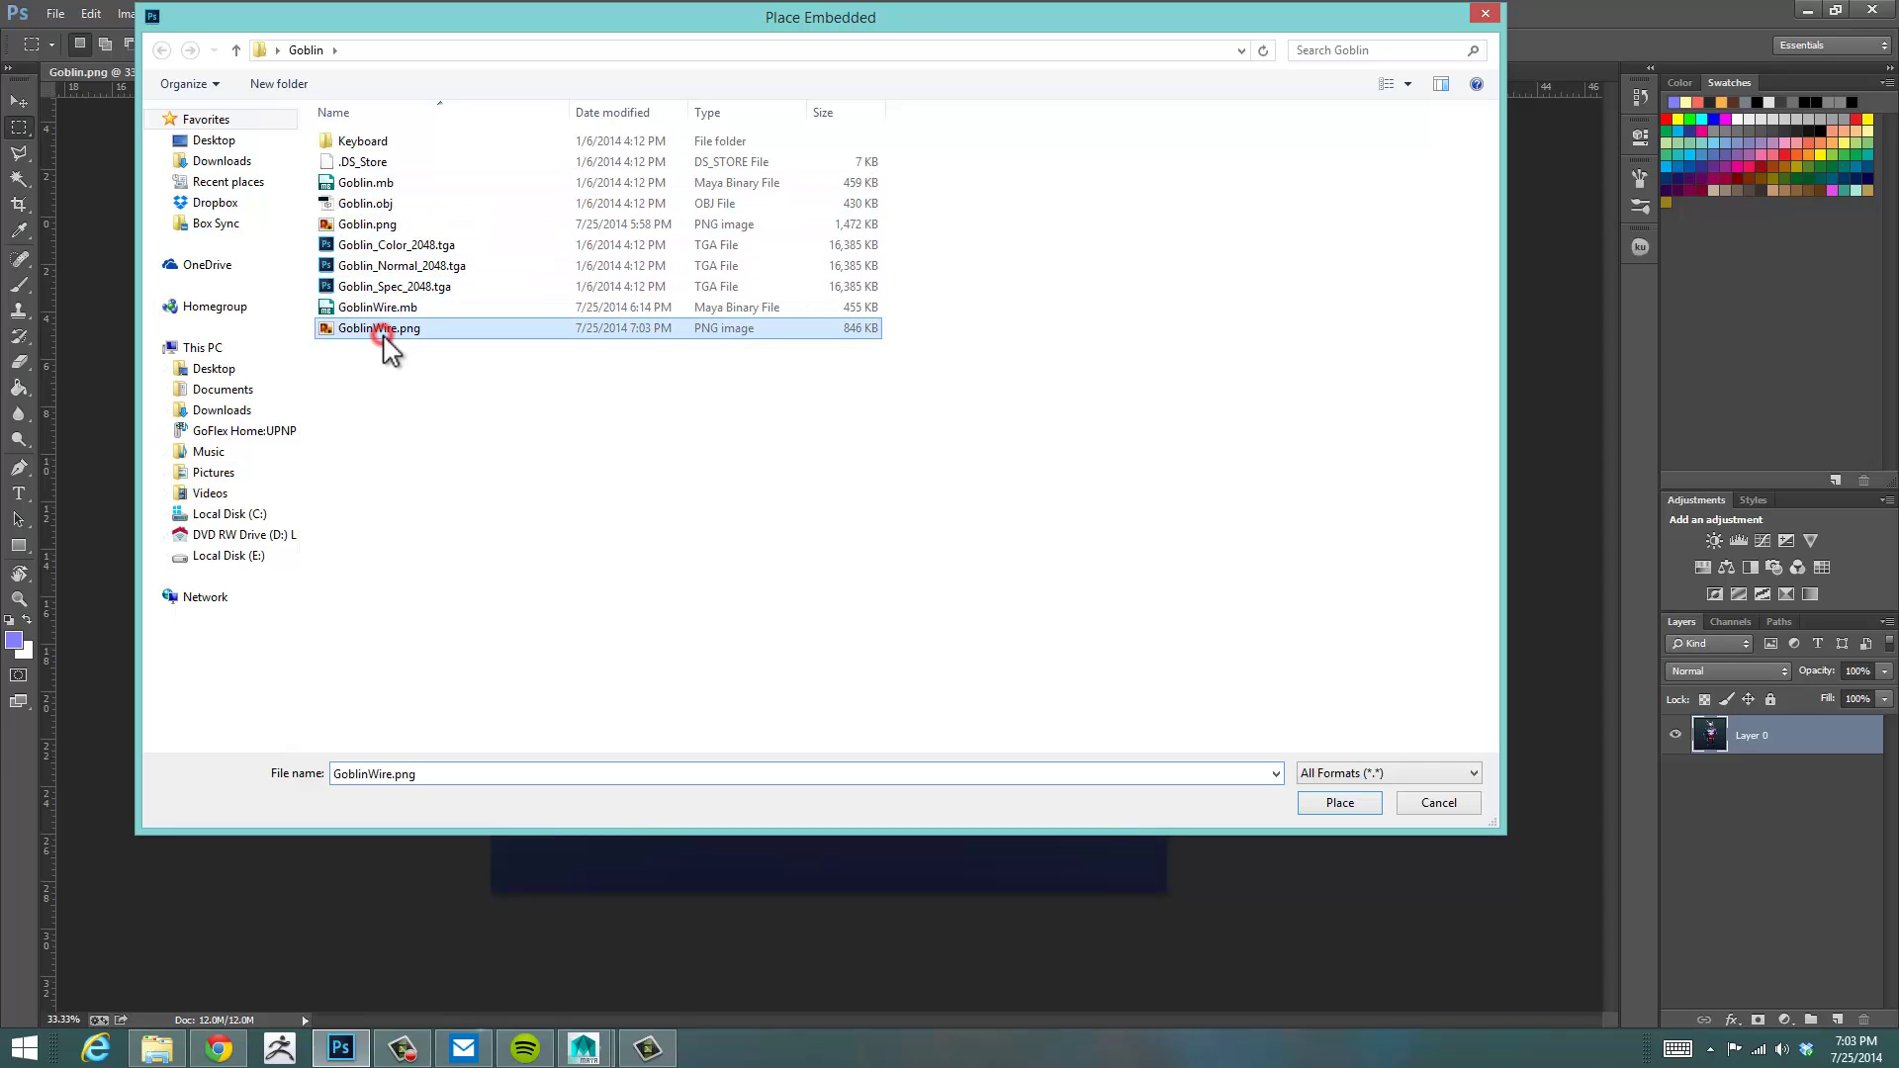
pyautogui.click(1340, 804)
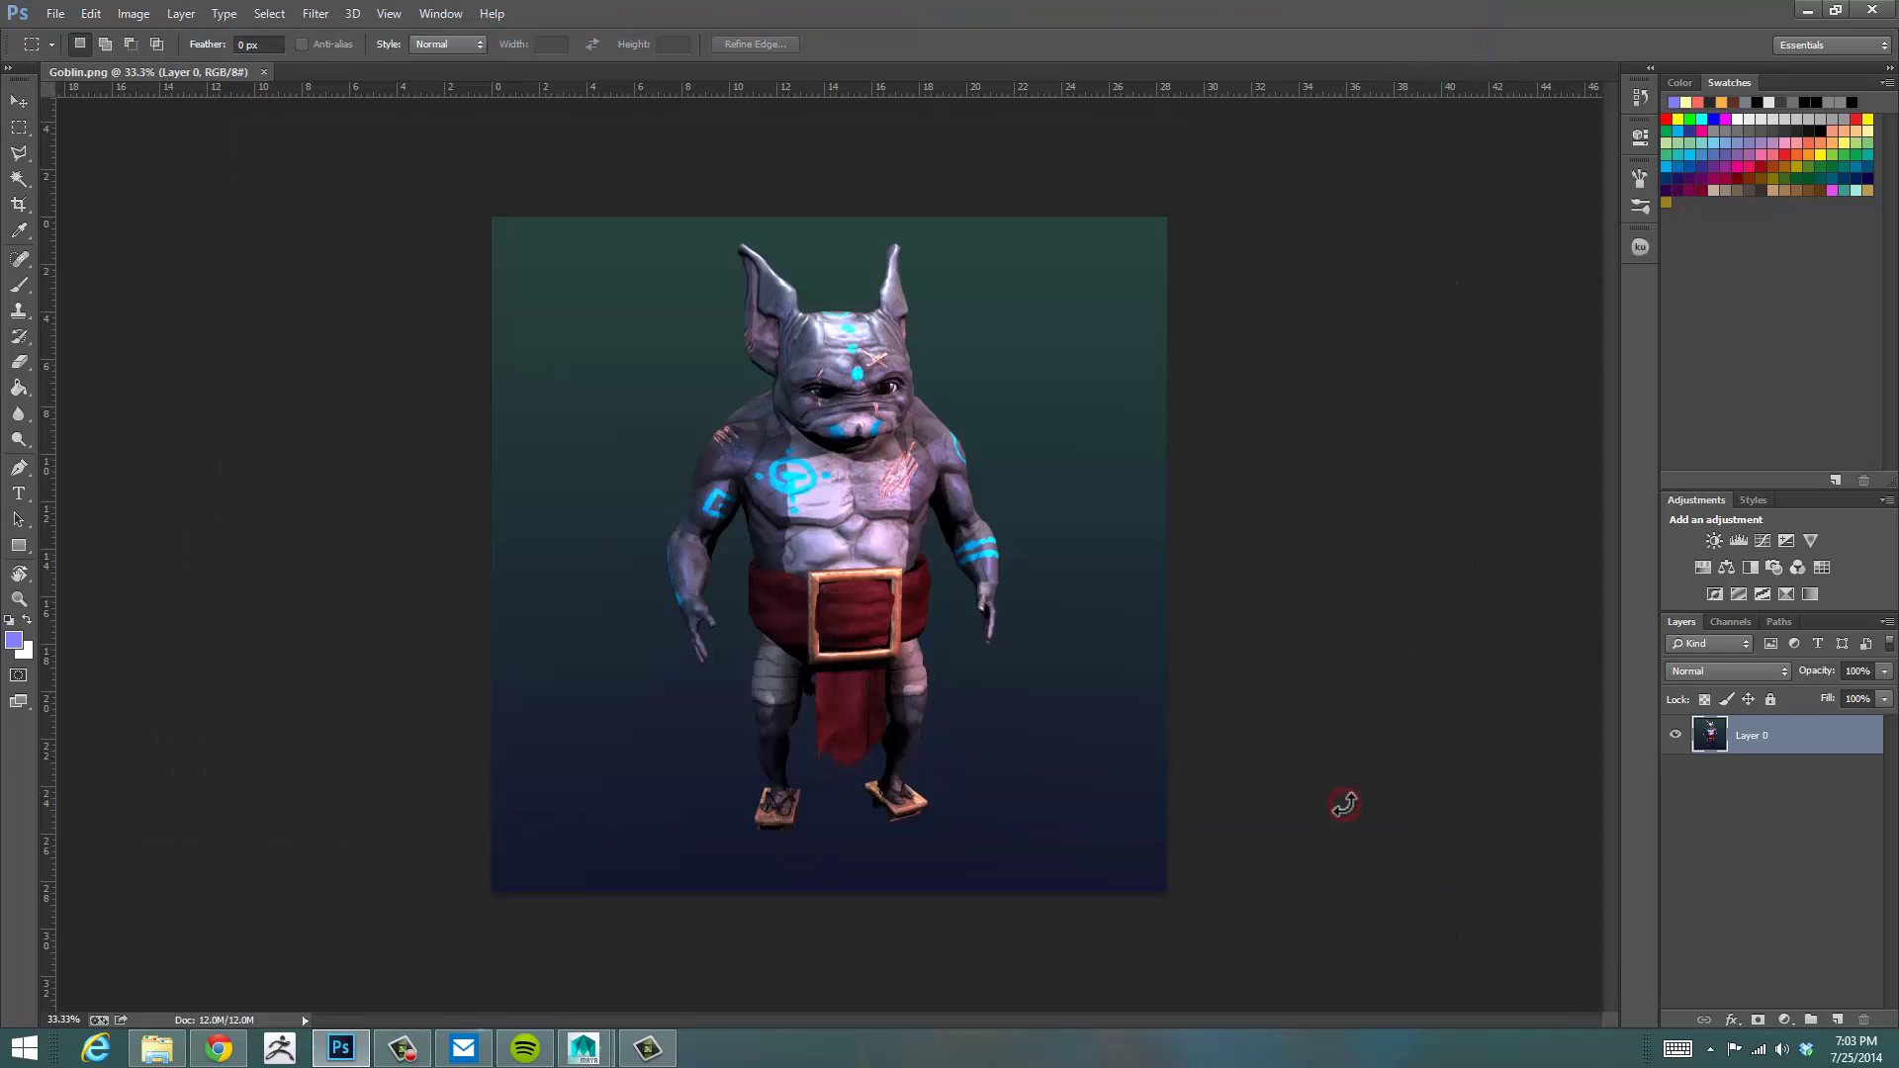
pyautogui.press('Return')
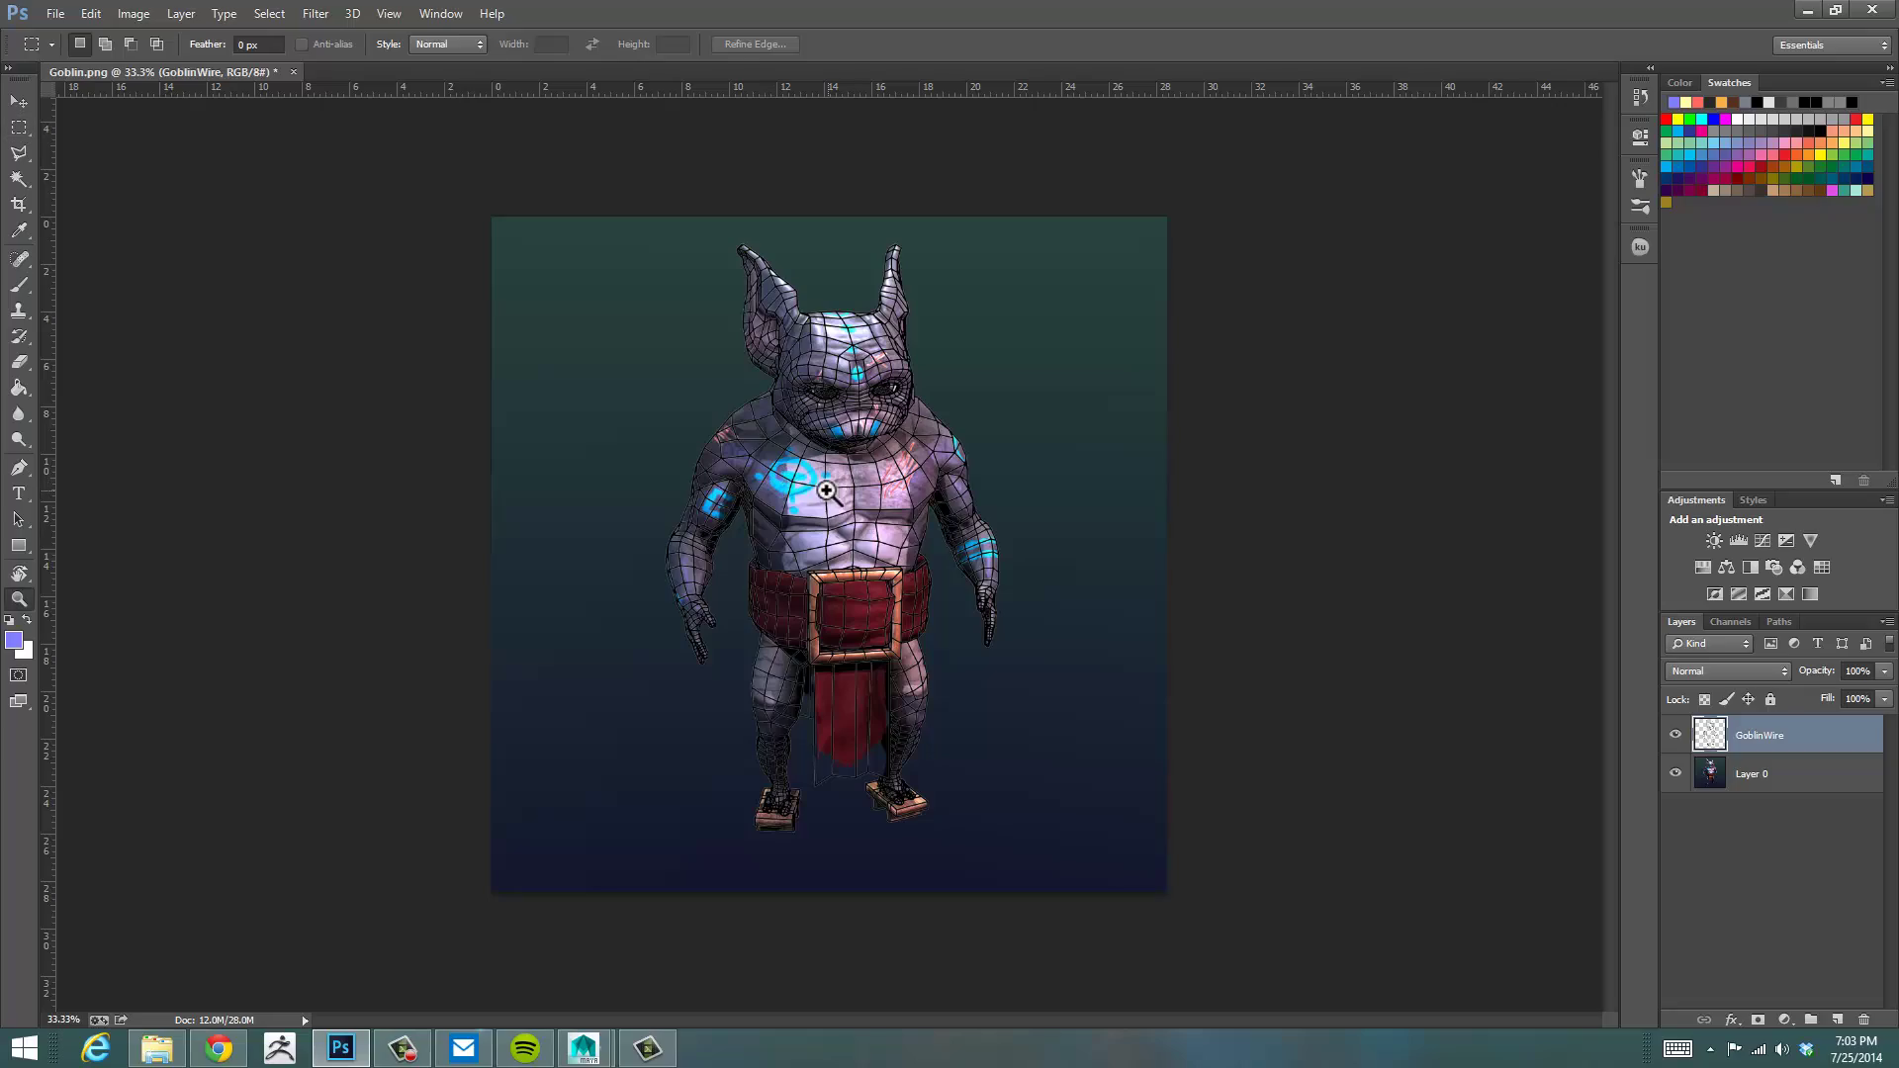
# Examine the wireframe overlay on the goblin up close and as a whole figure, checking the edges of the lines
pyautogui.press('z')
pyautogui.moveTo(813, 500); pyautogui.dragTo(898, 496)
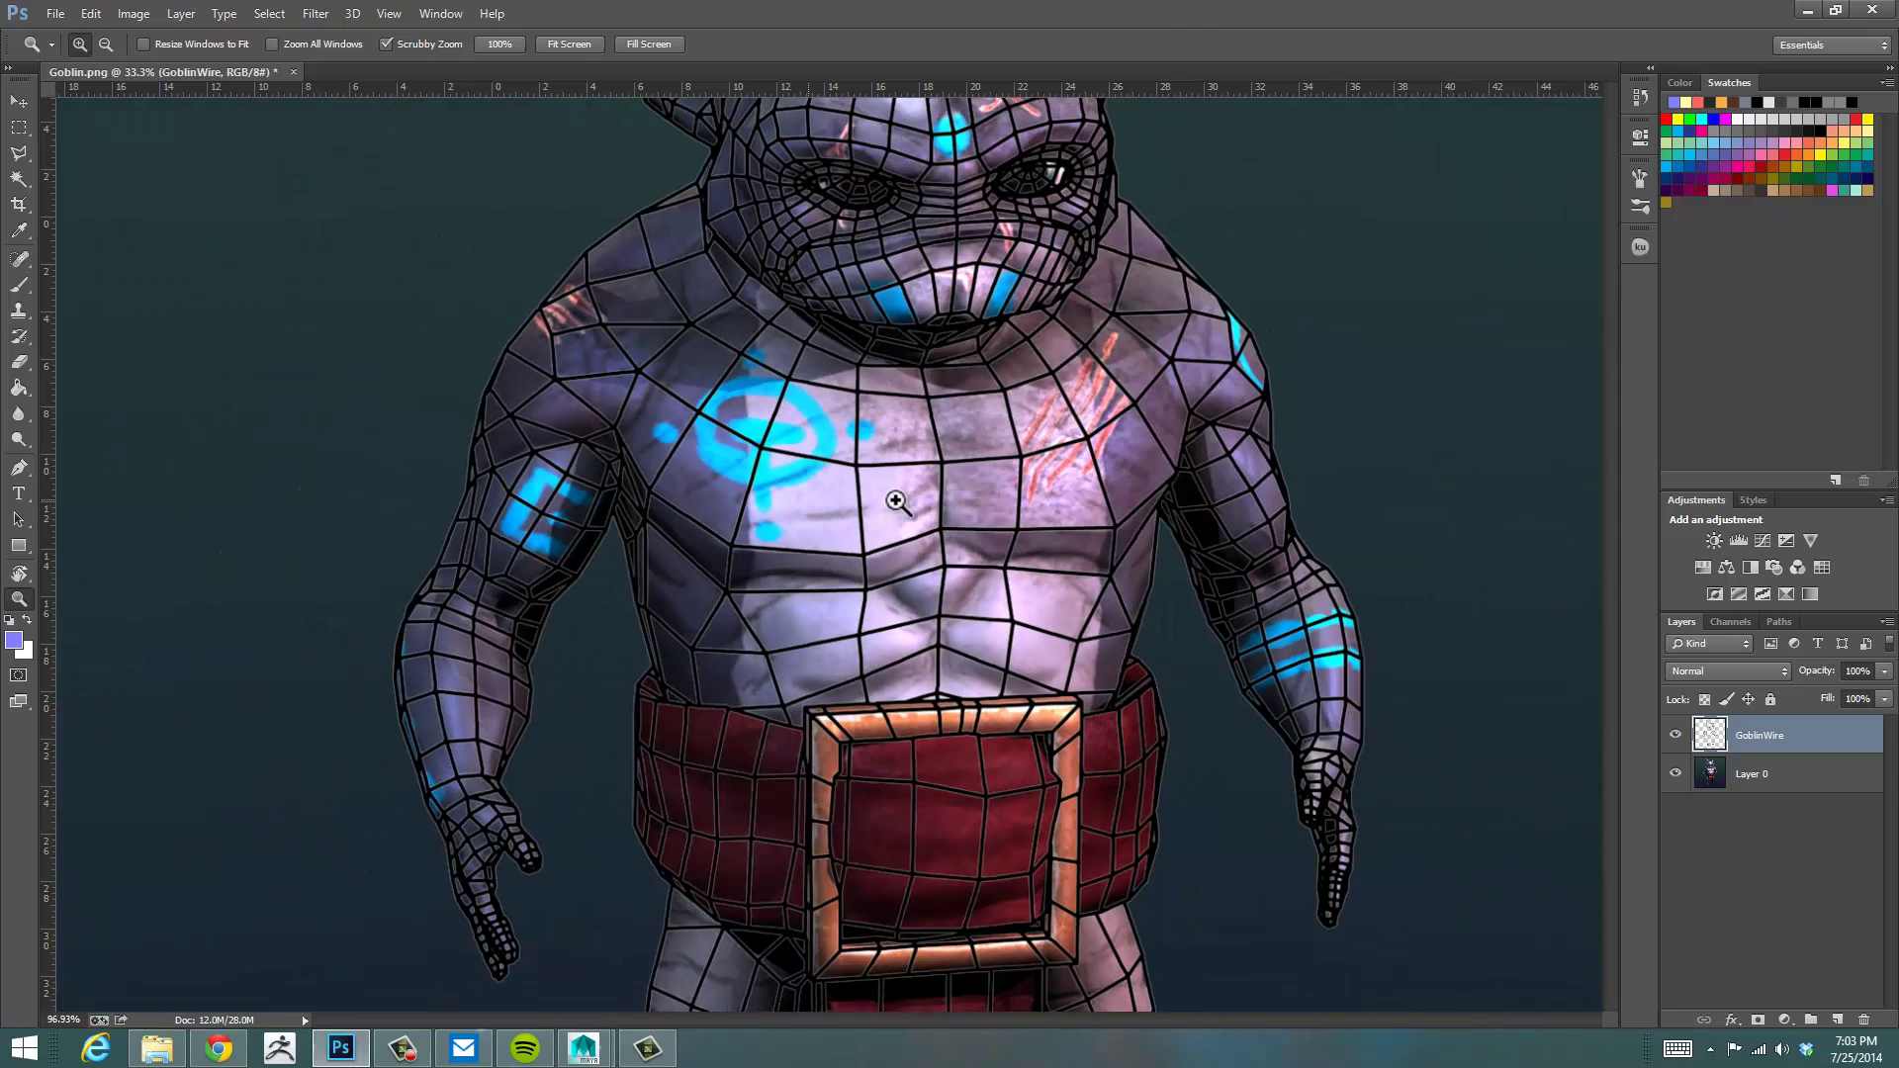
pyautogui.press('m')
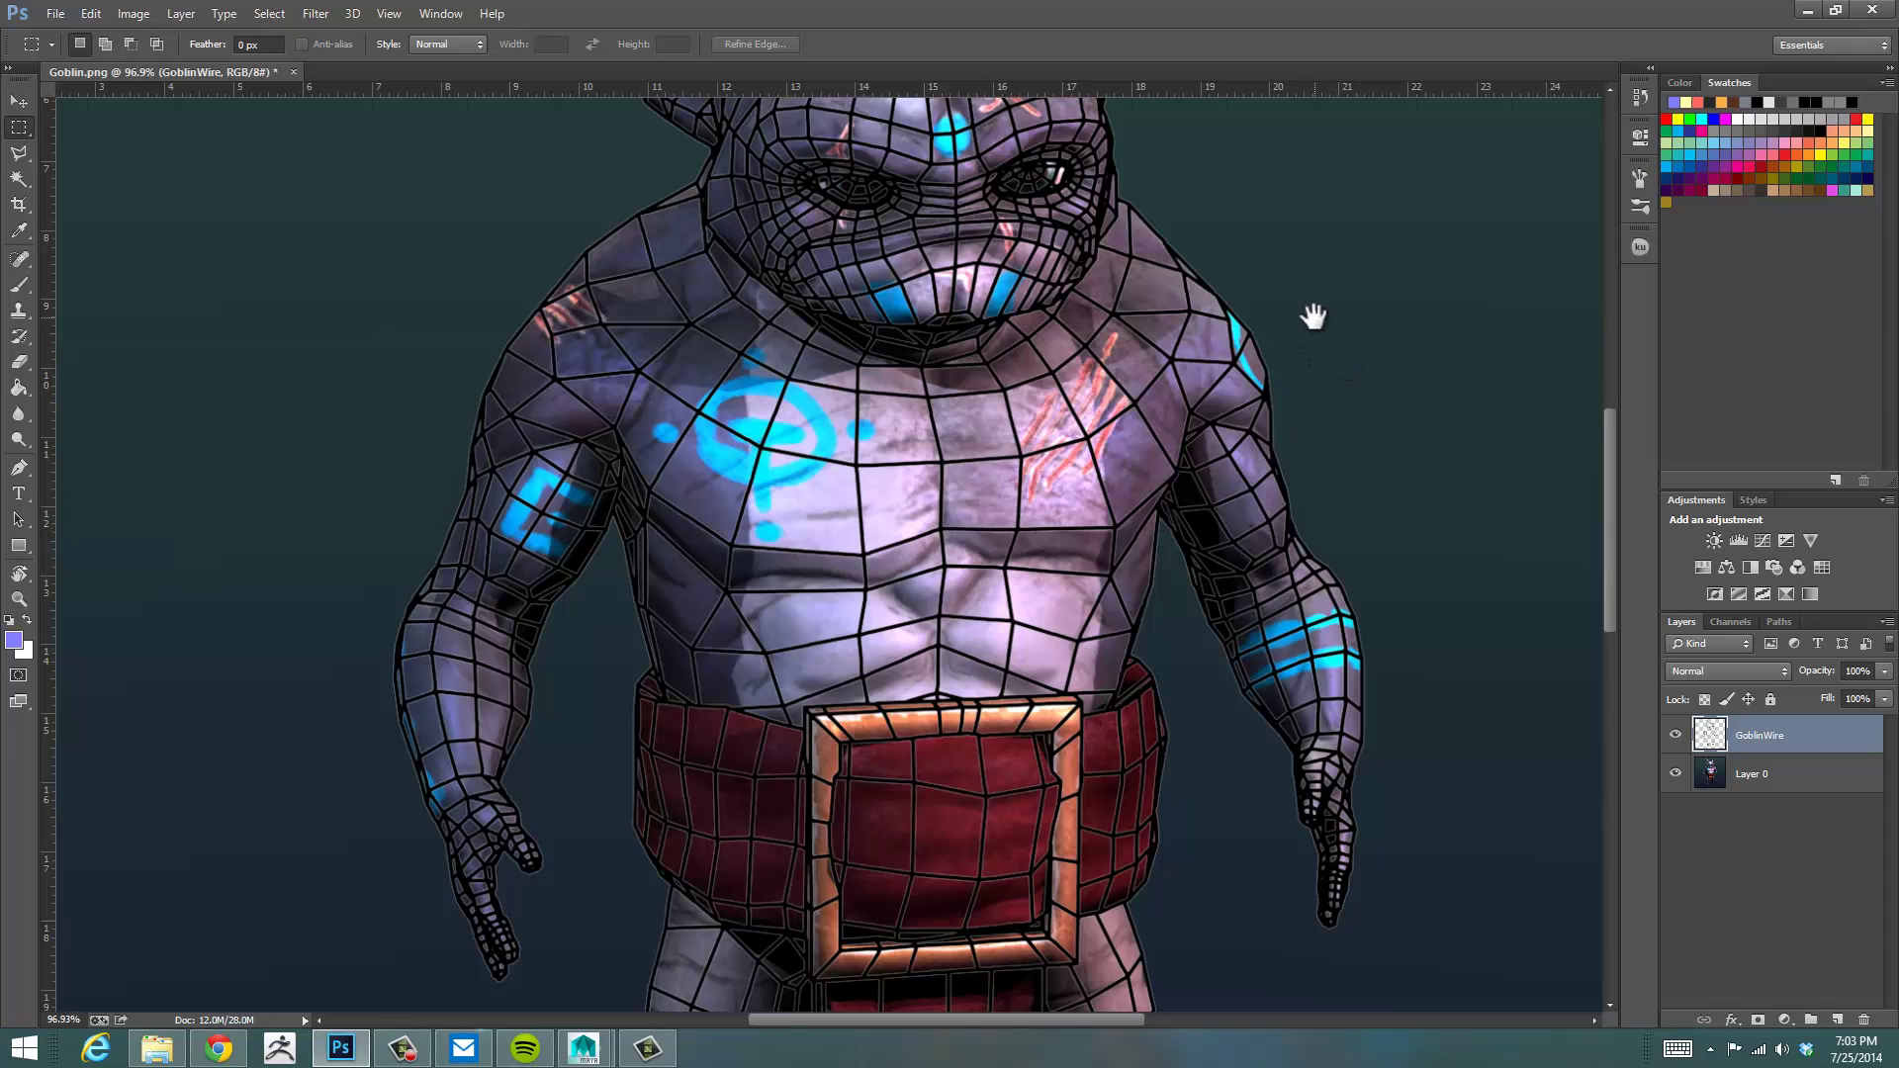
pyautogui.moveTo(1297, 340); pyautogui.dragTo(1192, 380)
pyautogui.press('z')
pyautogui.moveTo(1301, 402); pyautogui.dragTo(1266, 404)
pyautogui.click(1278, 399)
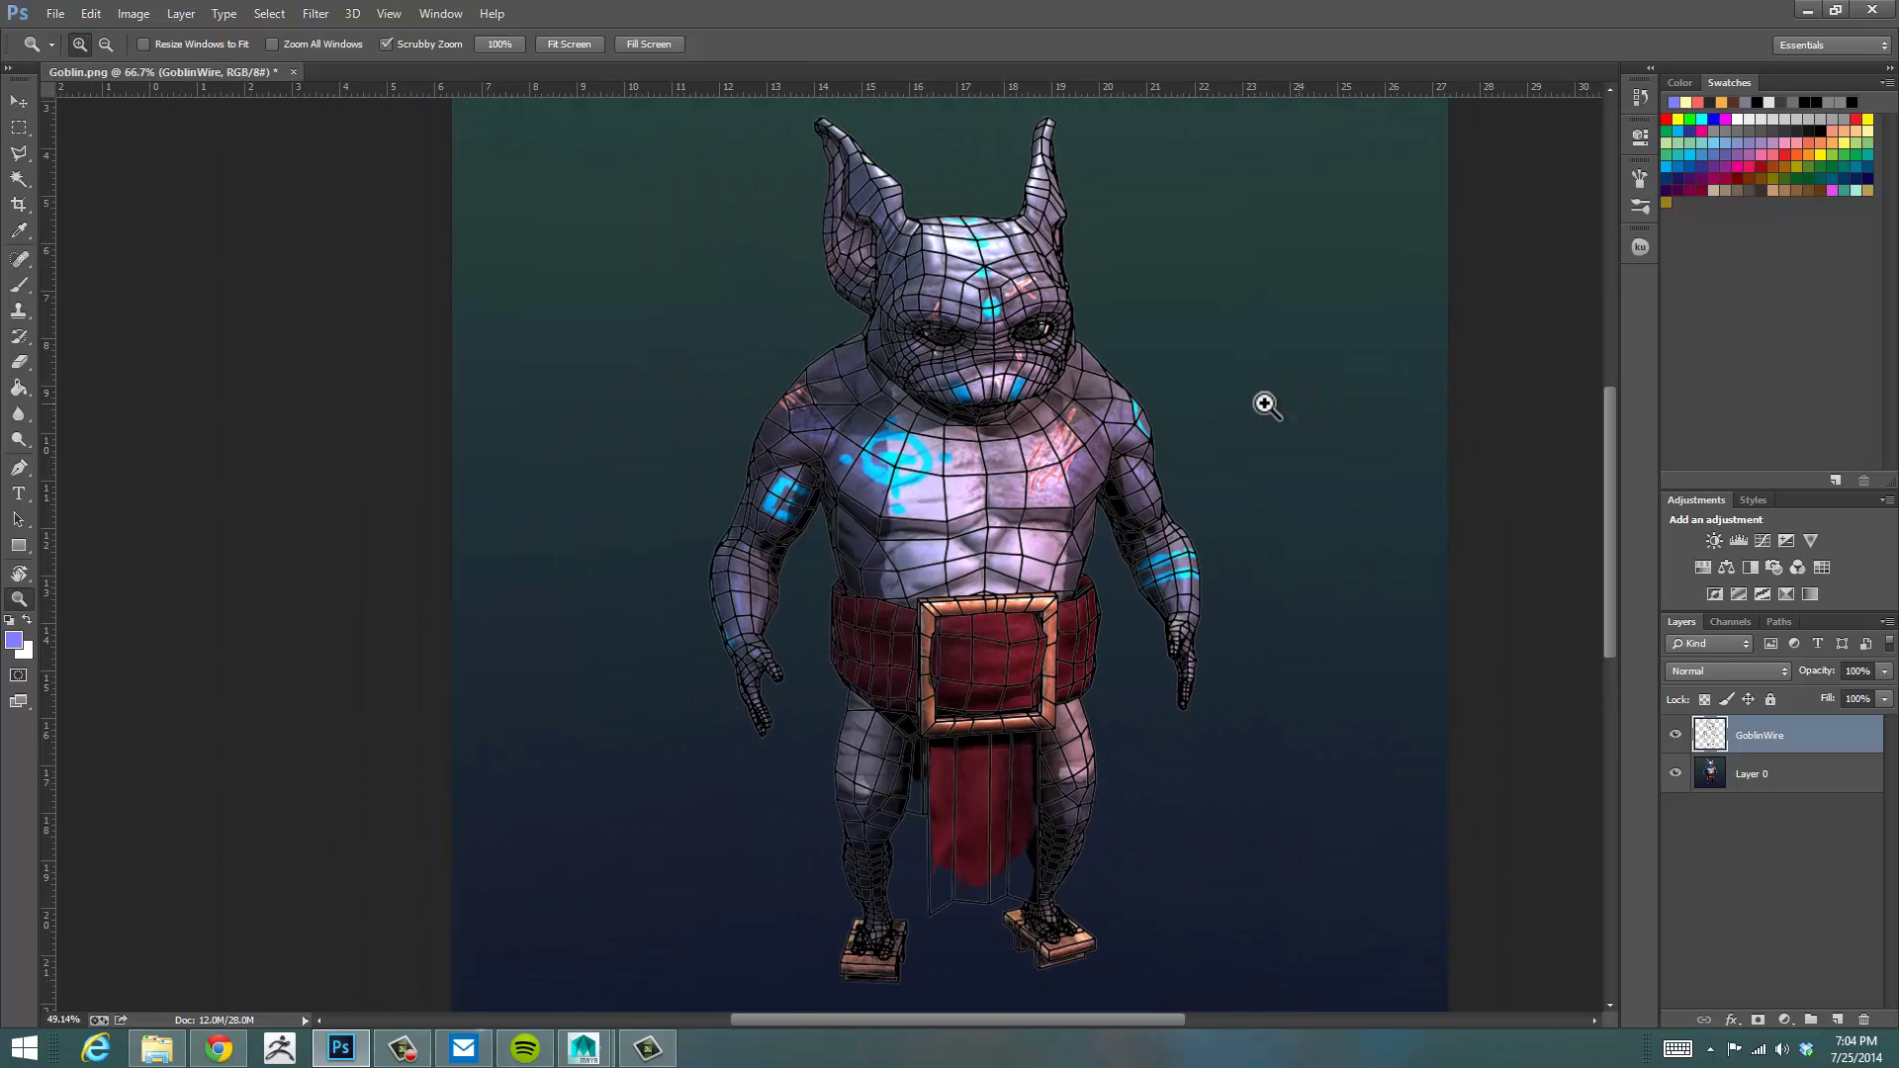
pyautogui.press('m')
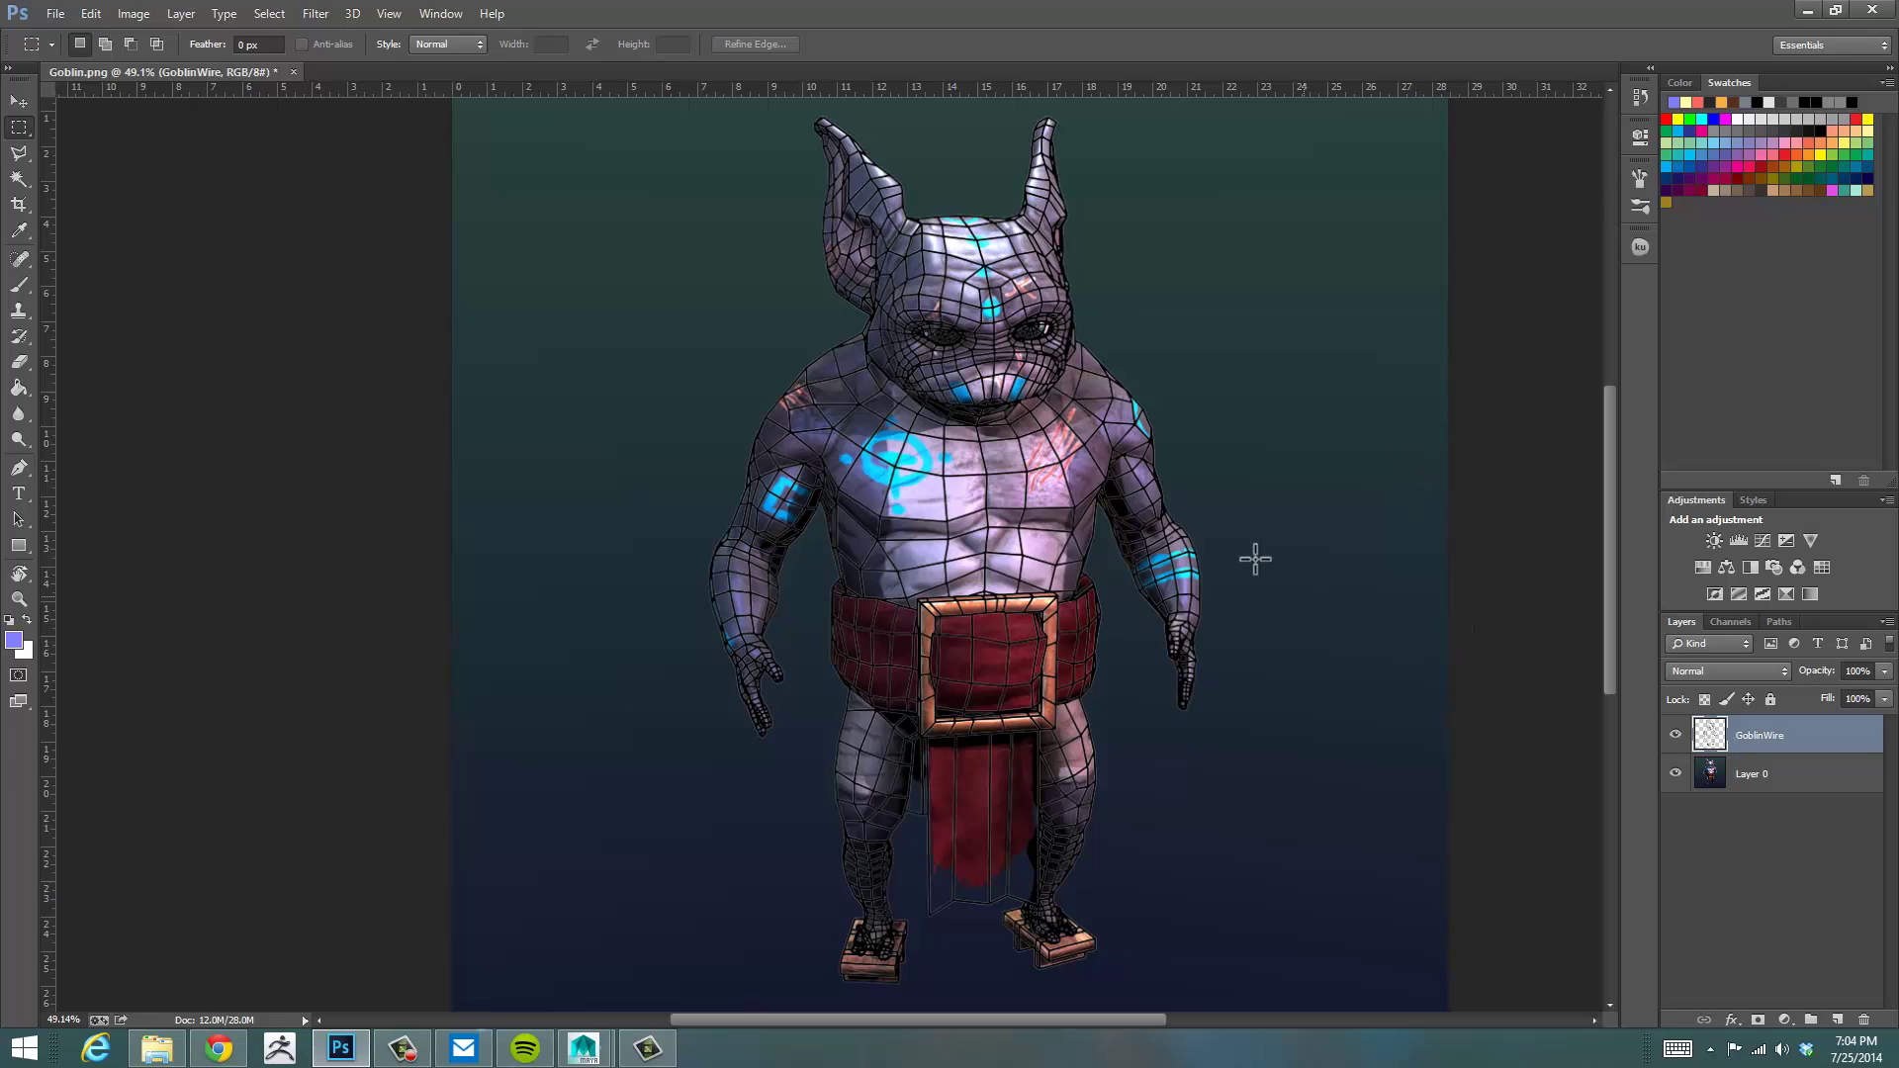
# Try the Multiply blend mode on the GoblinWire layer and set it back to Normal
pyautogui.click(1721, 669)
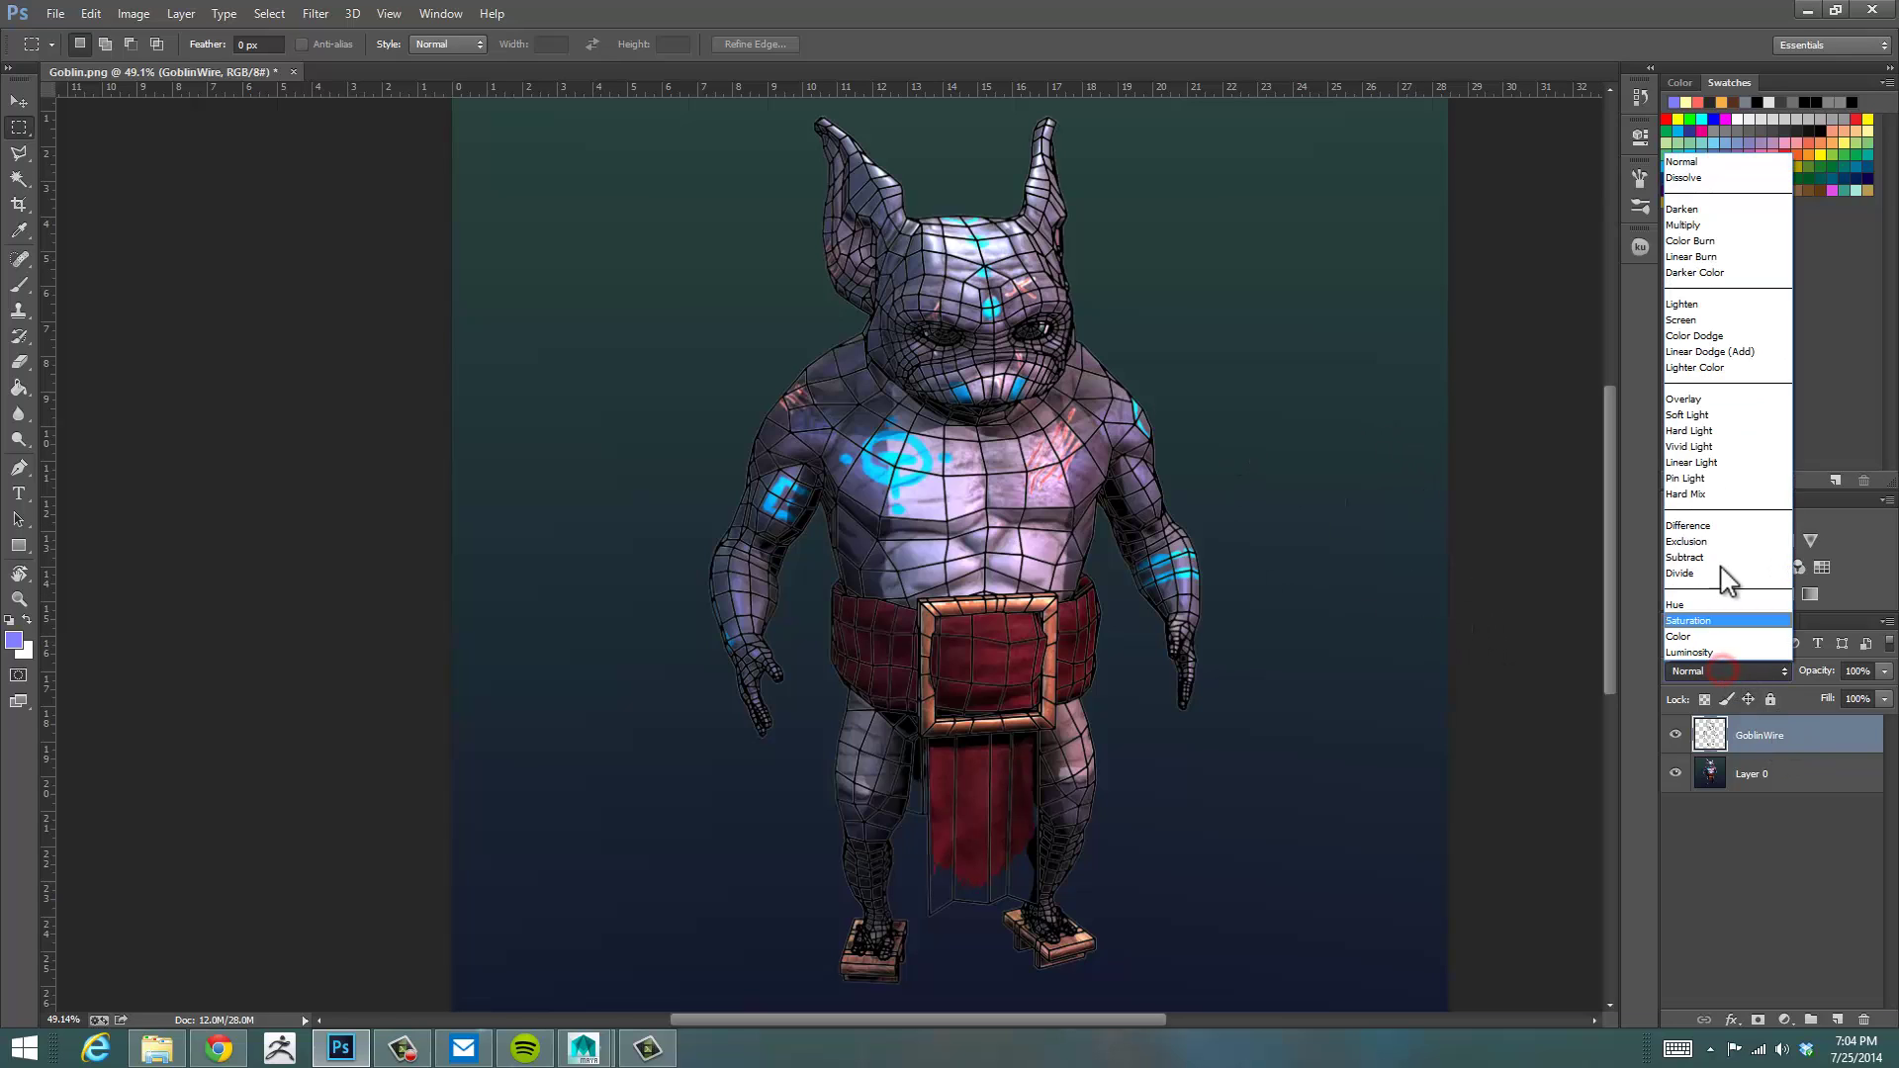
pyautogui.click(1719, 225)
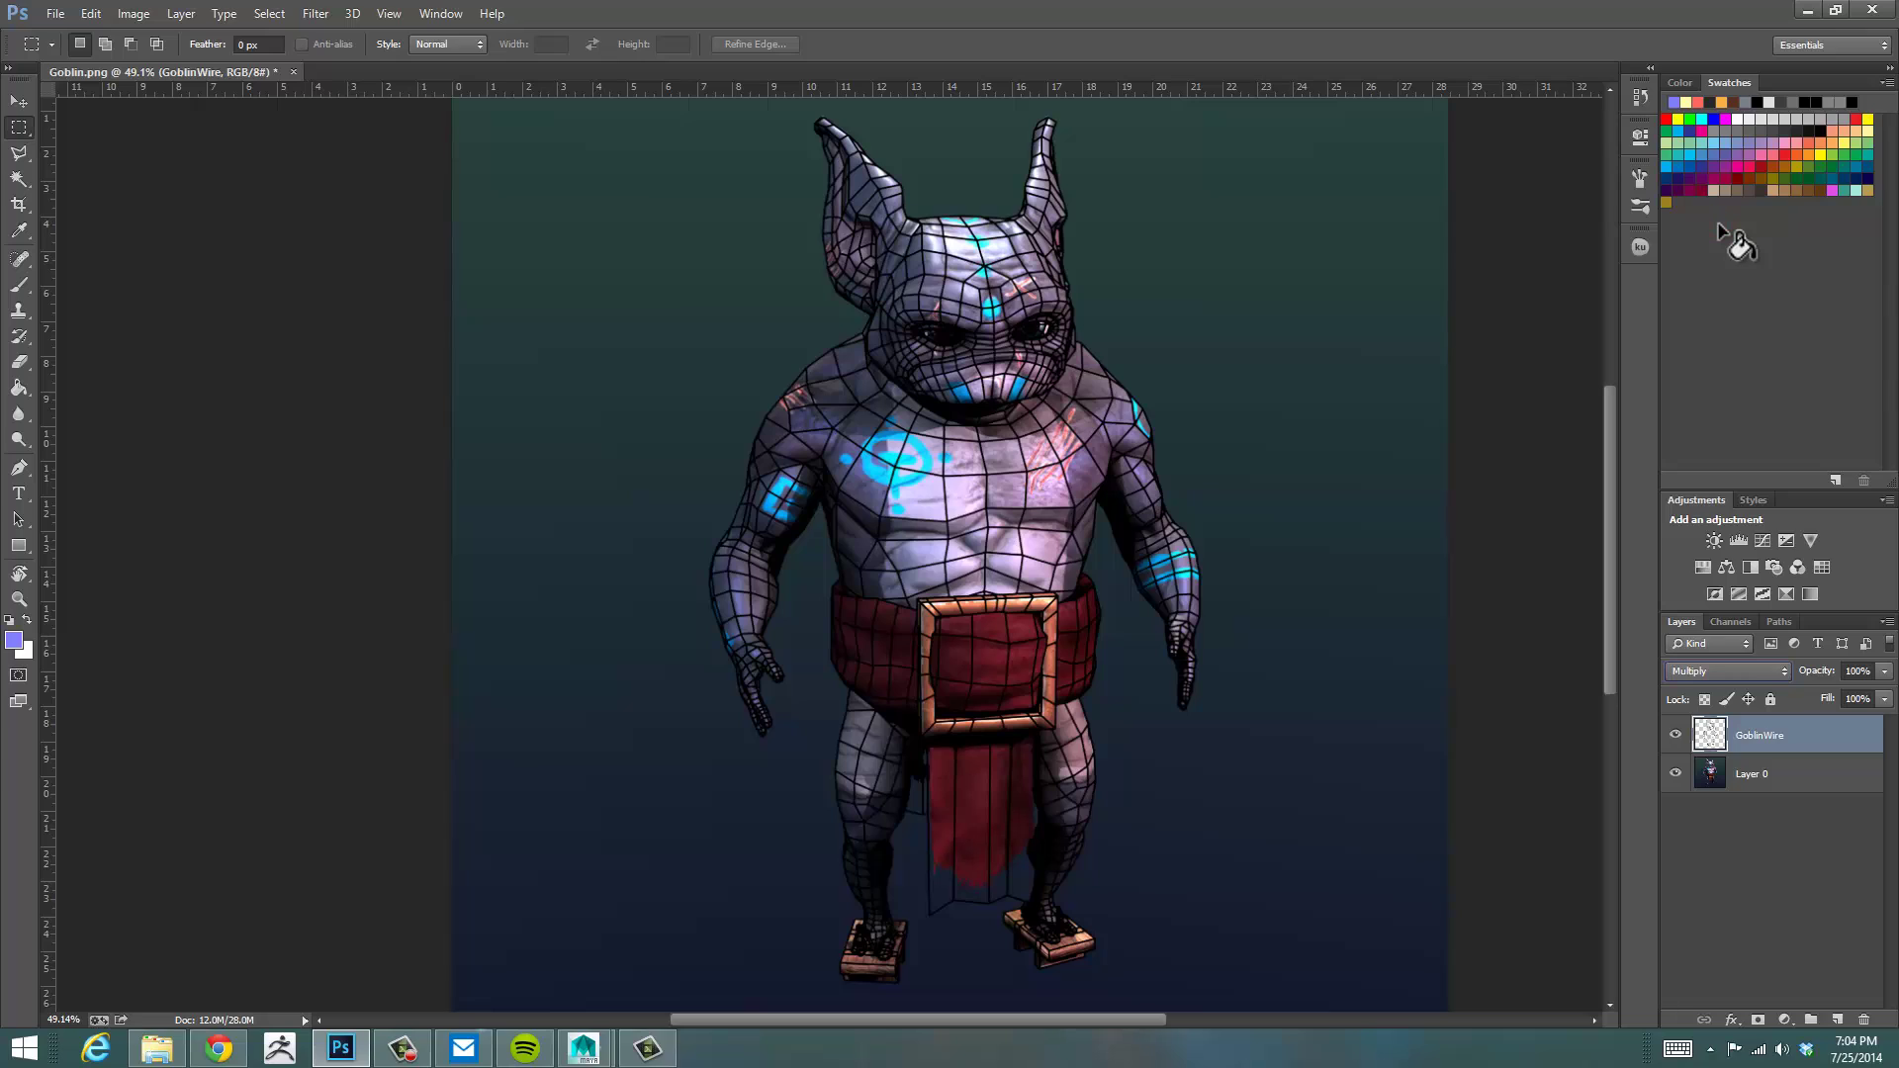
pyautogui.click(1739, 672)
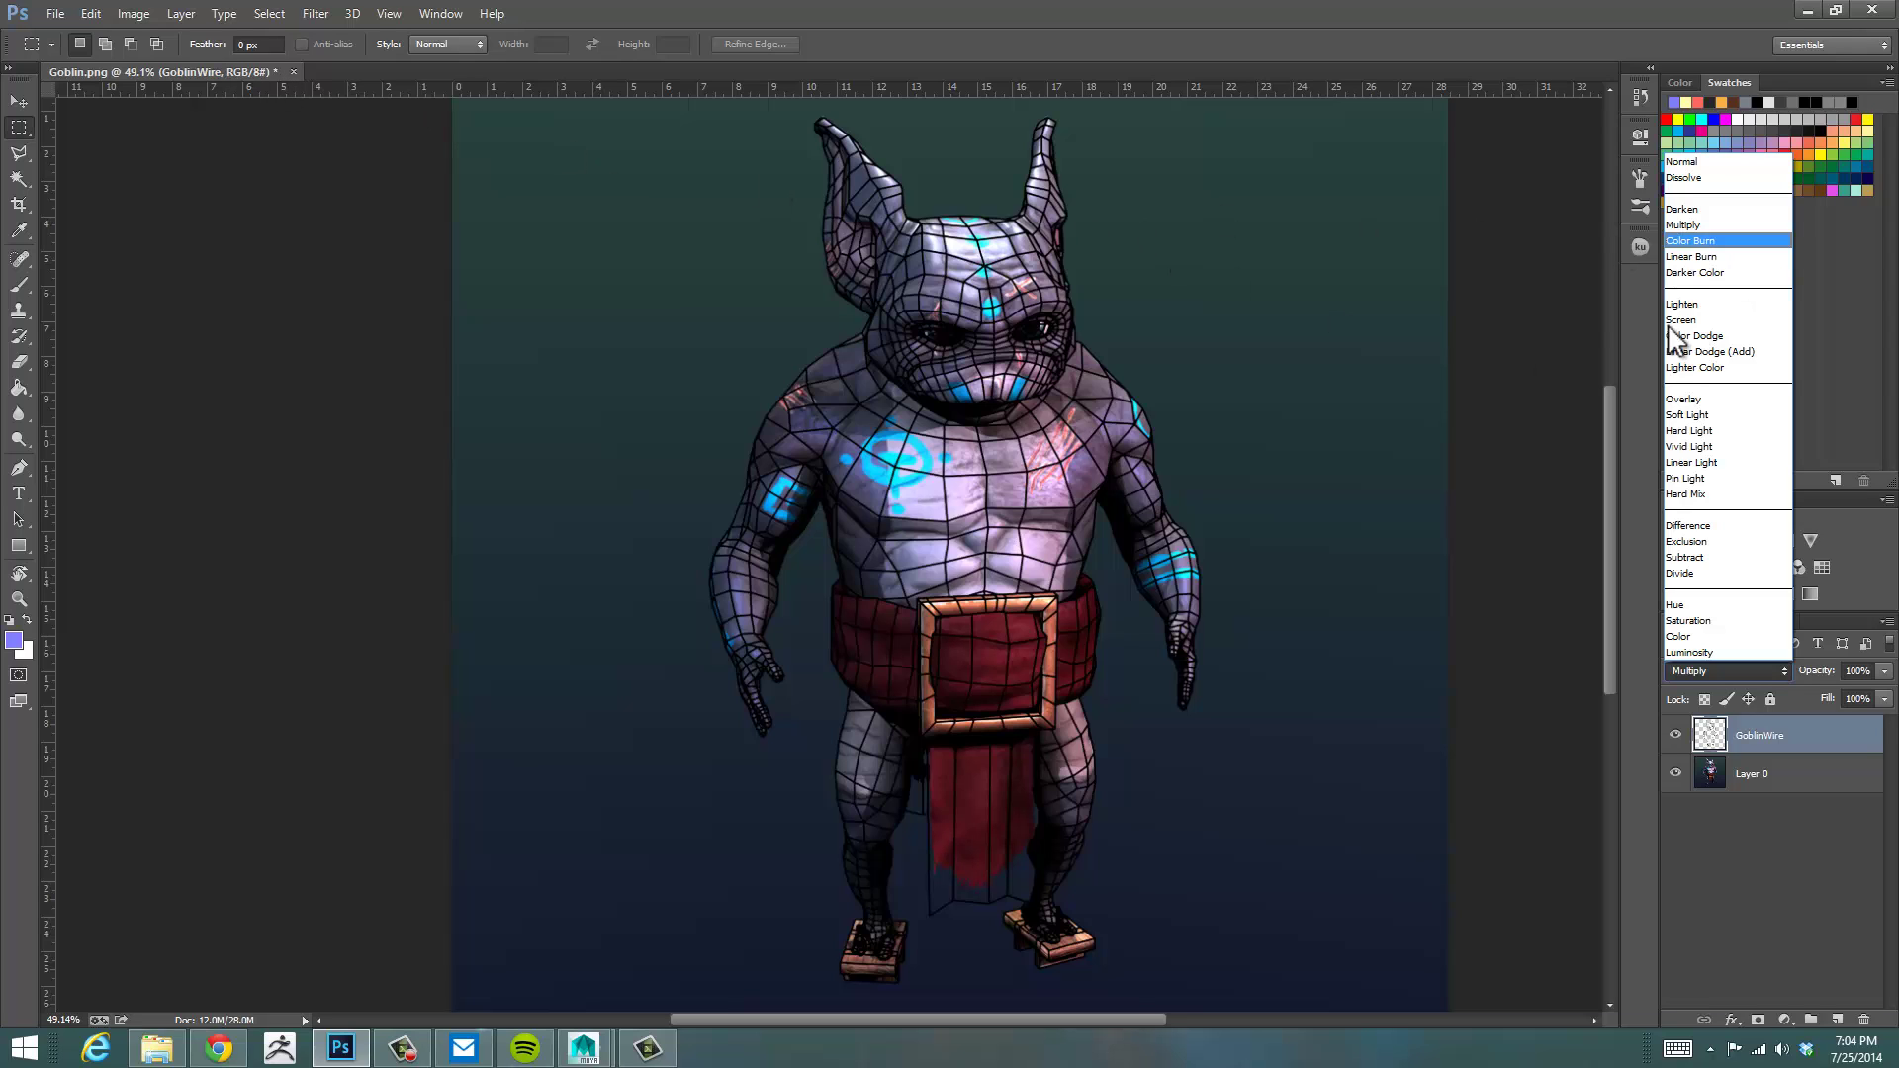
pyautogui.click(1682, 162)
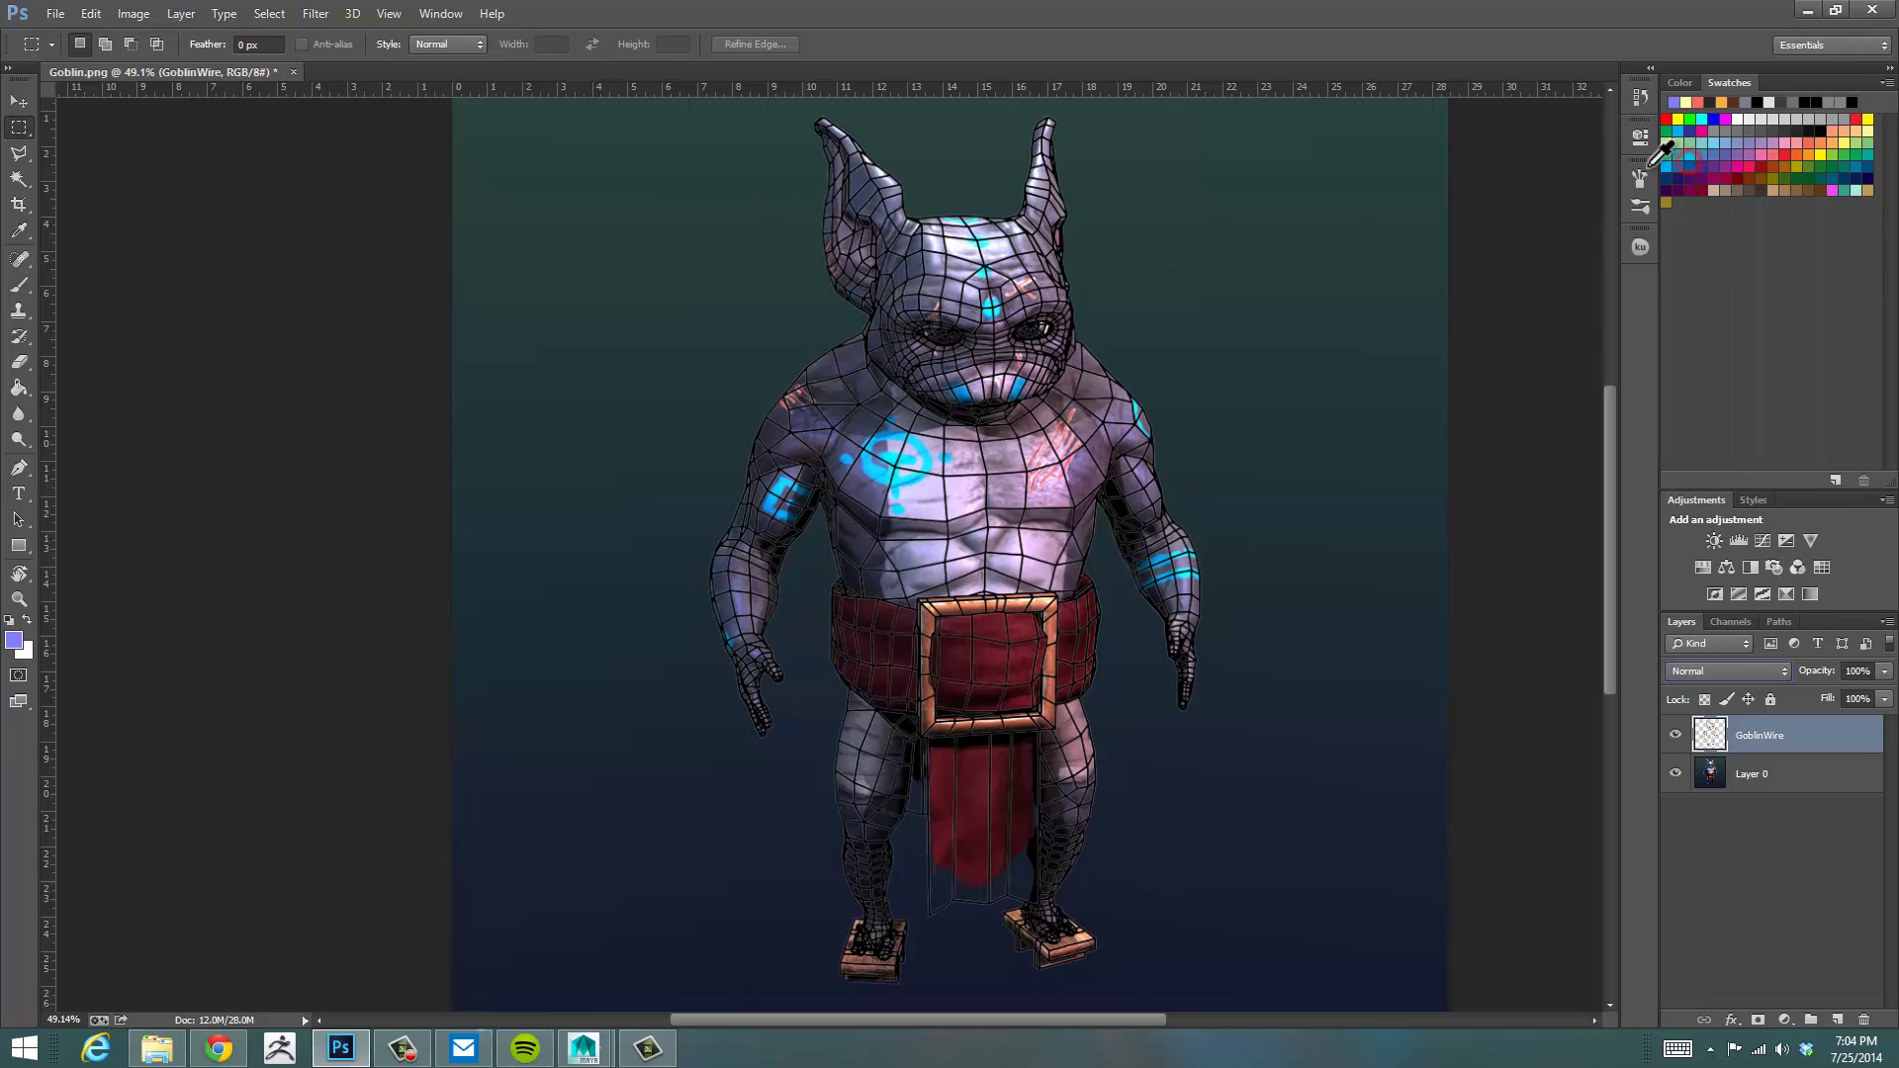
# Defringe the GoblinWire layer with a width of 1 pixel
pyautogui.click(146, 14)
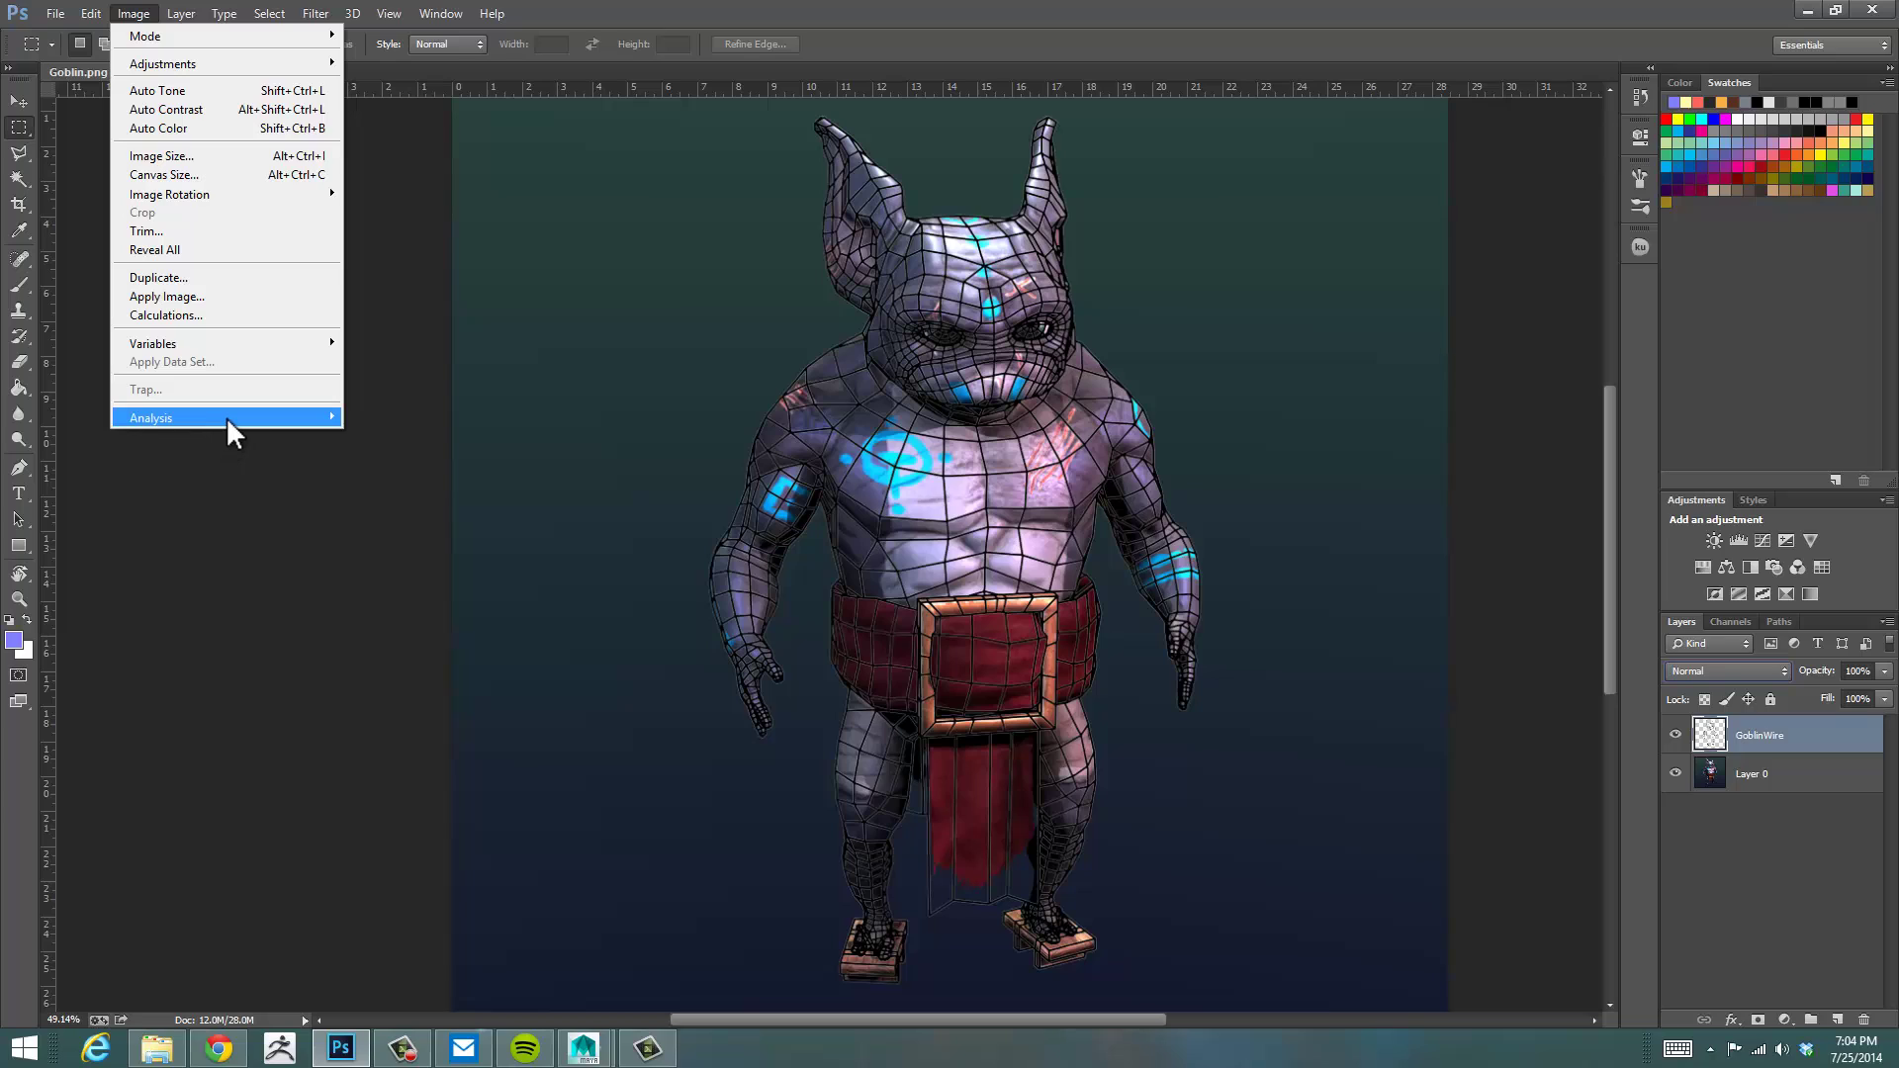
pyautogui.moveTo(226, 417)
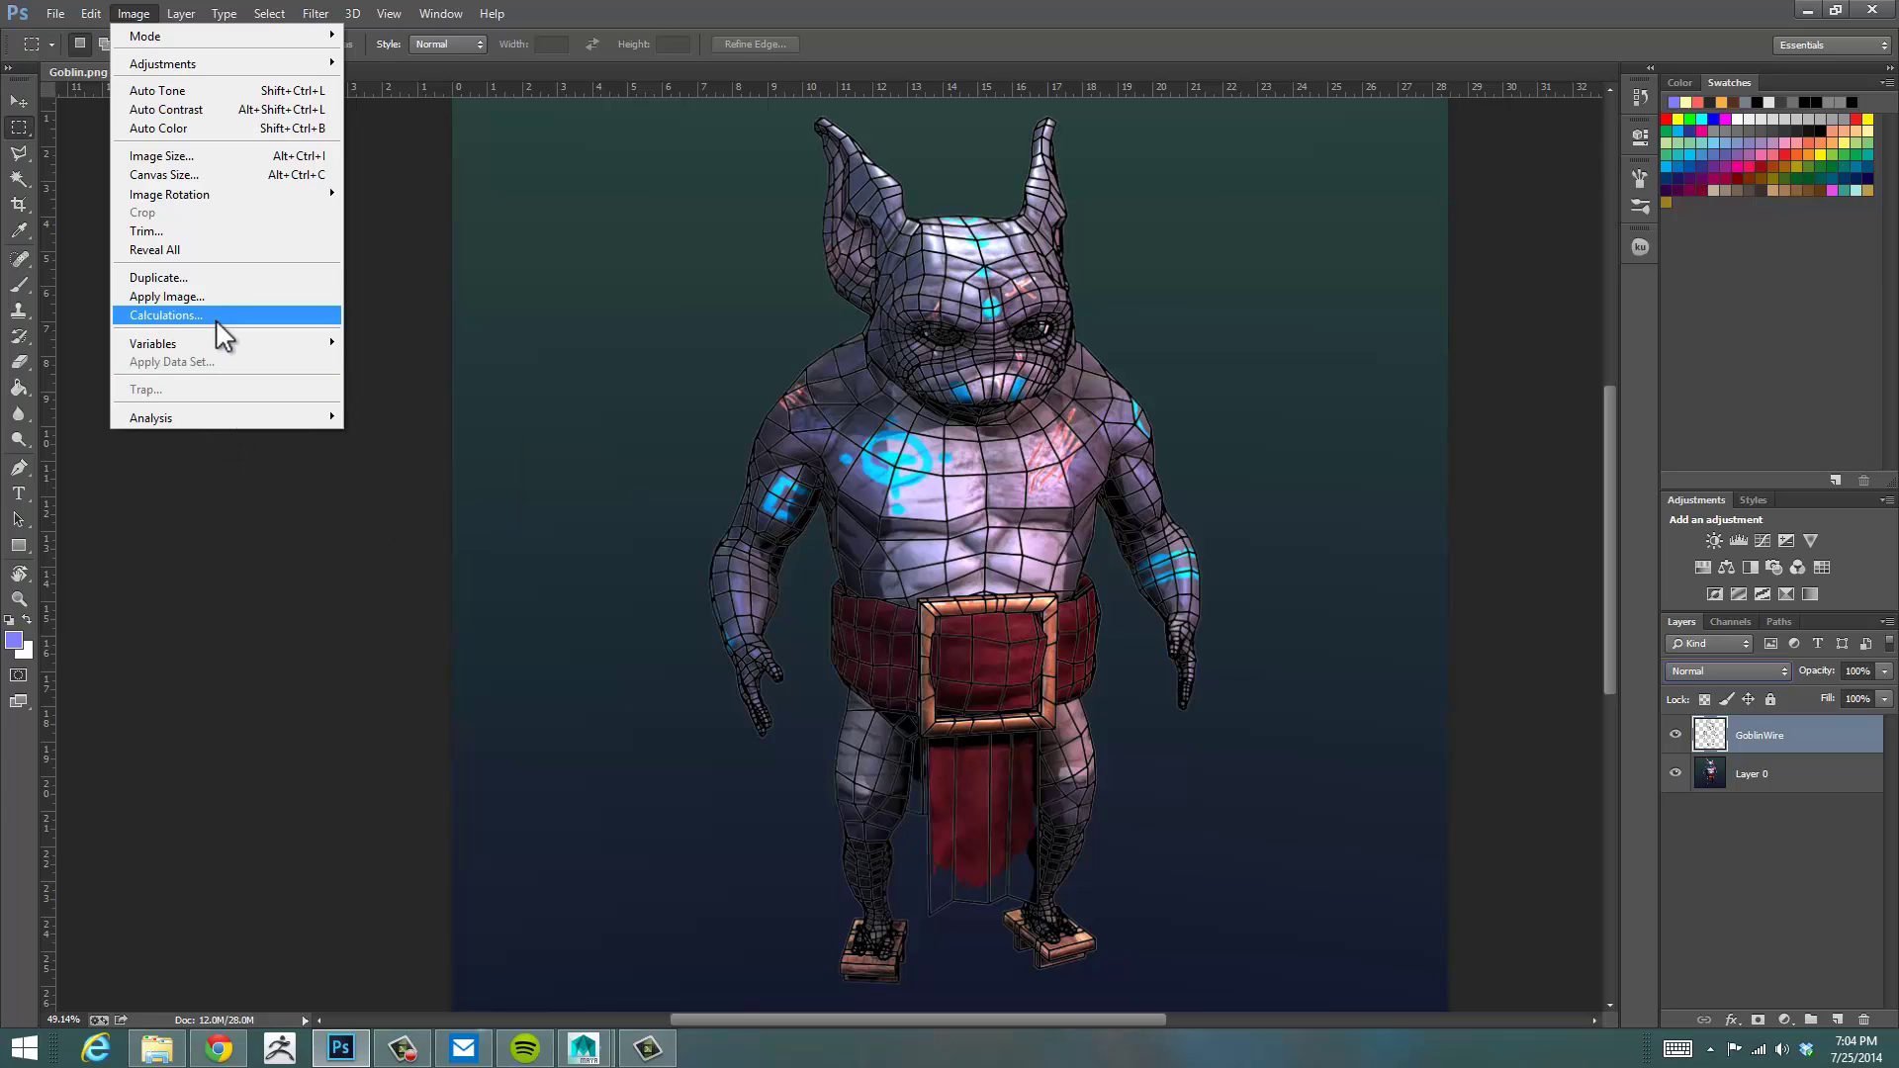
pyautogui.moveTo(214, 360)
pyautogui.moveTo(184, 16)
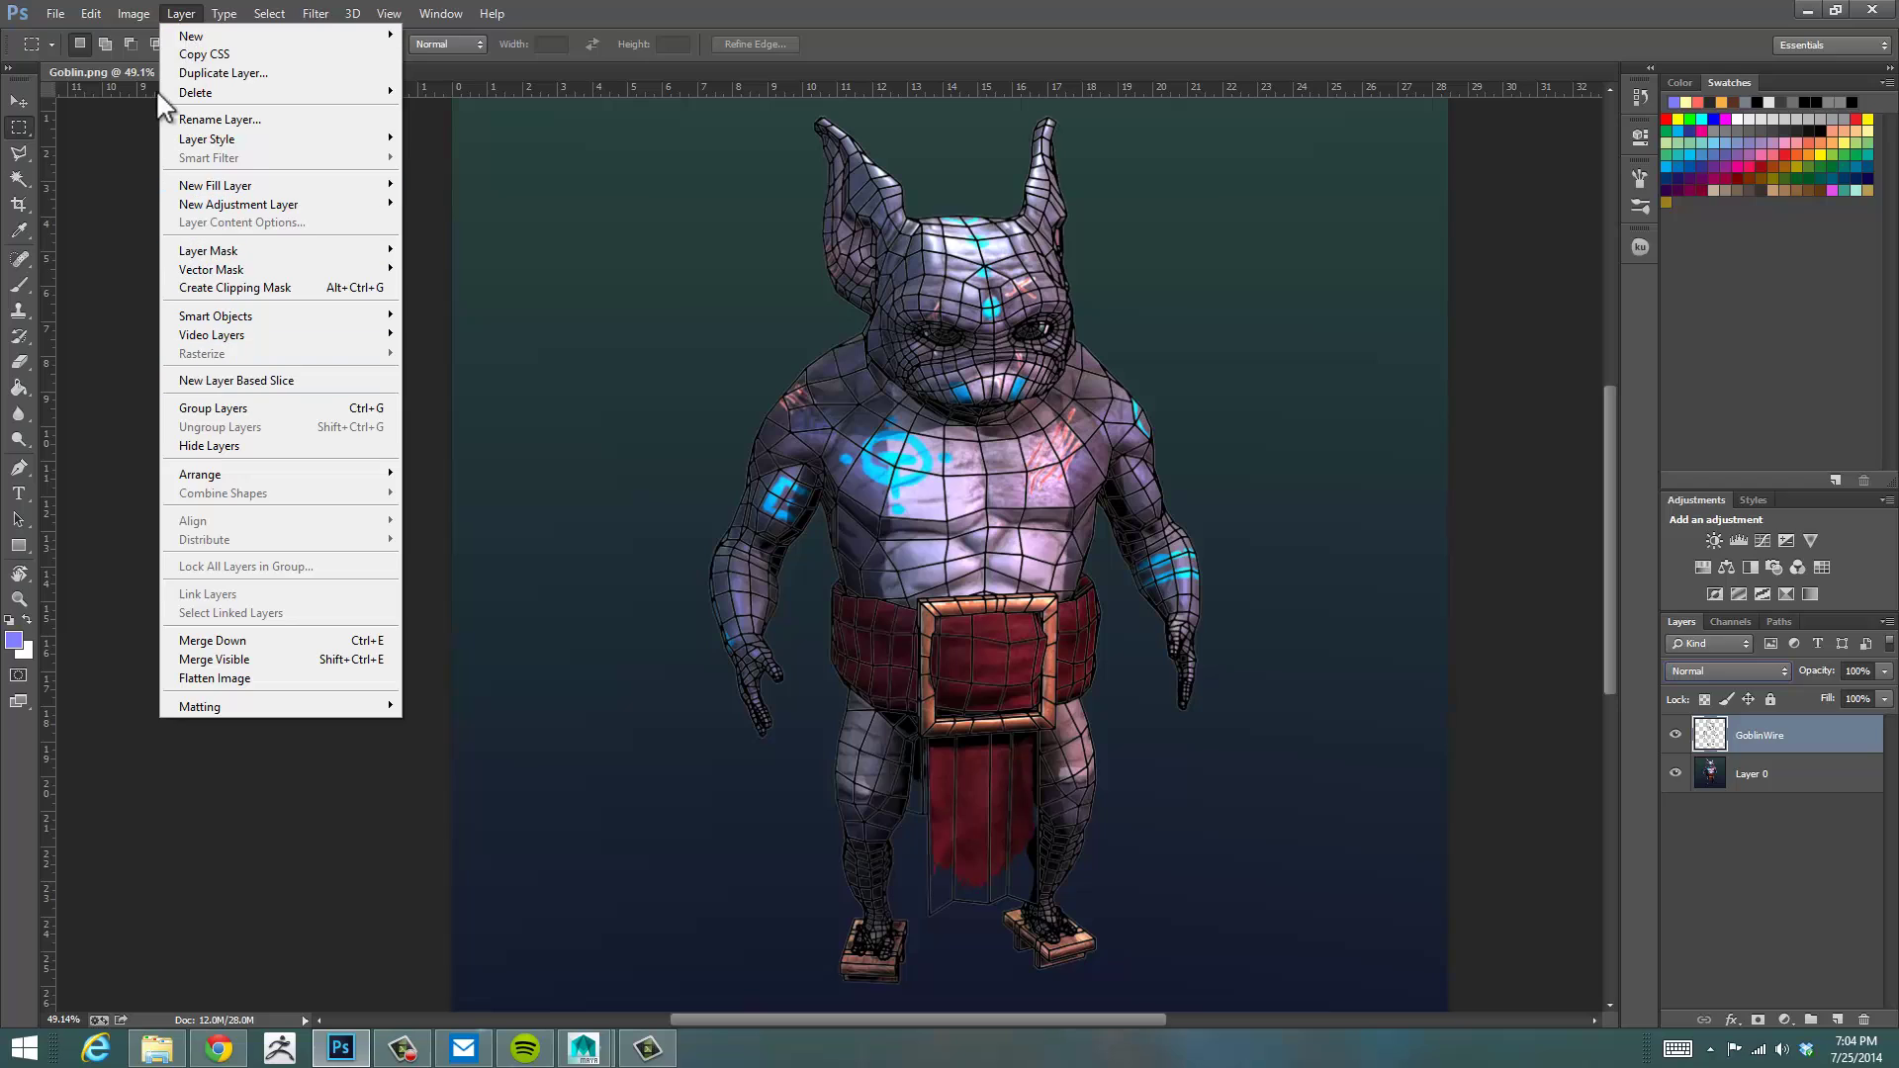
pyautogui.moveTo(267, 709)
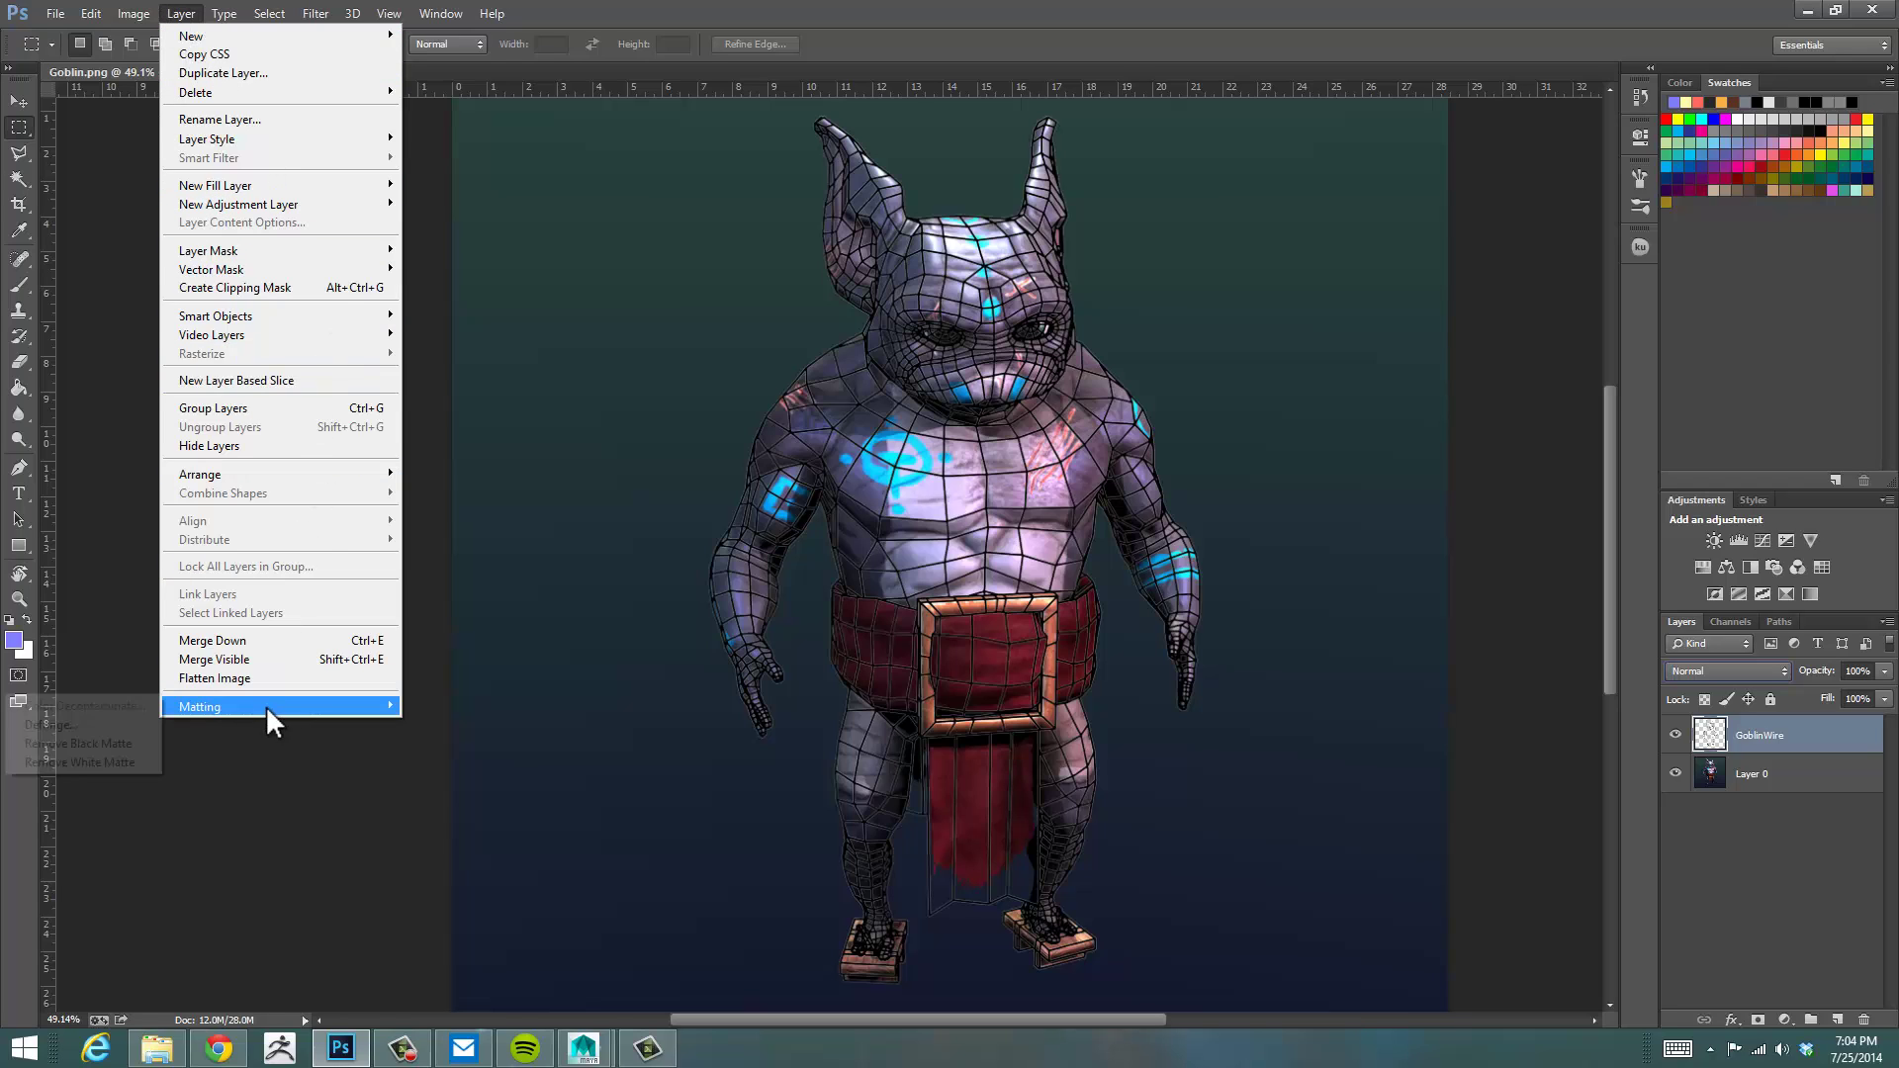
pyautogui.click(81, 722)
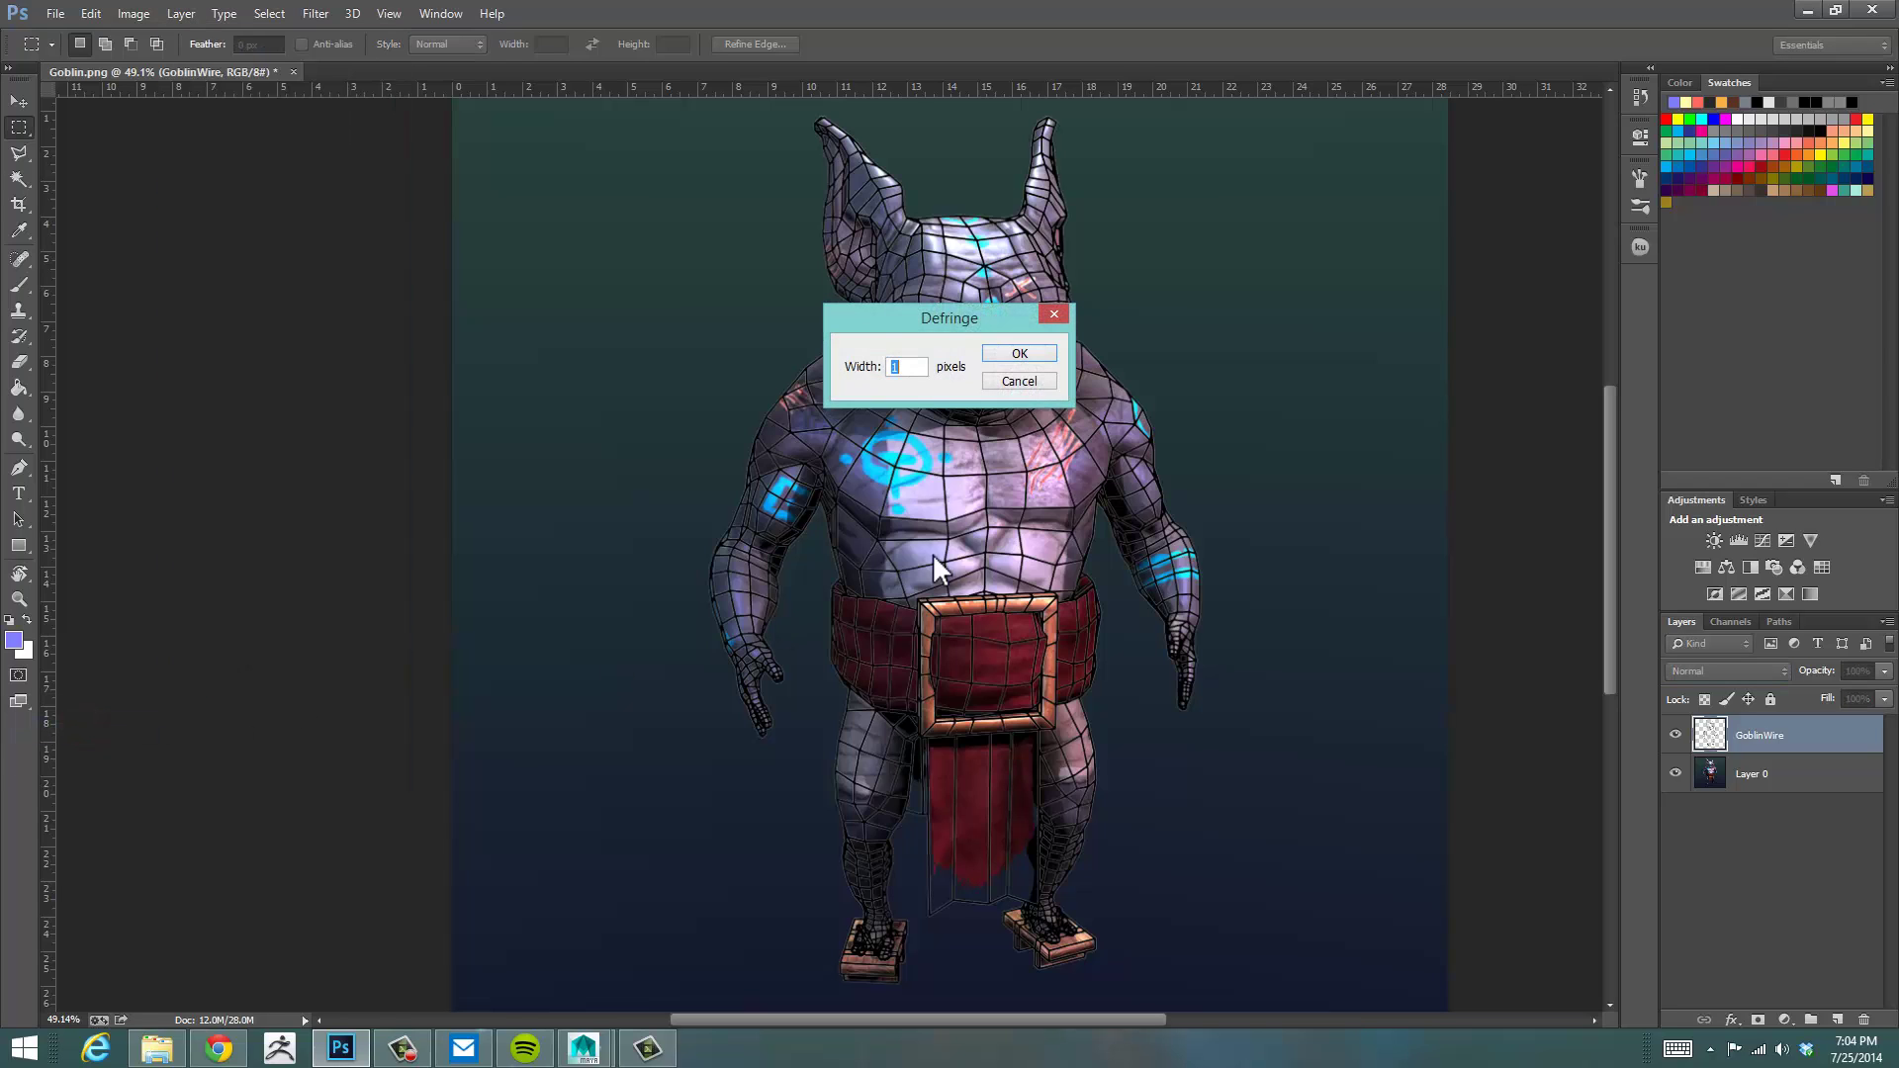
pyautogui.moveTo(969, 314)
pyautogui.mouseDown()
pyautogui.moveTo(1207, 302)
pyautogui.moveTo(1271, 236)
pyautogui.mouseUp()
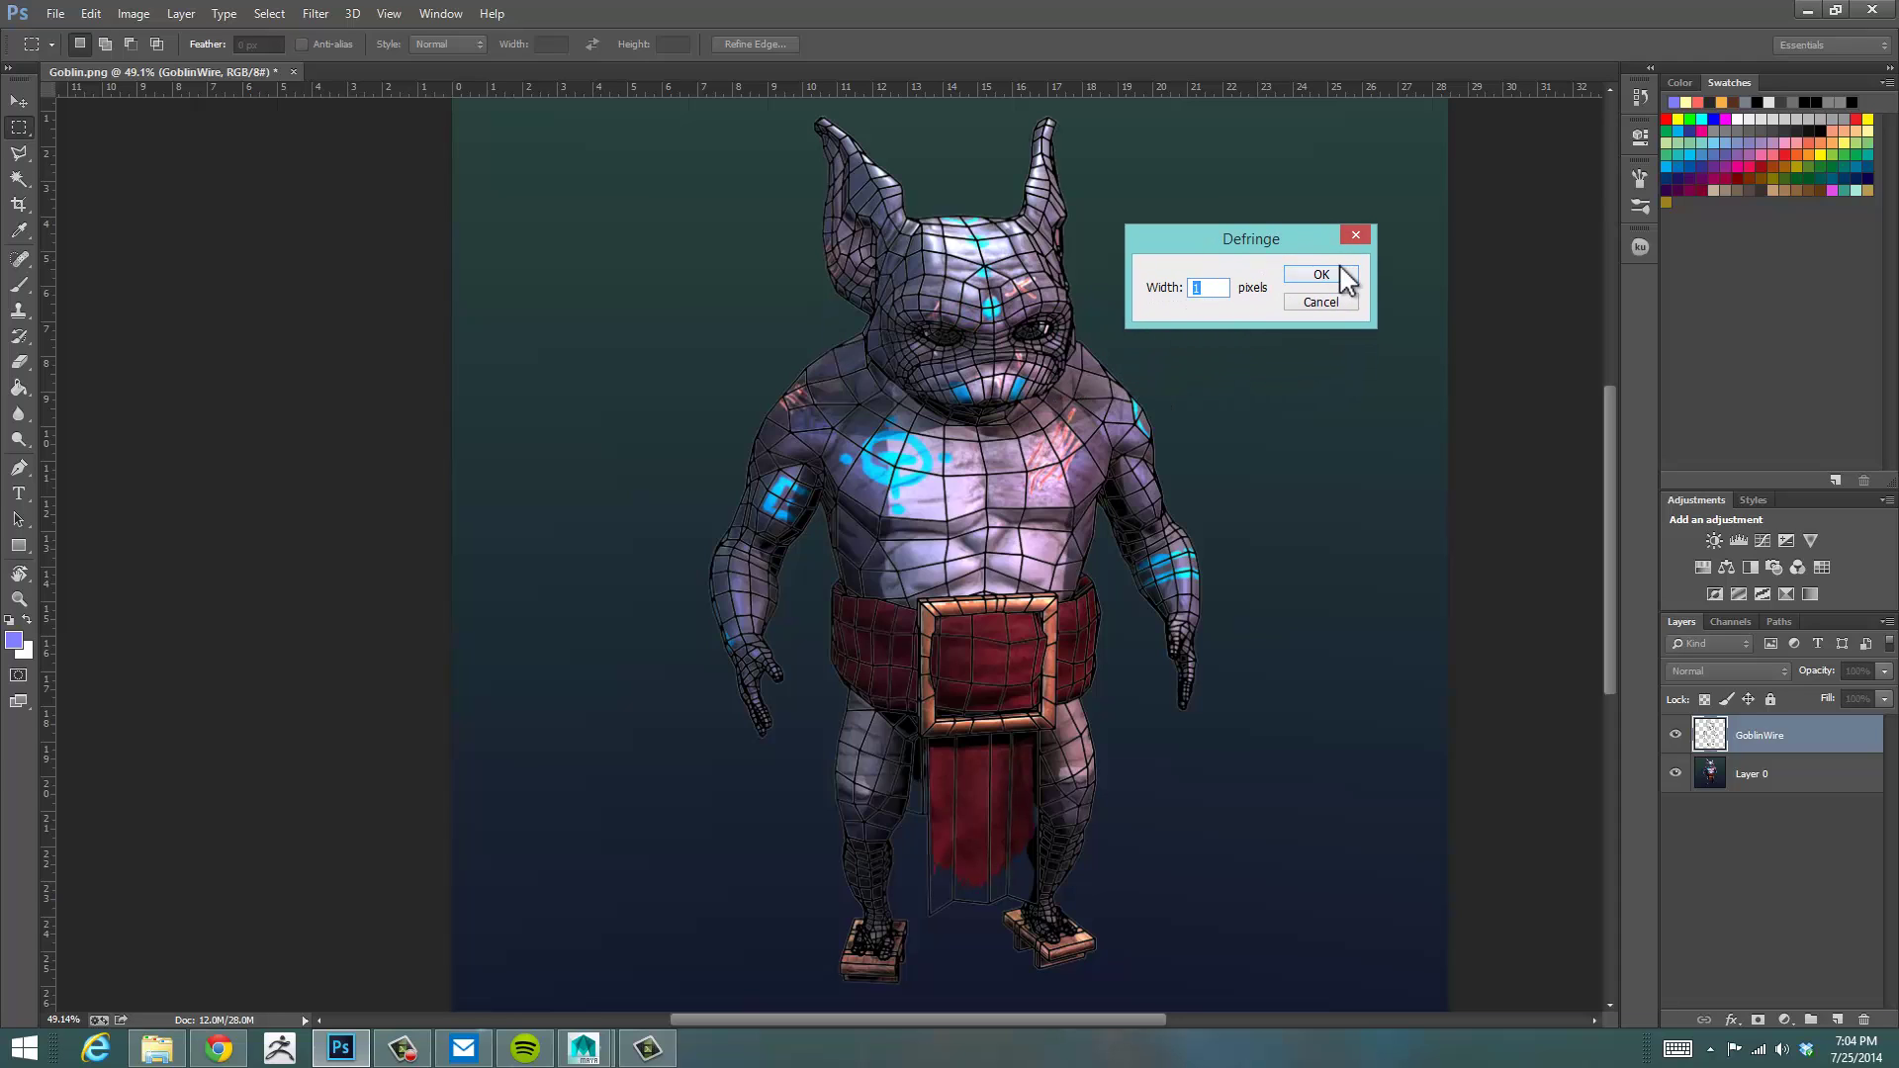
pyautogui.click(1322, 274)
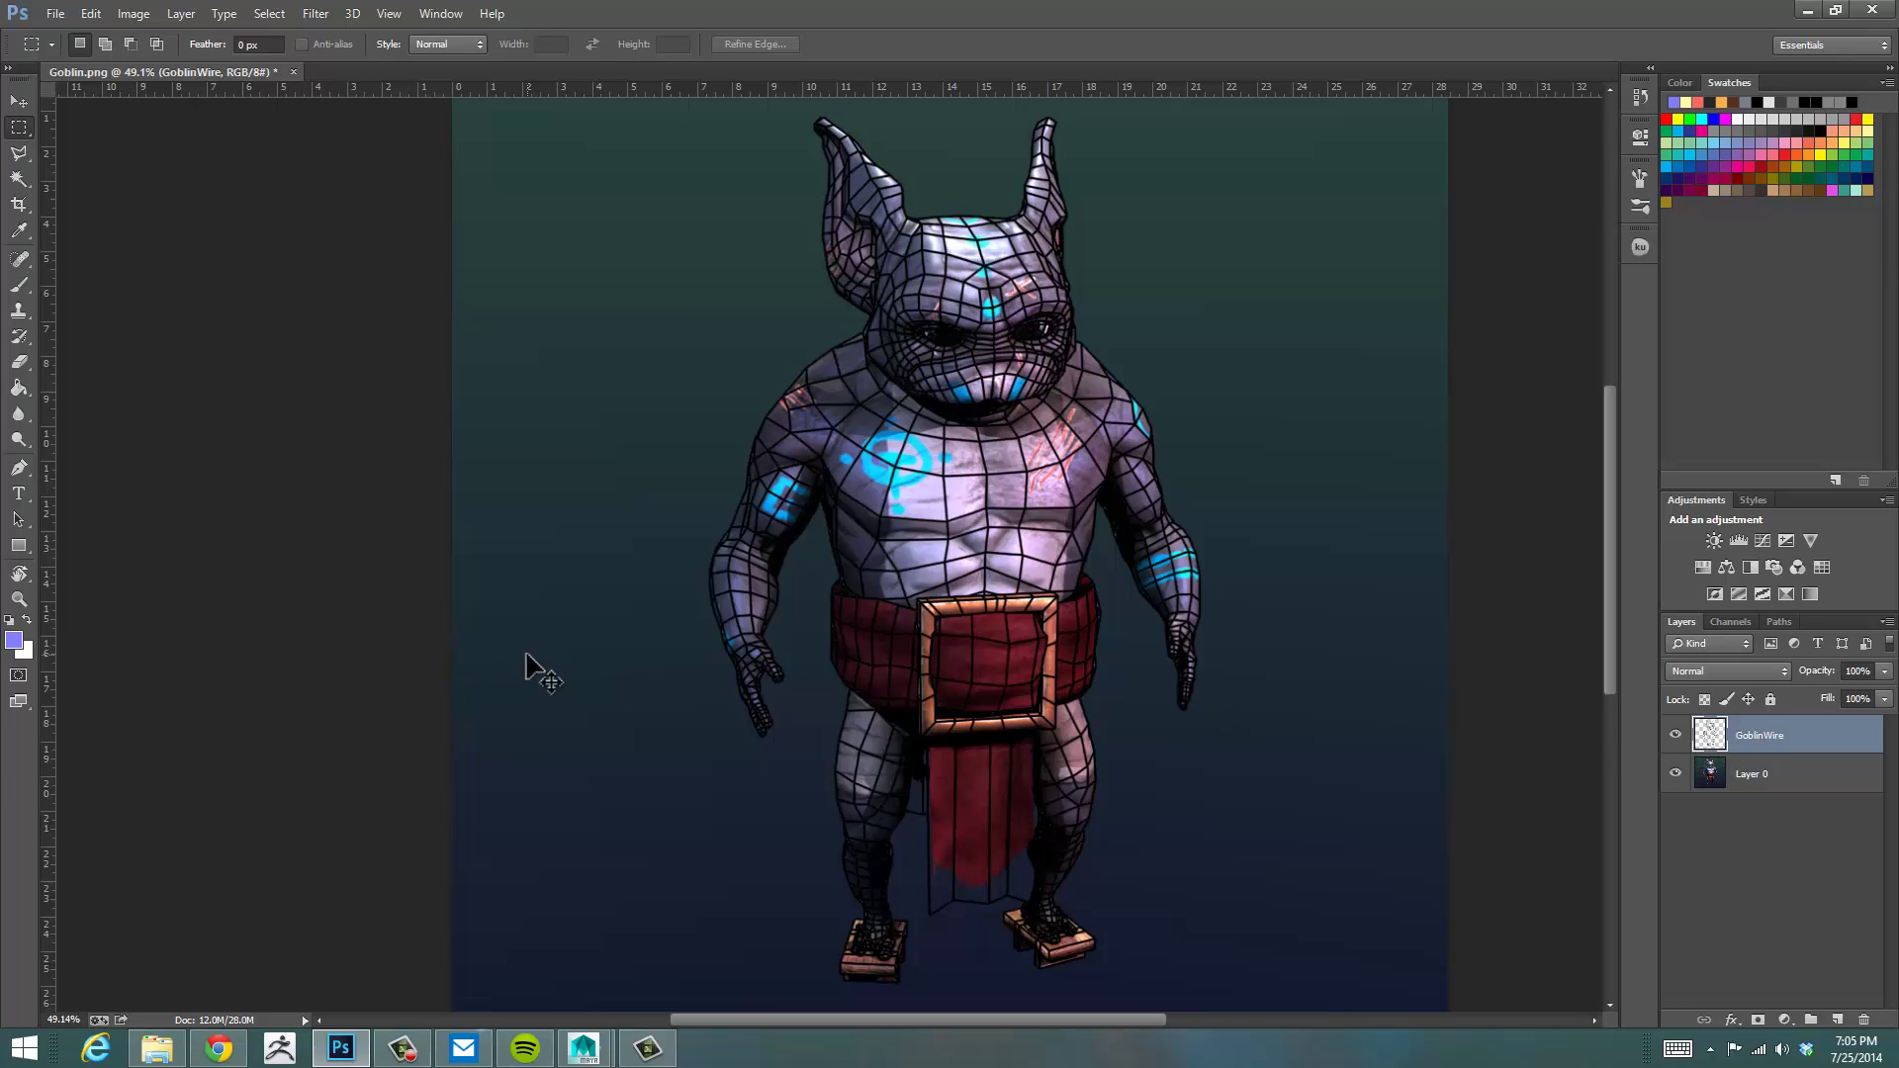
# Colorize the GoblinWire layer with a Hue/Saturation adjustment of hue 331, saturation about 45 and lightness +2
pyautogui.press('i')
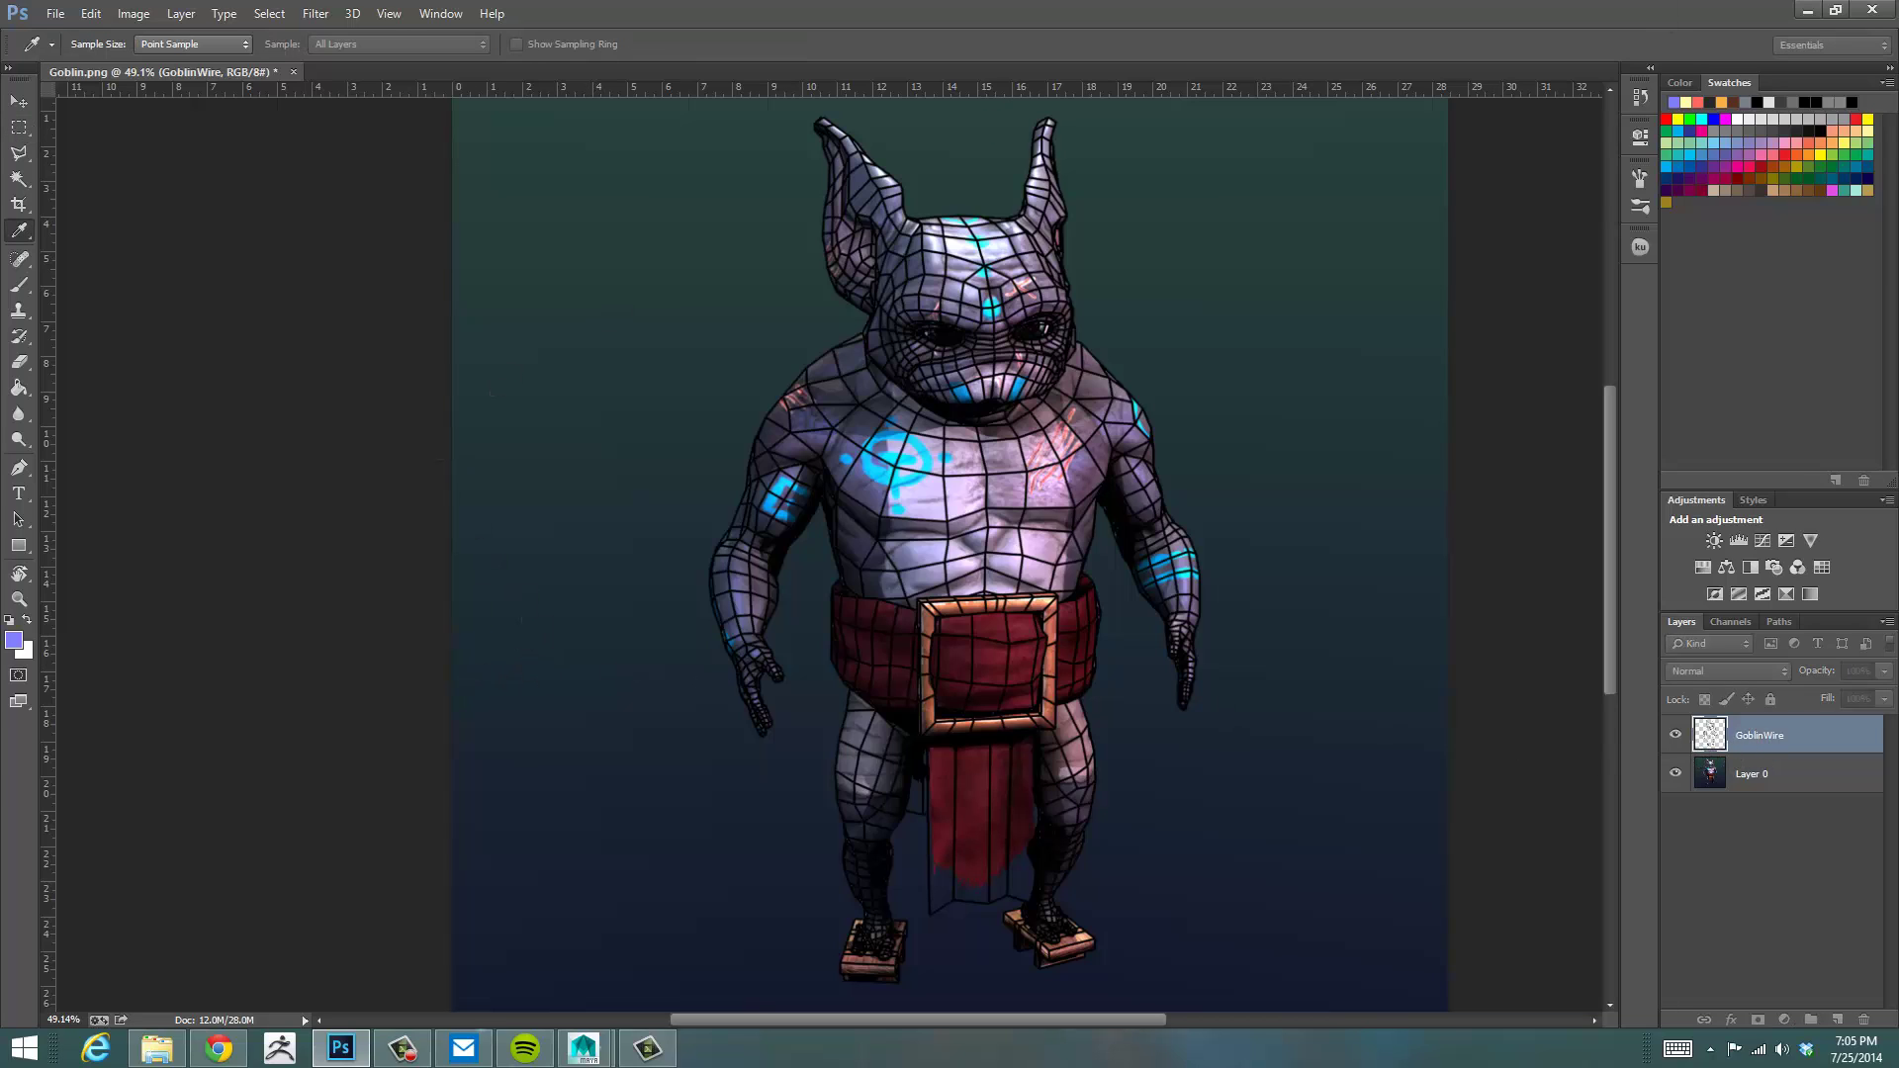
pyautogui.hotkey('ctrl', 'u')
pyautogui.moveTo(1570, 121); pyautogui.dragTo(375, 123)
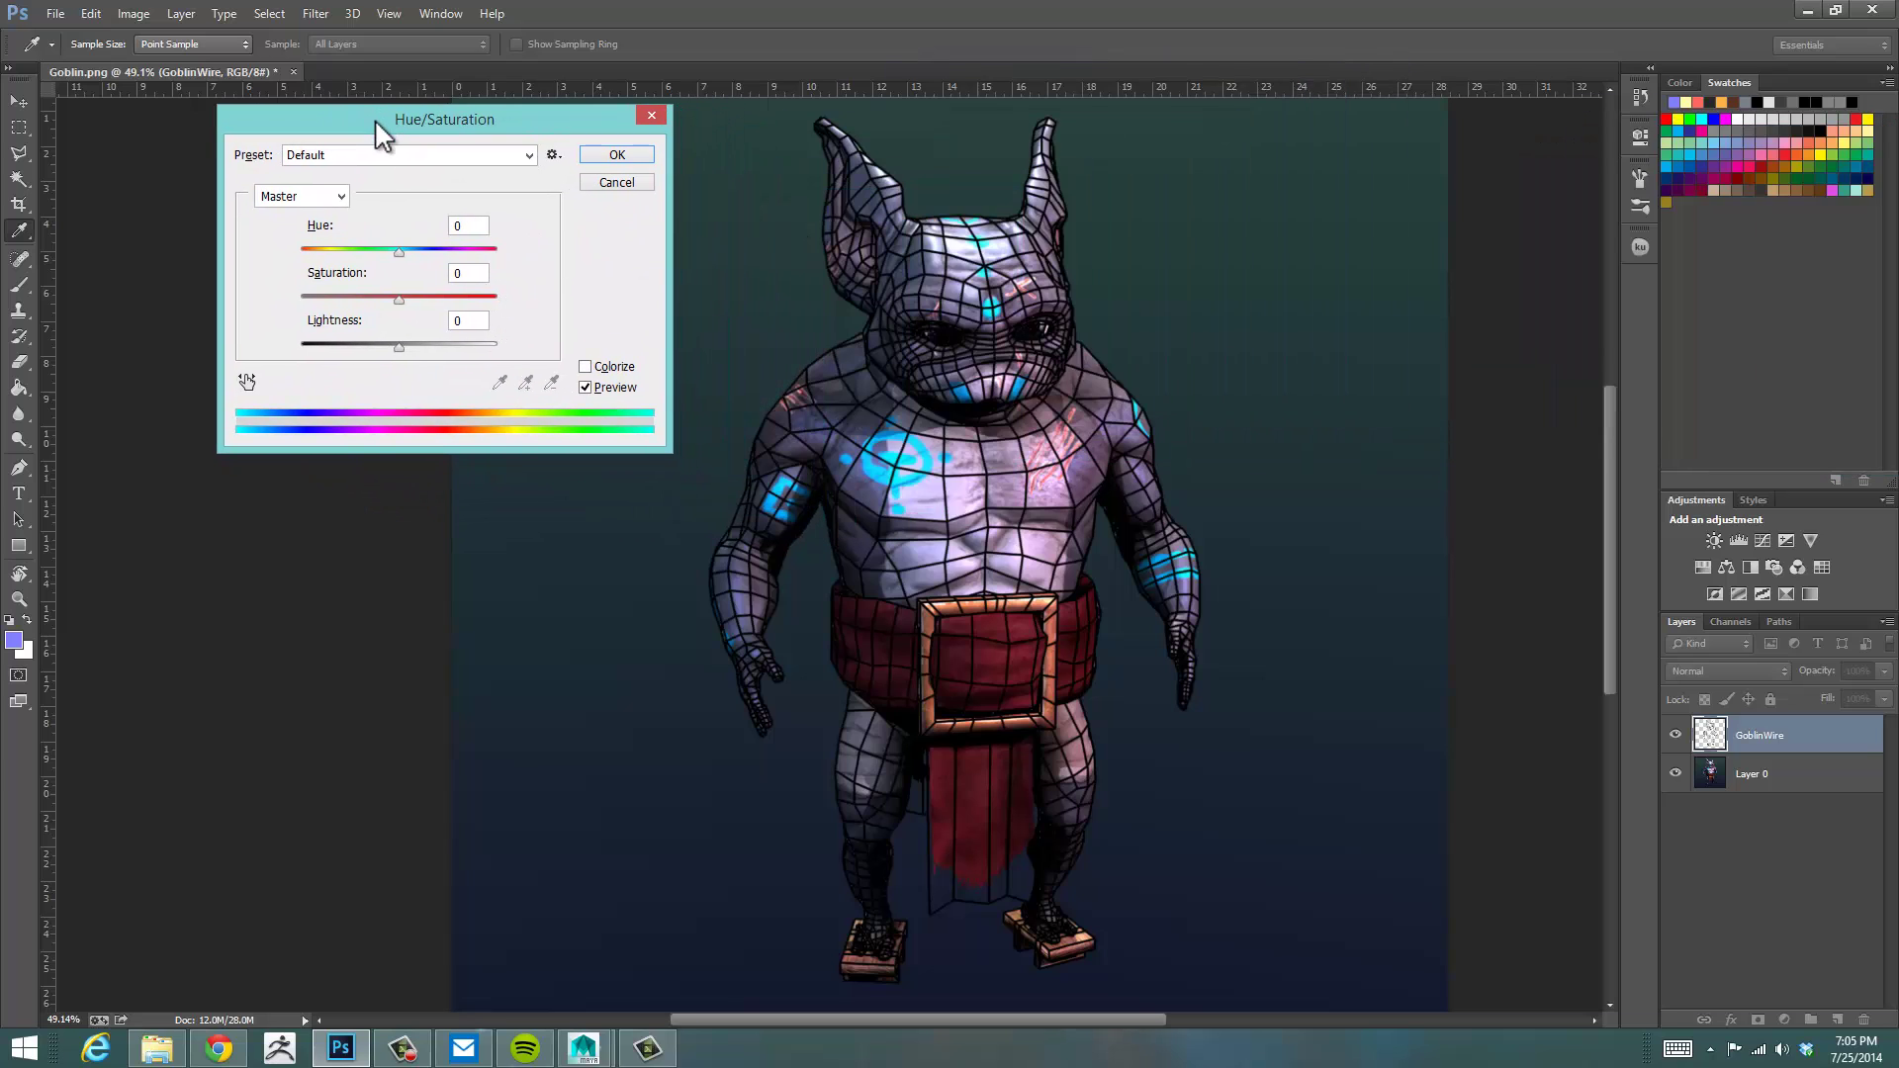
pyautogui.click(585, 366)
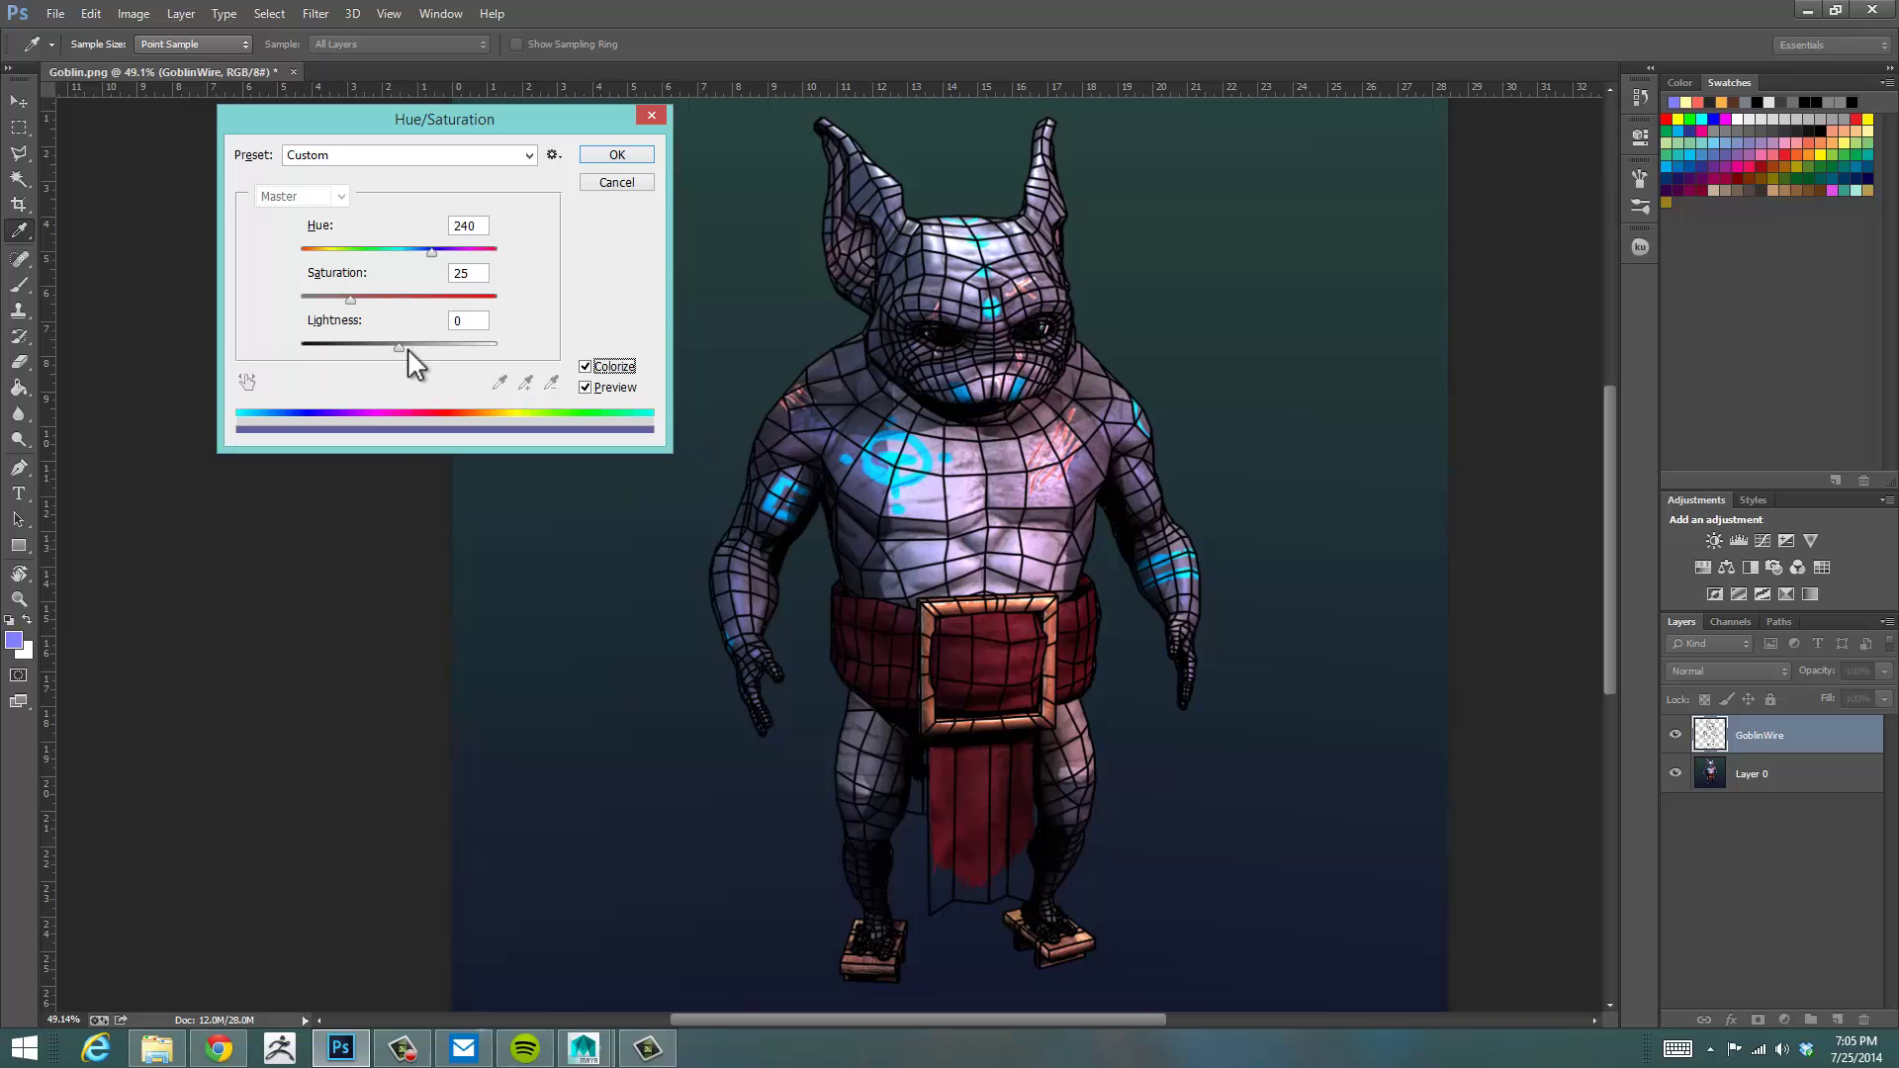
pyautogui.moveTo(408, 350); pyautogui.dragTo(459, 354)
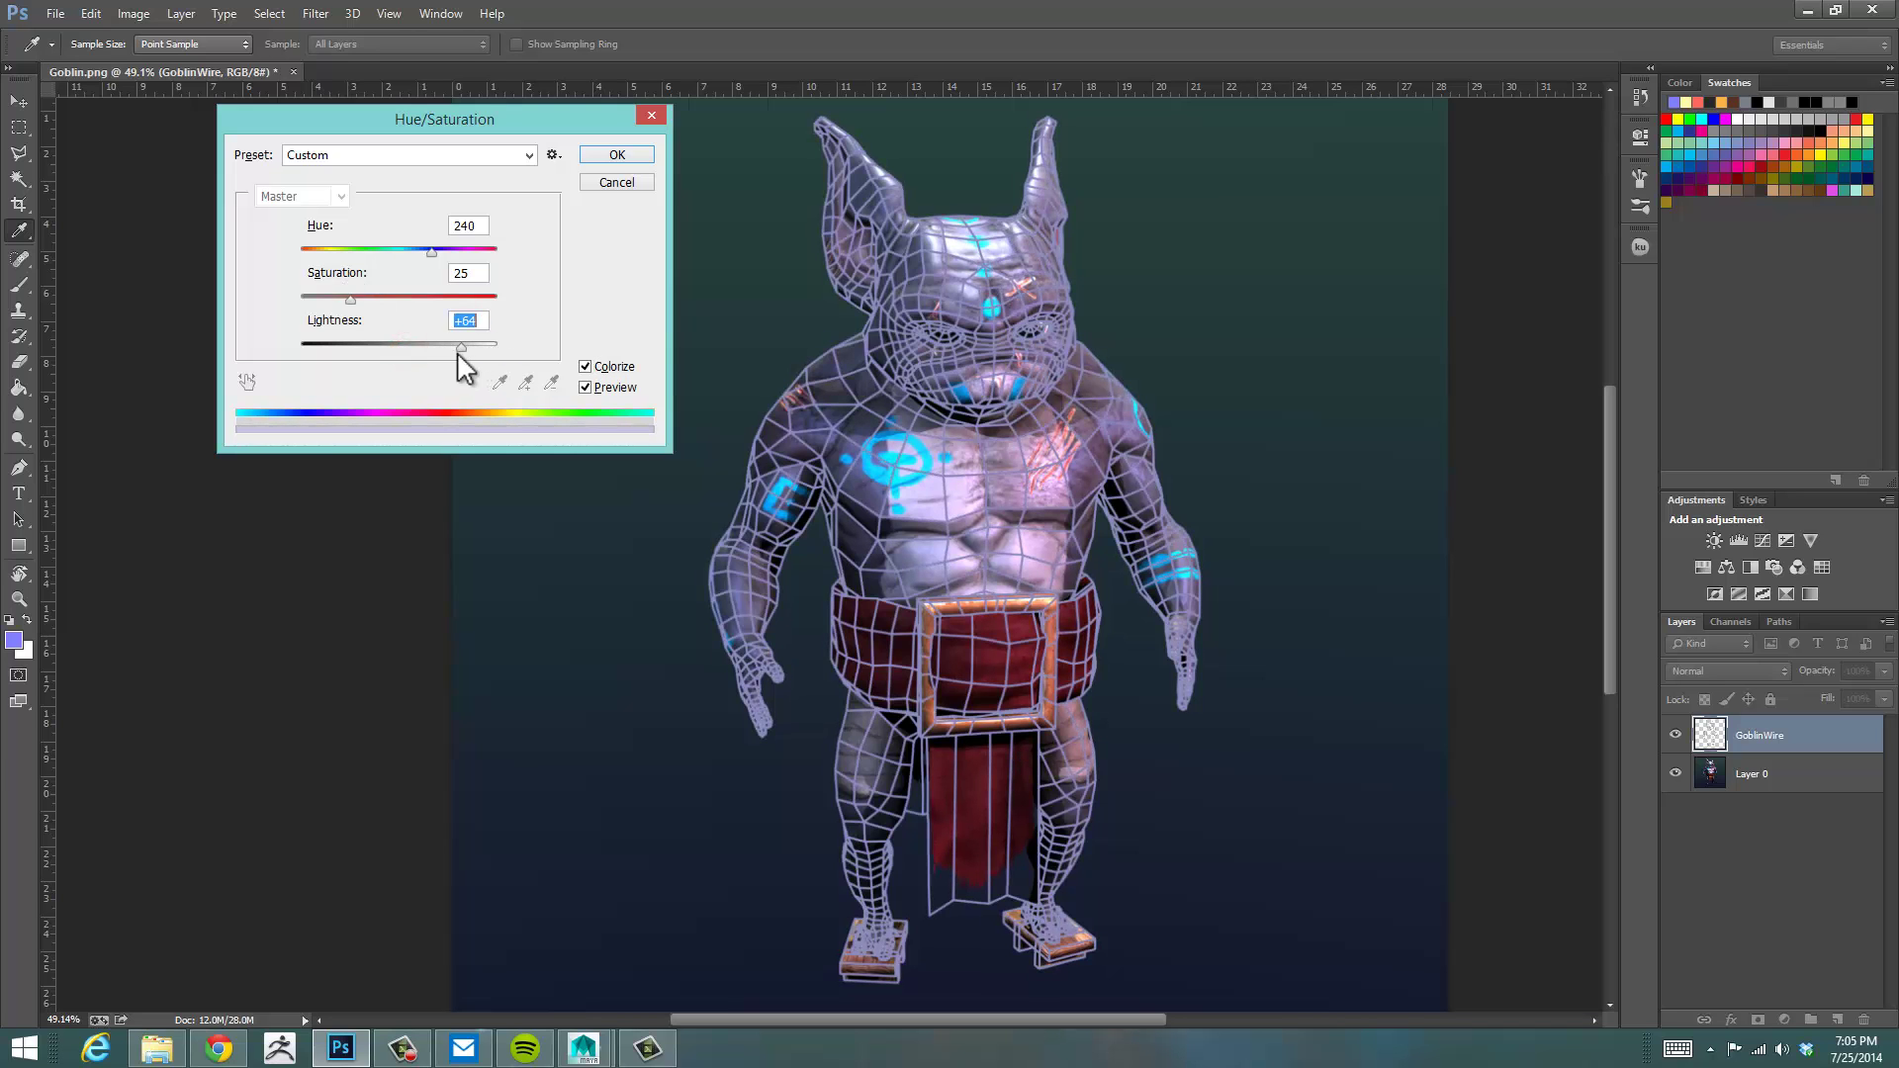
pyautogui.moveTo(361, 299)
pyautogui.mouseDown()
pyautogui.moveTo(330, 299)
pyautogui.moveTo(347, 299)
pyautogui.mouseUp()
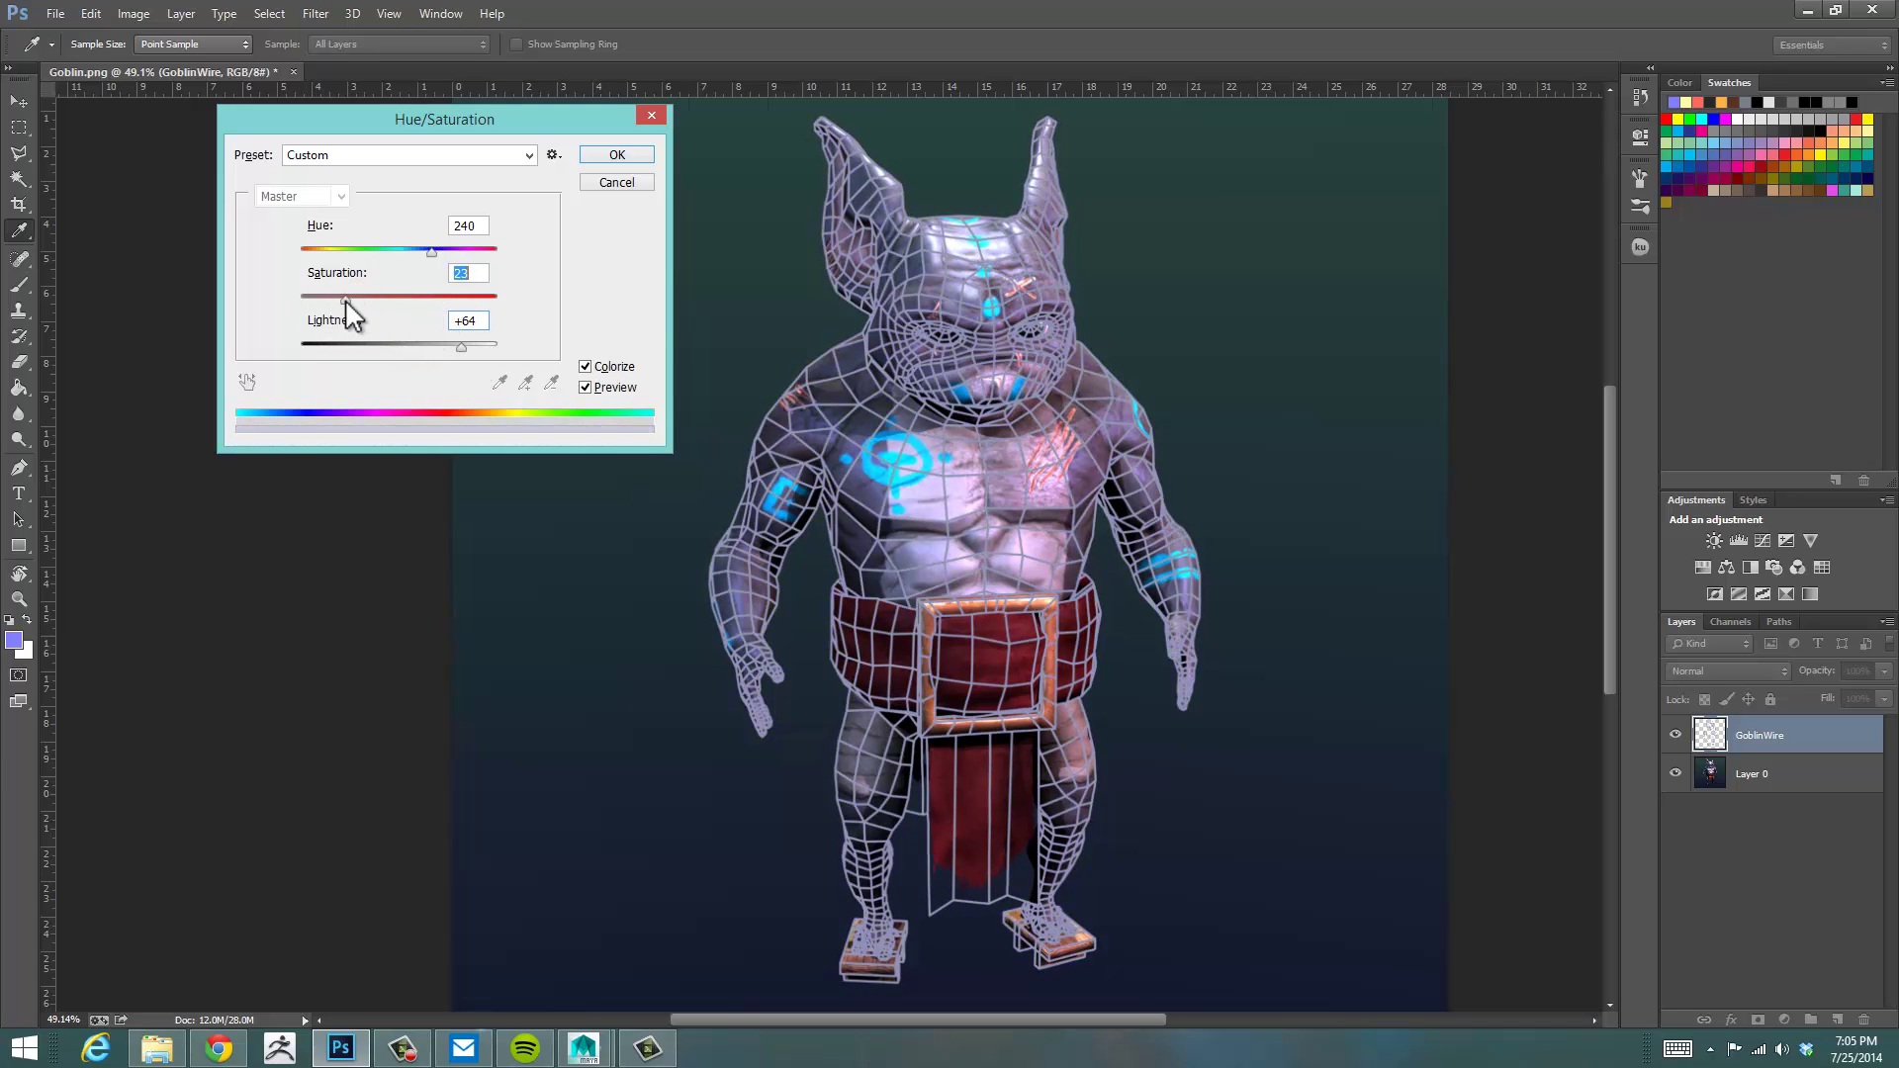
pyautogui.moveTo(432, 251); pyautogui.dragTo(429, 251)
pyautogui.moveTo(462, 346); pyautogui.dragTo(483, 261)
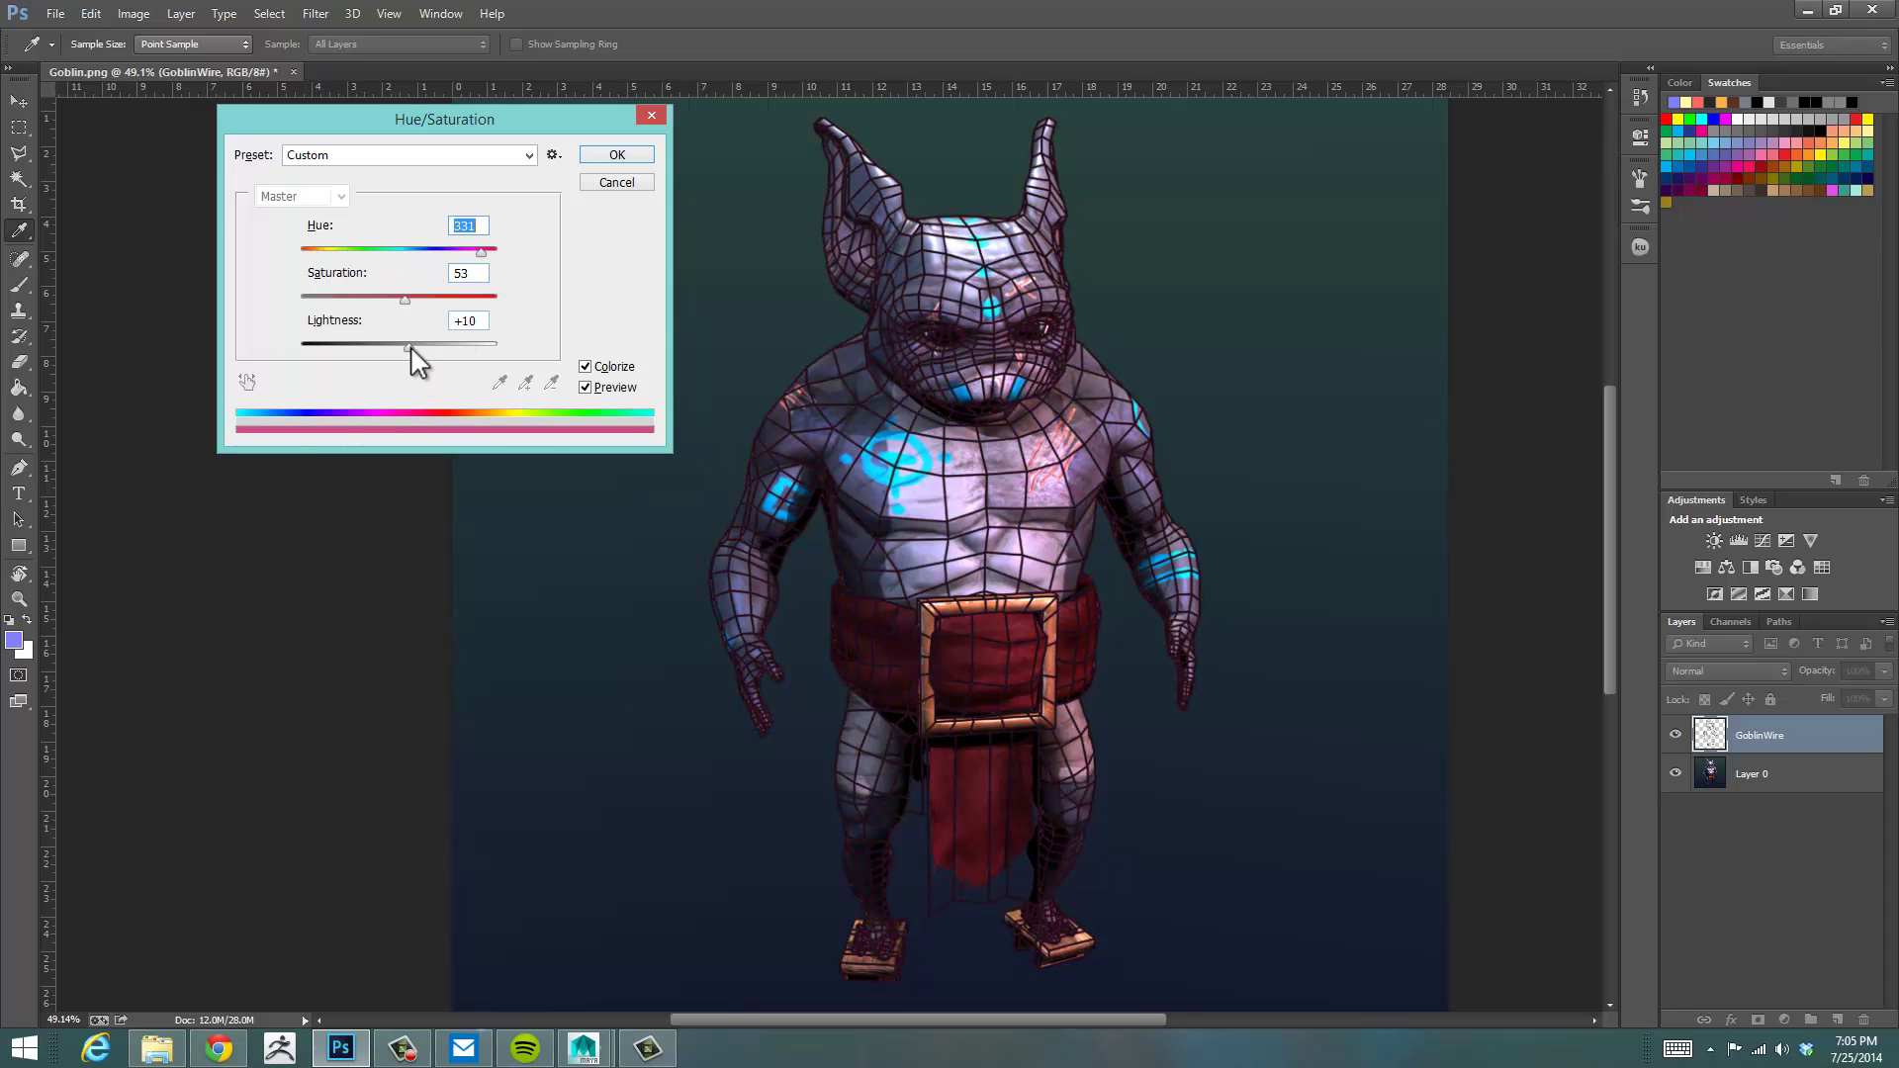
pyautogui.moveTo(409, 347); pyautogui.dragTo(387, 299)
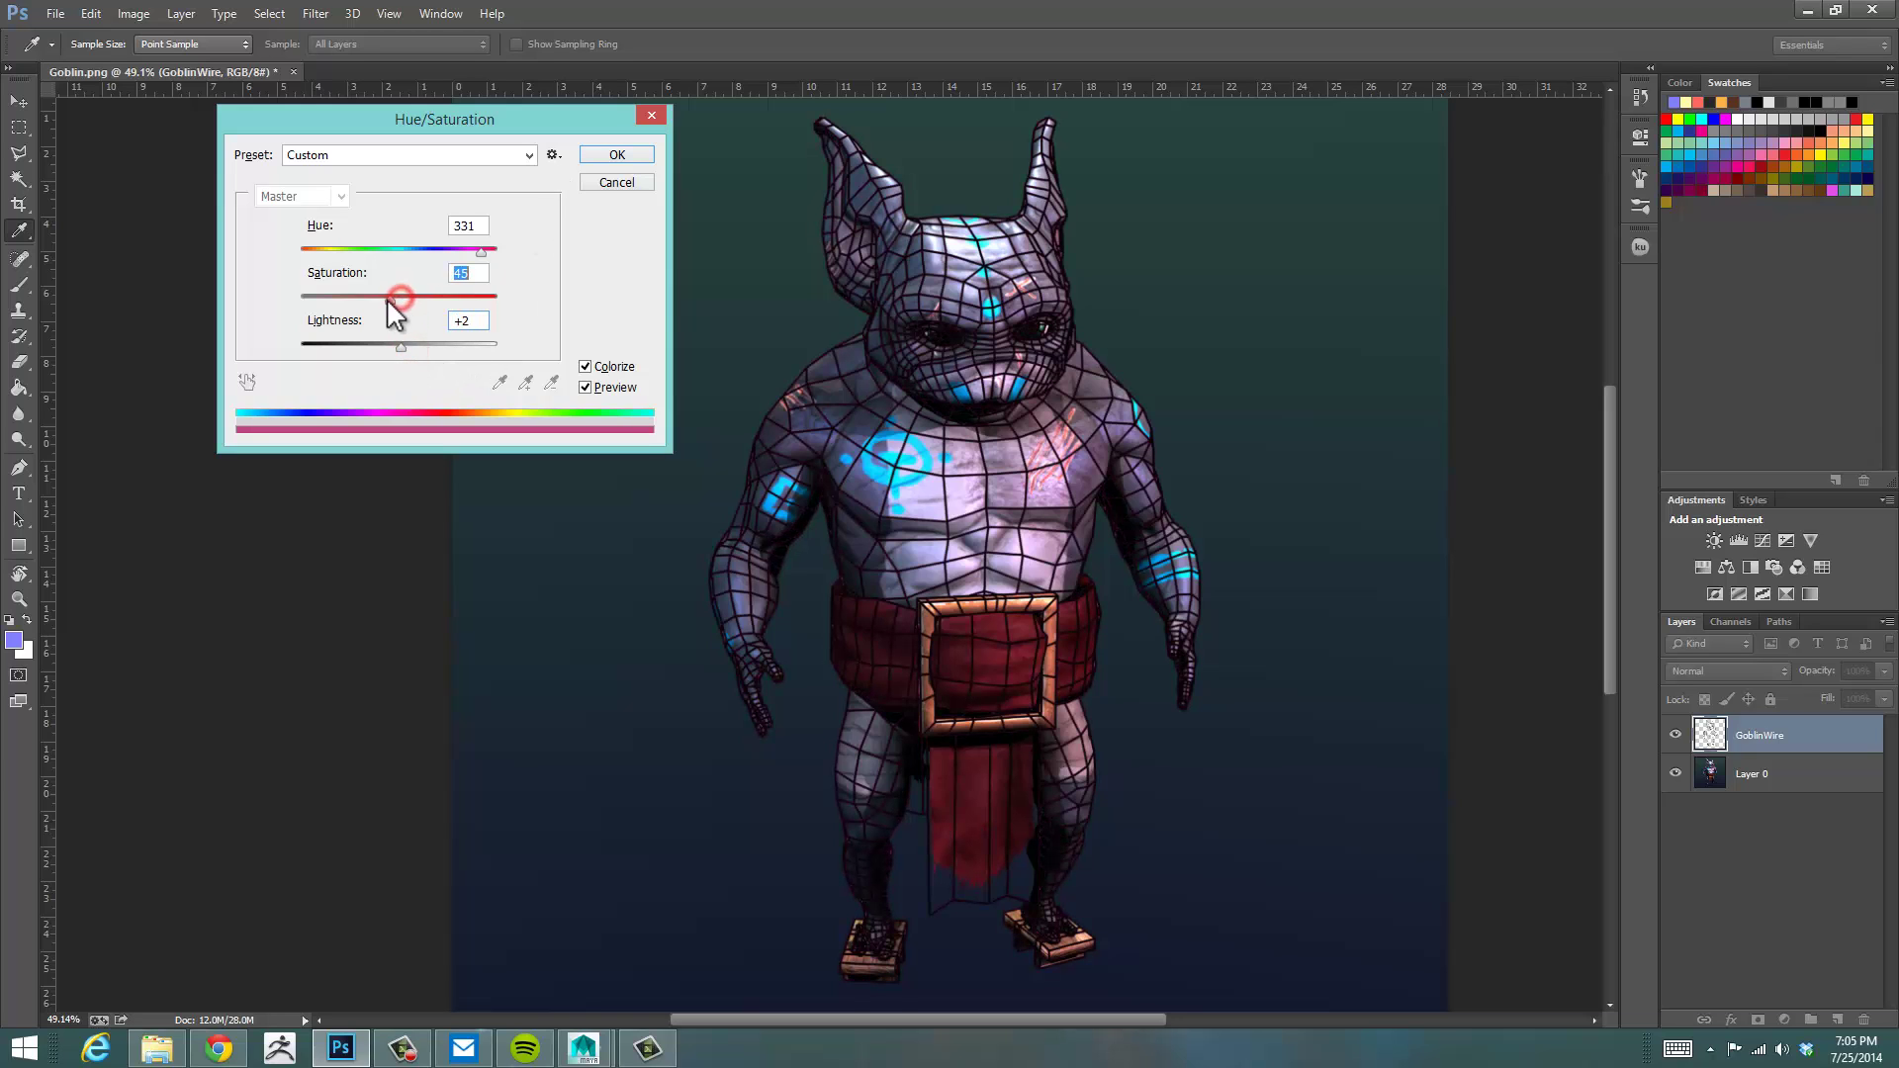
pyautogui.click(623, 154)
pyautogui.press('m')
pyautogui.keyDown('ctrl'); pyautogui.moveTo(1248, 539); pyautogui.dragTo(1242, 560); pyautogui.keyUp('ctrl')
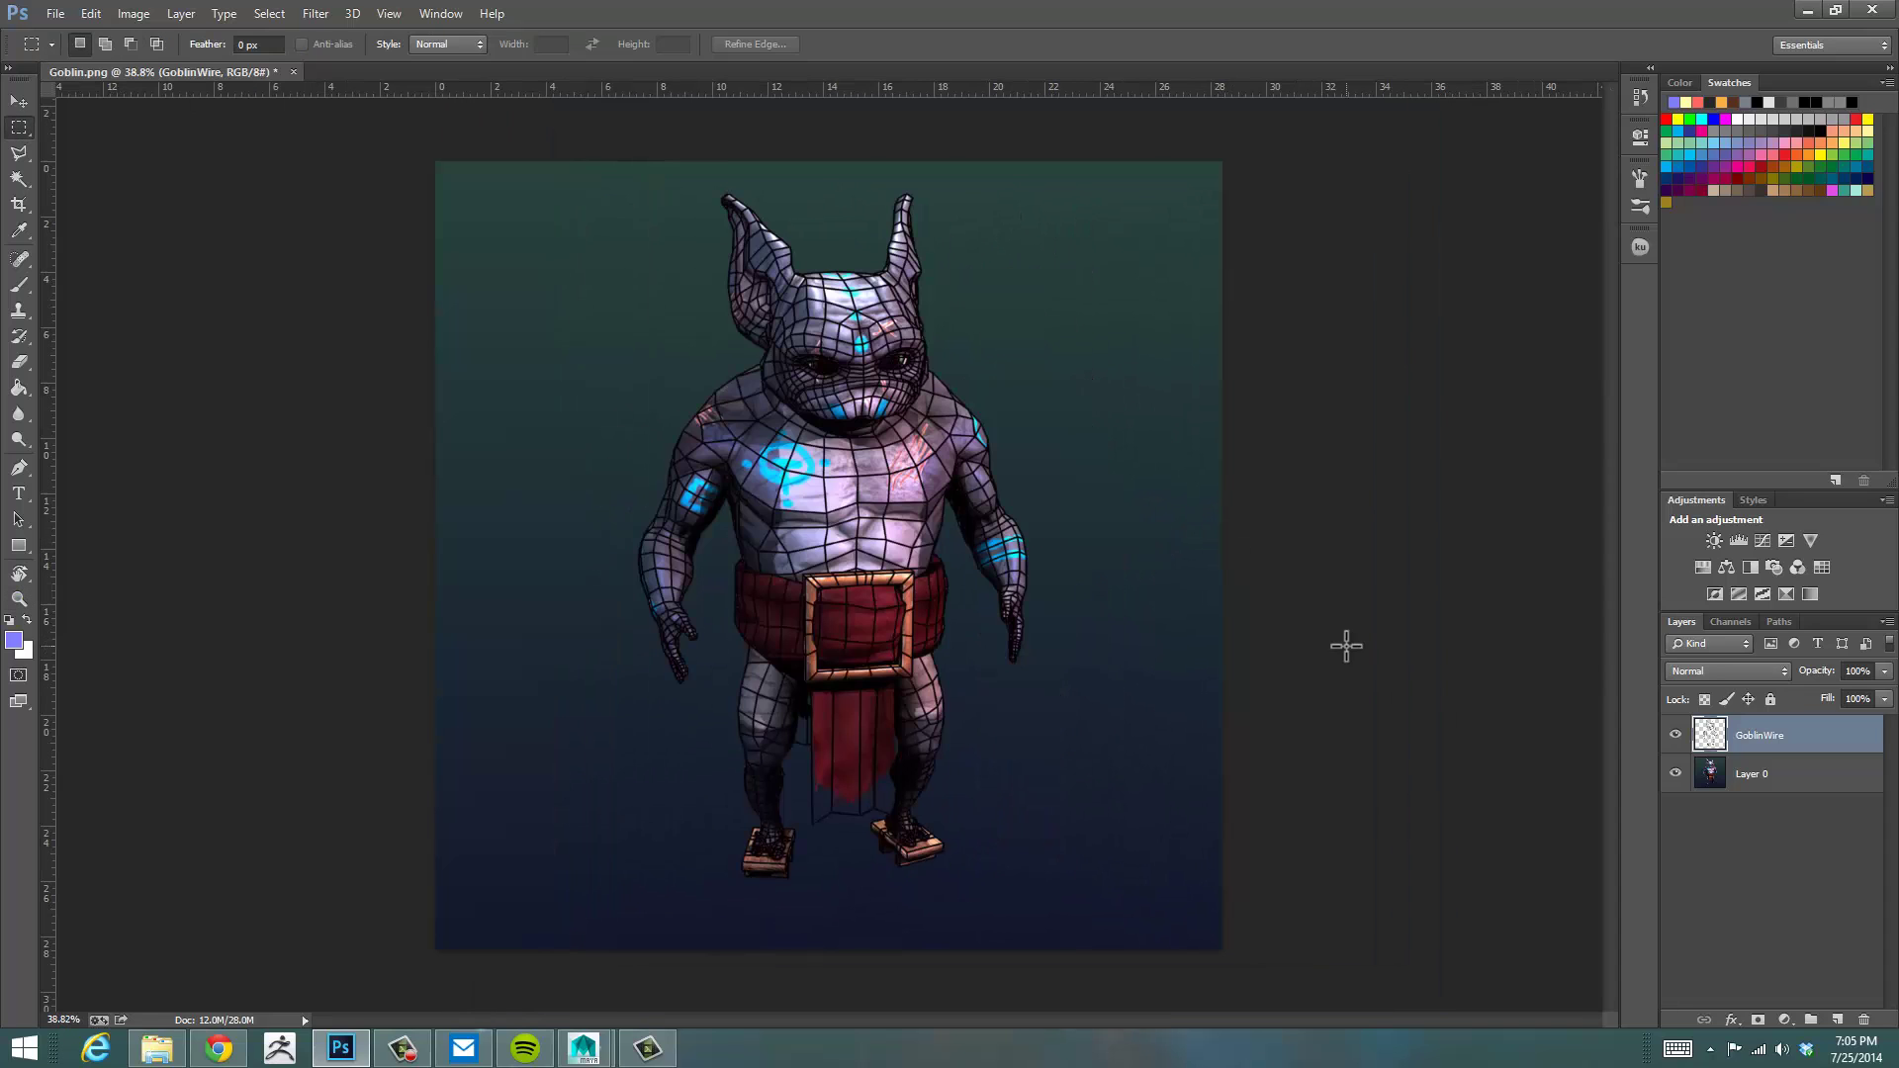